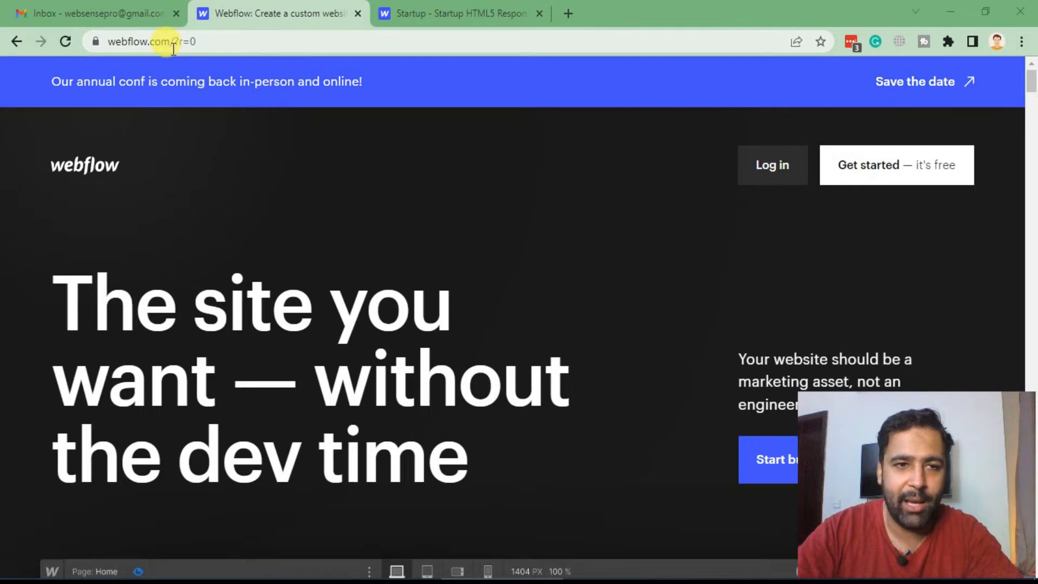
- Look over the Webflow homepage and sign up for a free account using the Google account
drag(173, 48, 213, 47)
click(9, 210)
scroll(3, 206, down, 1)
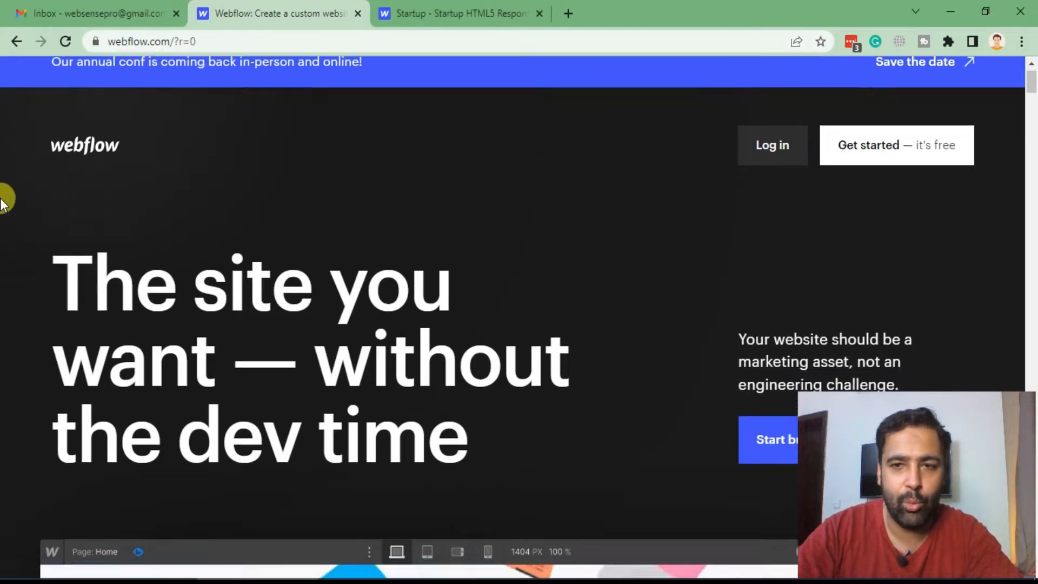
scroll(3, 205, down, 15)
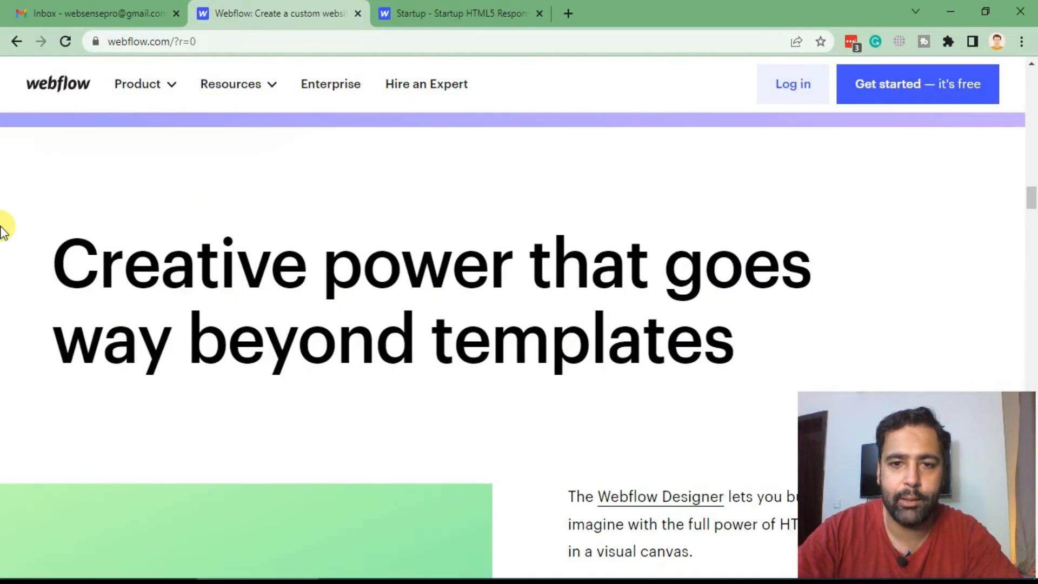
scroll(3, 230, up, 15)
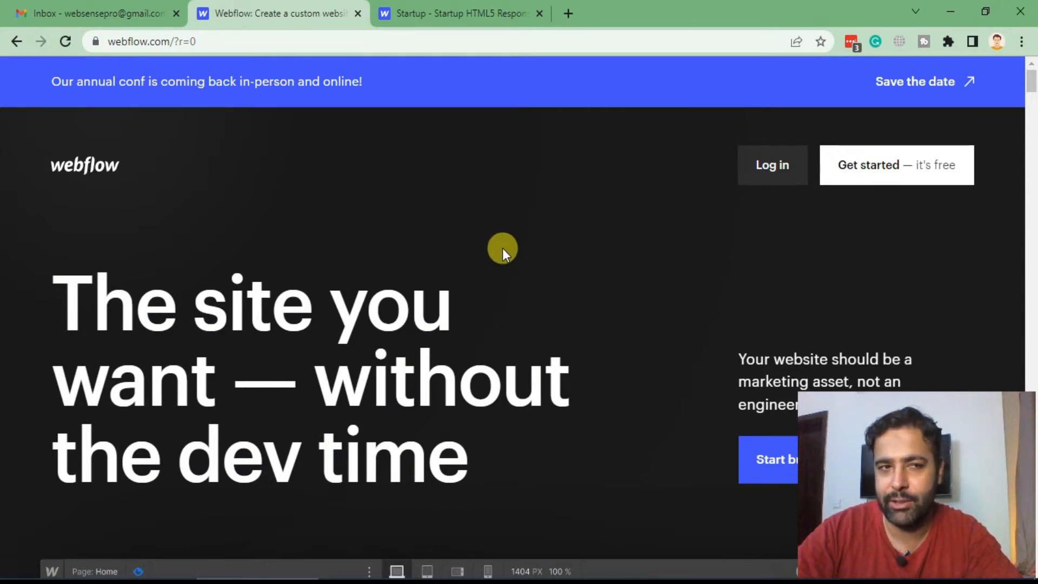
click(896, 167)
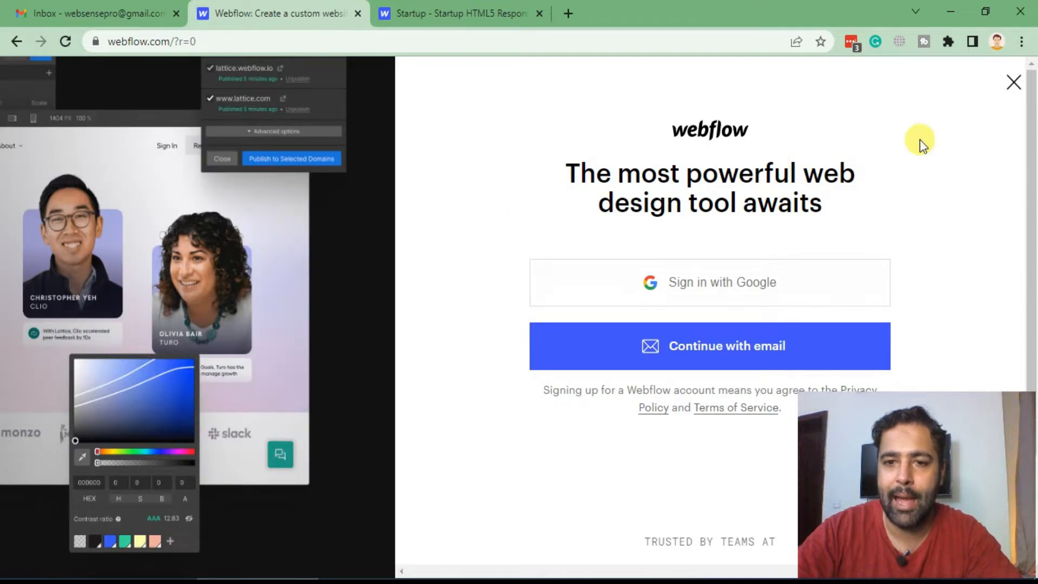
scroll(919, 140, down, 2)
scroll(923, 228, up, 2)
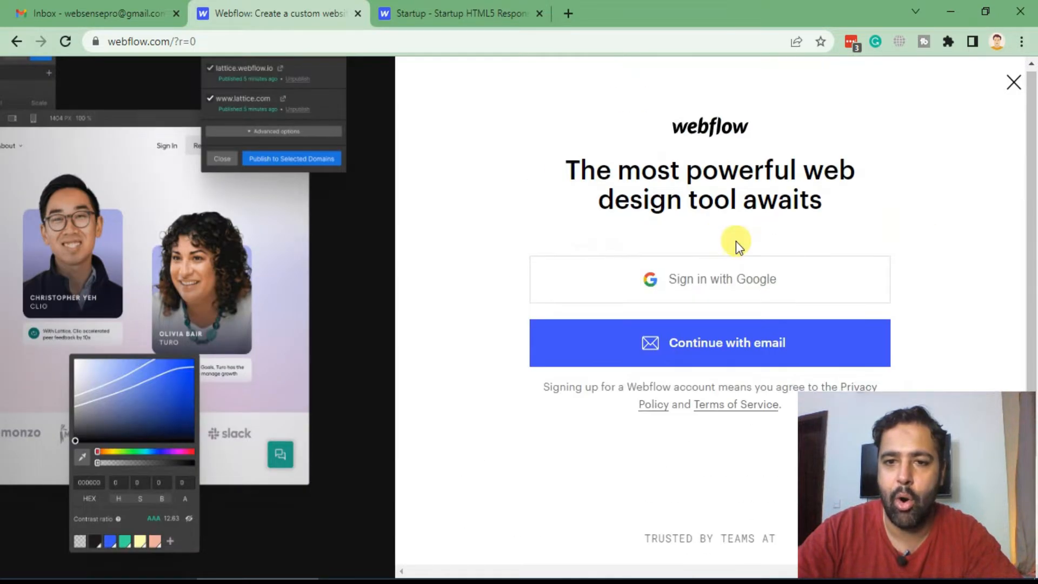
click(675, 288)
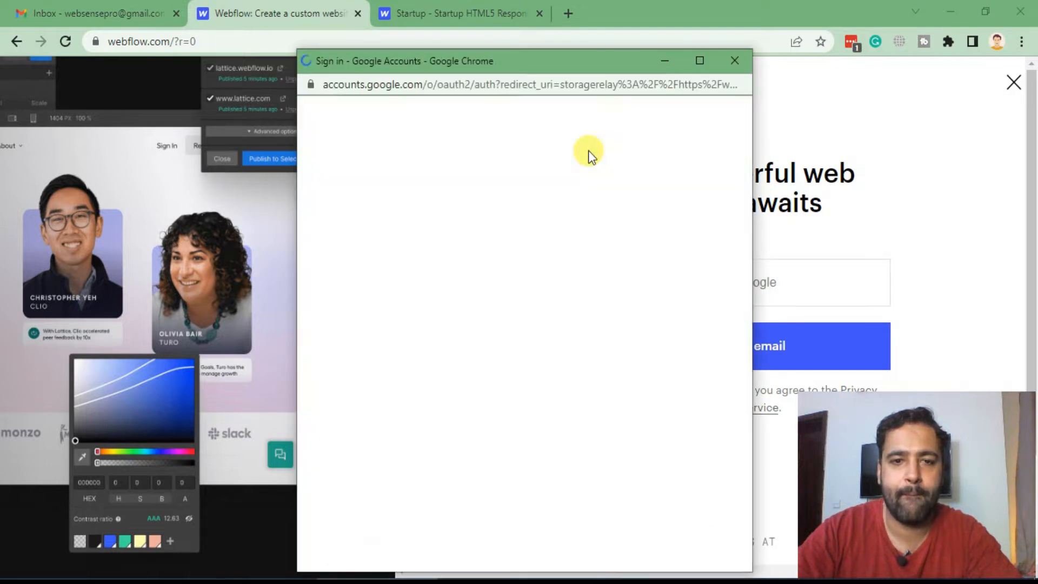
click(522, 253)
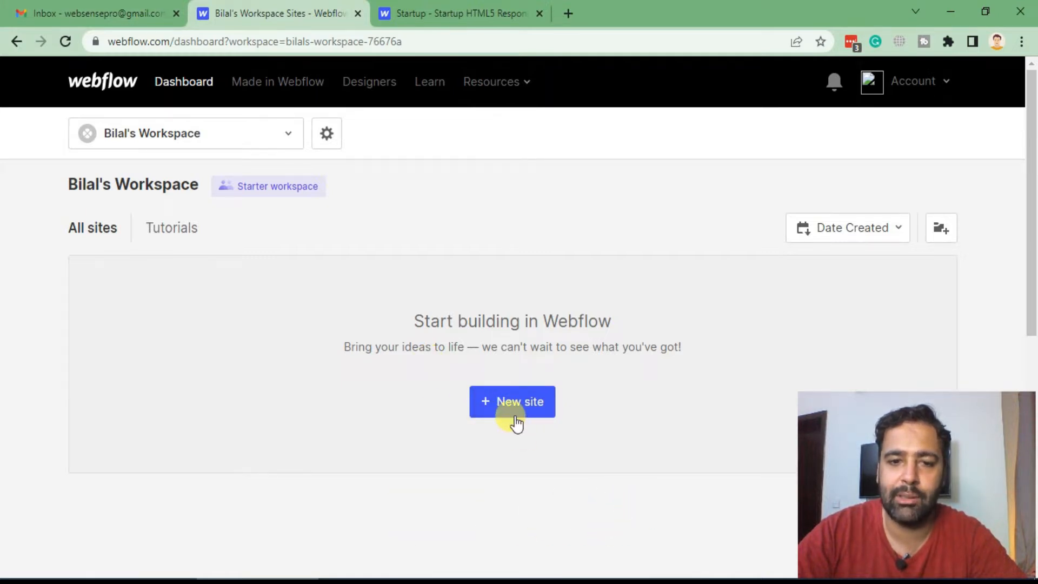
- Review the Startup website template's page and choose to use the template for free
click(450, 19)
scroll(421, 141, down, 3)
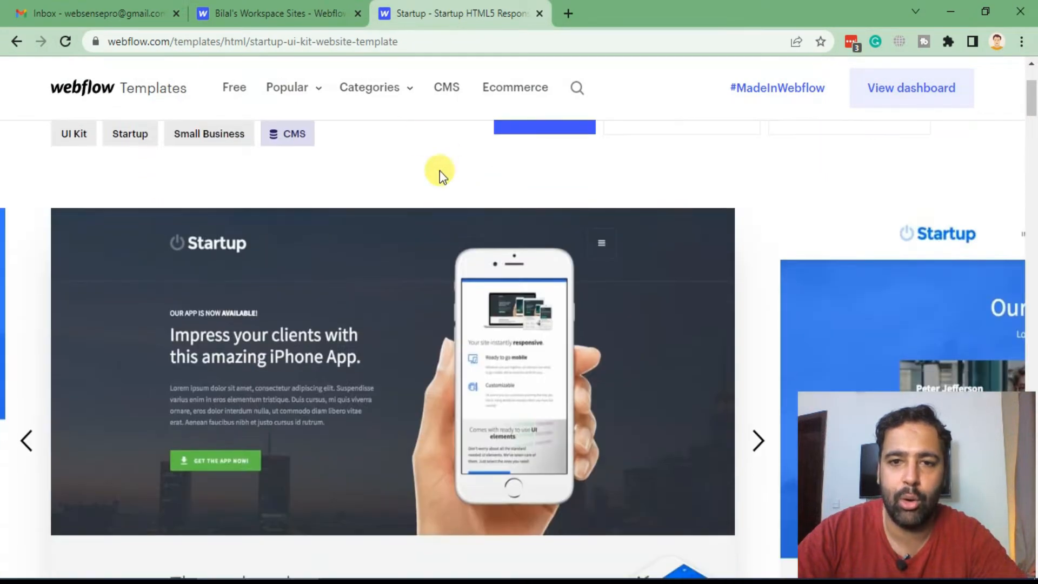
scroll(438, 174, up, 3)
scroll(384, 230, down, 10)
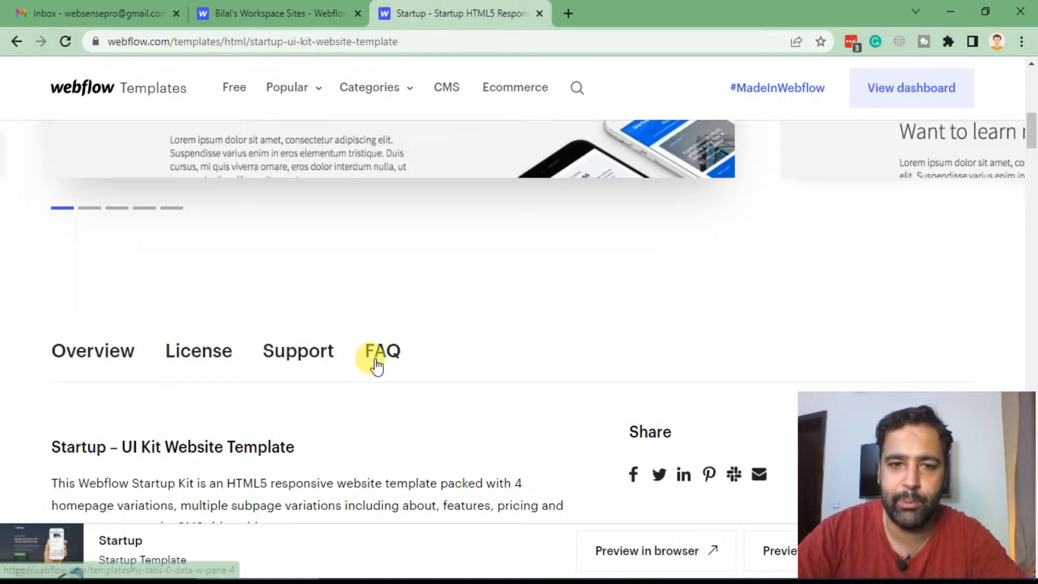
scroll(372, 359, up, 10)
drag(185, 209, 54, 174)
click(262, 201)
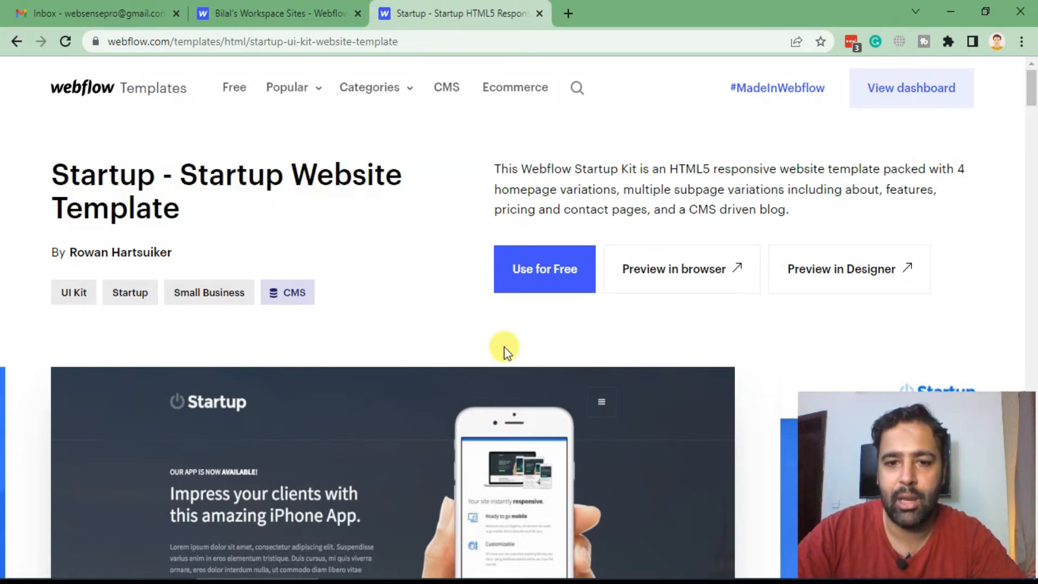
click(531, 288)
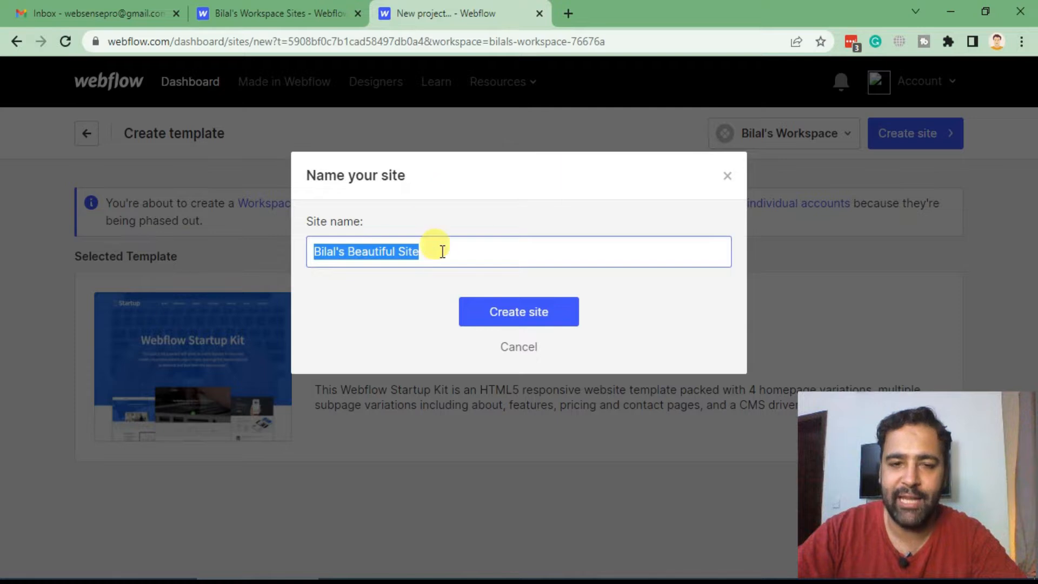
- Name the new site "WebSensePro - Webflow Version" and create it
text(WebS)
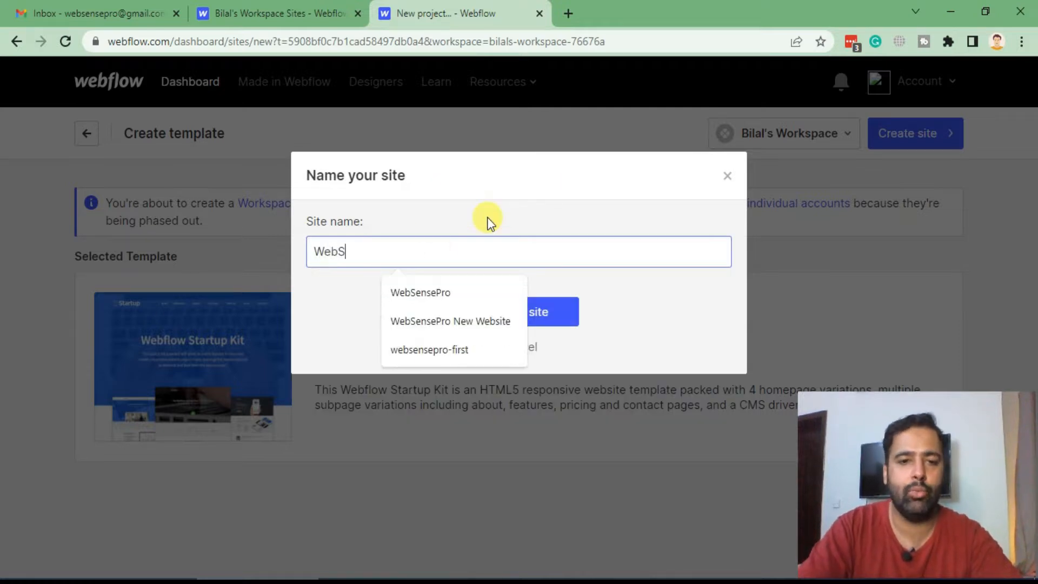
text(ensePro)
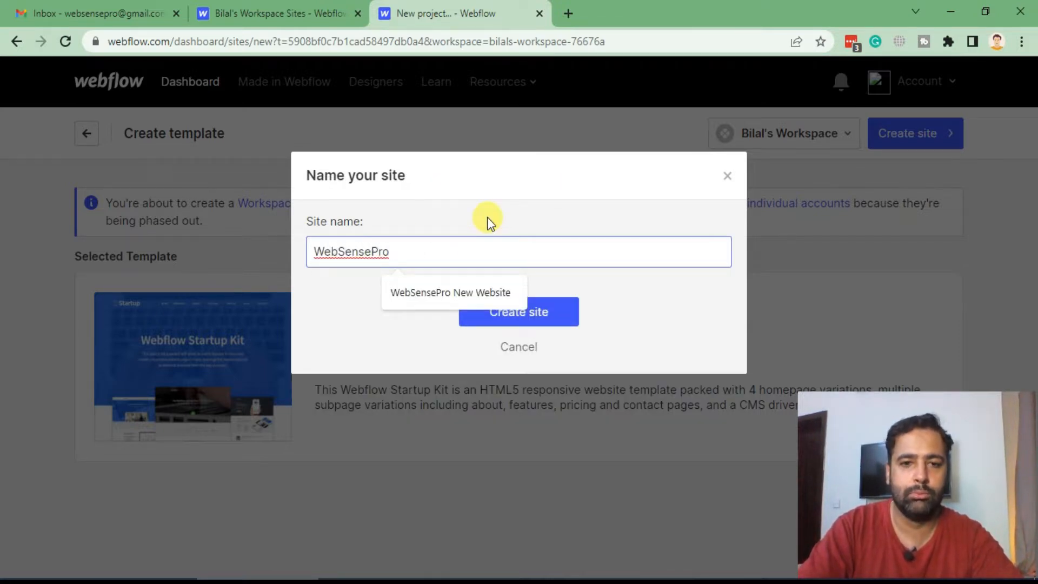
text( - Wes)
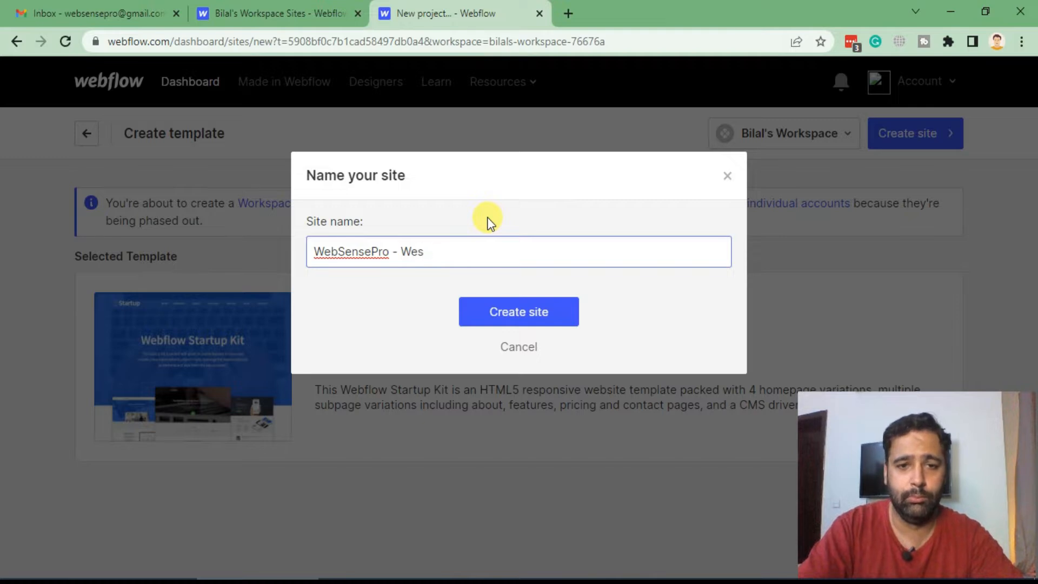
key(BackSpace)
text(bflro w)
key(BackSpace)
key(BackSpace)
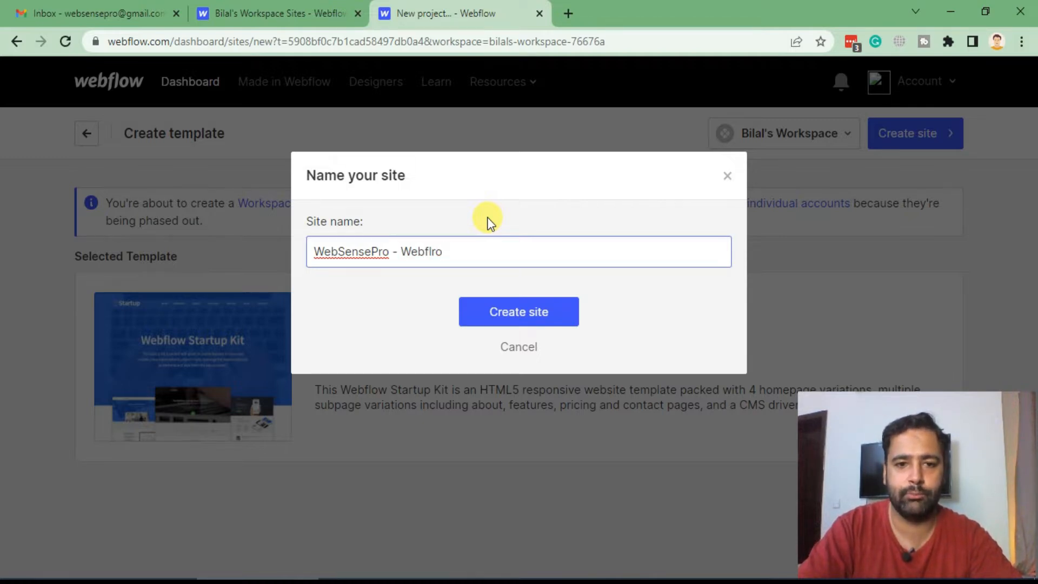
key(BackSpace)
text(w)
key(BackSpace)
key(BackSpace)
key(BackSpace)
text(ow Version)
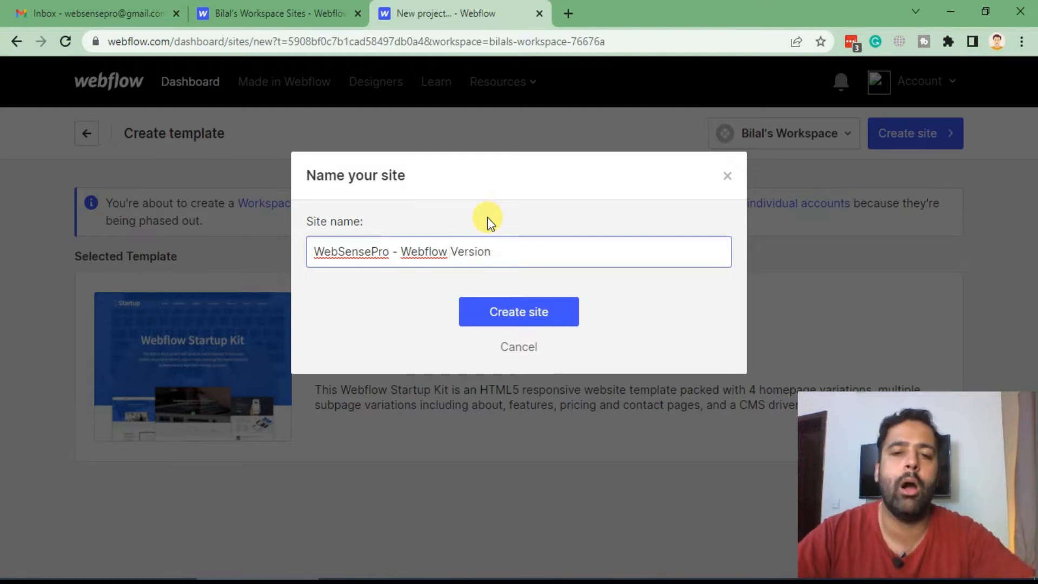
click(548, 313)
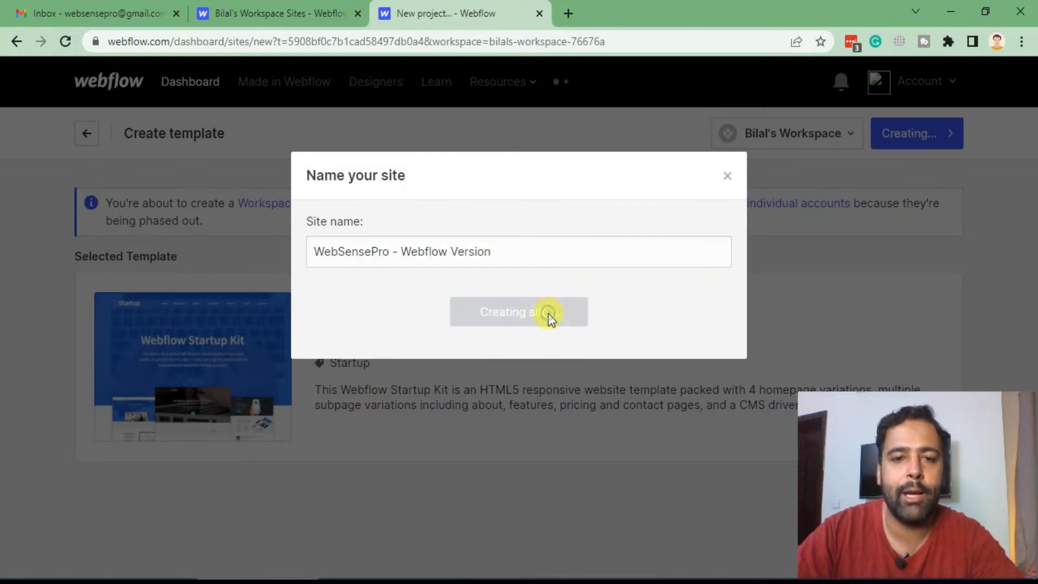
- Open websensepro.com in a new browser tab
click(568, 13)
text(websensepro.com)
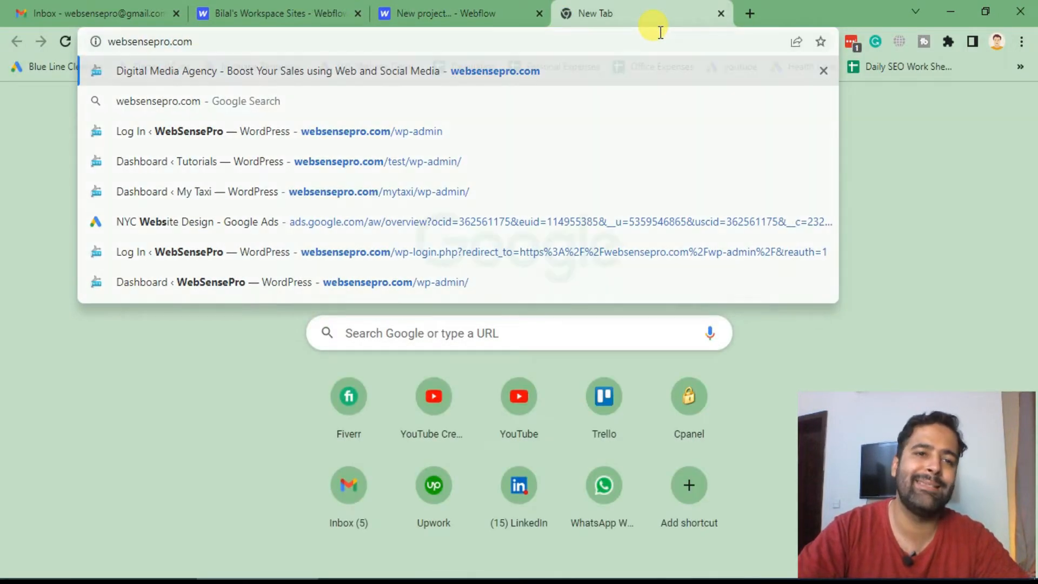
key(Return)
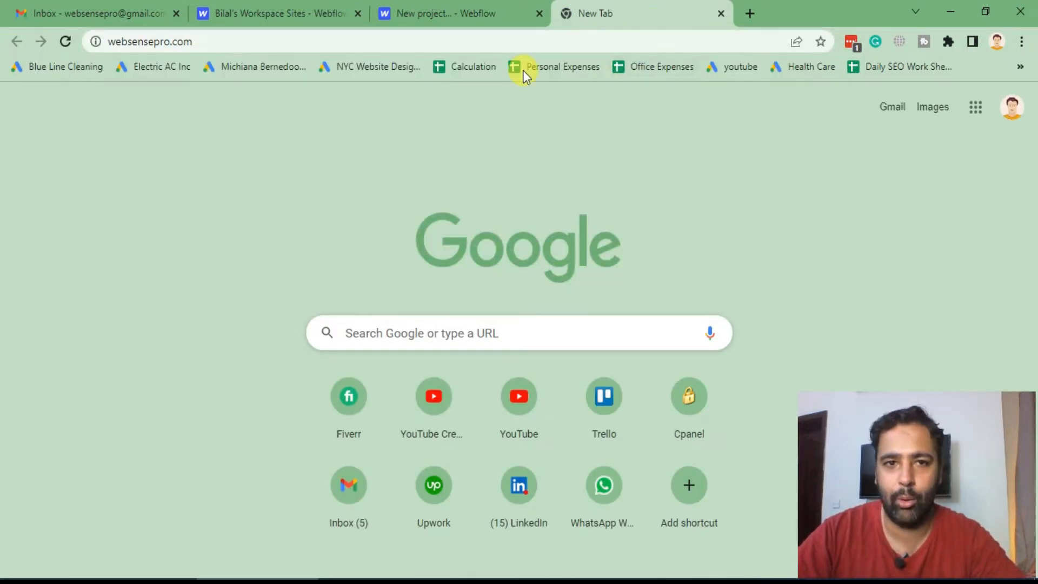
- Return to the Webflow Designer, and with the Navigator closed, review the home page from the hero section to the footer
click(459, 15)
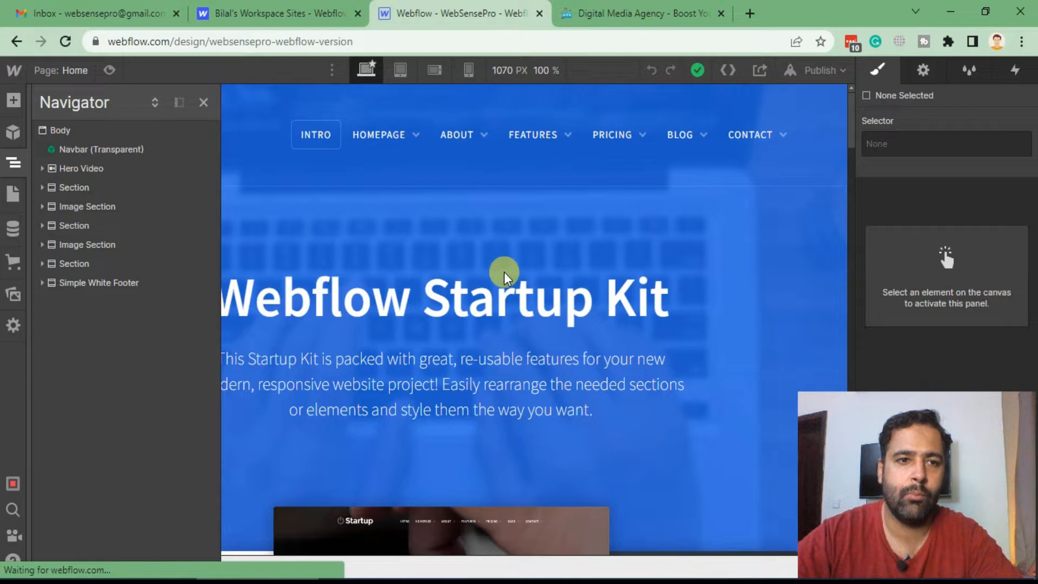
click(203, 104)
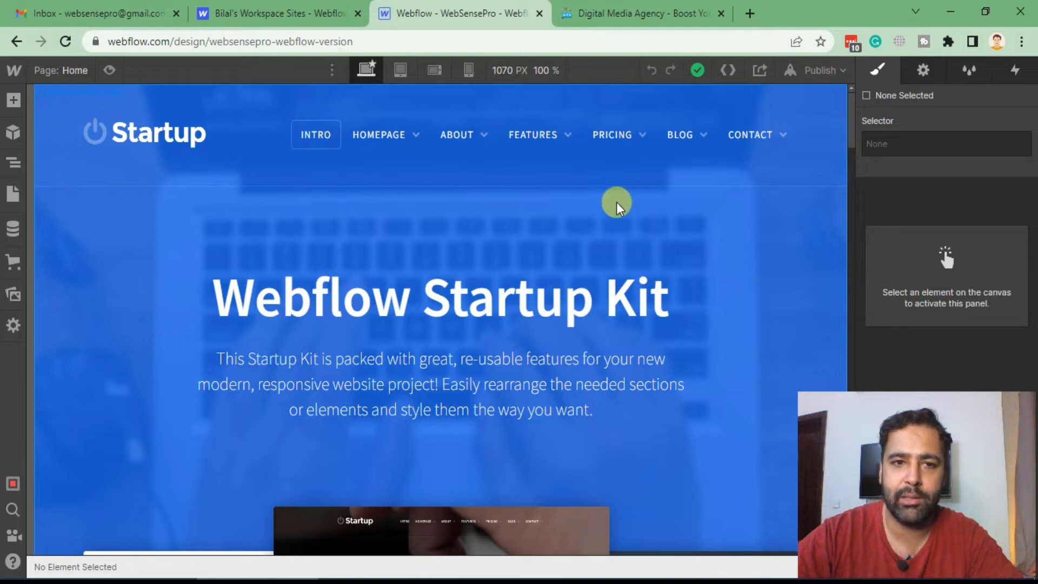
scroll(594, 206, down, 15)
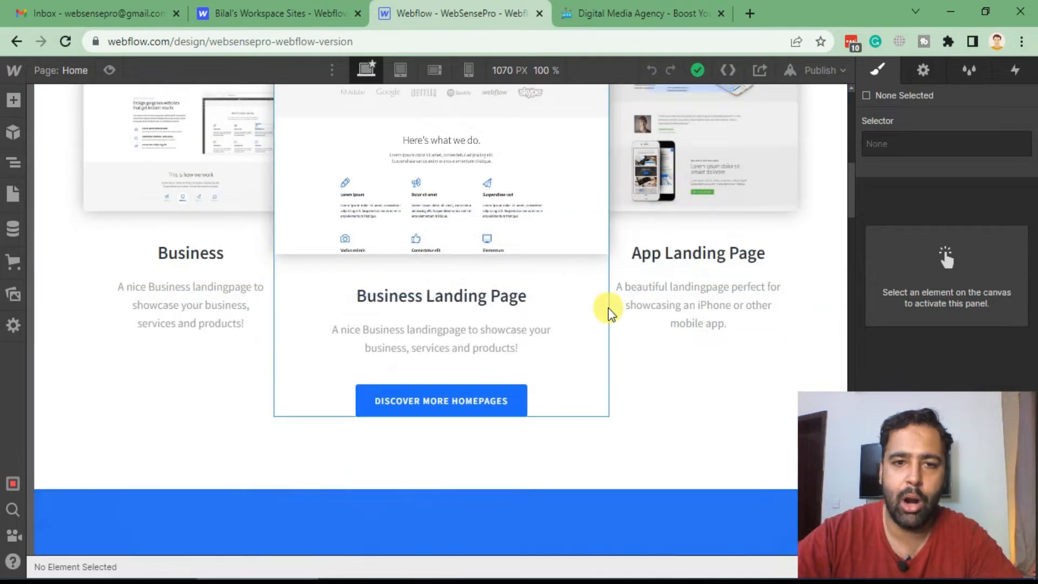
scroll(667, 204, down, 15)
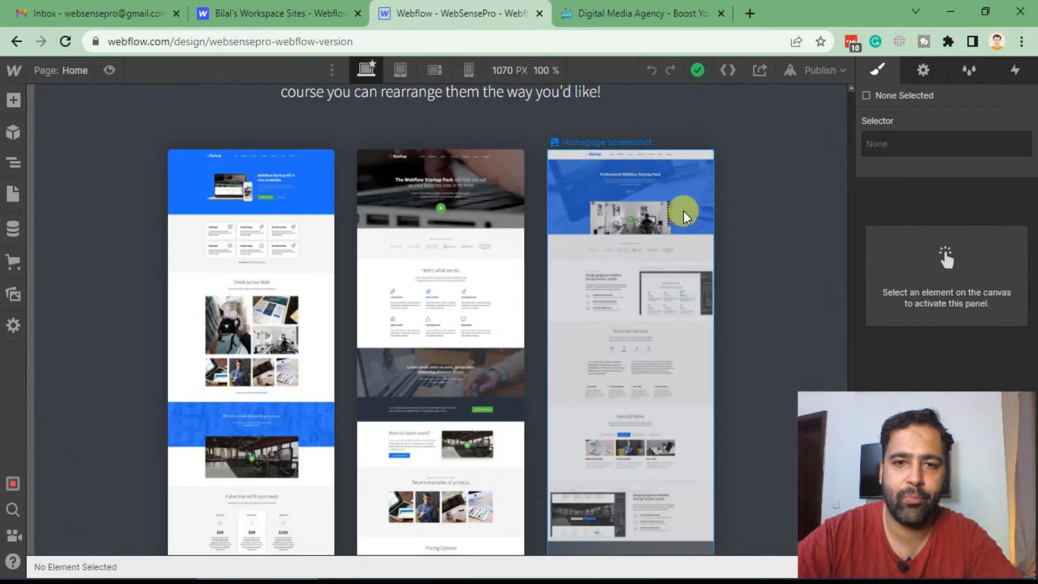
scroll(770, 224, down, 10)
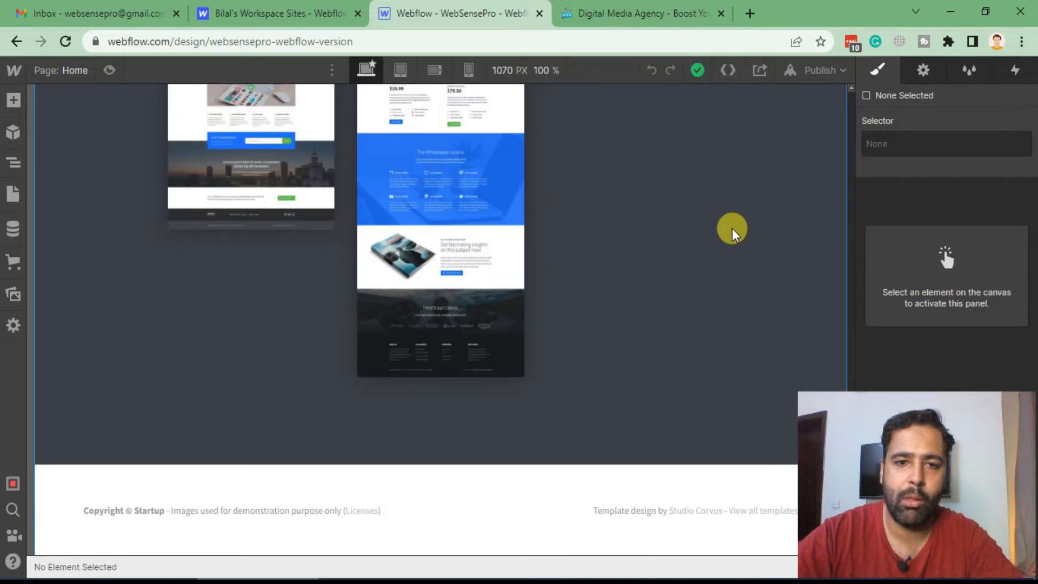
scroll(703, 254, up, 15)
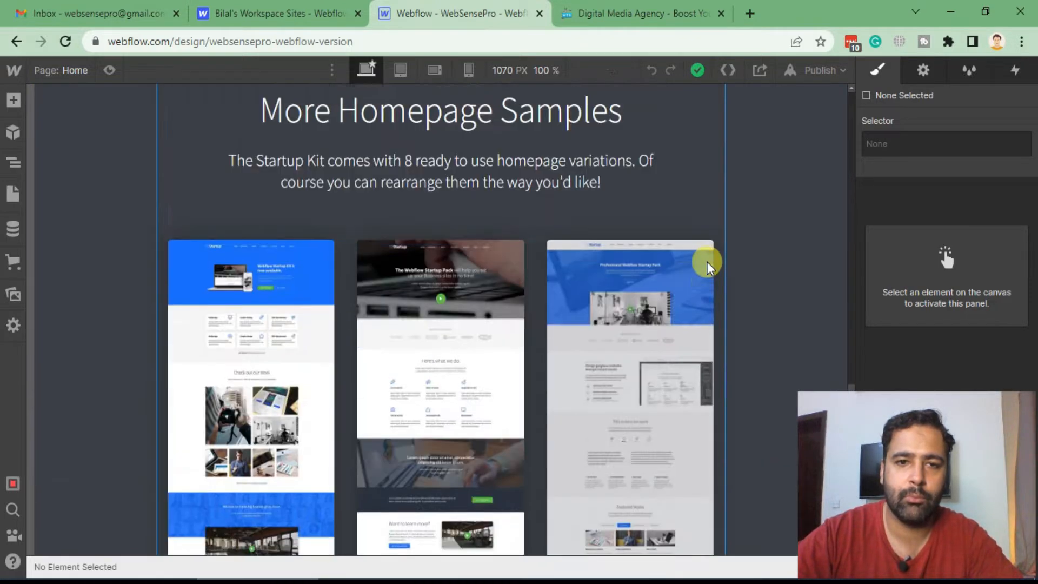
scroll(705, 262, up, 20)
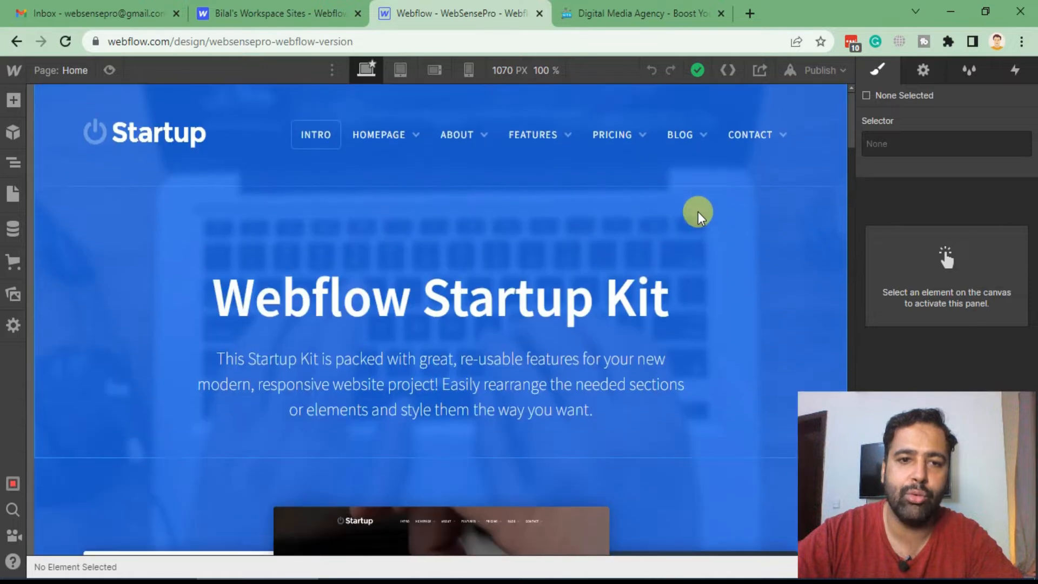
- View the existing websensepro.com homepage for reference and return to the Webflow Designer
click(574, 13)
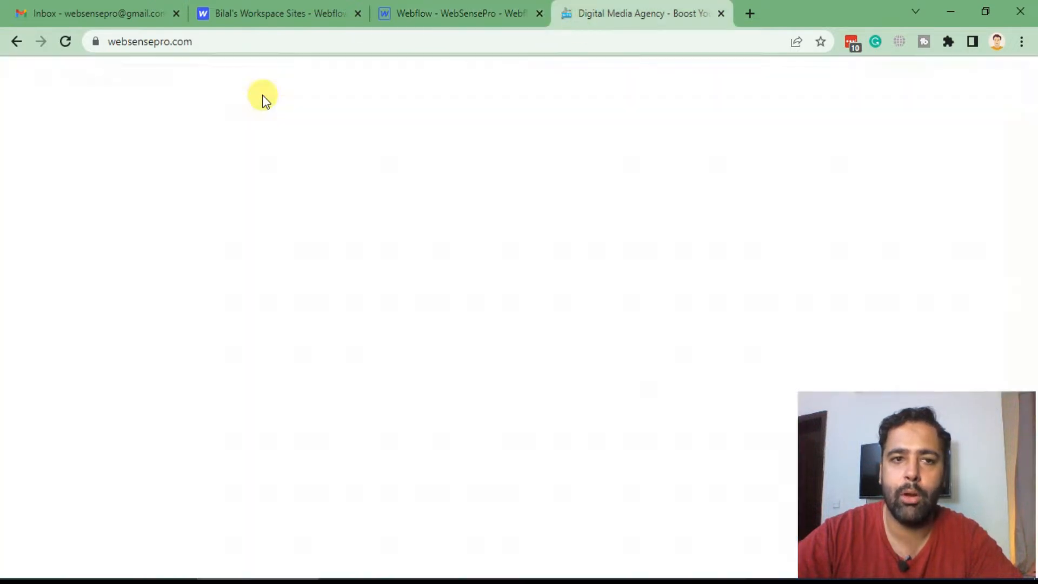
click(254, 41)
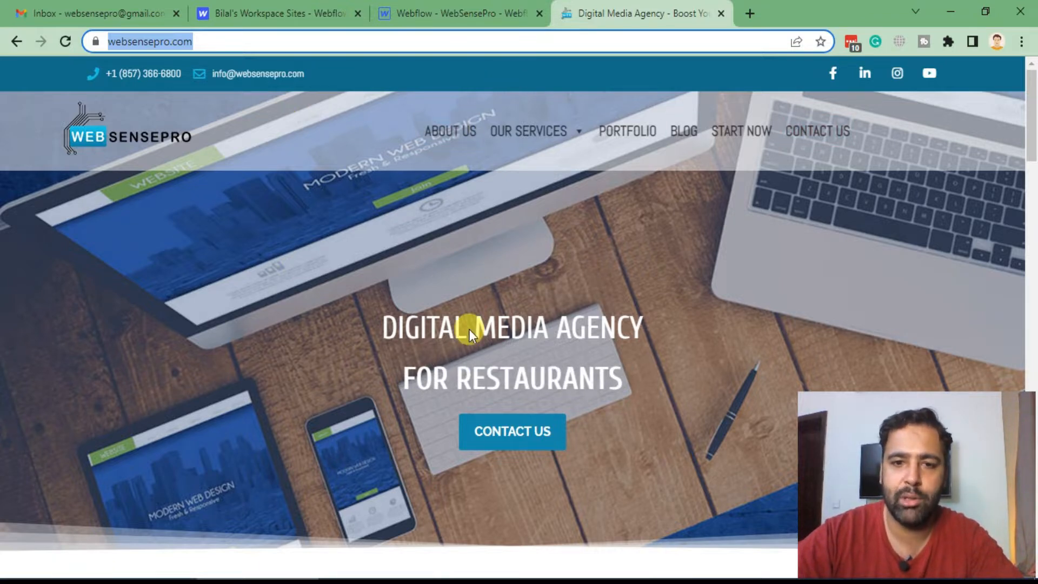
click(420, 14)
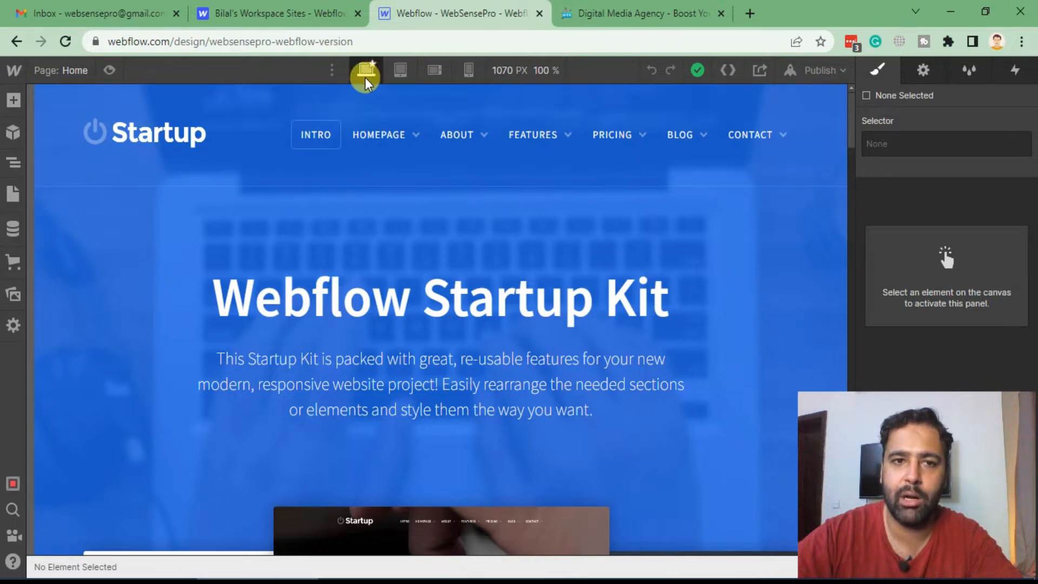
- Examine the home page layout in the tablet, mobile landscape and mobile portrait views
click(400, 71)
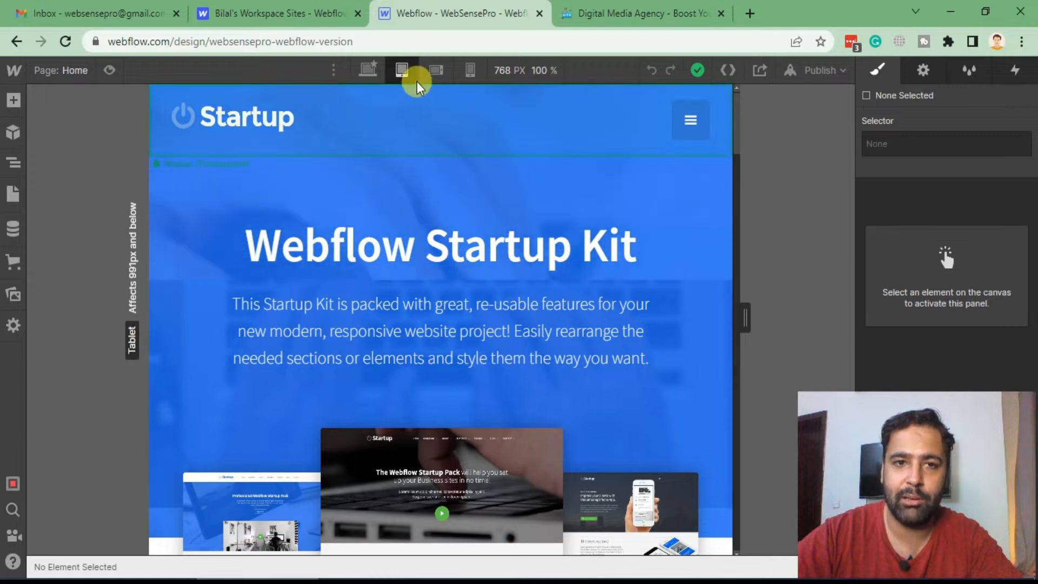
click(437, 68)
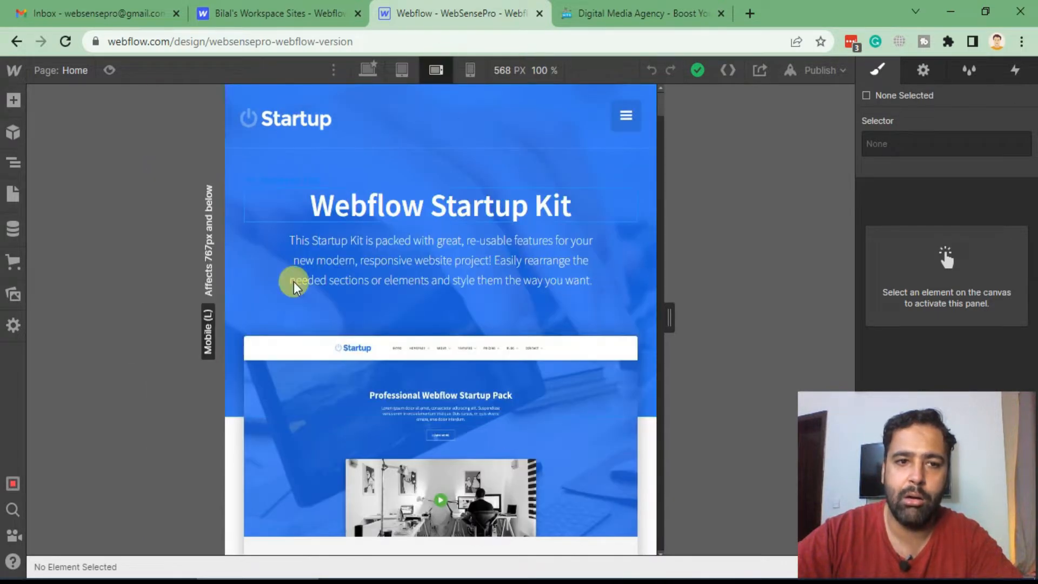
scroll(476, 246, down, 15)
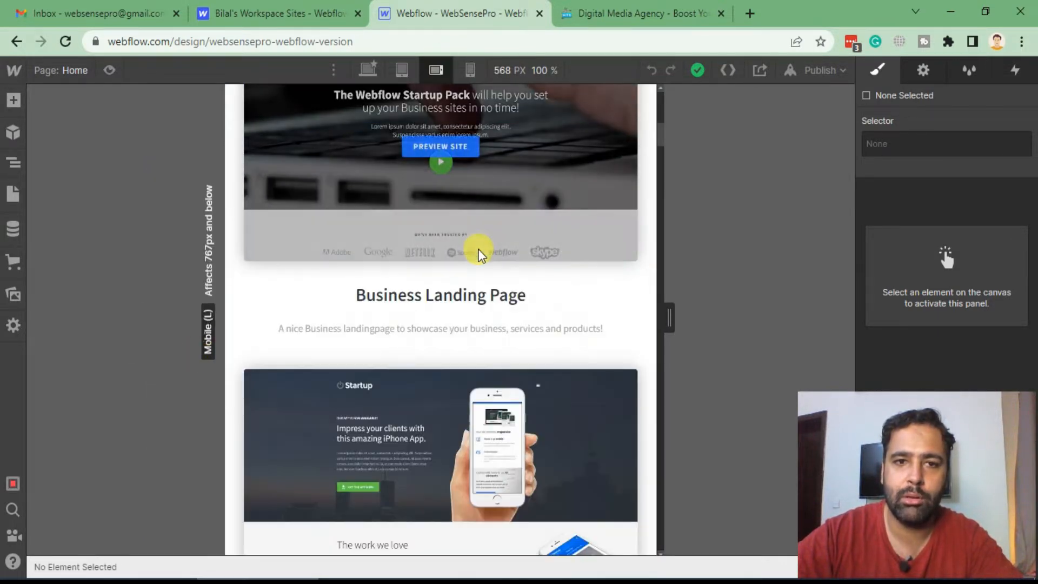
scroll(478, 254, up, 15)
scroll(479, 250, down, 10)
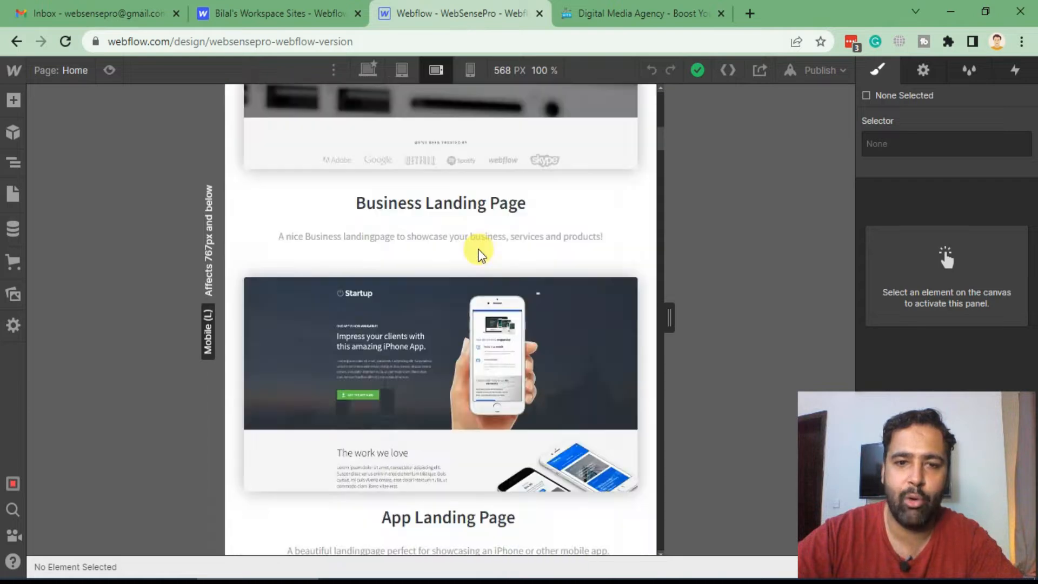
scroll(476, 250, up, 10)
click(476, 76)
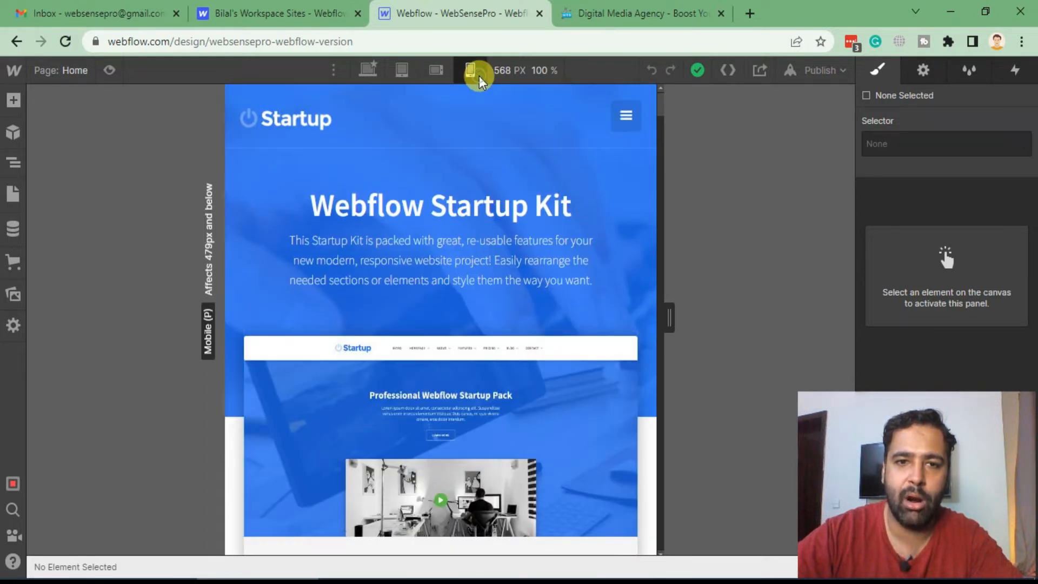
scroll(487, 303, down, 10)
scroll(489, 316, down, 10)
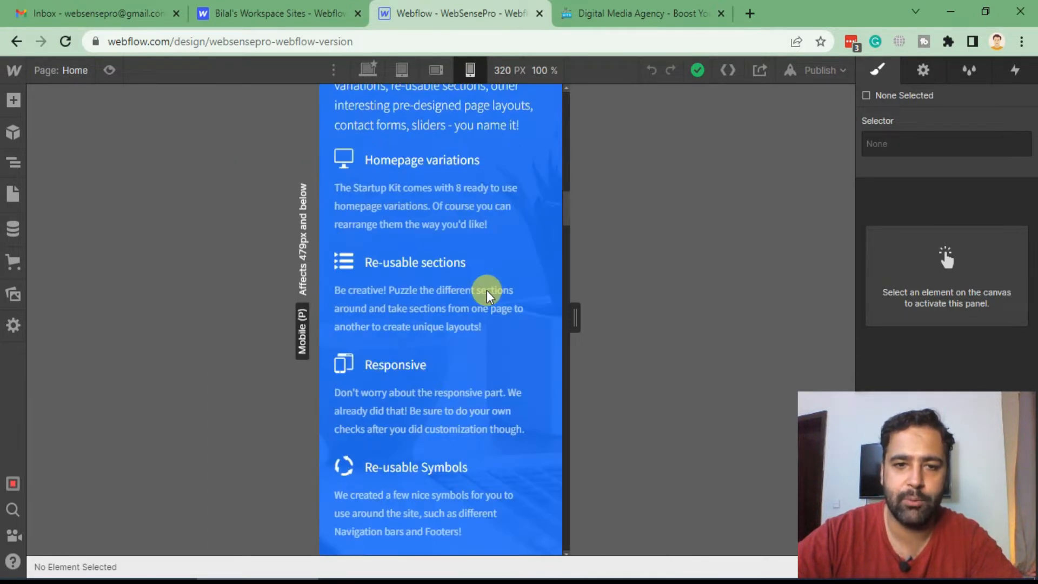
- Finish viewing the mobile portrait layout and return the home page canvas to the desktop breakpoint
scroll(486, 290, up, 15)
scroll(487, 296, up, 2)
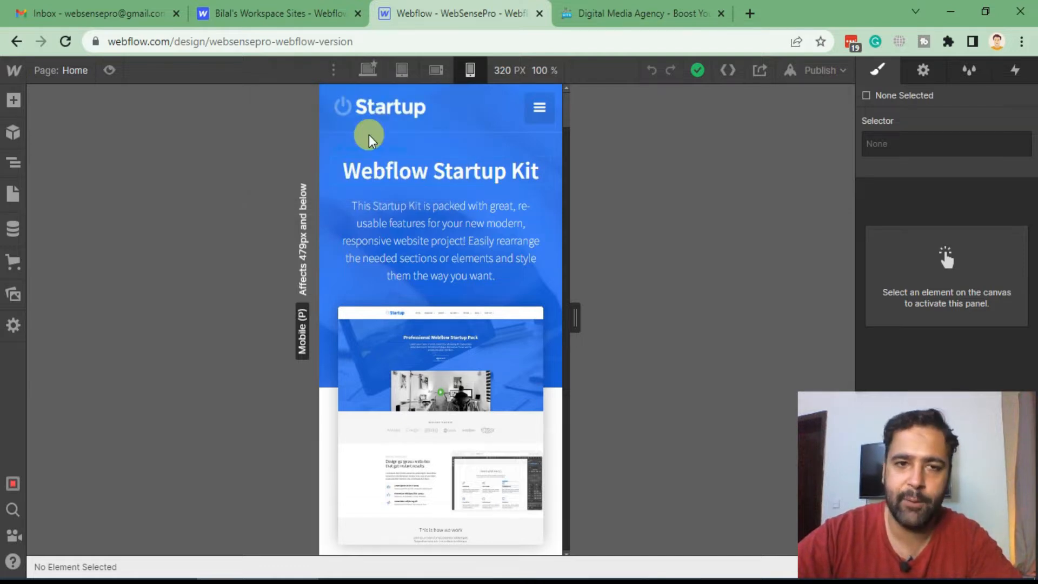
click(366, 71)
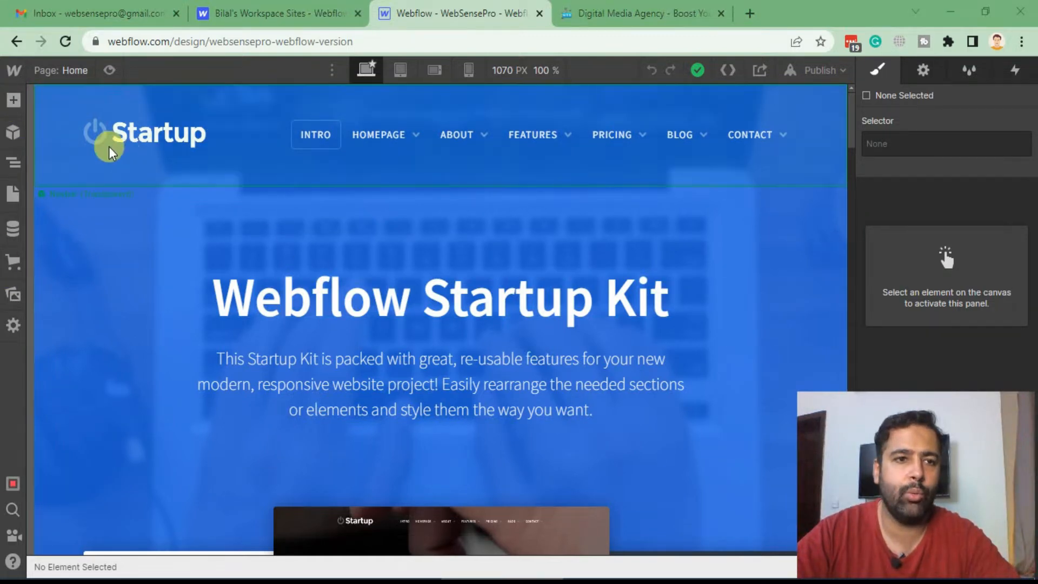
- Examine the elements available for adding to the page, from the Layout category through Components
click(14, 101)
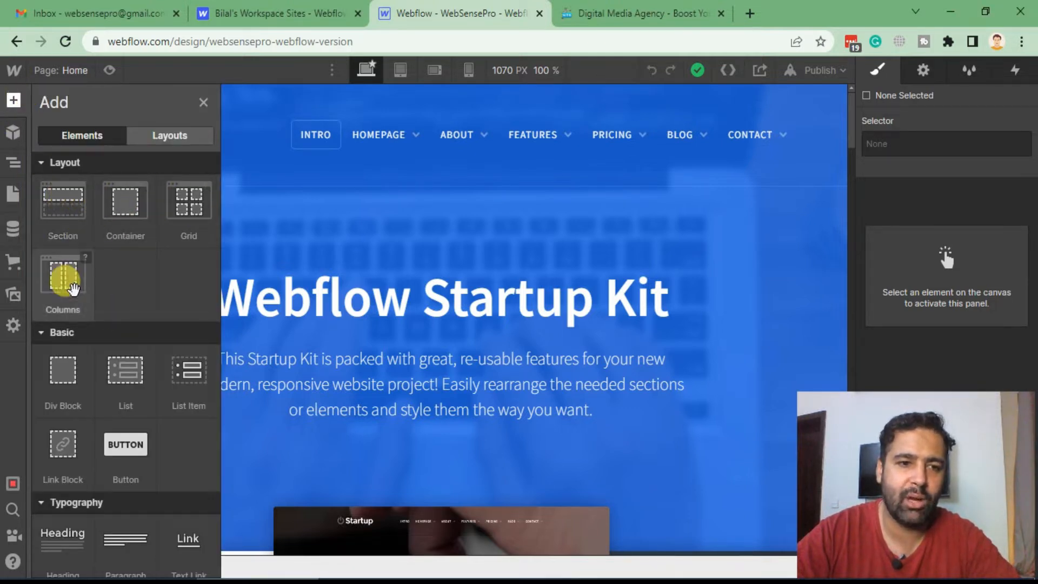
scroll(144, 218, down, 9)
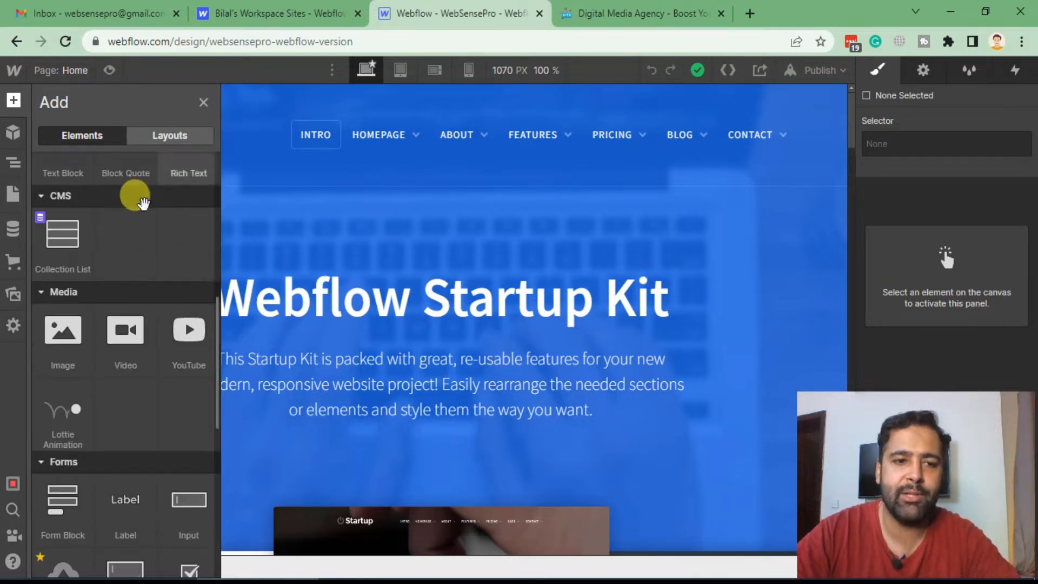
scroll(132, 200, down, 6)
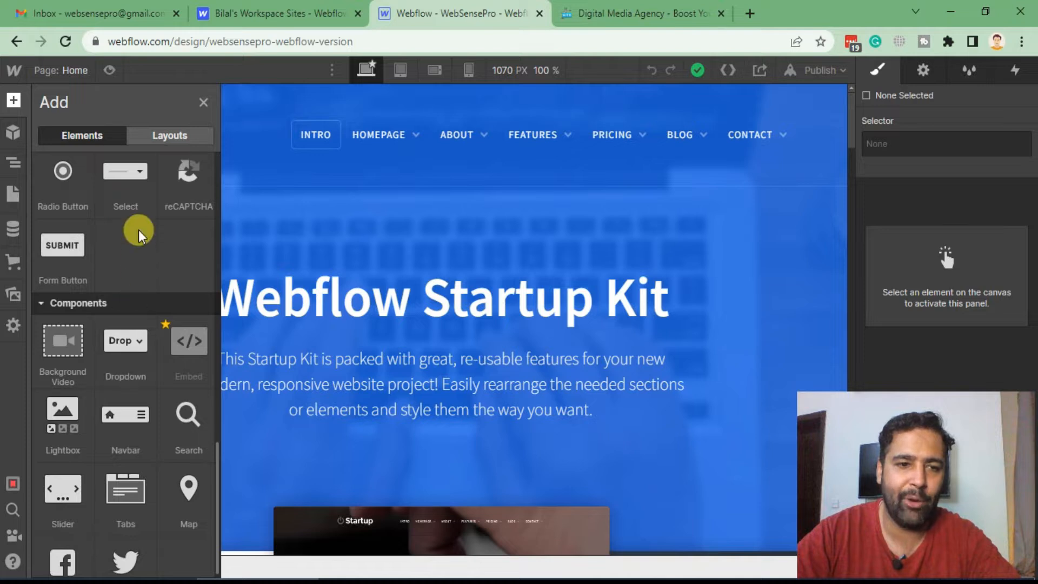
scroll(139, 260, down, 1)
scroll(114, 470, up, 15)
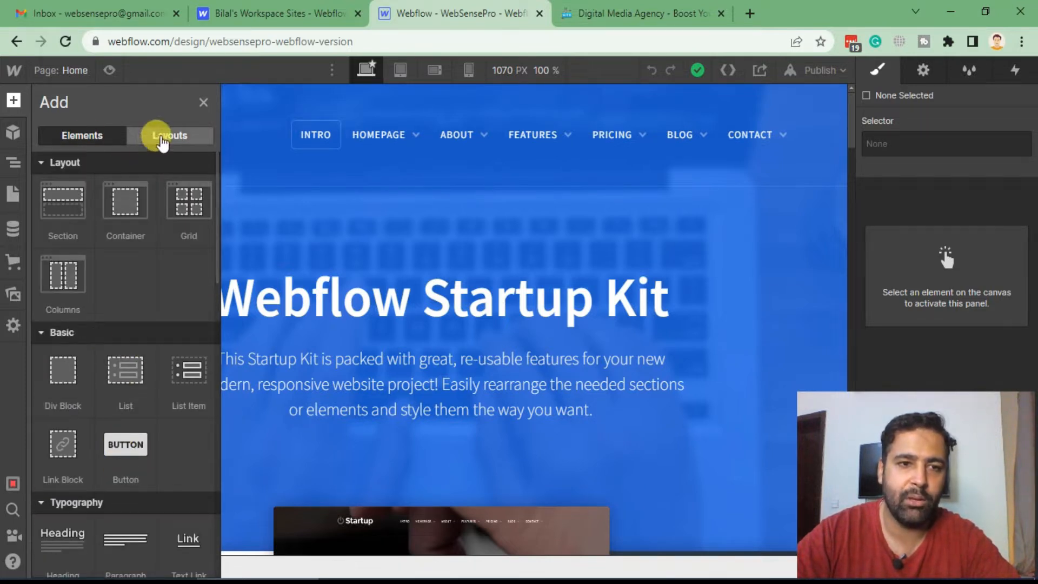
- Examine the prebuilt section layouts from Navigation and Hero through Gallery and Features
click(168, 138)
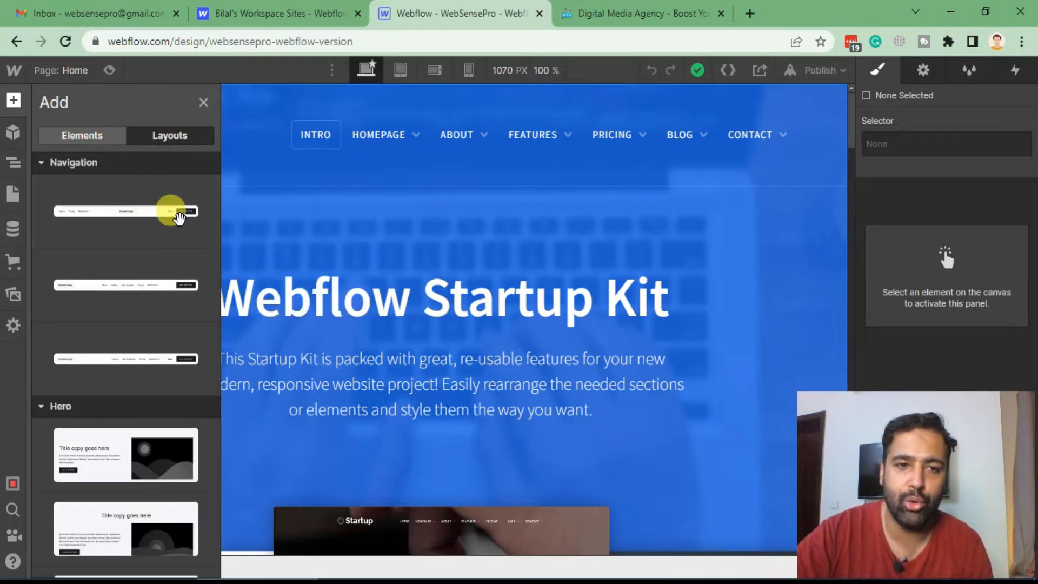
mouse_move(102, 277)
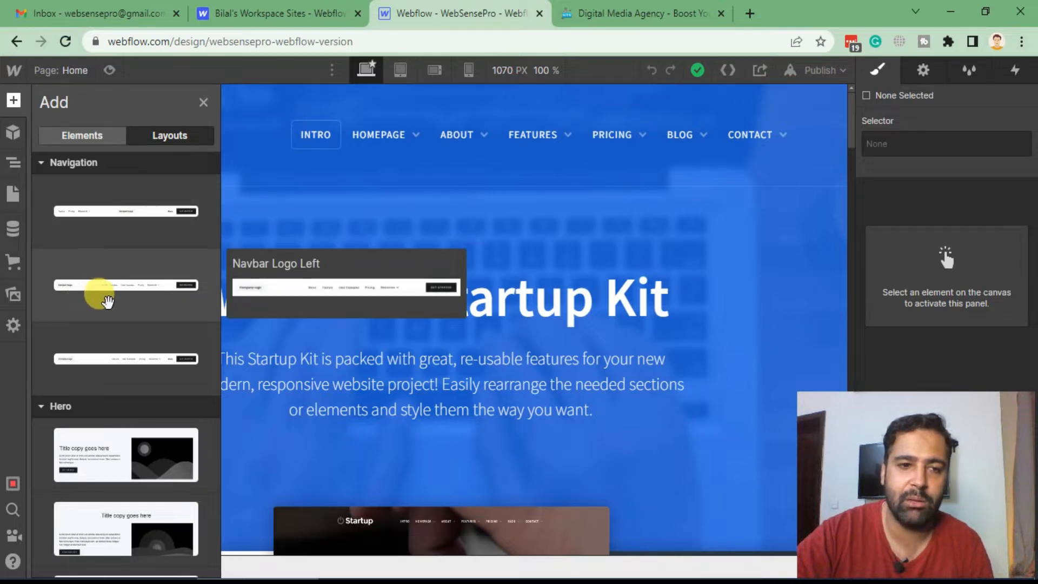
scroll(125, 270, down, 8)
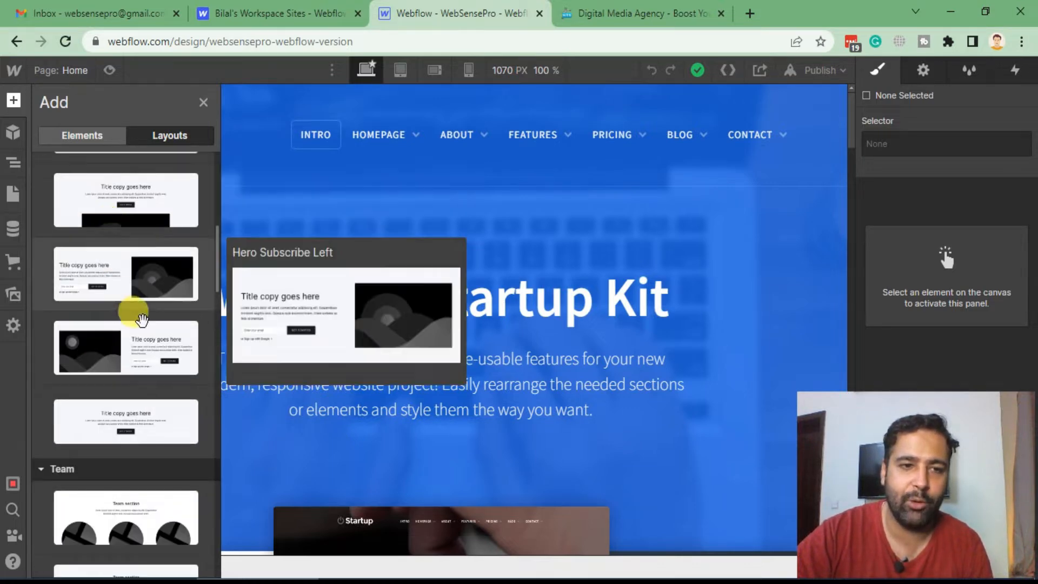
scroll(179, 244, up, 5)
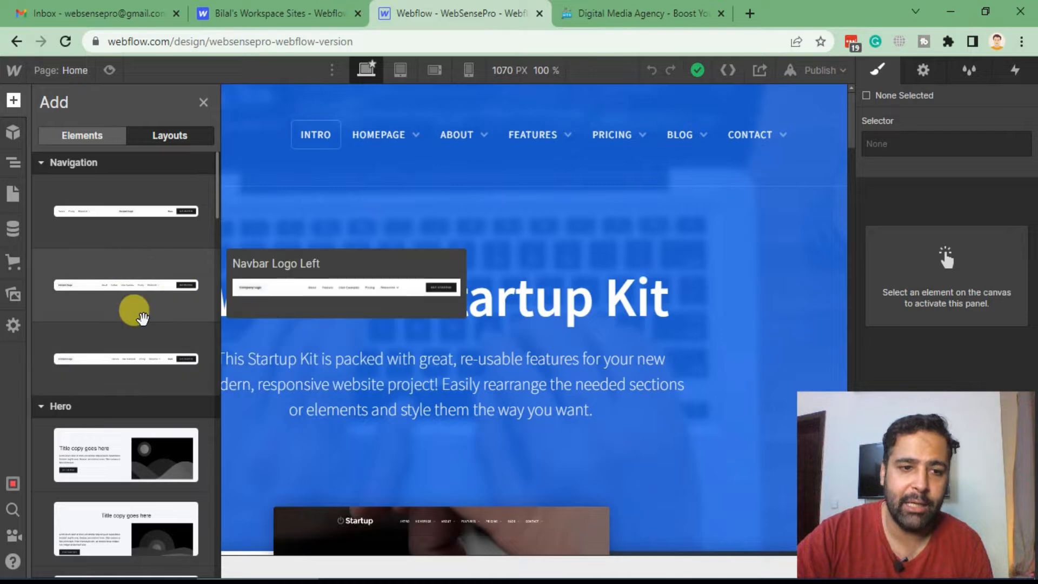
scroll(131, 308, down, 3)
scroll(141, 302, down, 8)
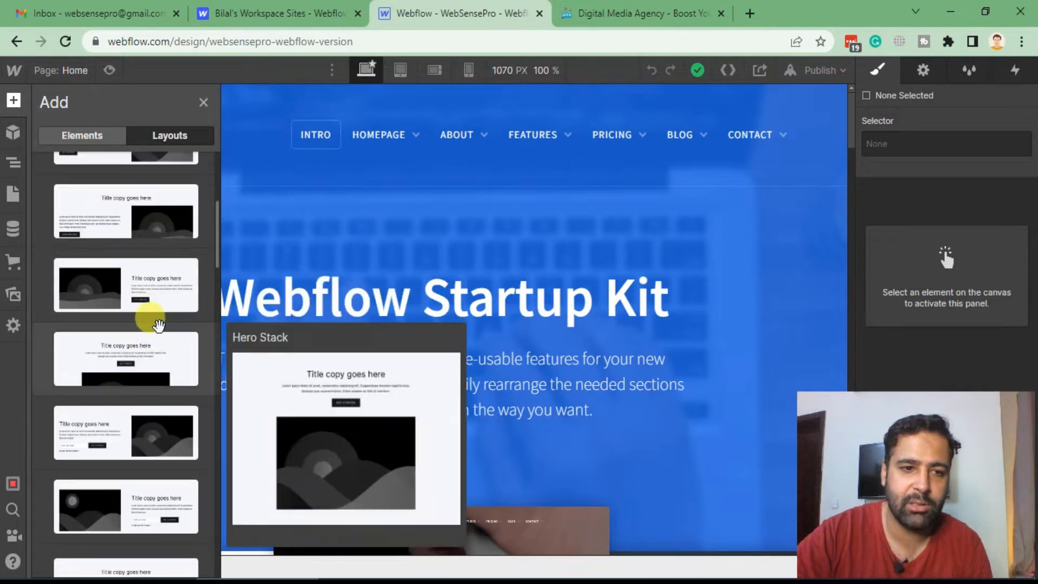
scroll(130, 367, down, 10)
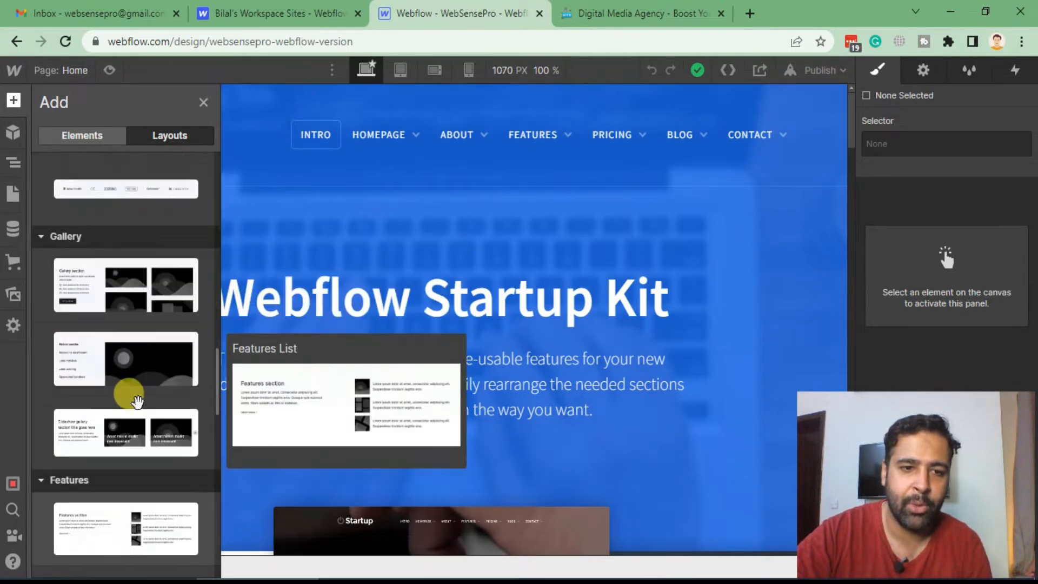
scroll(127, 394, up, 15)
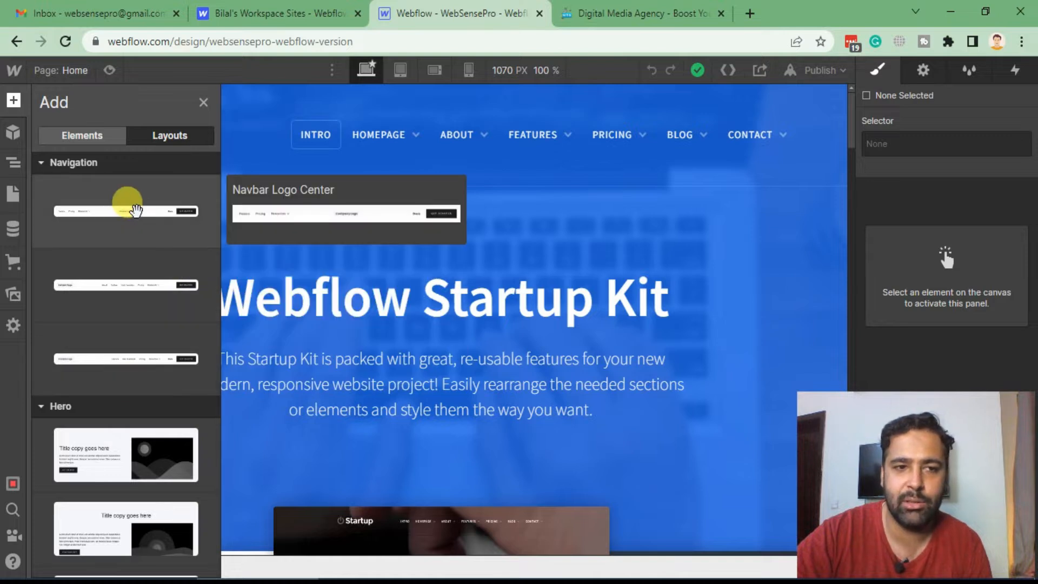
- Try to place the Navbar Logo Center layout on the home page, and look over the page's hero and features sections
mouse_move(120, 218)
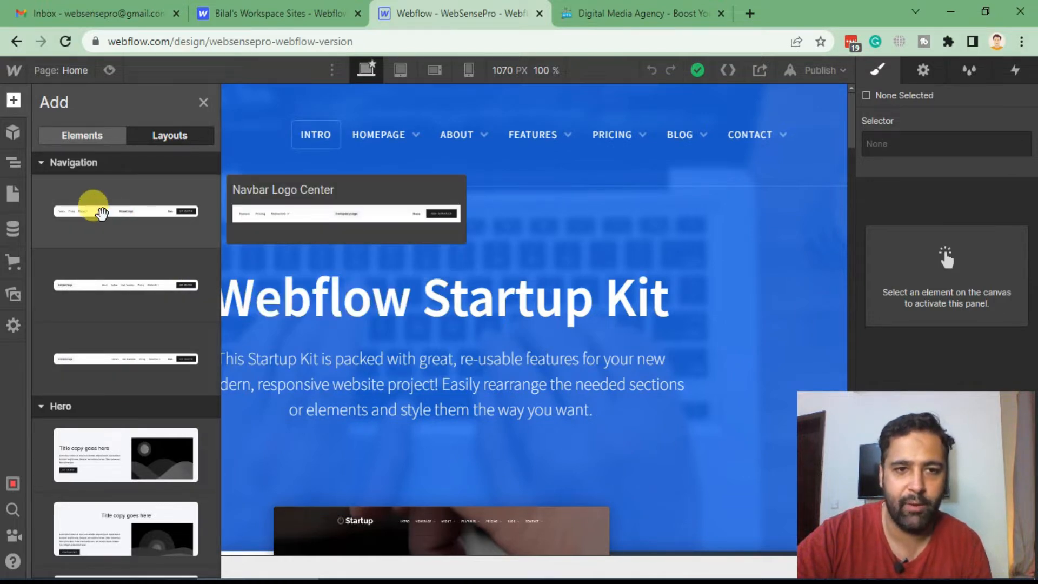
drag(102, 210, 109, 215)
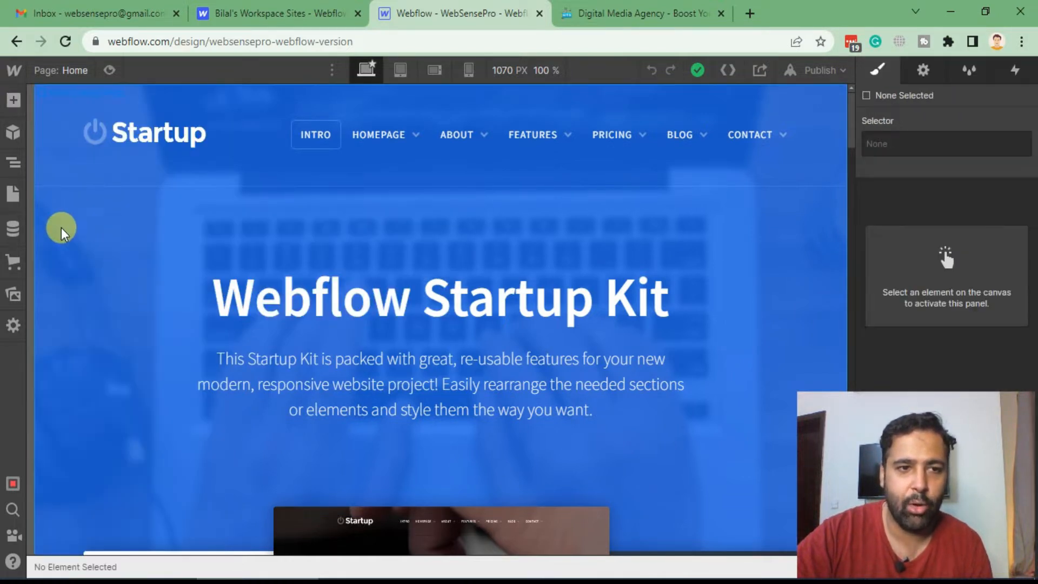
scroll(384, 283, down, 15)
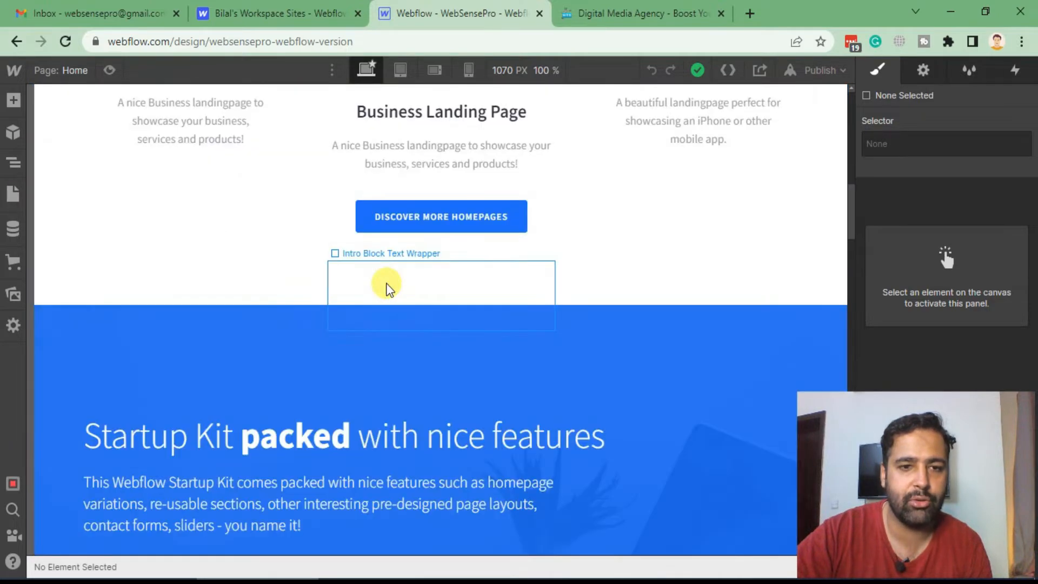
scroll(398, 367, up, 15)
scroll(394, 329, down, 8)
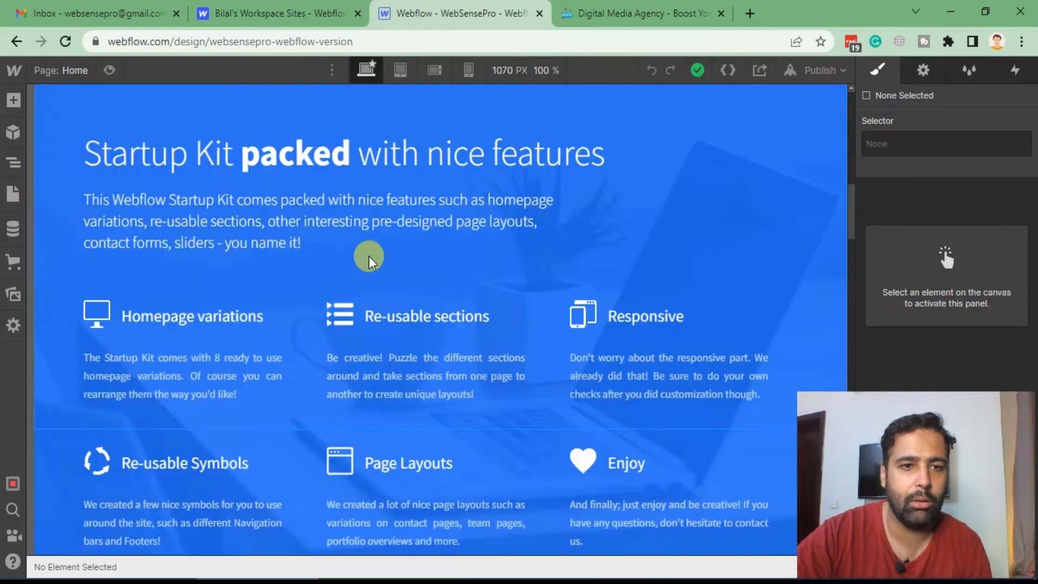
scroll(367, 262, down, 7)
scroll(366, 262, up, 20)
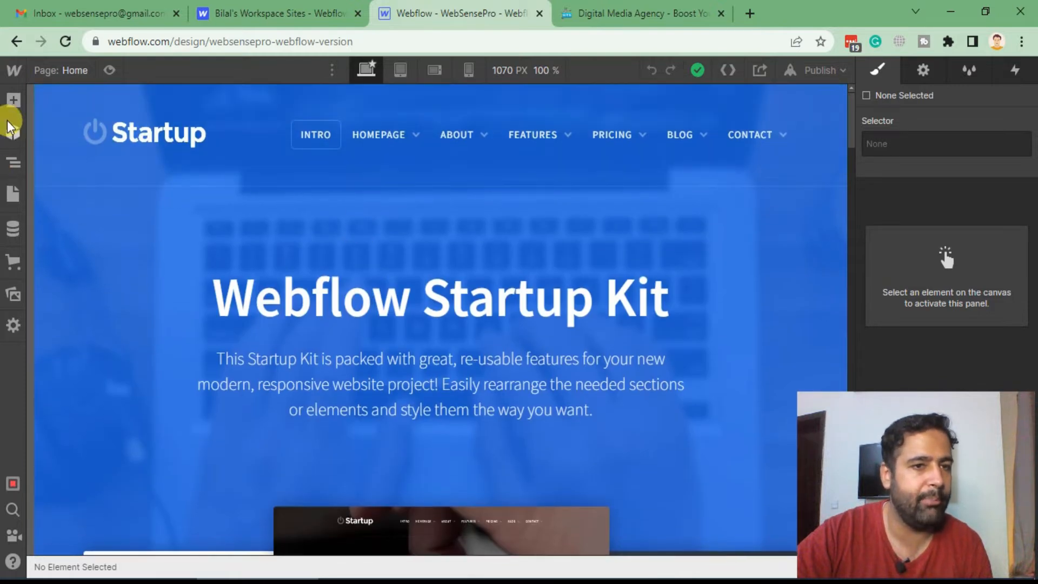
- Insert the prebuilt Navbar Logo Center layout above the hero heading as a trial, and delete it again
click(11, 100)
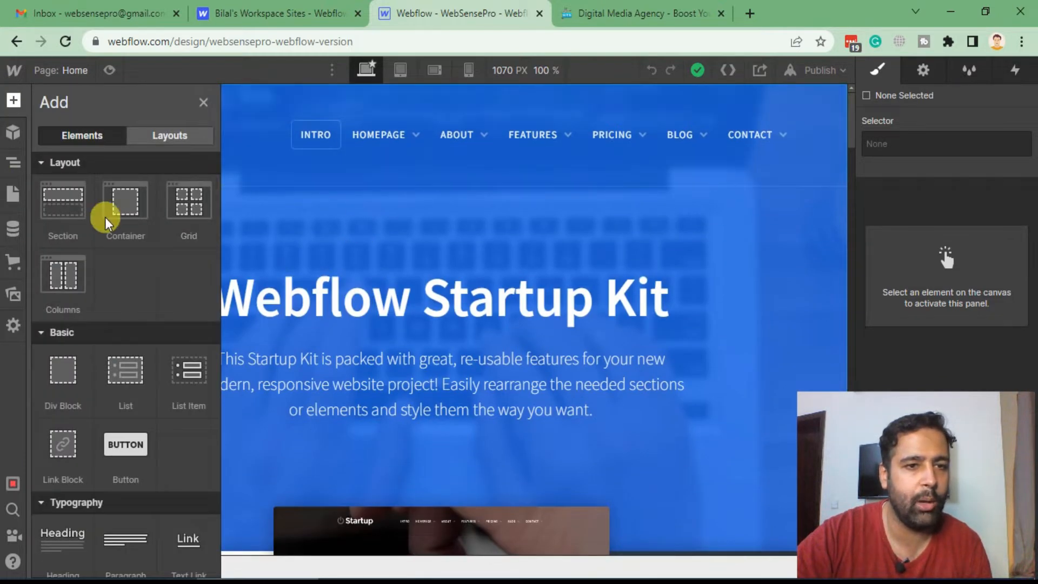
click(160, 140)
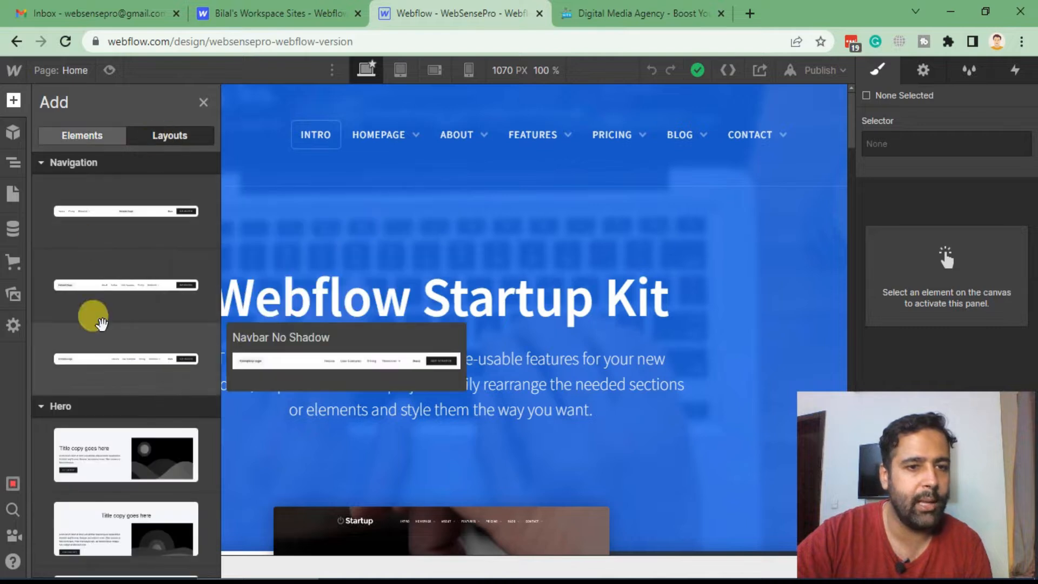
mouse_move(92, 216)
mouse_down()
mouse_move(219, 215)
mouse_move(372, 177)
mouse_move(351, 186)
mouse_move(363, 211)
mouse_move(354, 171)
mouse_move(329, 259)
mouse_move(340, 271)
mouse_move(335, 250)
mouse_move(341, 257)
mouse_up()
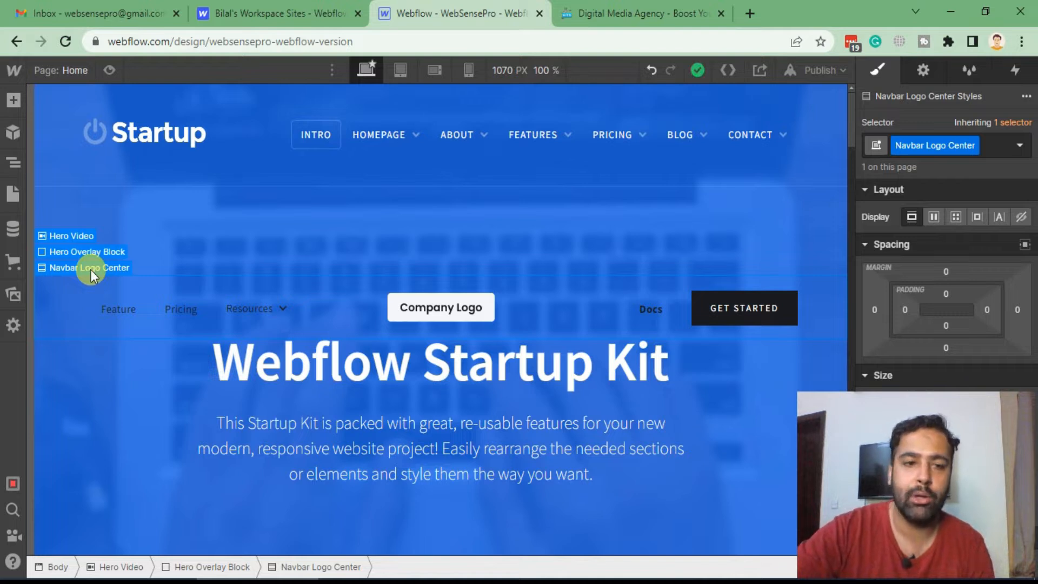
key(Delete)
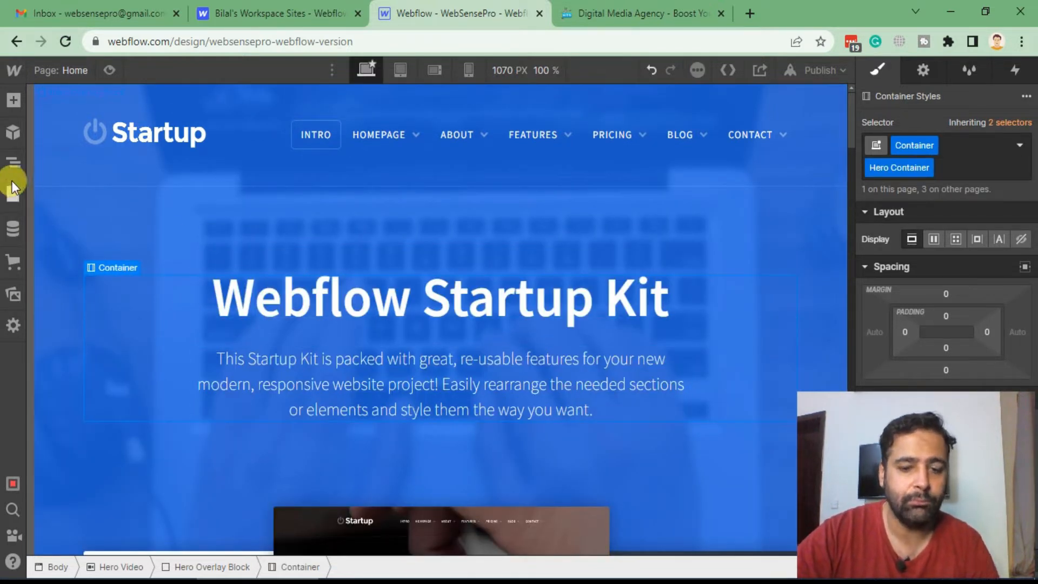
- Review the addable elements again, down to the Components category with its navbar, slider, tabs and social elements
click(12, 106)
scroll(173, 279, down, 10)
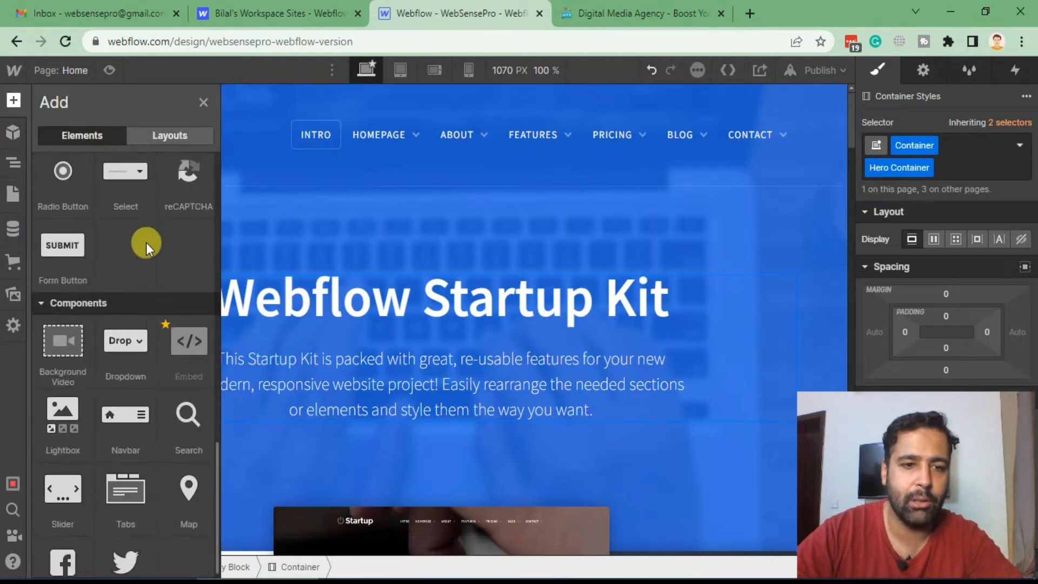
scroll(146, 242, down, 1)
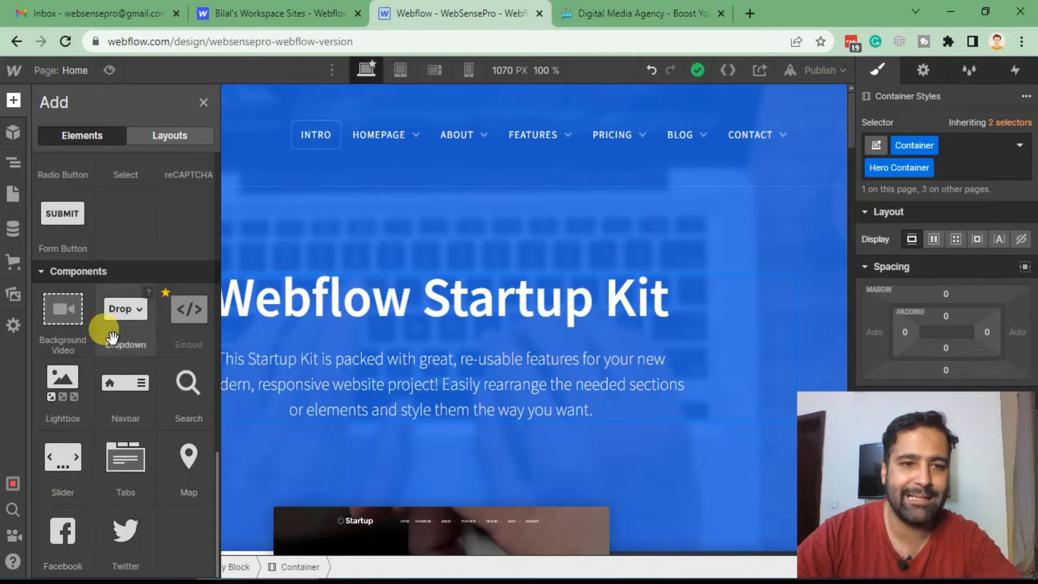
scroll(108, 318, up, 10)
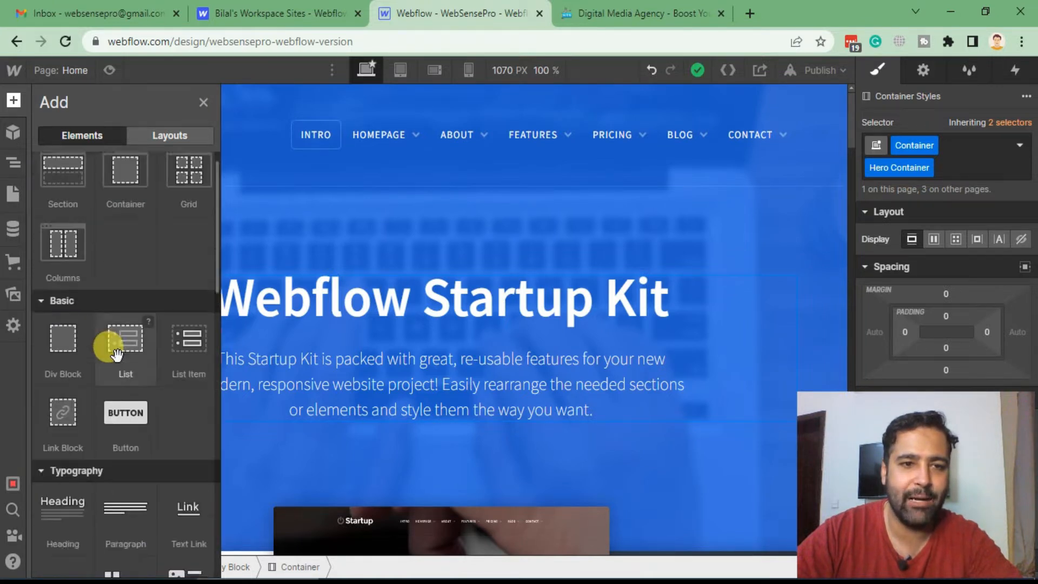
- Examine the prebuilt Team, Logos, Gallery, Features, Pricing, Testimonial and Footer layouts, previewing several of them
click(171, 136)
scroll(150, 279, down, 10)
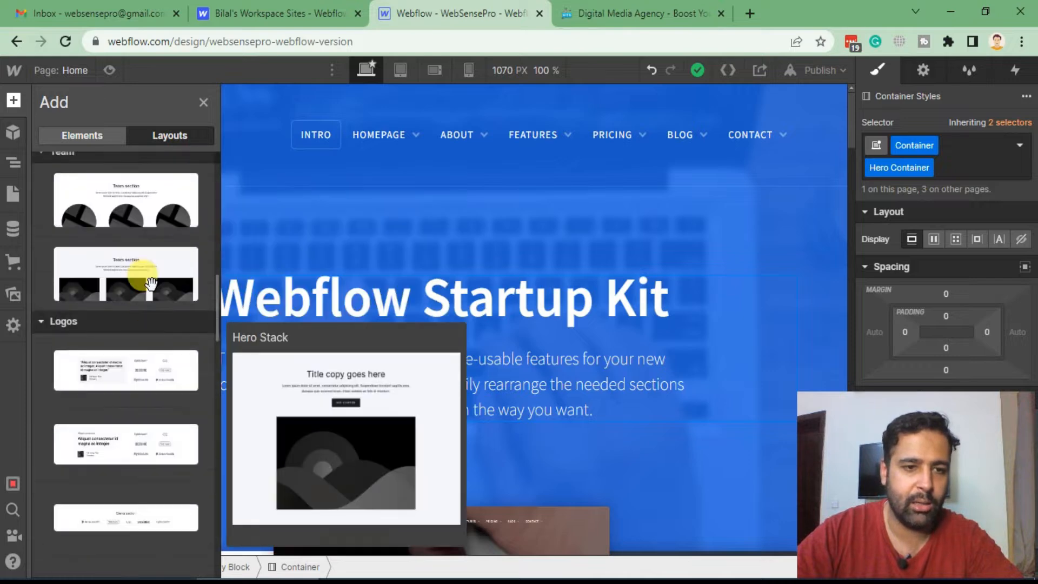
scroll(156, 277, up, 2)
scroll(160, 280, down, 2)
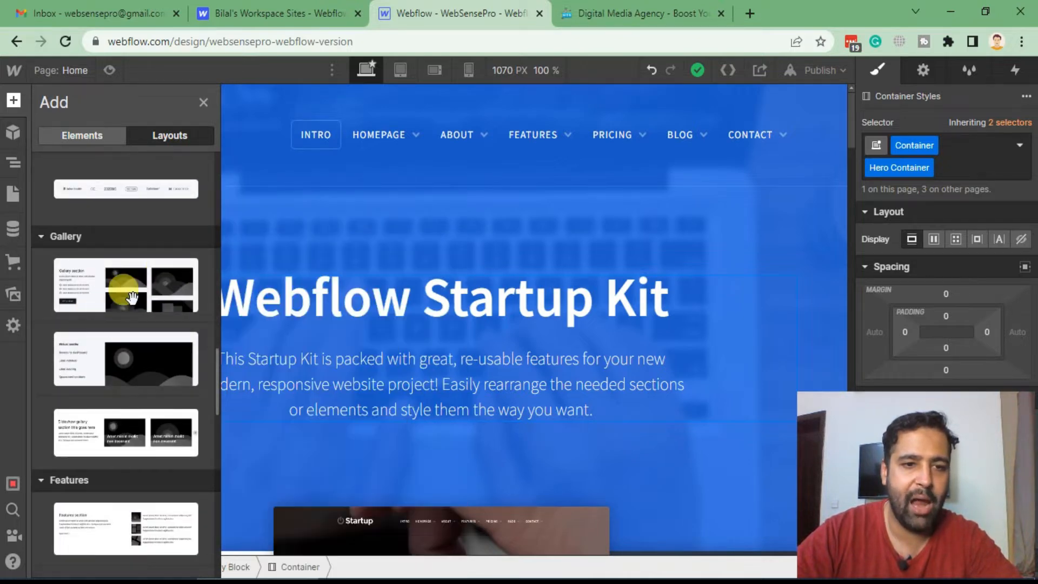
mouse_move(145, 297)
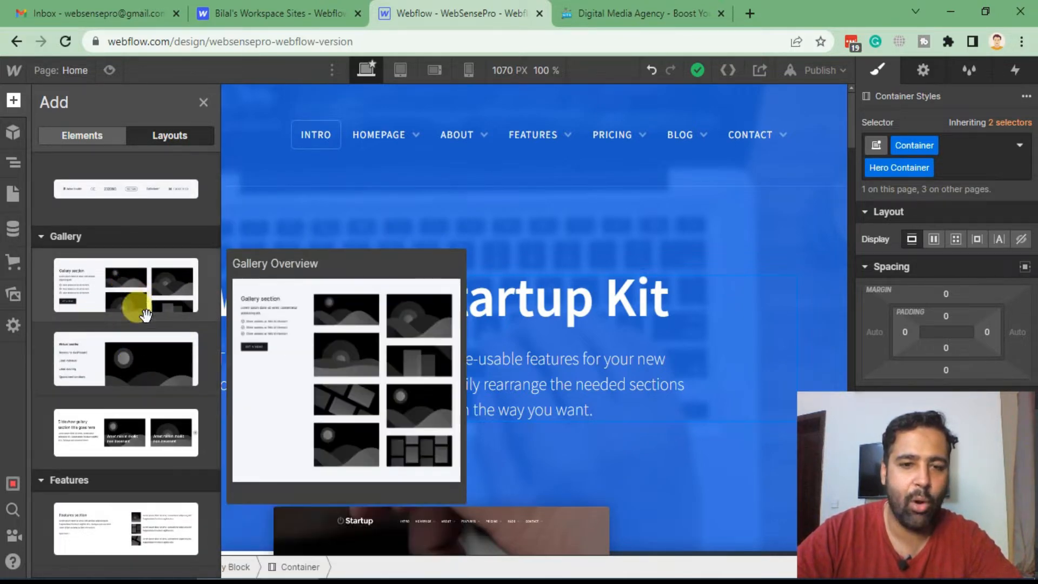
scroll(143, 319, down, 5)
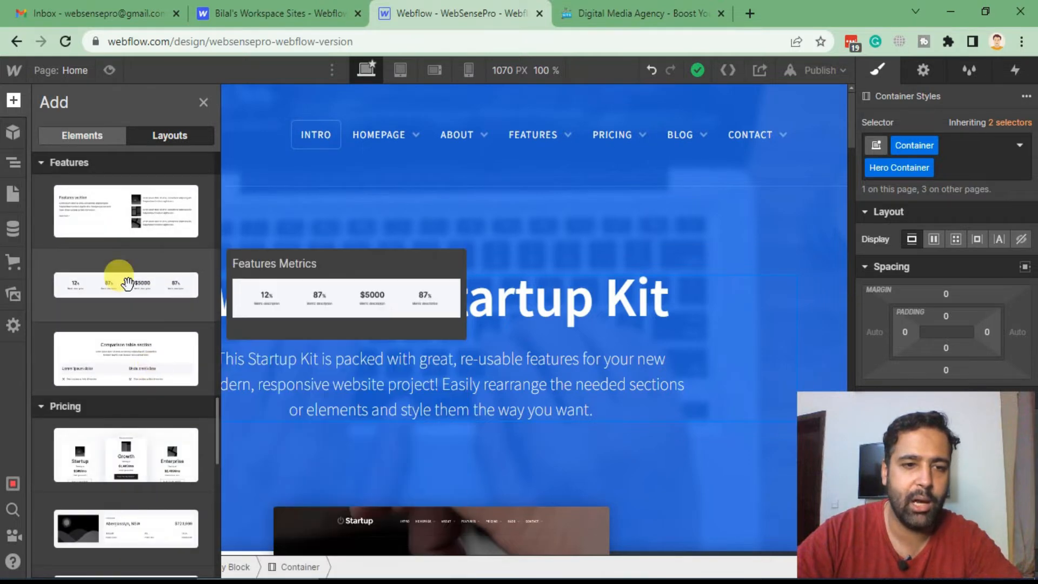
mouse_move(127, 235)
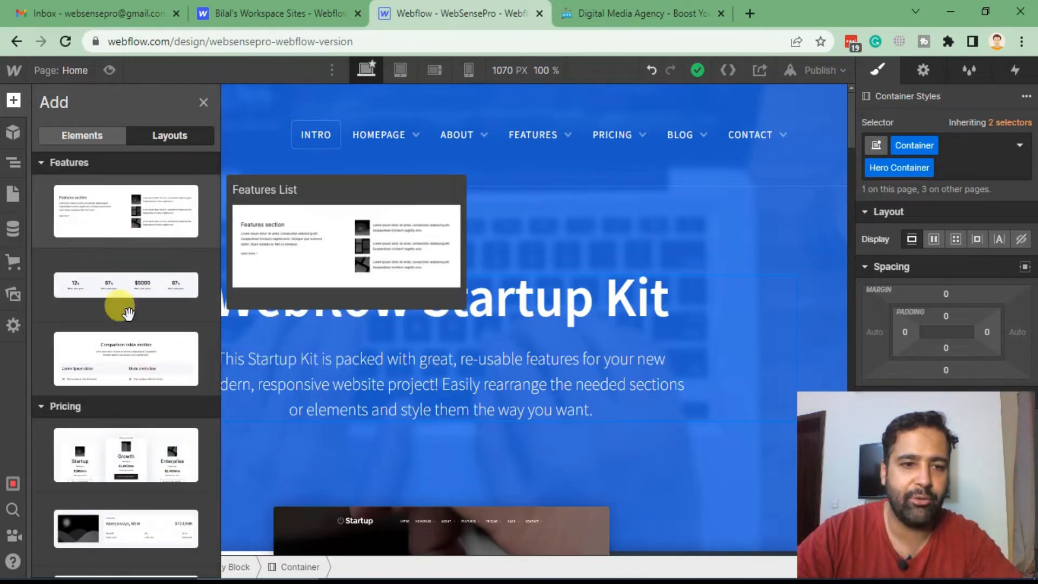
scroll(121, 232, down, 3)
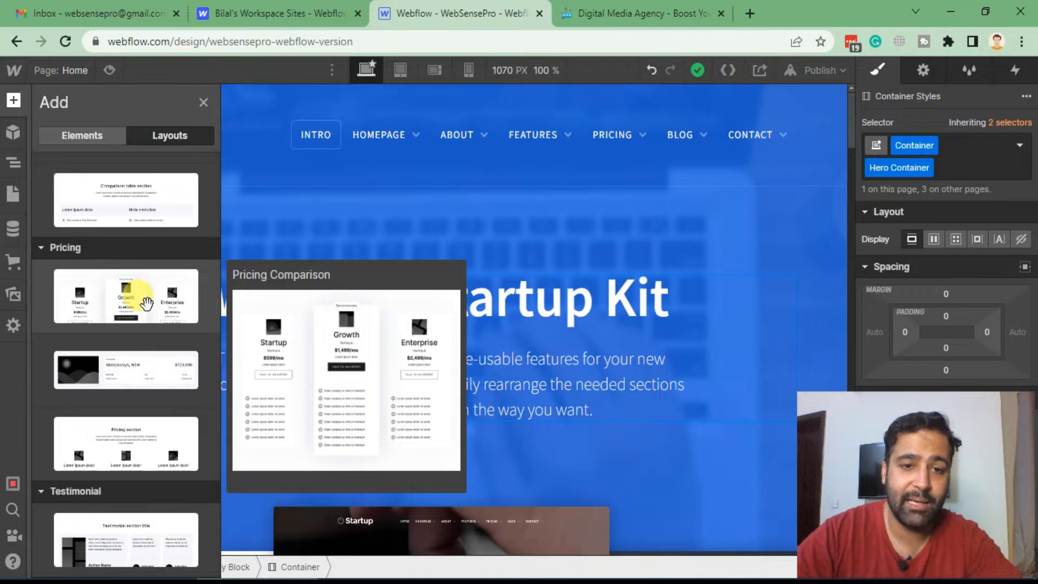
mouse_move(140, 392)
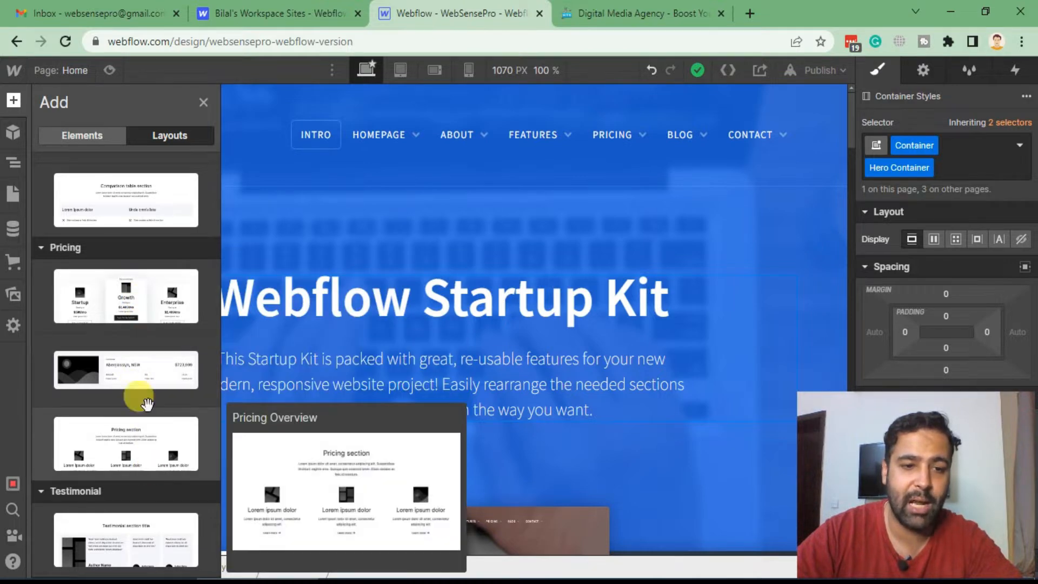
scroll(142, 251, down, 5)
mouse_move(134, 271)
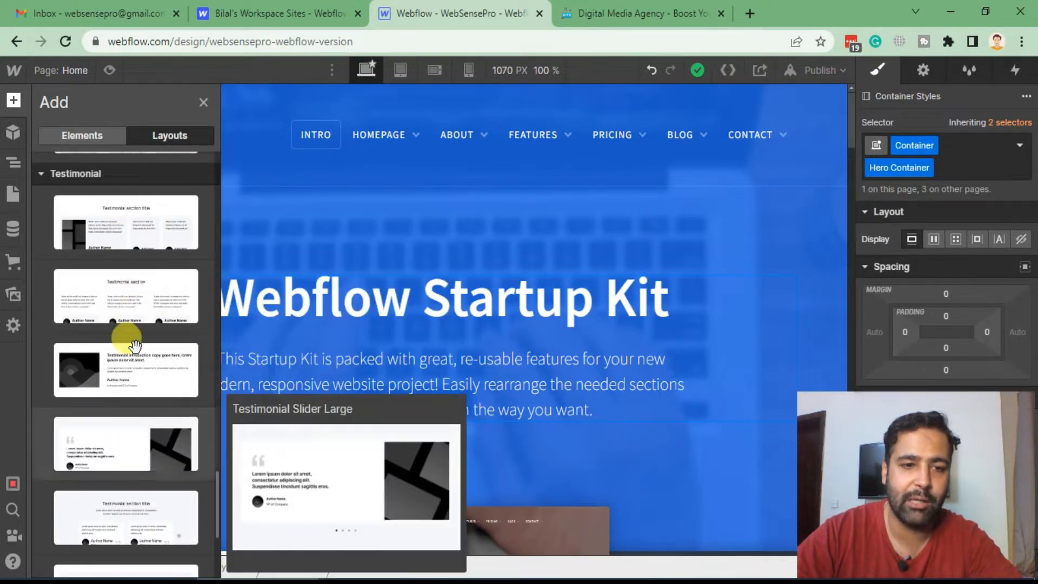
scroll(125, 324, down, 4)
mouse_move(127, 422)
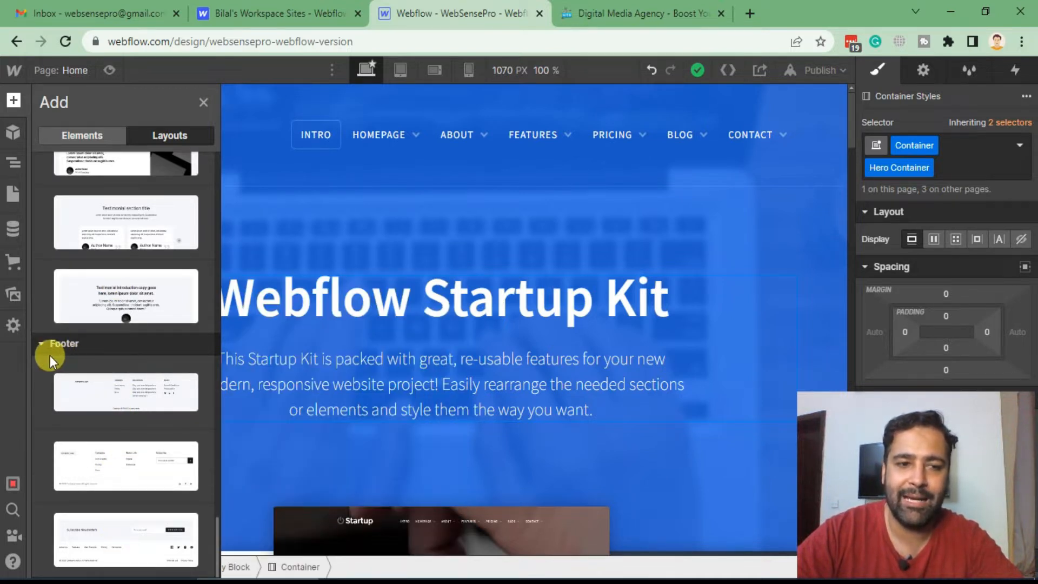
scroll(93, 394, up, 10)
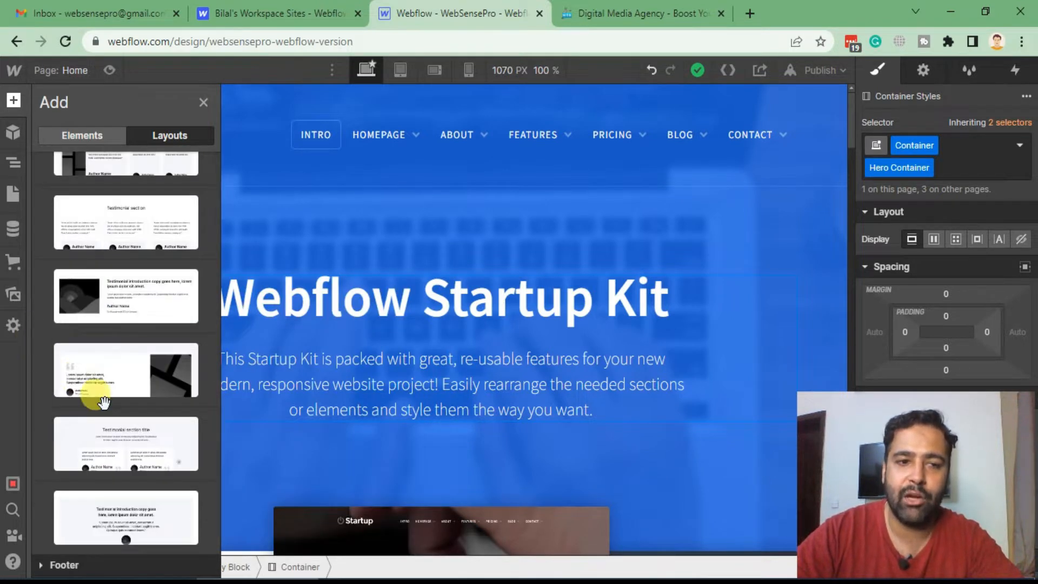
- Close the layout library and look through the site's static, CMS collection, utility and ecommerce pages
scroll(103, 401, up, 5)
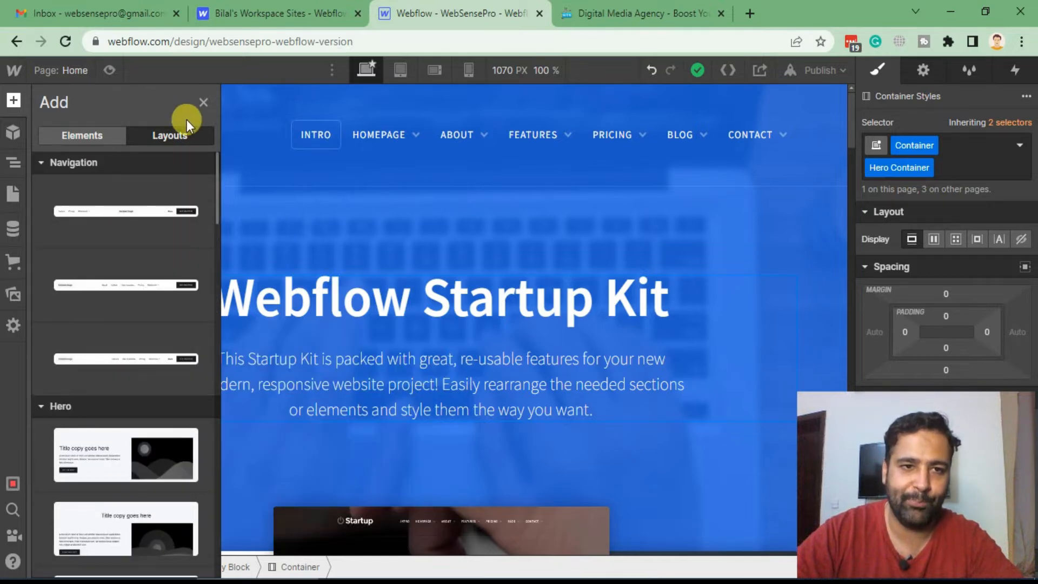
click(203, 101)
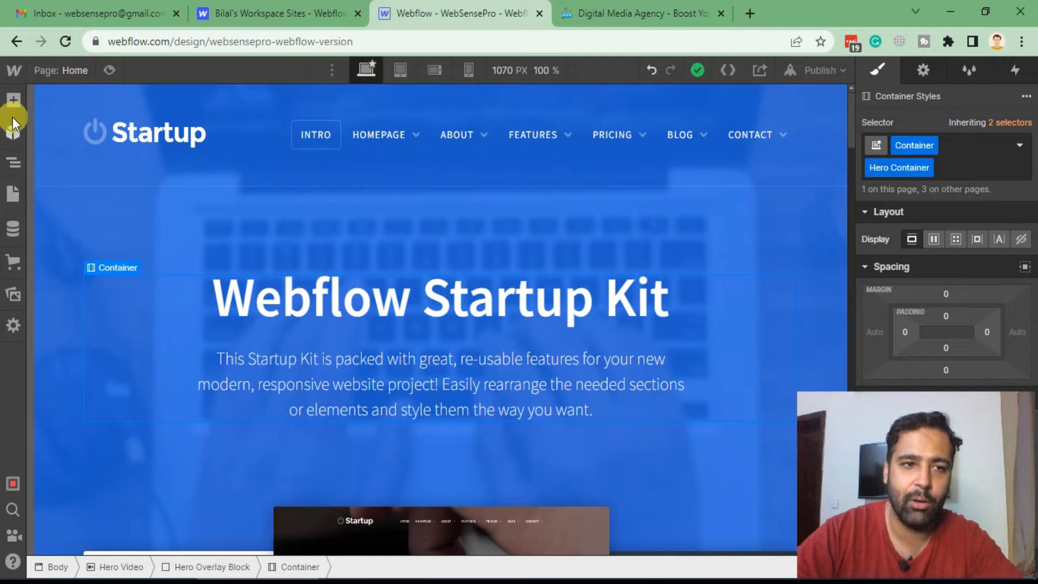
click(15, 196)
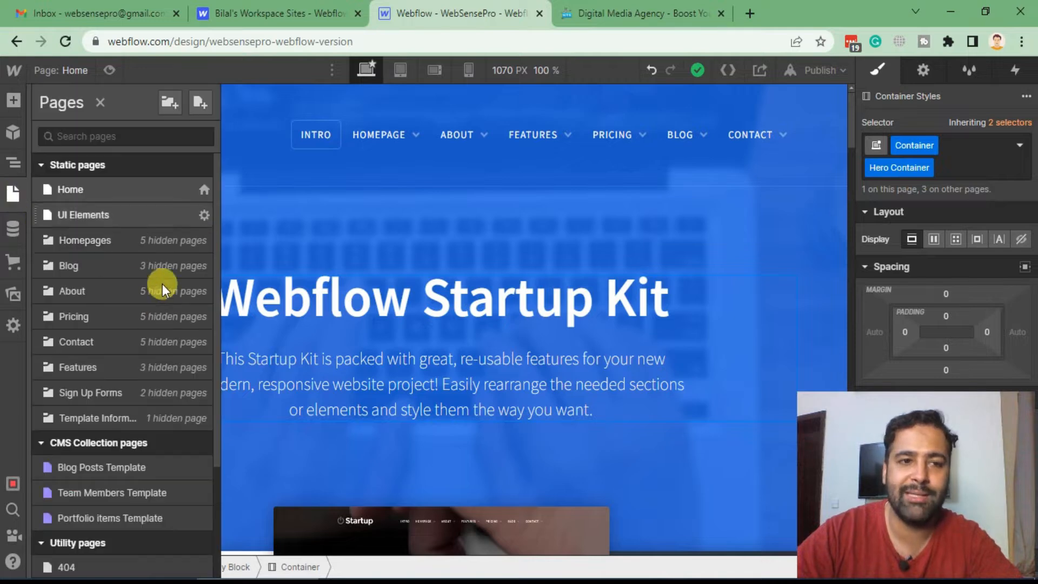
scroll(142, 303, down, 3)
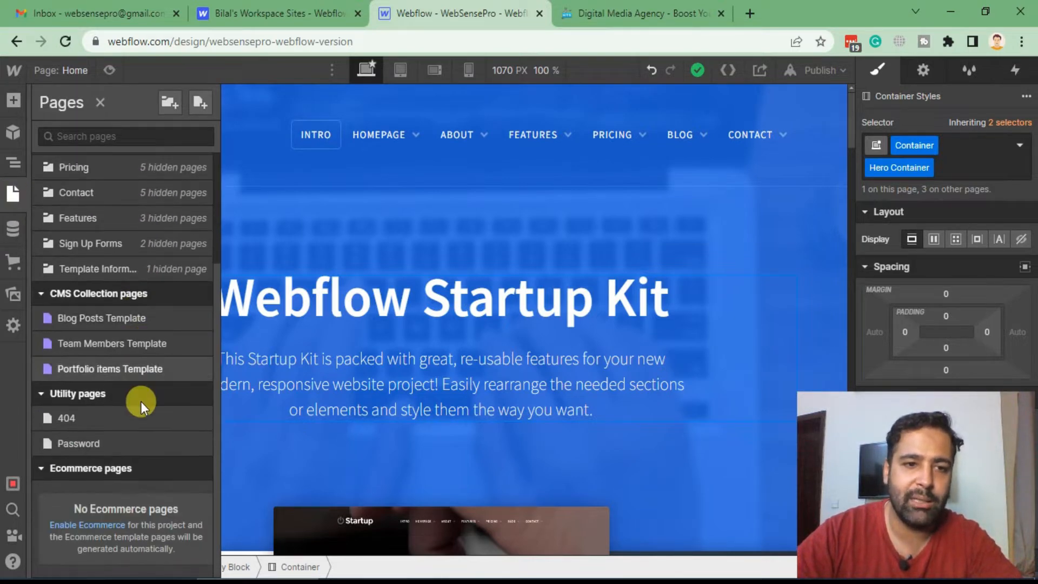
scroll(141, 401, up, 3)
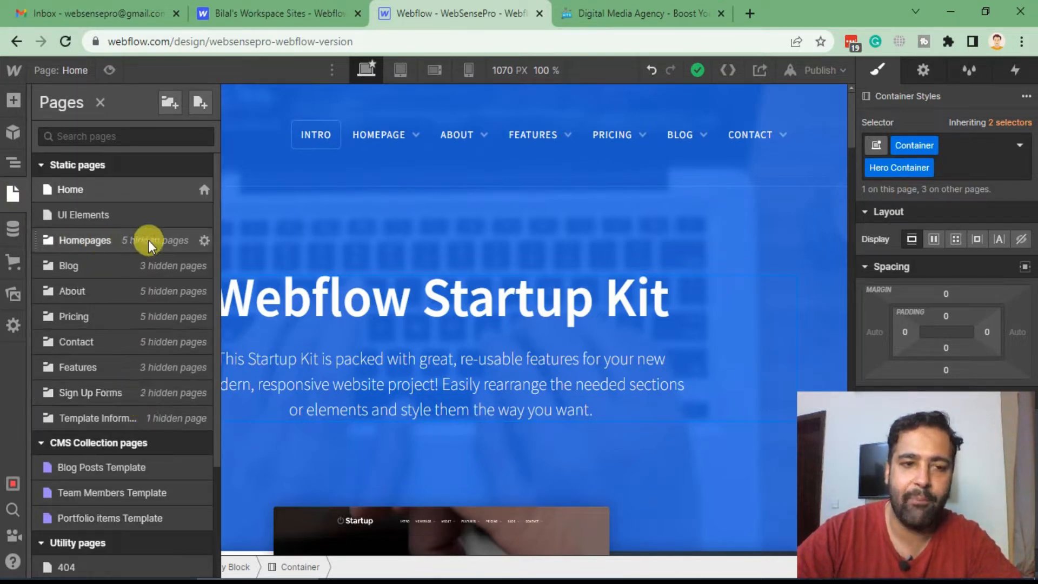
- Examine the pages inside the Homepages, Blog and About folders, and review the CMS collection and utility pages
click(82, 239)
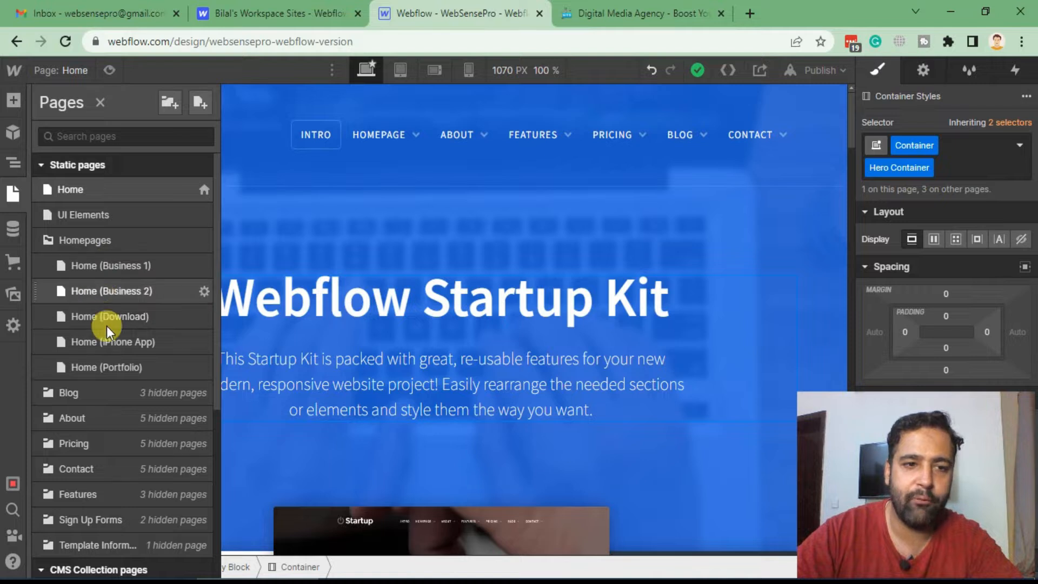
click(83, 241)
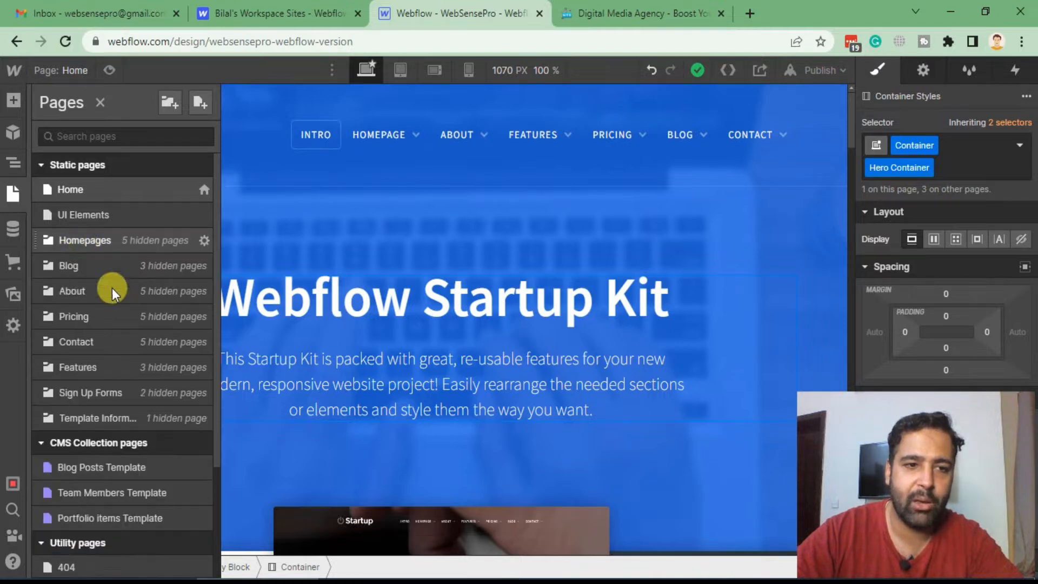
click(63, 264)
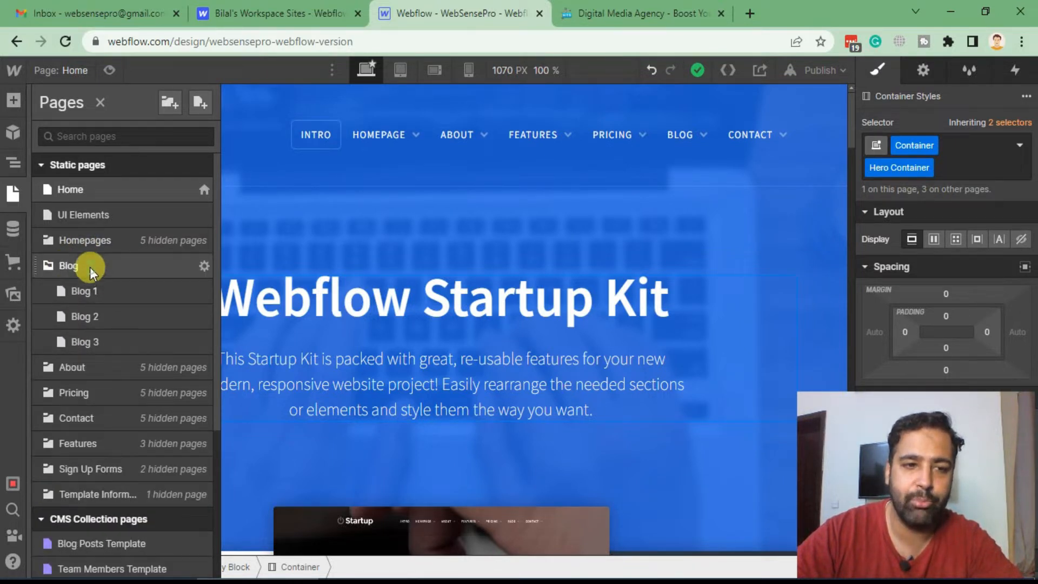
click(87, 266)
click(86, 293)
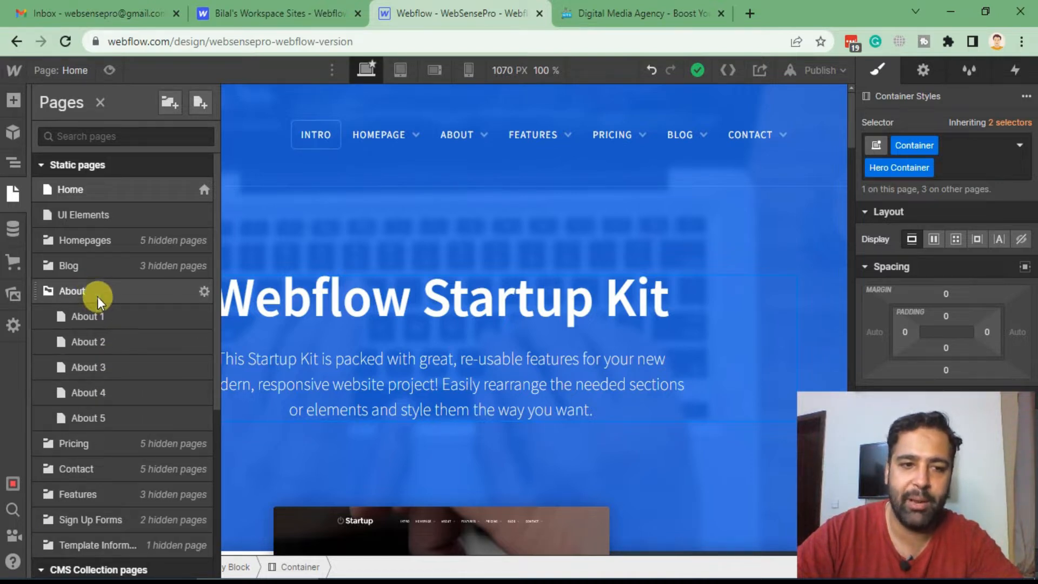
click(97, 296)
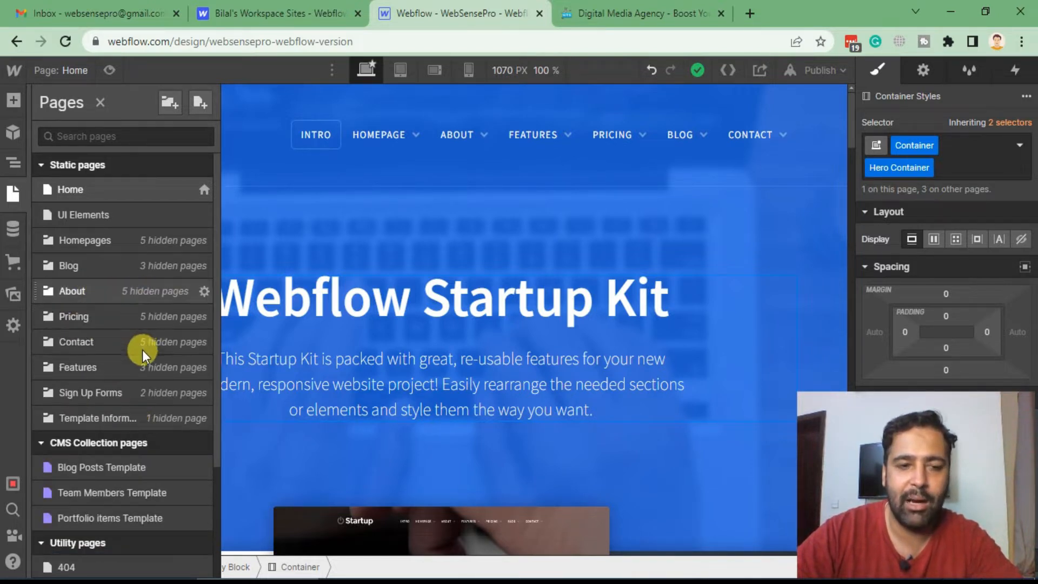
scroll(161, 449, down, 3)
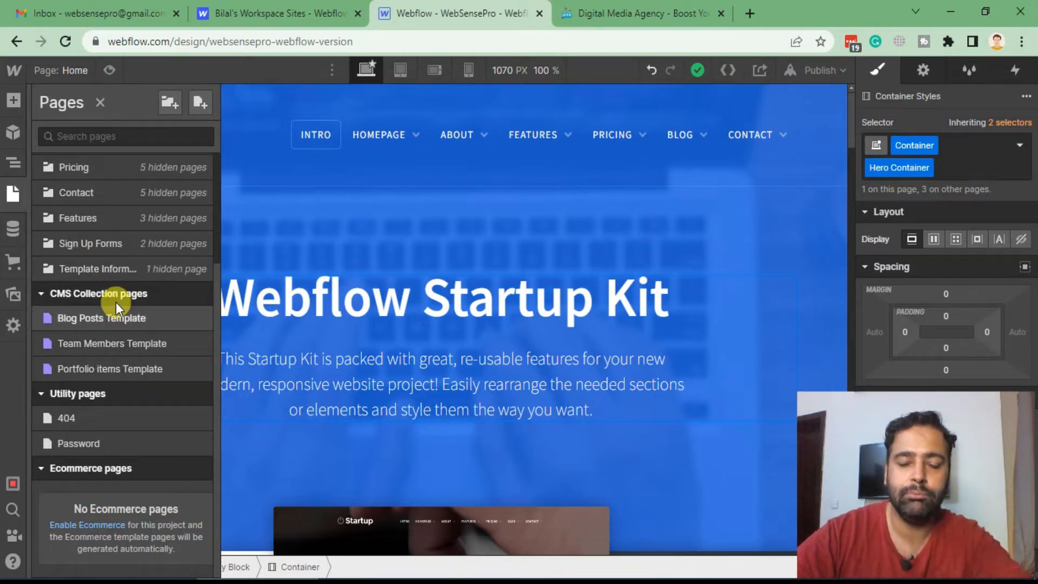
scroll(116, 303, up, 3)
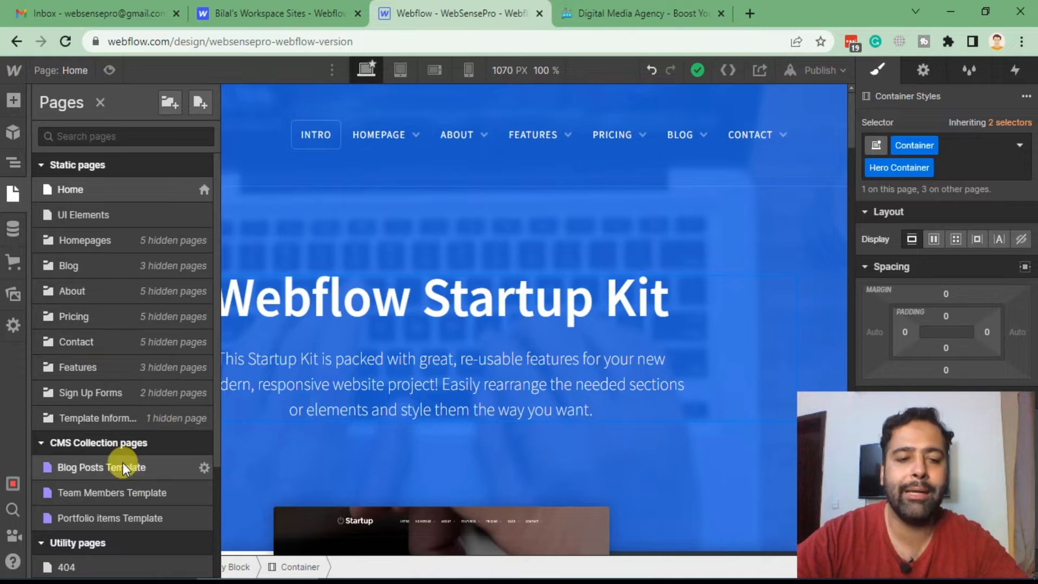
scroll(121, 444, down, 3)
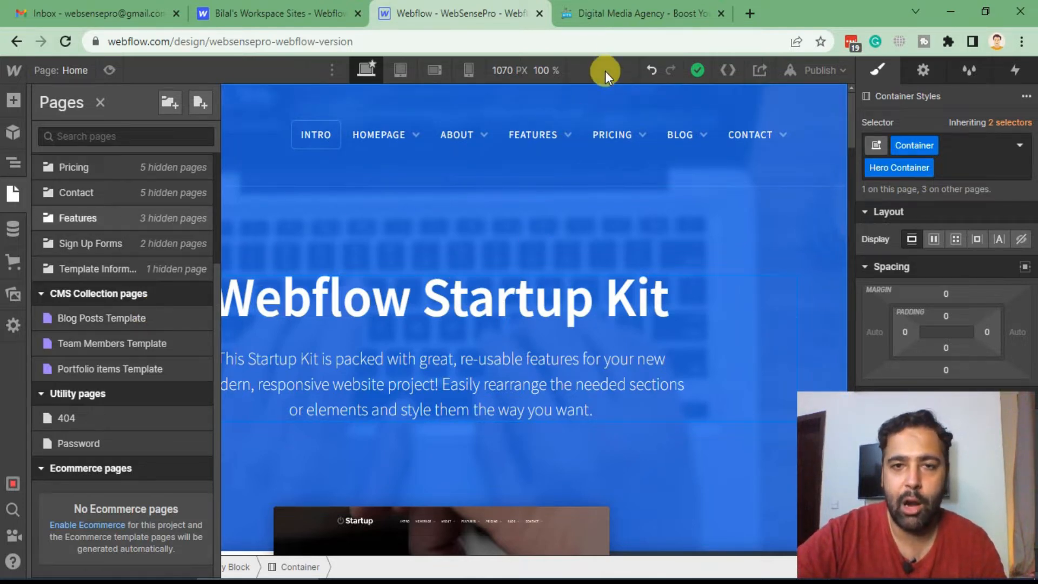
- Switch to the live websensepro.com site, look over its home page, and return to the Webflow Designer
click(616, 12)
scroll(345, 254, down, 15)
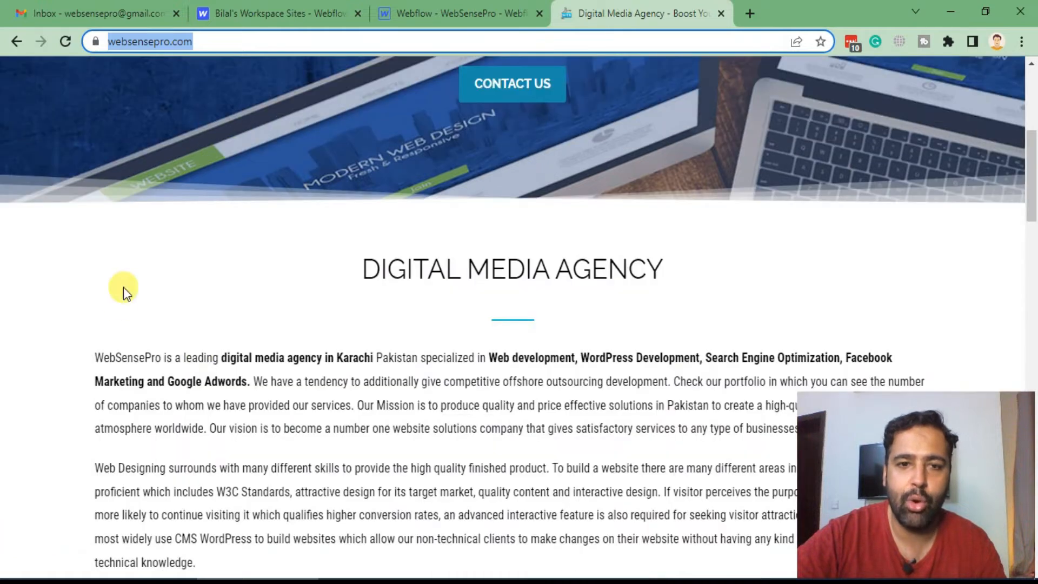
scroll(365, 260, up, 10)
scroll(154, 347, up, 10)
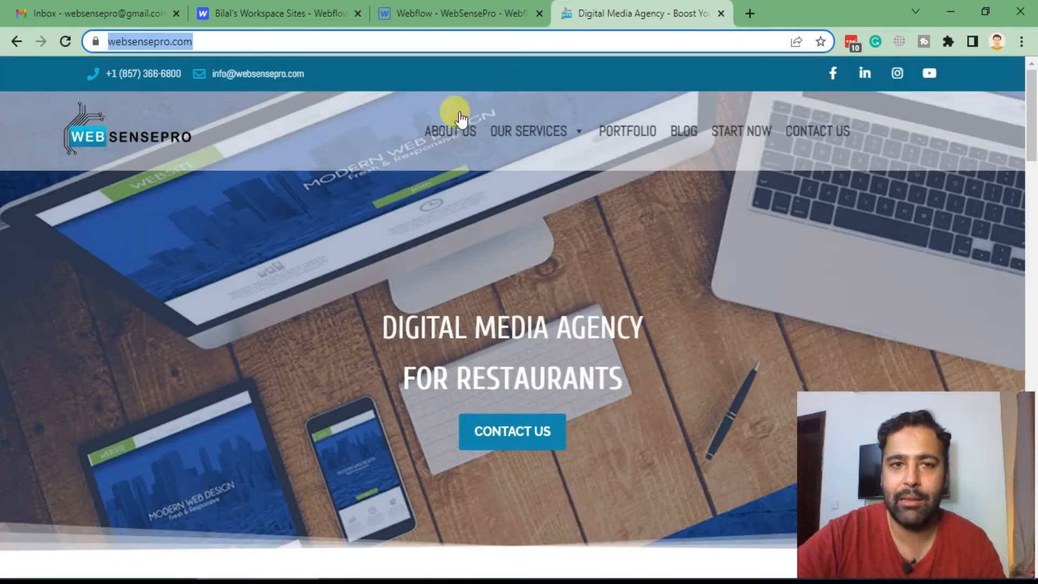
click(449, 11)
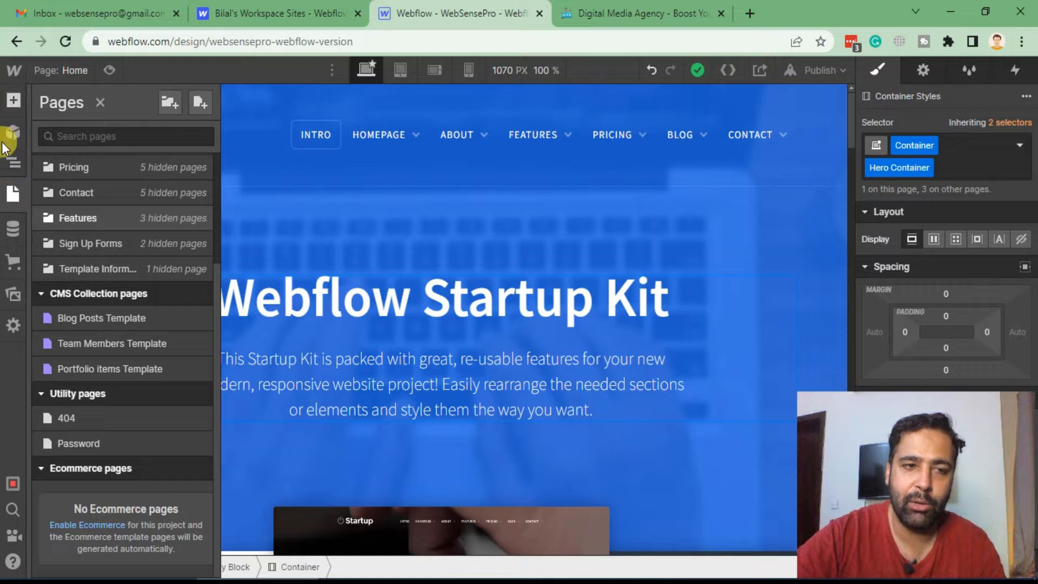
- Examine the home page's element hierarchy in the Navigator, including the Navbar (Transparent) symbol and the elements nested in Hero Video
click(13, 163)
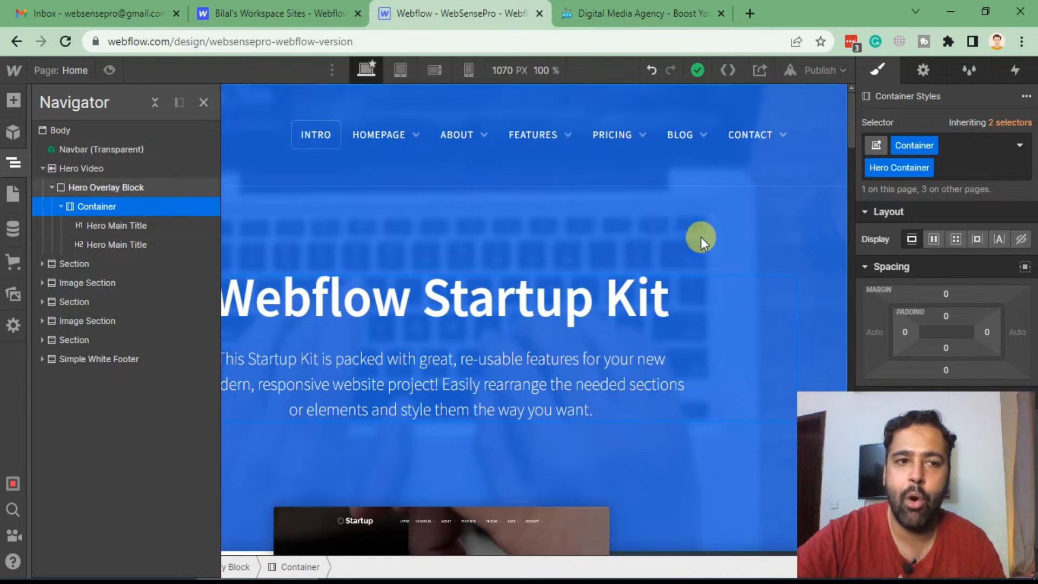
click(42, 167)
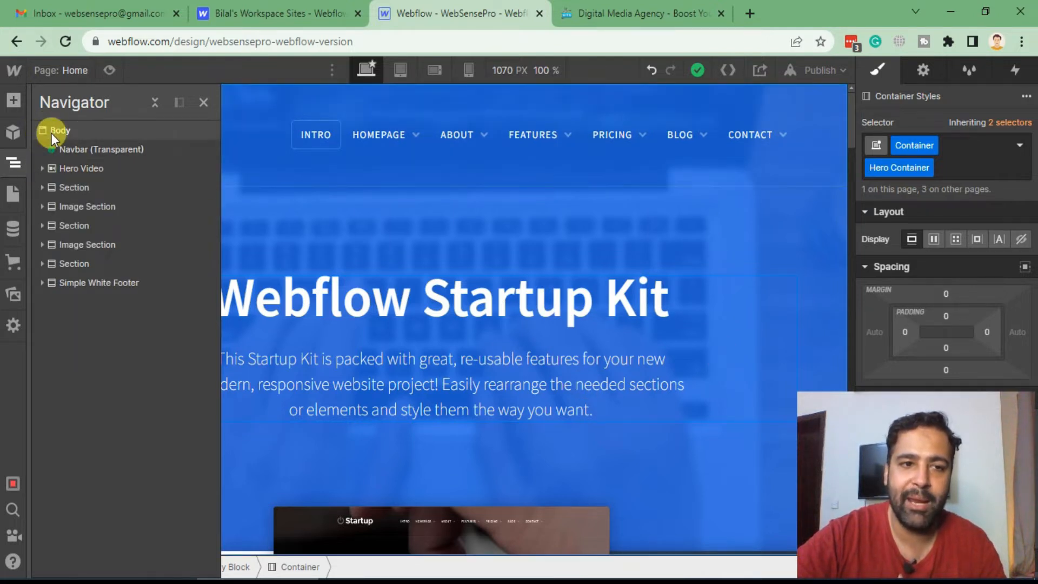
click(135, 153)
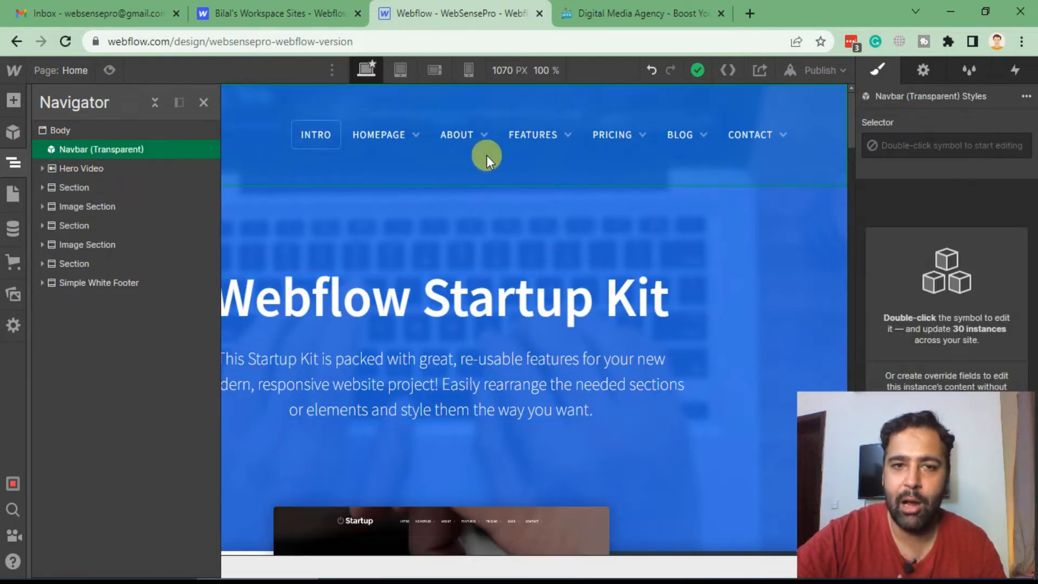
click(42, 168)
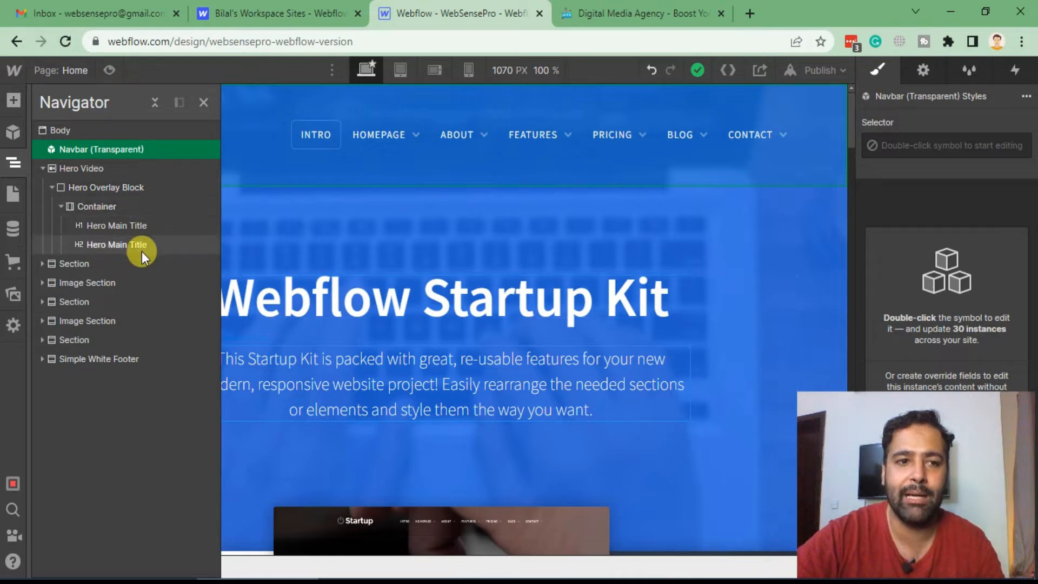
click(43, 168)
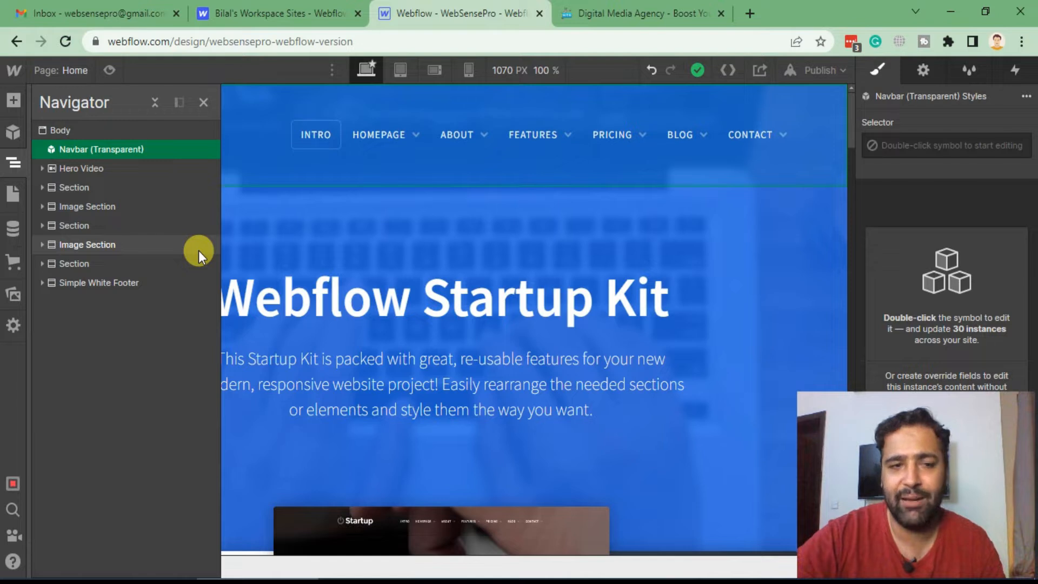
- Close the Navigator, open the Navbar (Transparent) symbol for editing on the canvas, and dismiss the symbols tip
click(425, 203)
click(278, 192)
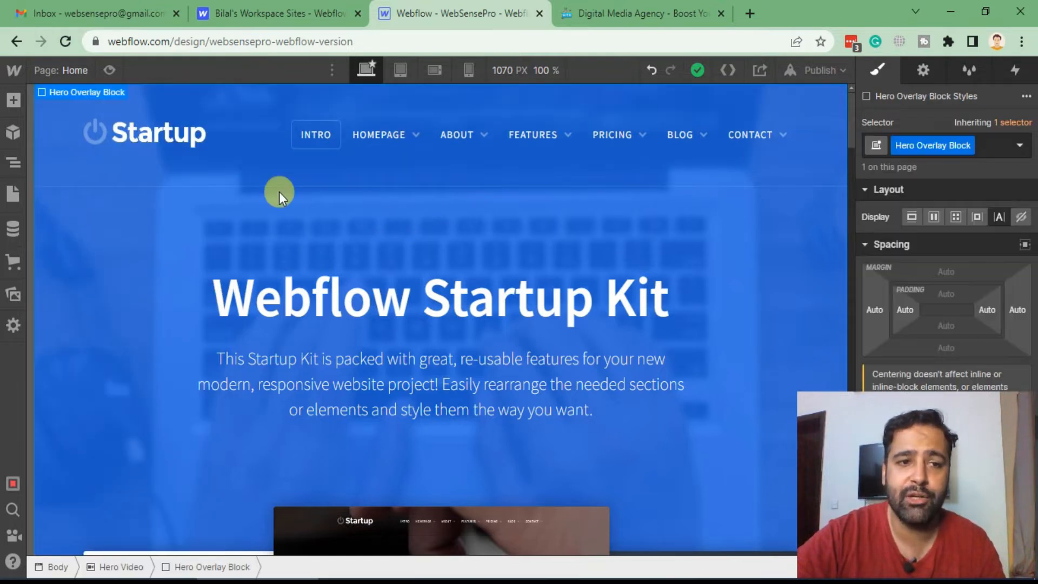
click(169, 135)
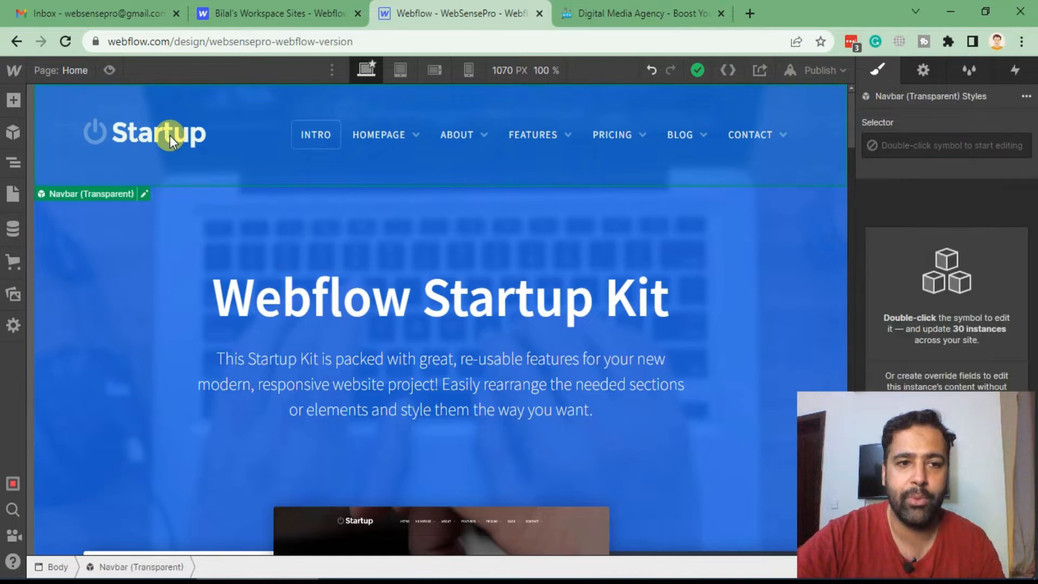
click(145, 195)
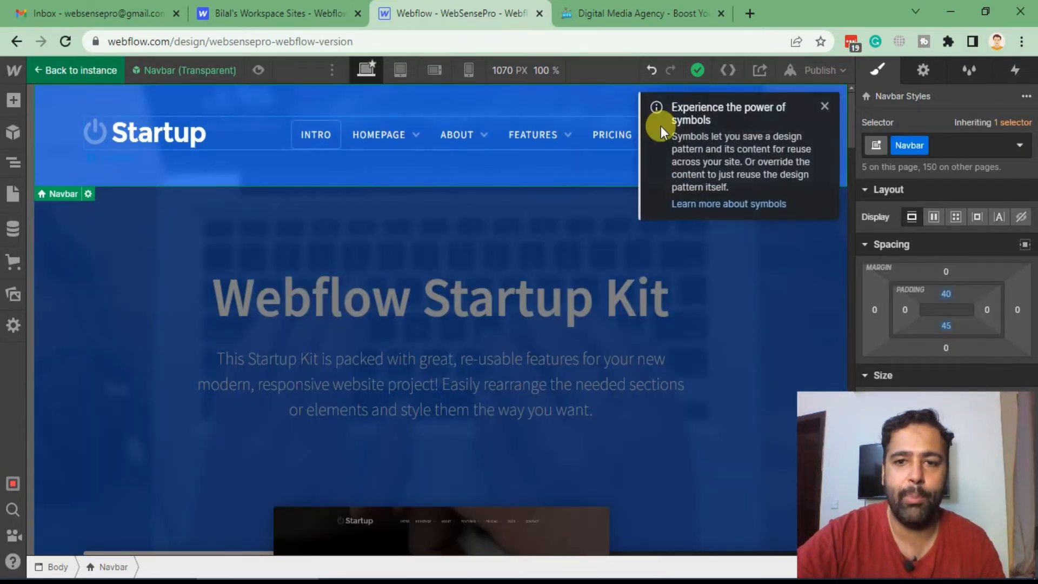
click(823, 107)
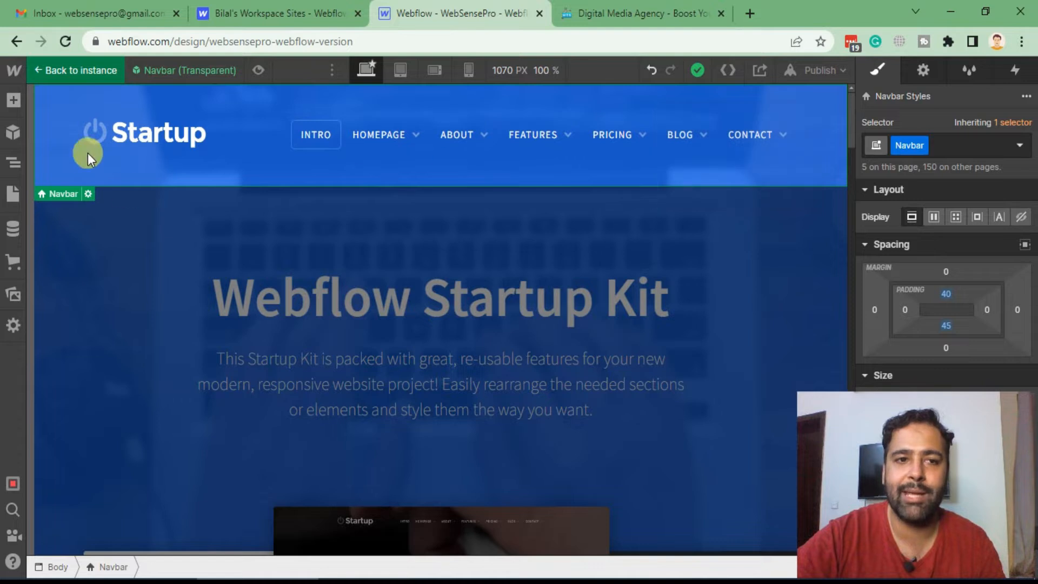
- Select the Startup logo in the navbar, look through its styles, and open its element settings at the image source
click(134, 135)
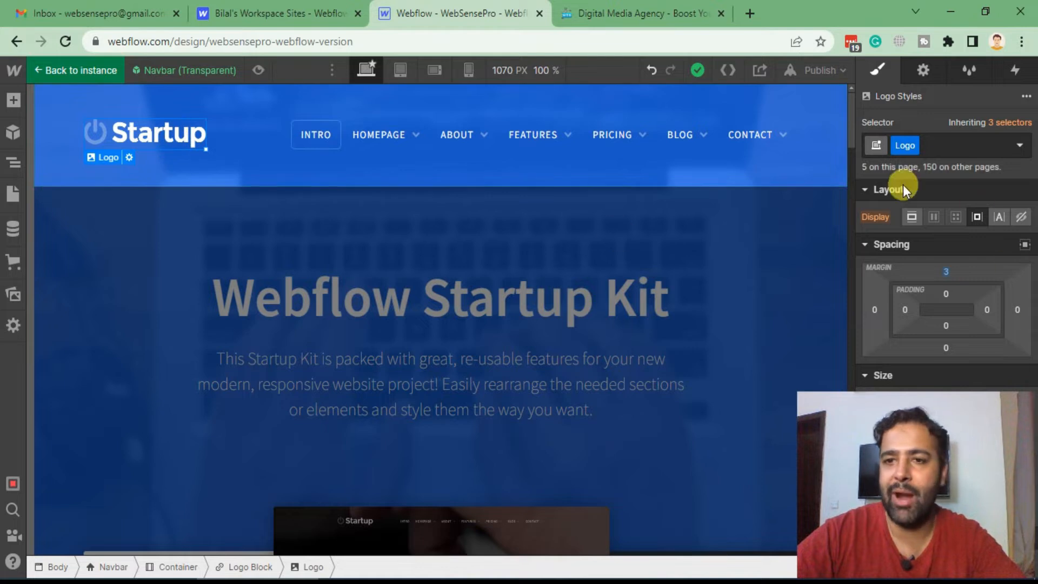
drag(904, 504, 112, 503)
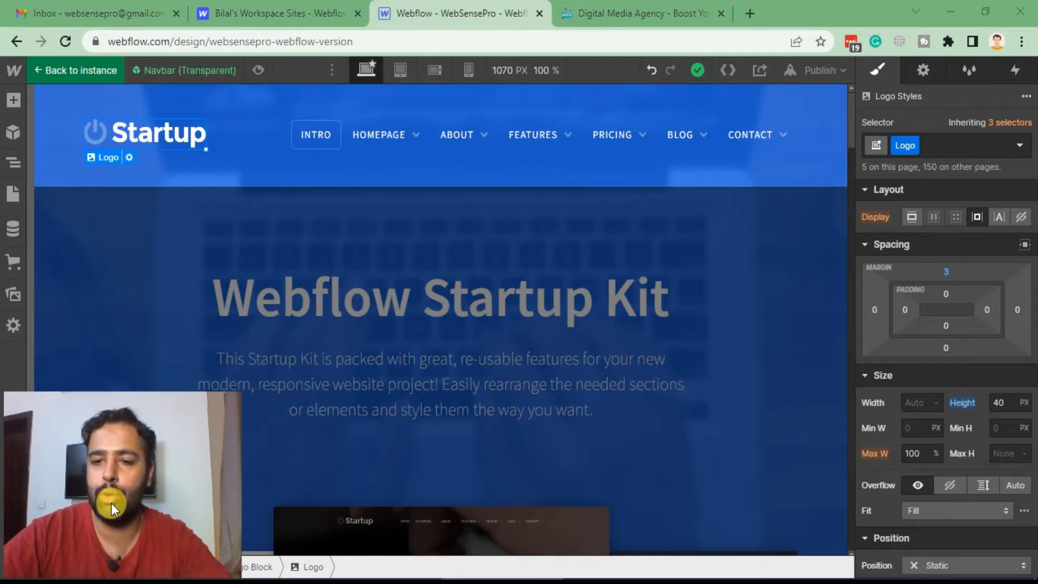
scroll(978, 235, down, 5)
scroll(1003, 255, up, 5)
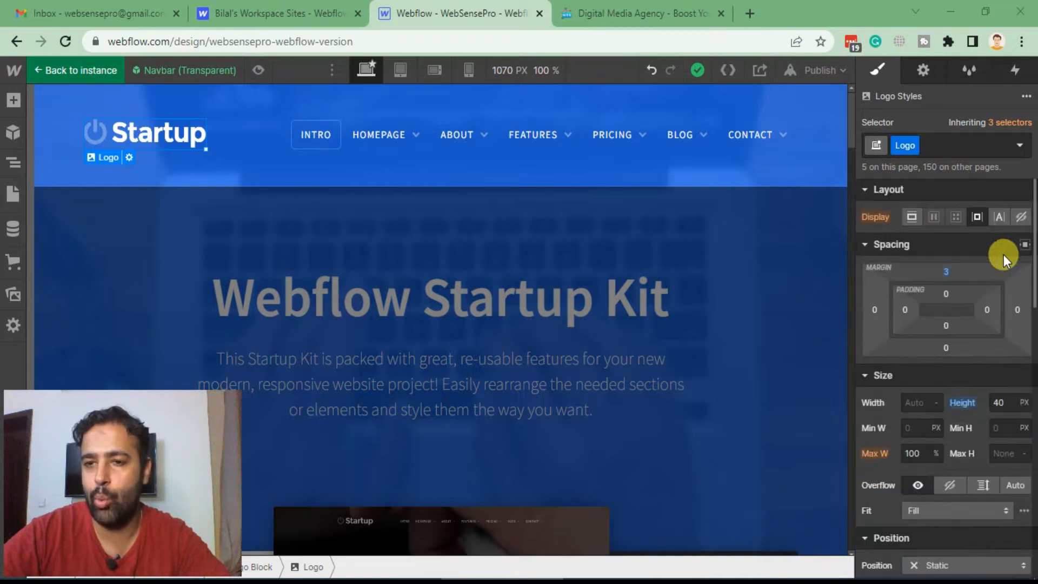
drag(1029, 208, 944, 270)
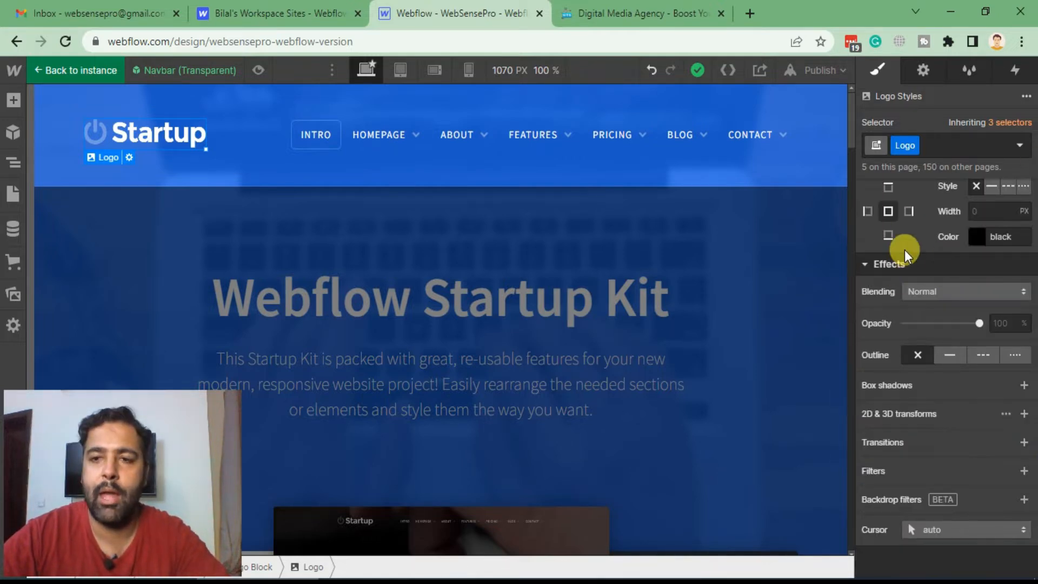
click(922, 76)
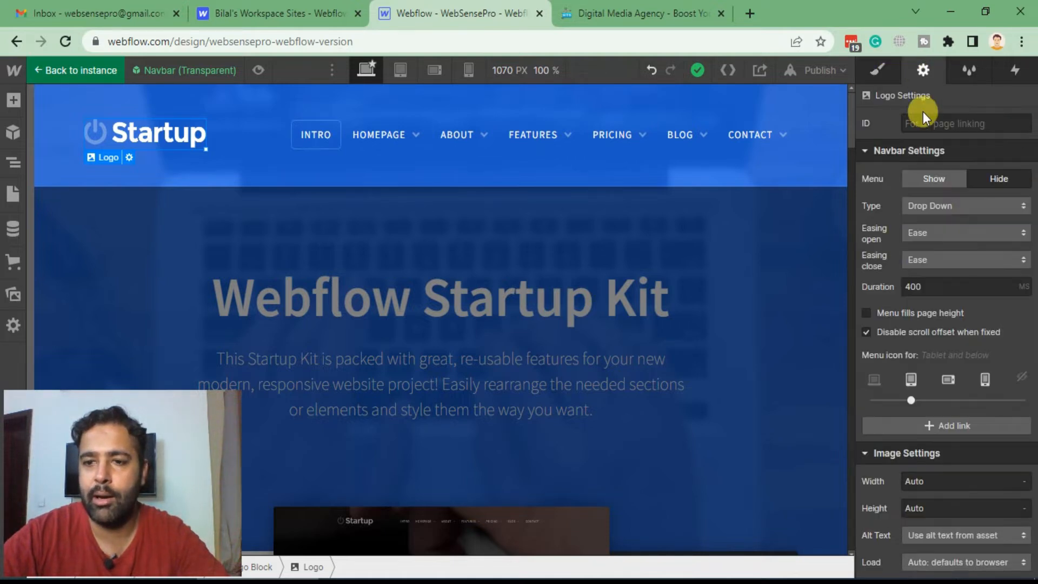
scroll(1013, 150, down, 4)
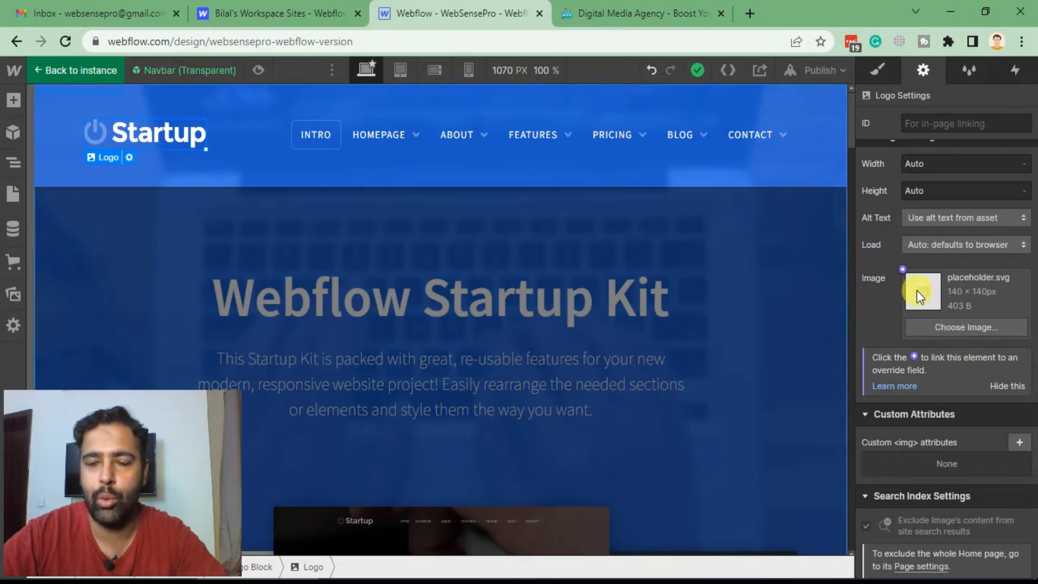
- Switch to the live websensepro.com site and save its header logo image to the Desktop as logo.png
click(652, 11)
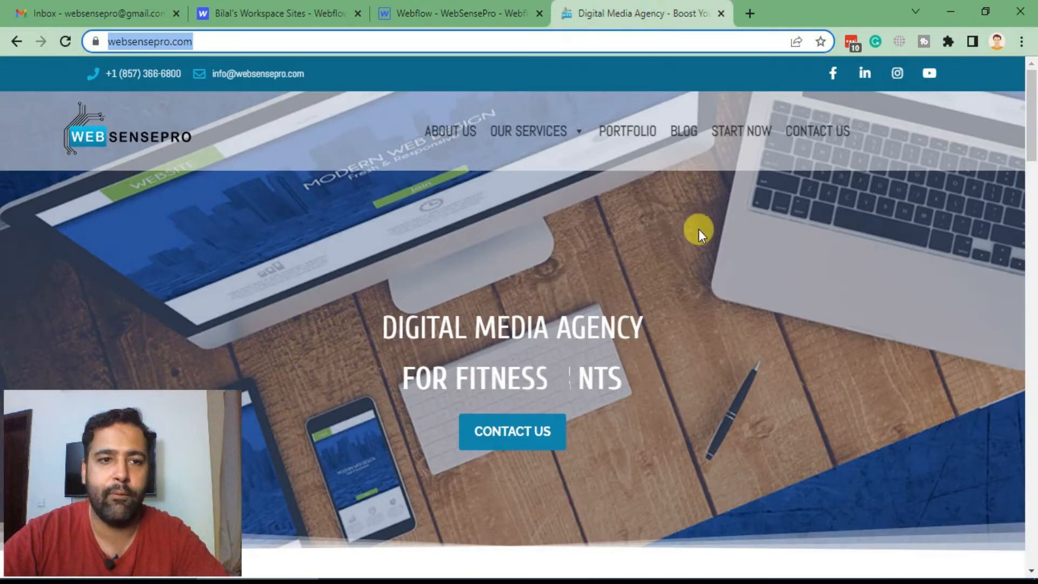
right_click(157, 135)
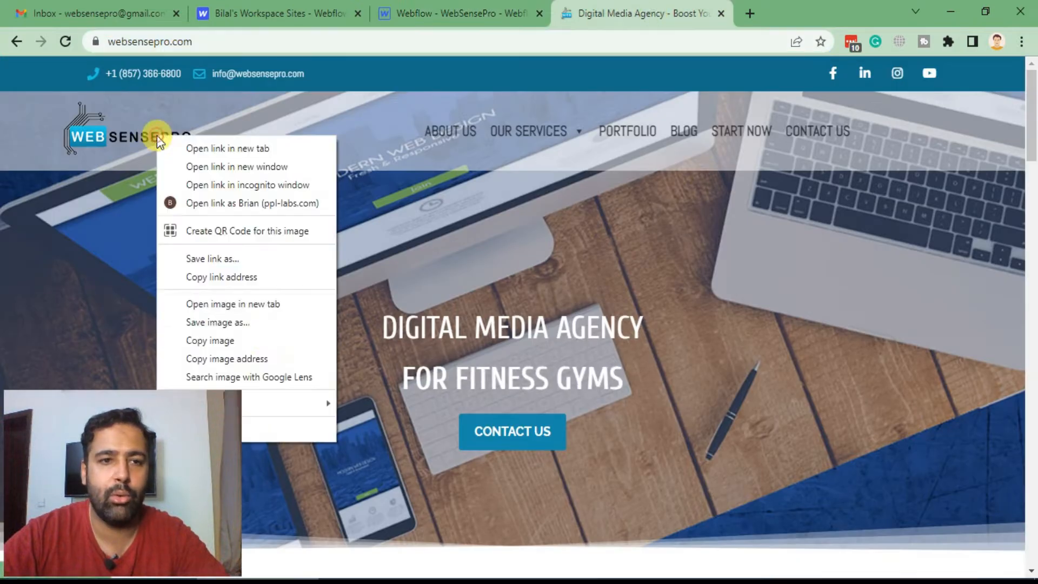
click(269, 322)
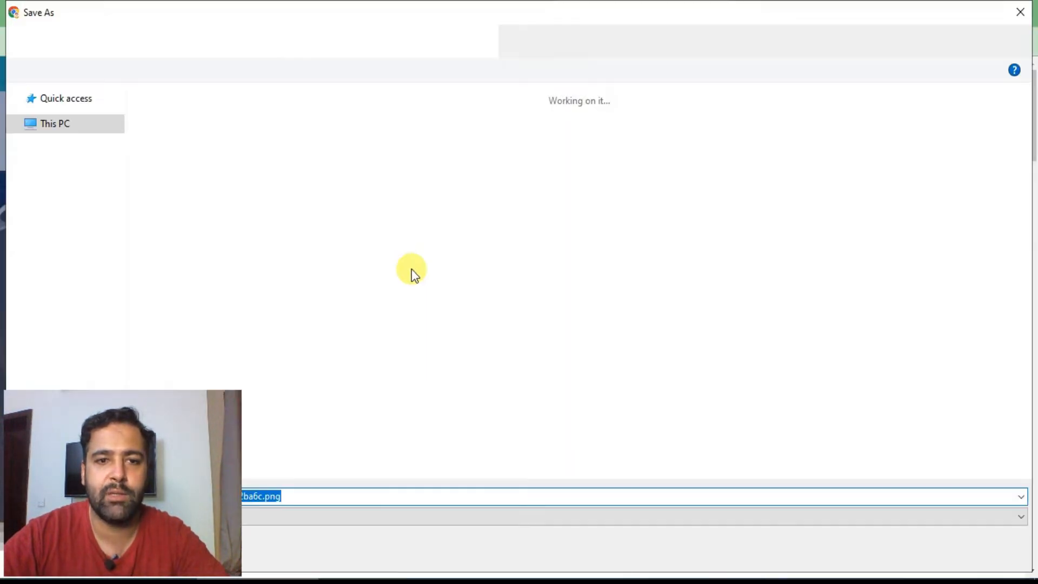
key(BackSpace)
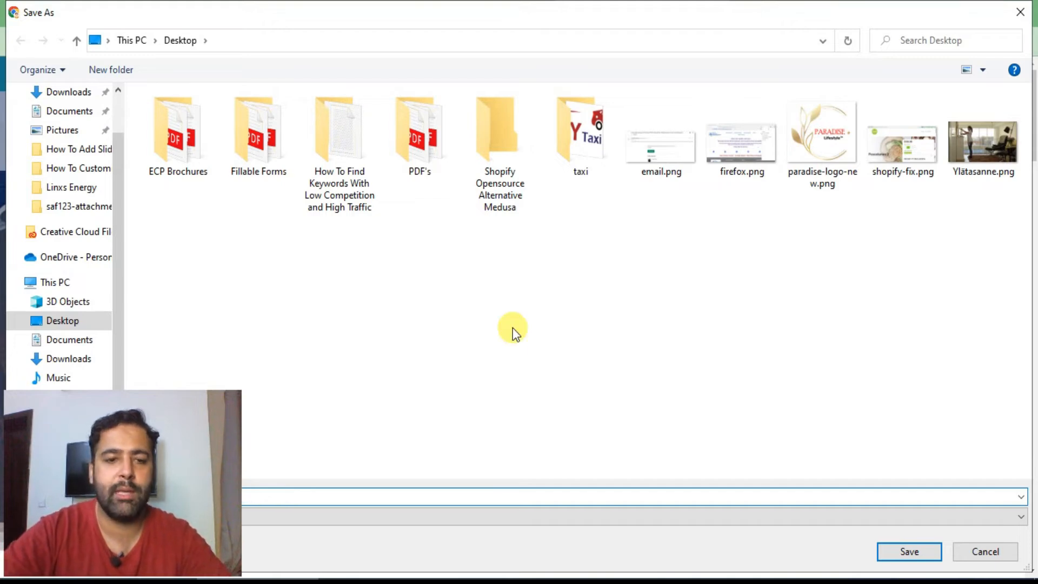
key(Escape)
- Return to the Webflow Designer and upload logo.png from the Desktop to the image assets for the navbar logo
click(448, 13)
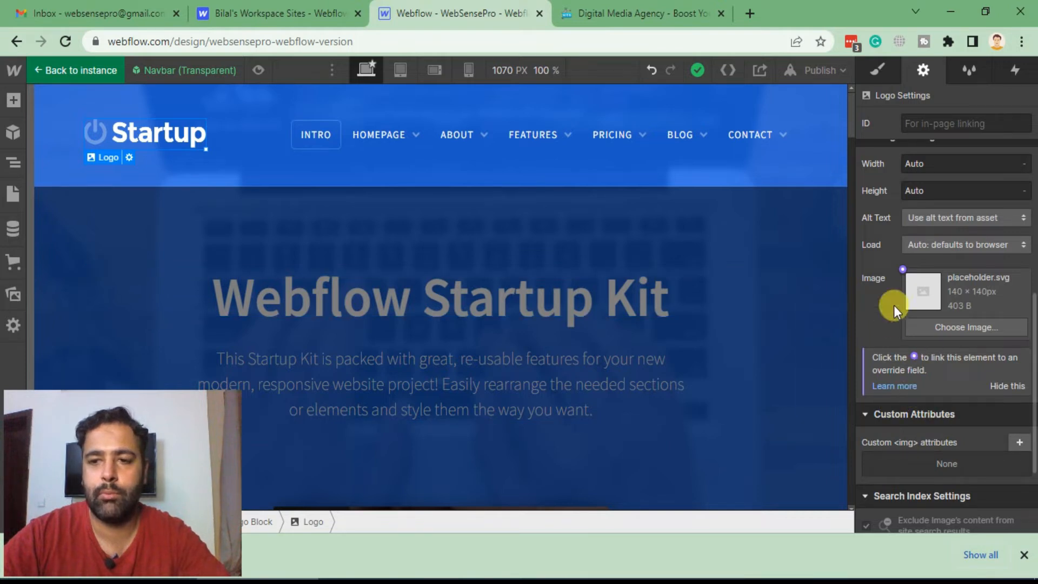
click(945, 326)
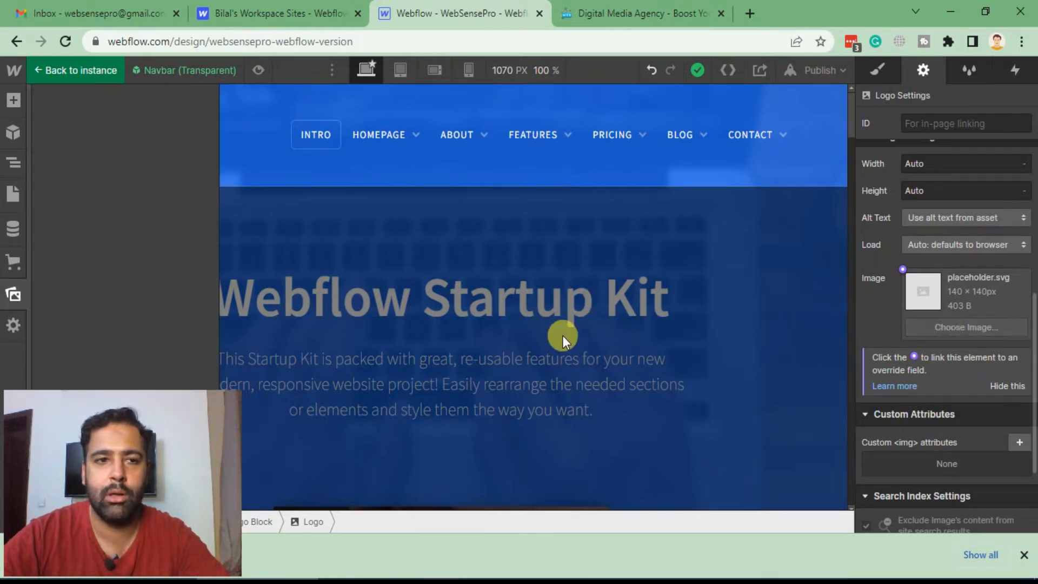
click(183, 259)
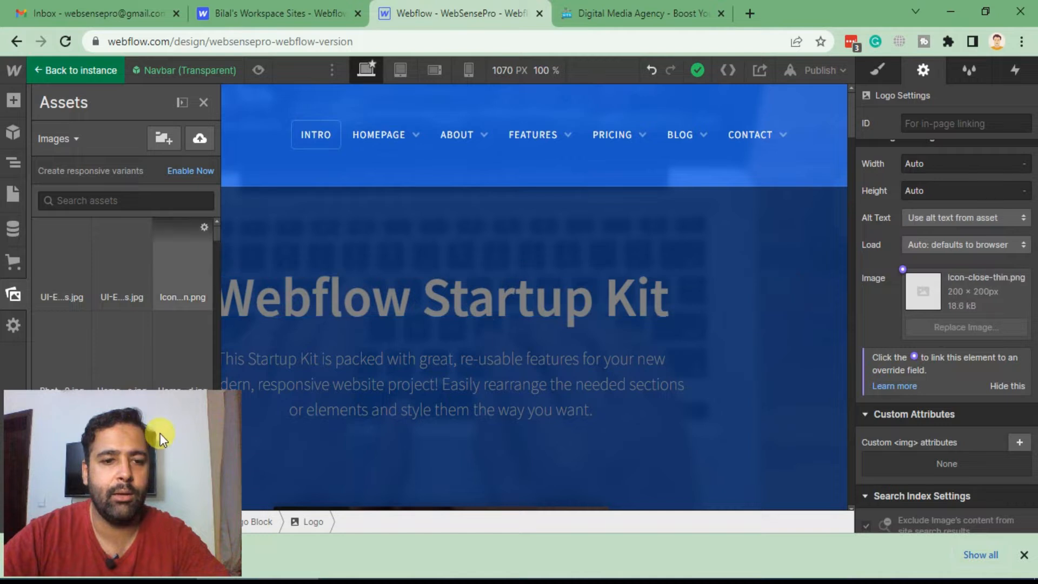
drag(130, 439, 501, 440)
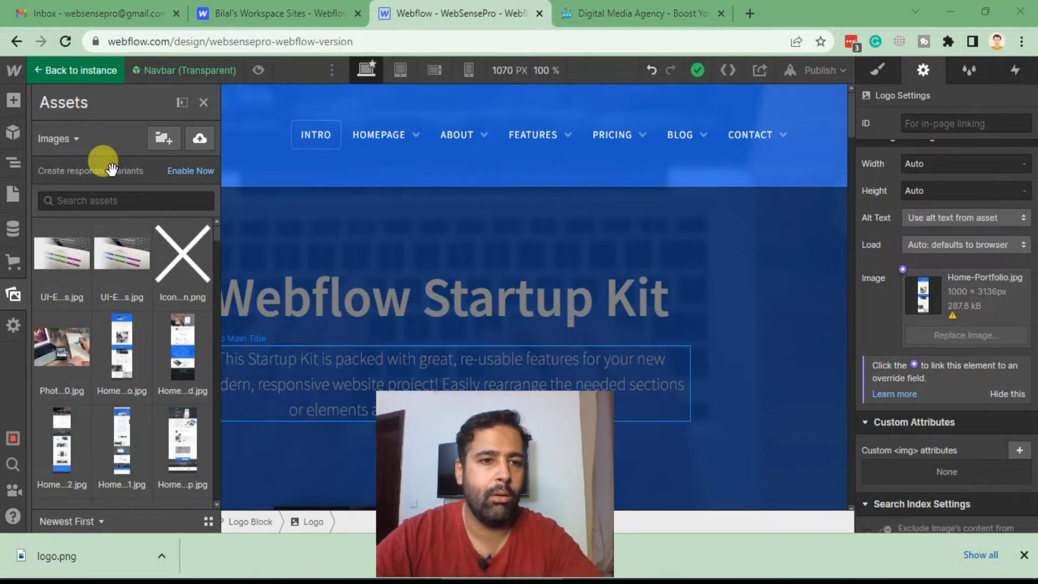
click(196, 134)
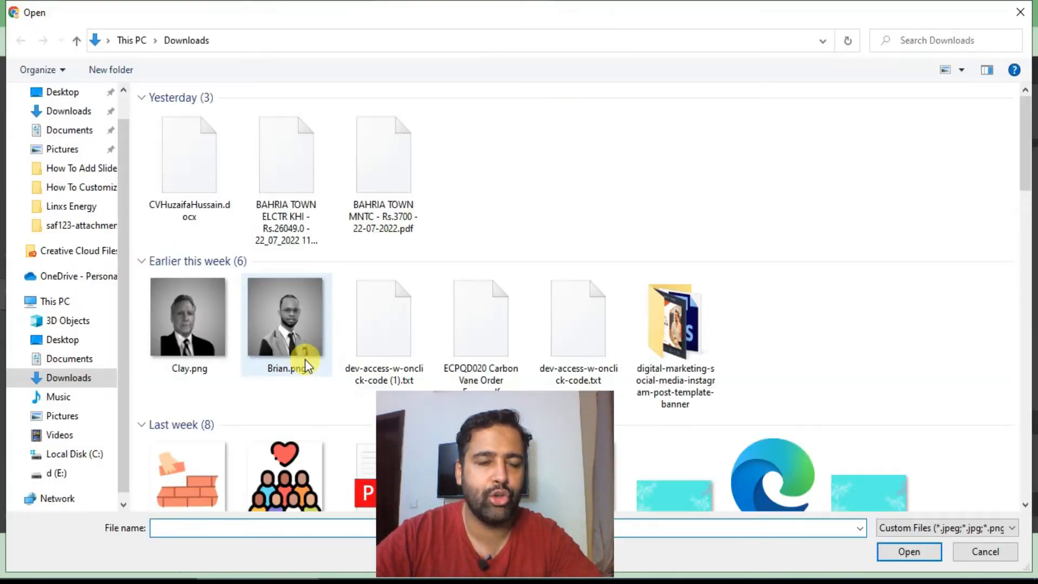
click(67, 94)
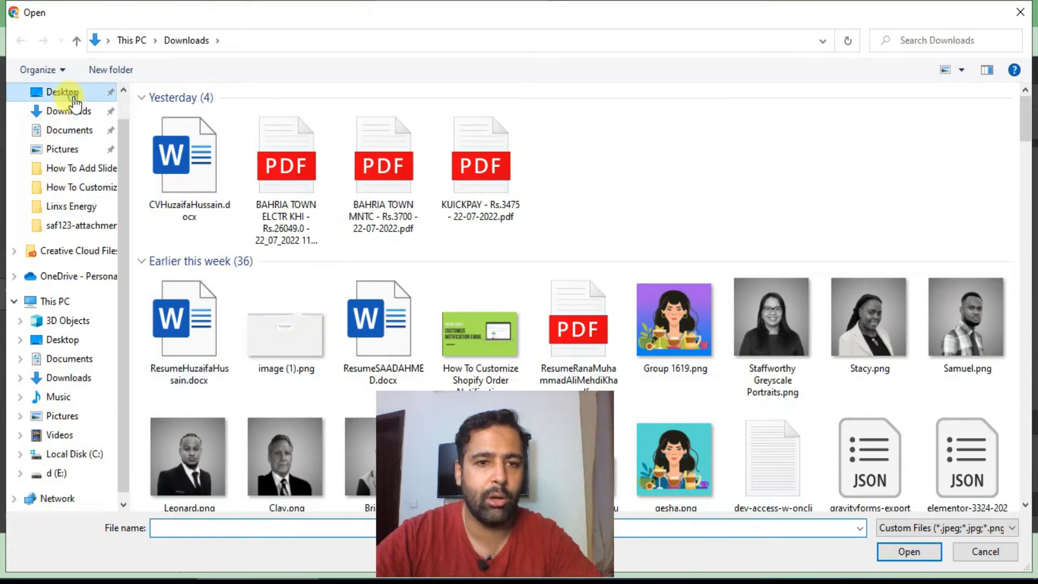
click(189, 292)
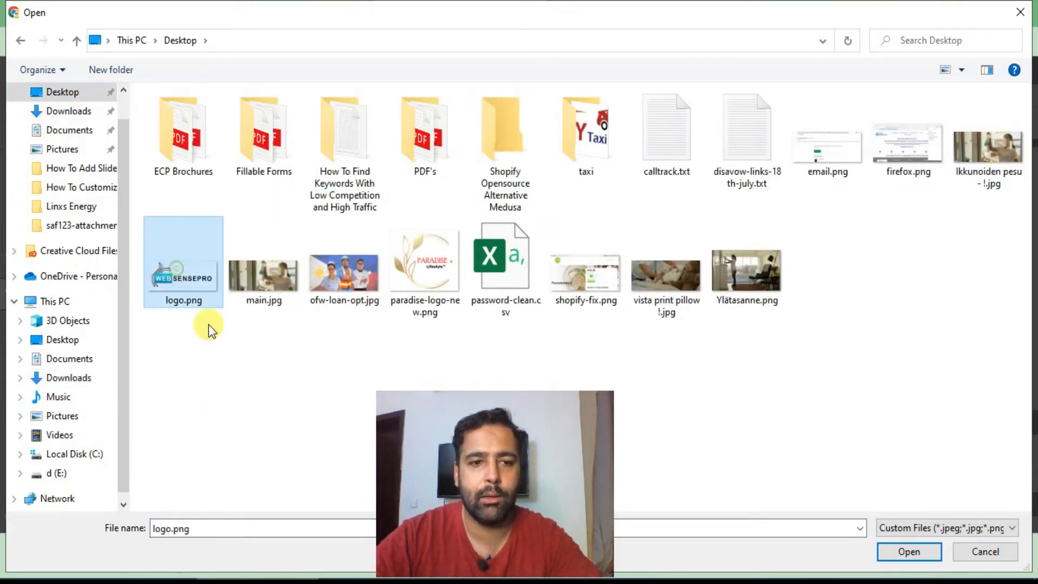
click(908, 551)
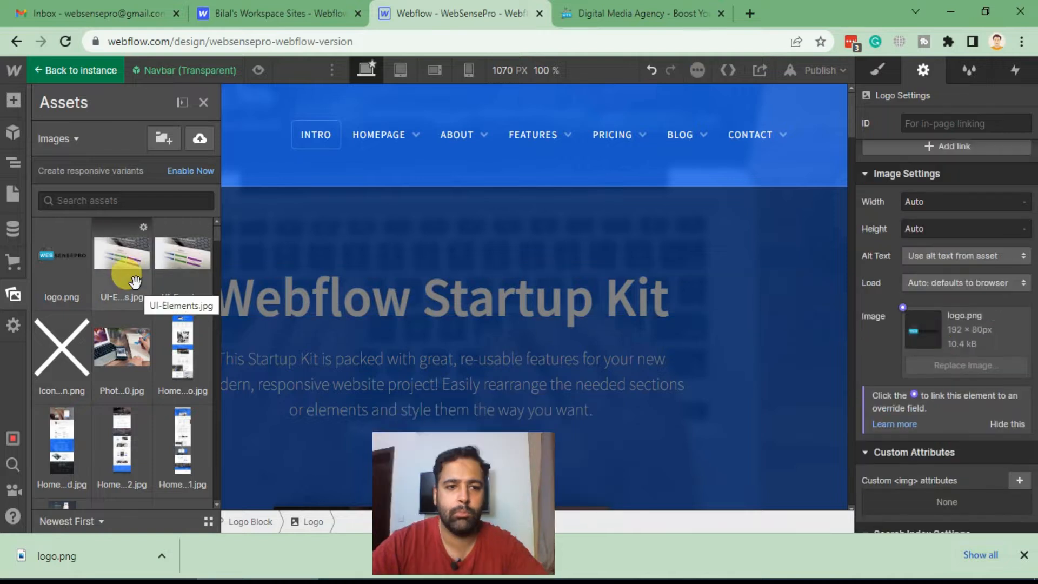
- Use the uploaded logo.png asset as the navbar logo's image and close the assets
click(64, 252)
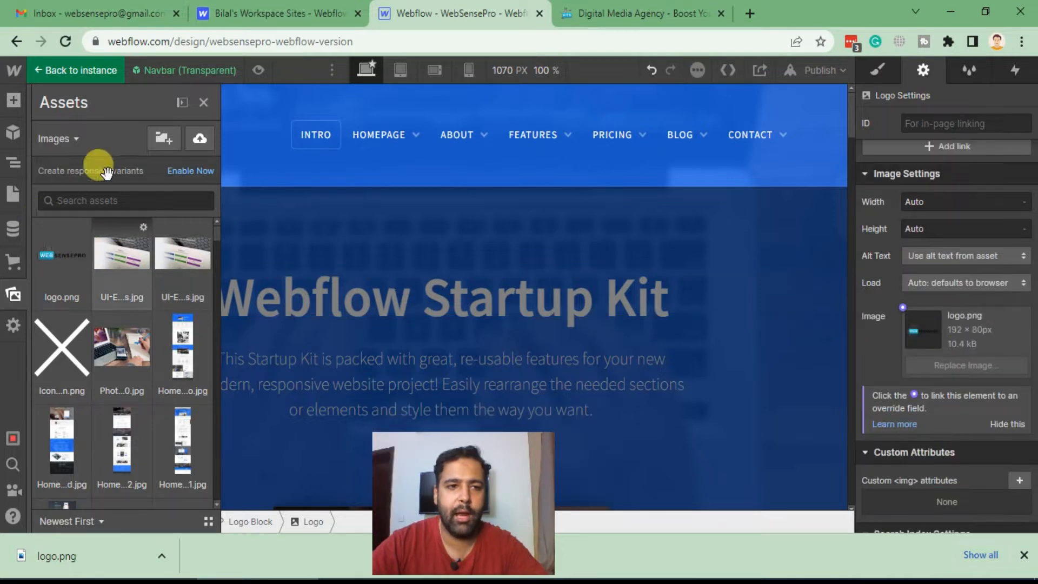
click(136, 349)
click(182, 345)
click(59, 265)
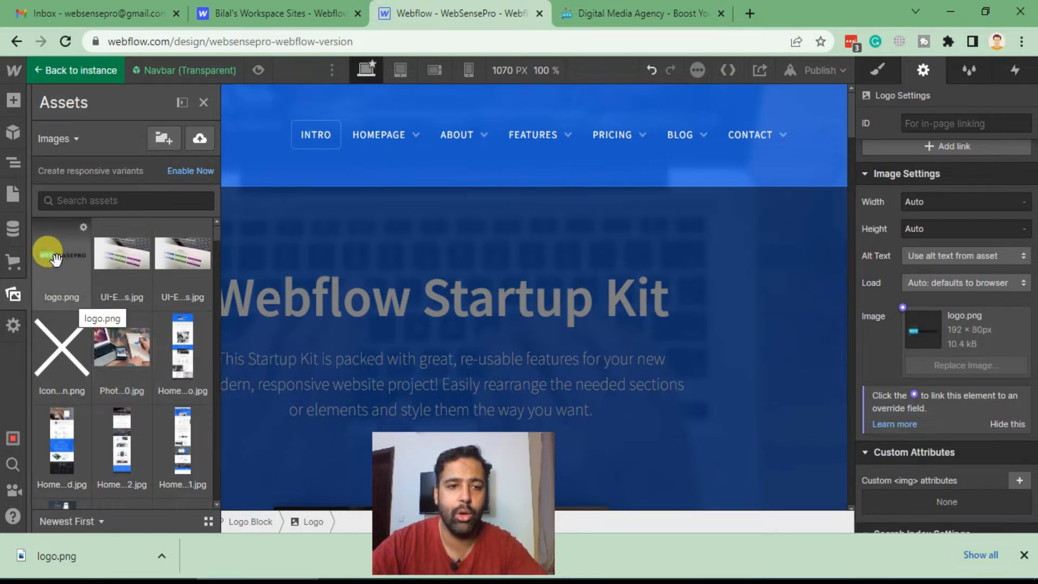
double_click(57, 260)
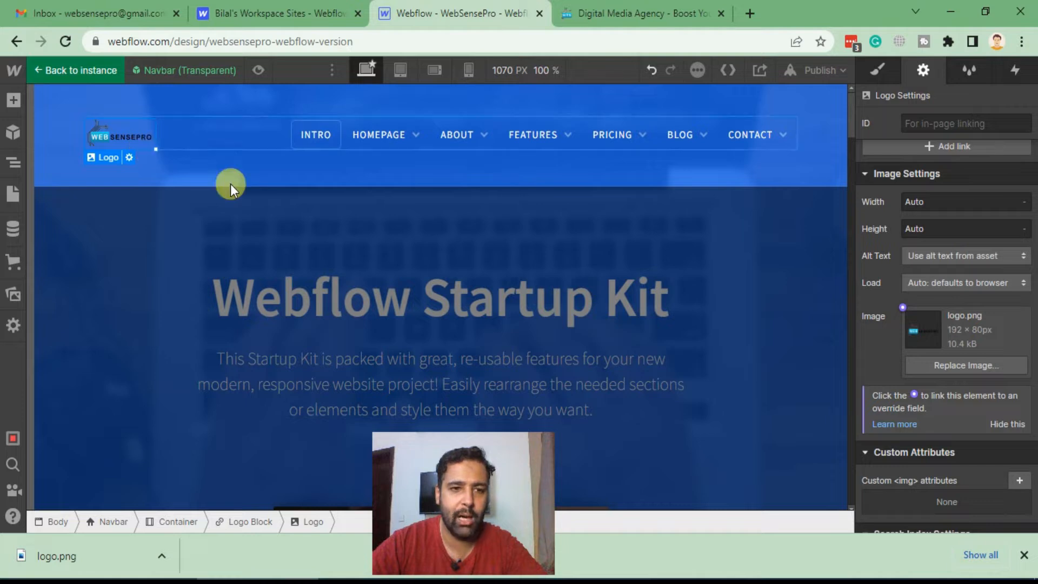
- Open the navbar logo's styles and adjust its height gradually up to 58 px
click(998, 414)
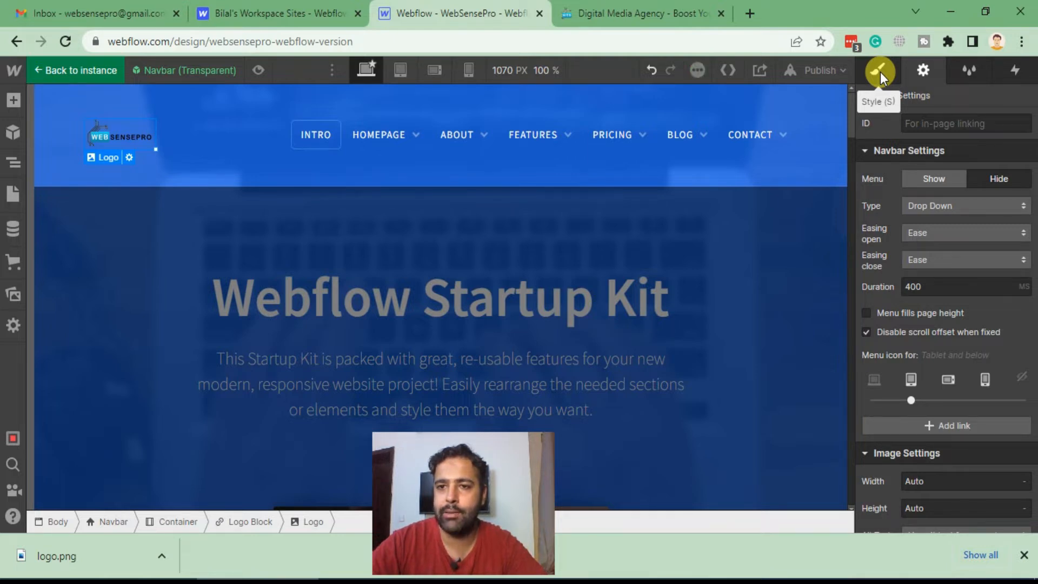
key(s)
scroll(1010, 183, down, 5)
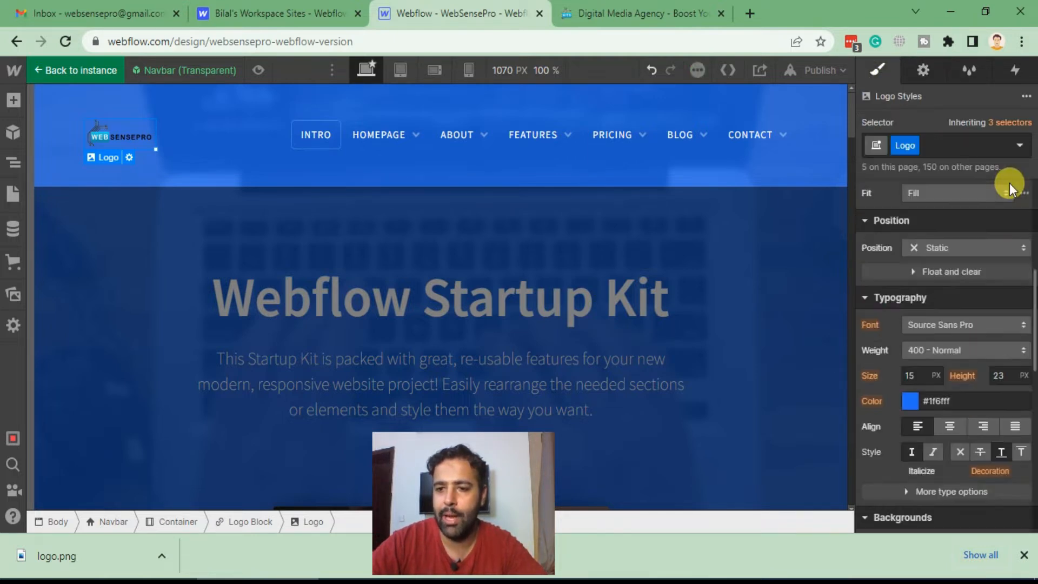
scroll(1031, 254, up, 3)
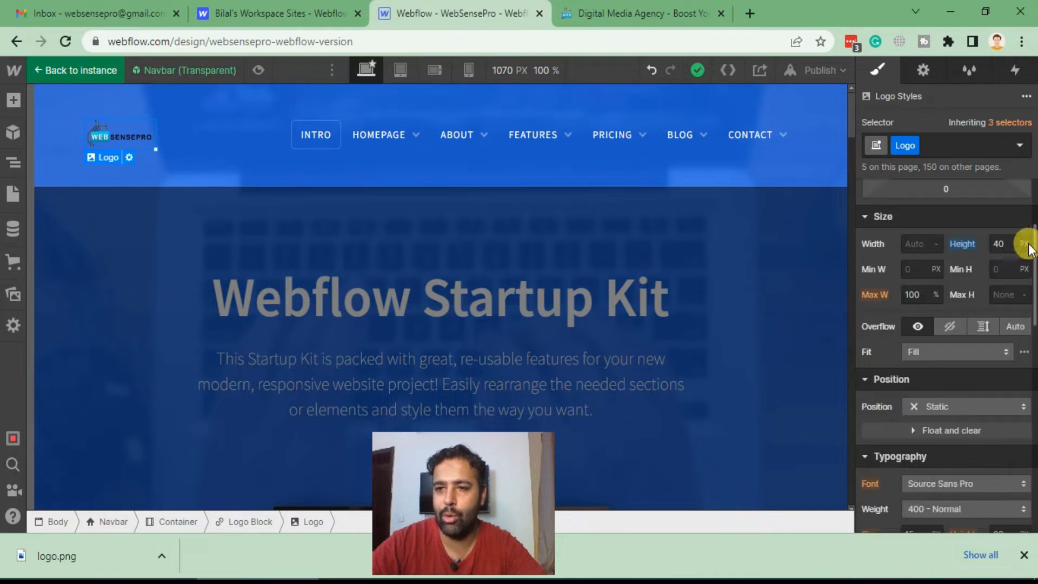
click(999, 244)
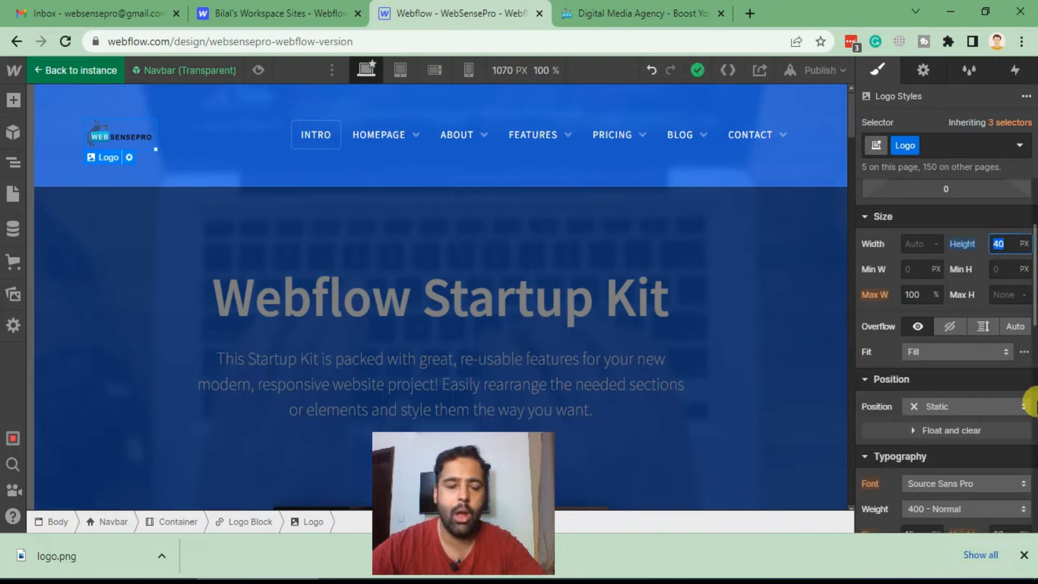
key(Down)
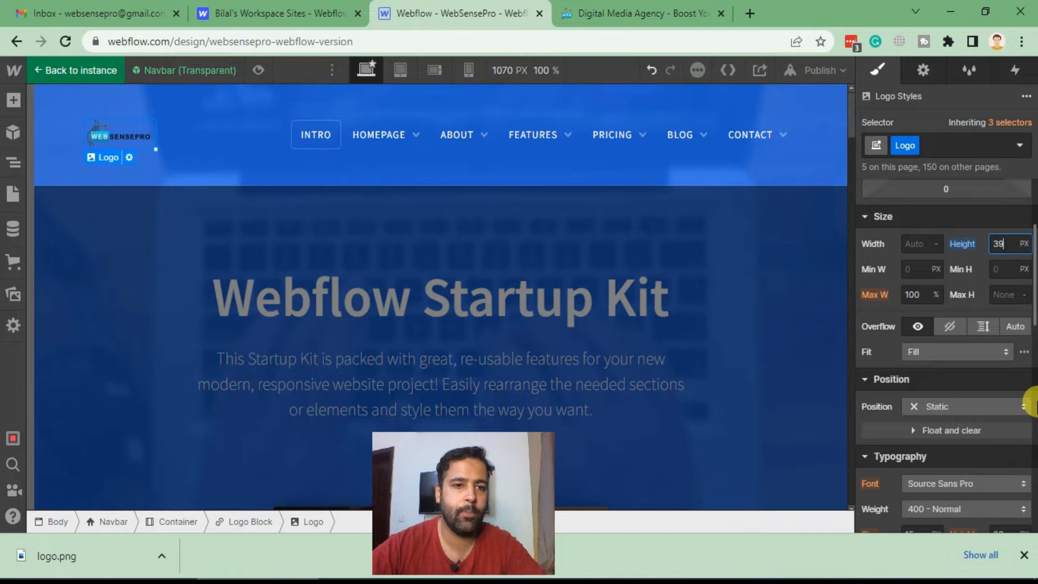
key(Down)
key(Down)
key(Down)
key(Down)
key(Down)
key(Up)
key(Up)
key(Up)
key(Up)
key(Up)
key(Up)
key(Up)
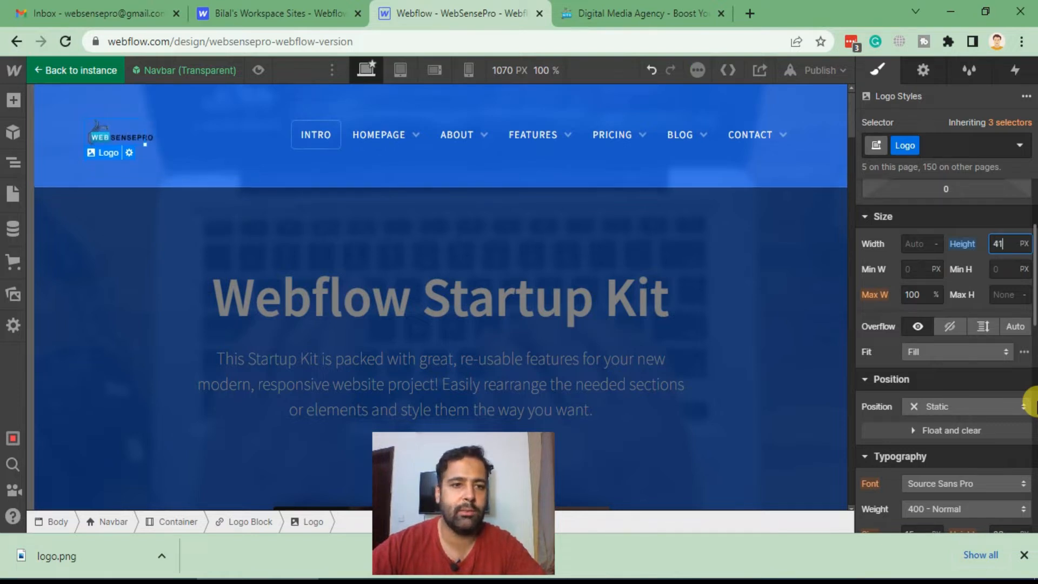
key(Up)
key(Up)
key(Up)
key(Up)
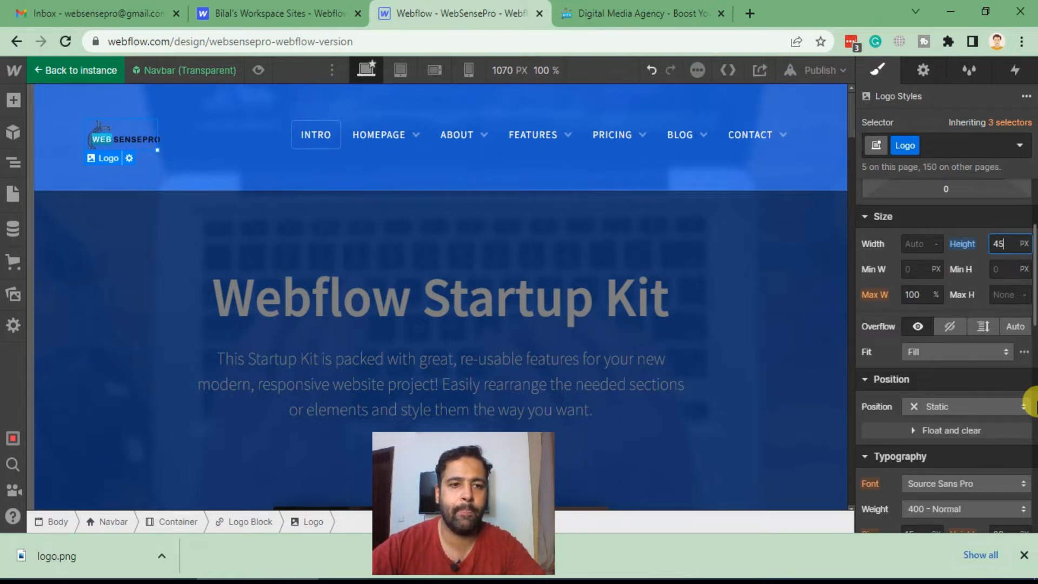
key(Up)
key(Up)
key(Up)
key(Up)
key(Up)
key(Up)
key(Up)
key(Up)
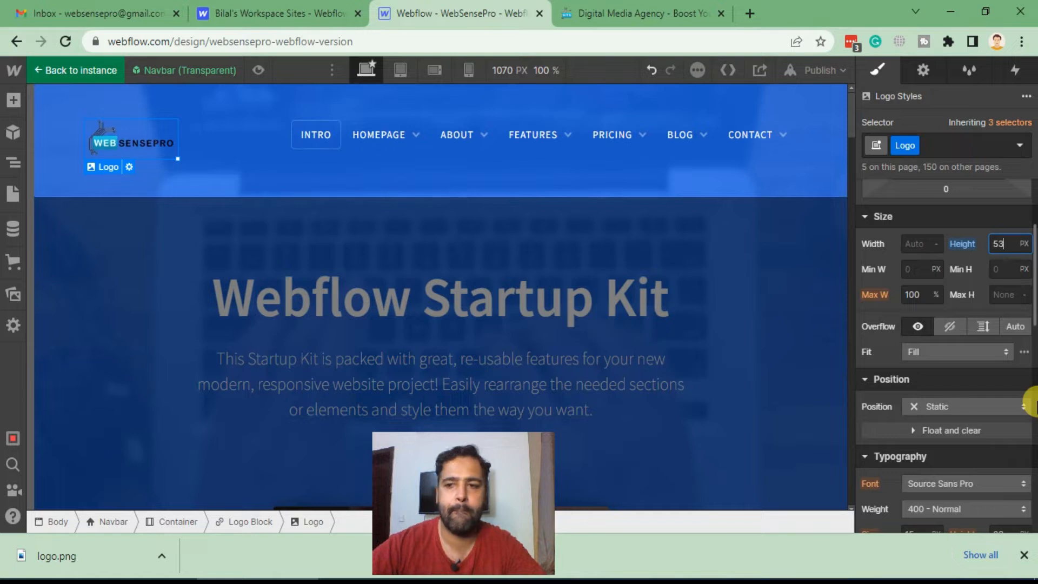
key(Up)
key(Up)
key(Up)
key(Up)
key(Up)
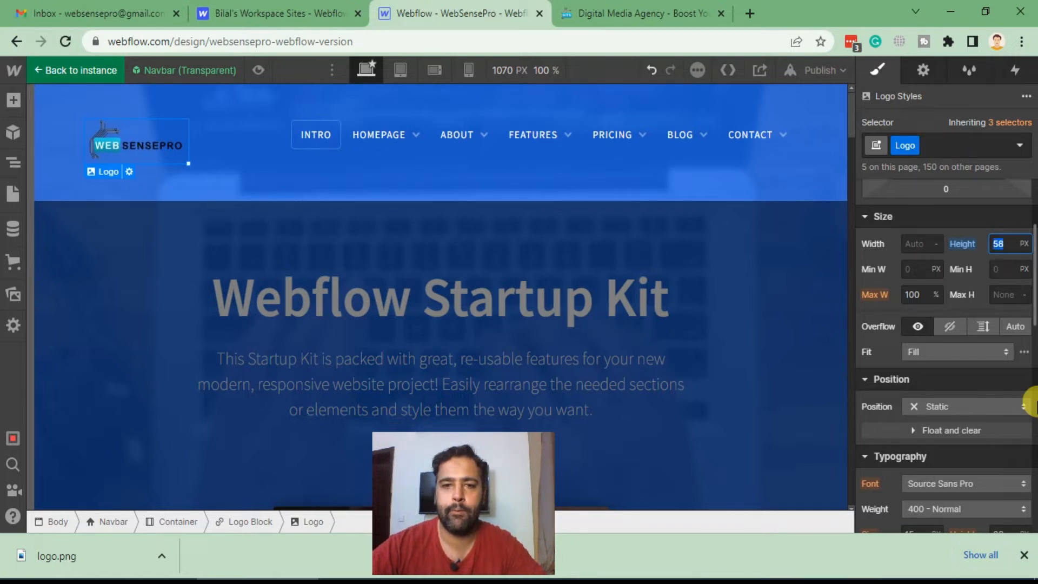
- Set the navbar logo's height to 70 px and select the Navbar element
text(70)
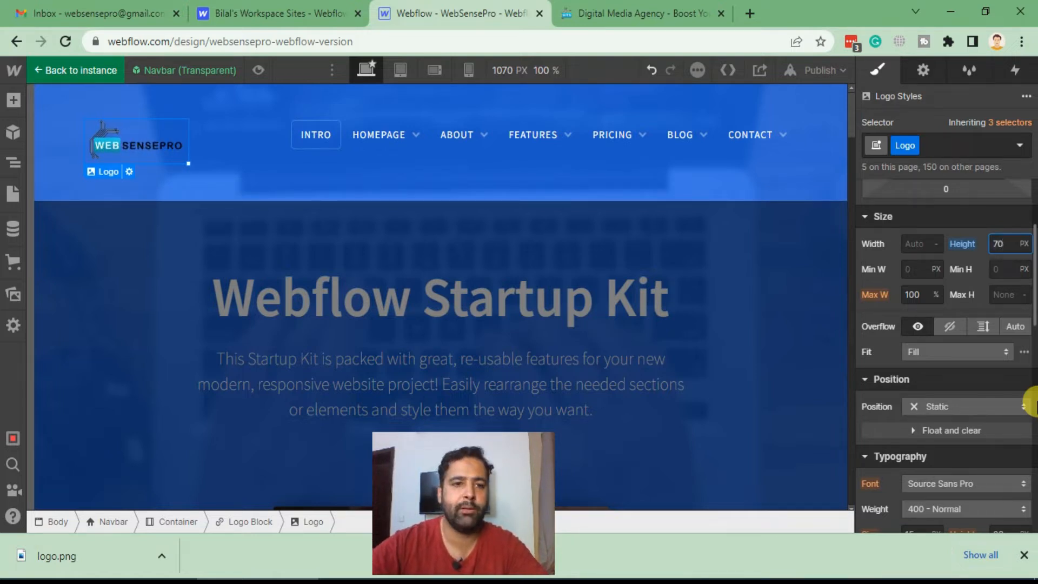
scroll(492, 310, down, 10)
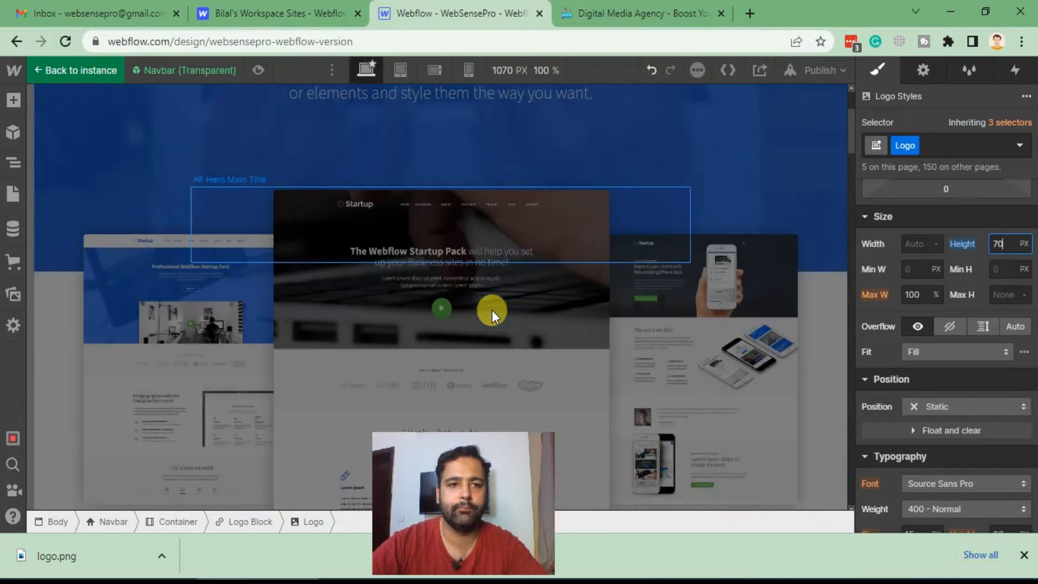
scroll(492, 303, up, 15)
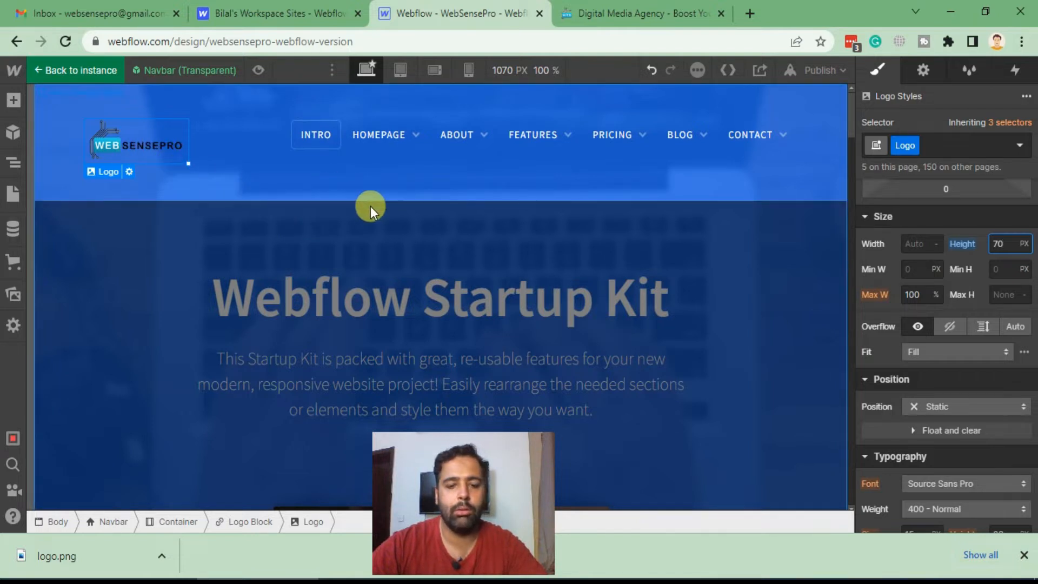
drag(498, 470, 980, 473)
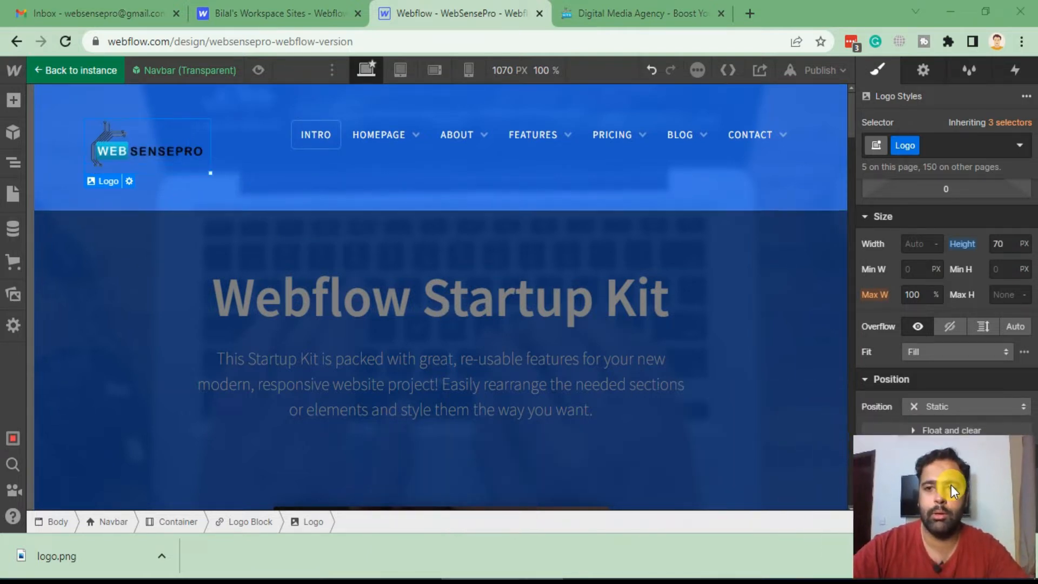
click(240, 186)
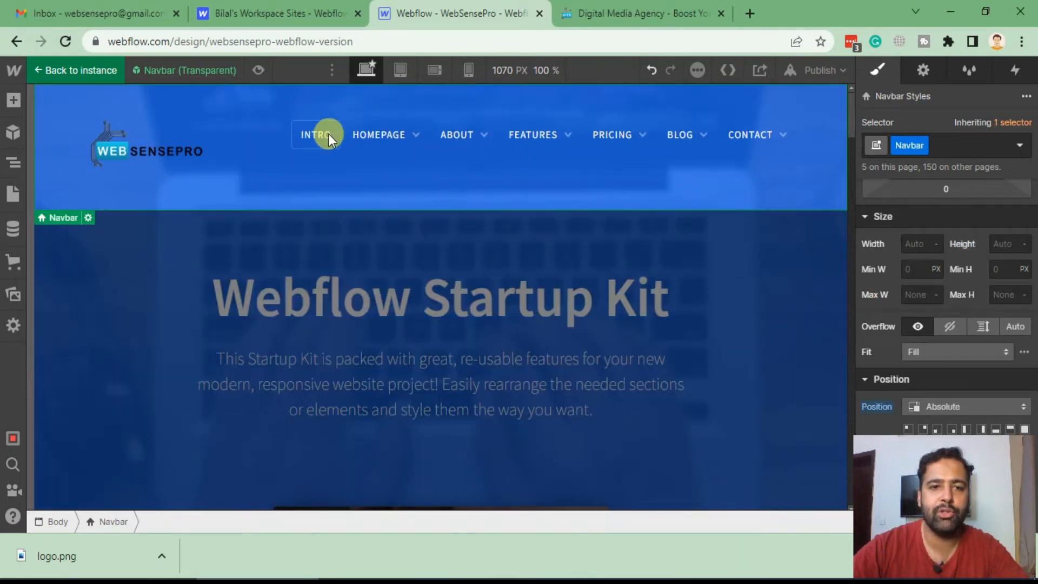
- Examine the header menu and the Our Services mega menu on the live websensepro.com site, and return to the Webflow Designer
click(625, 16)
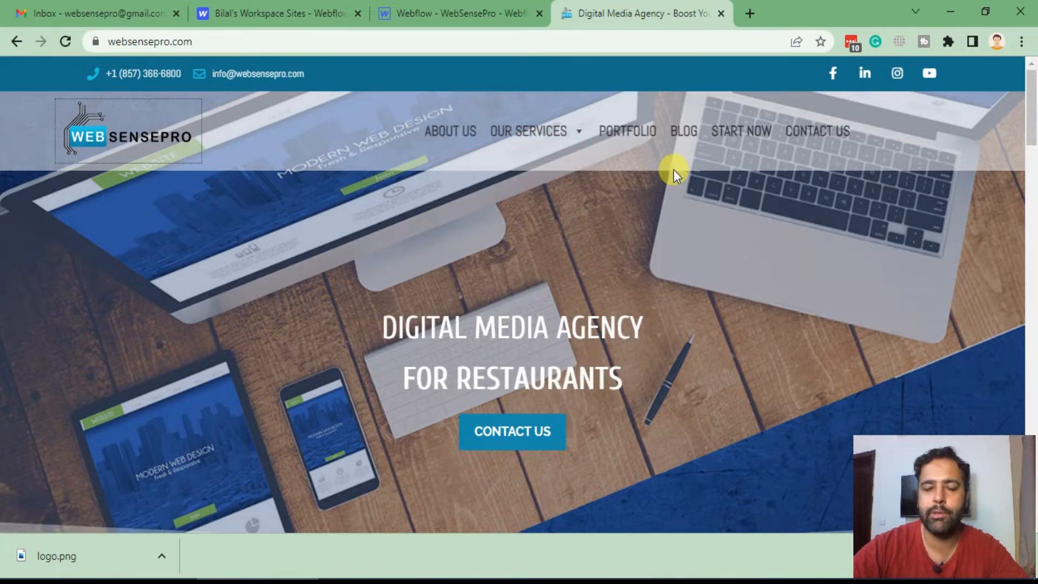
click(556, 133)
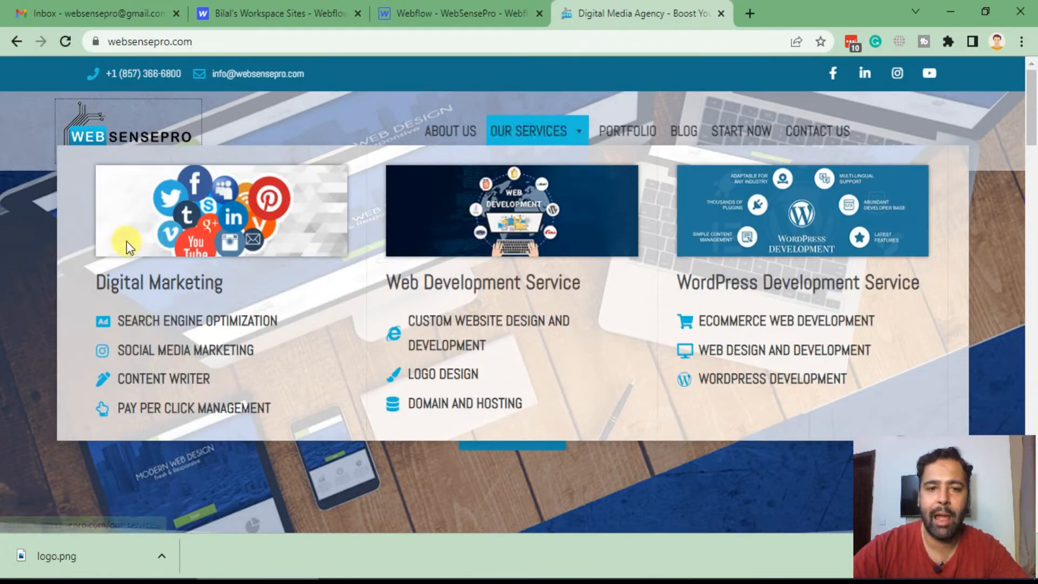
click(511, 323)
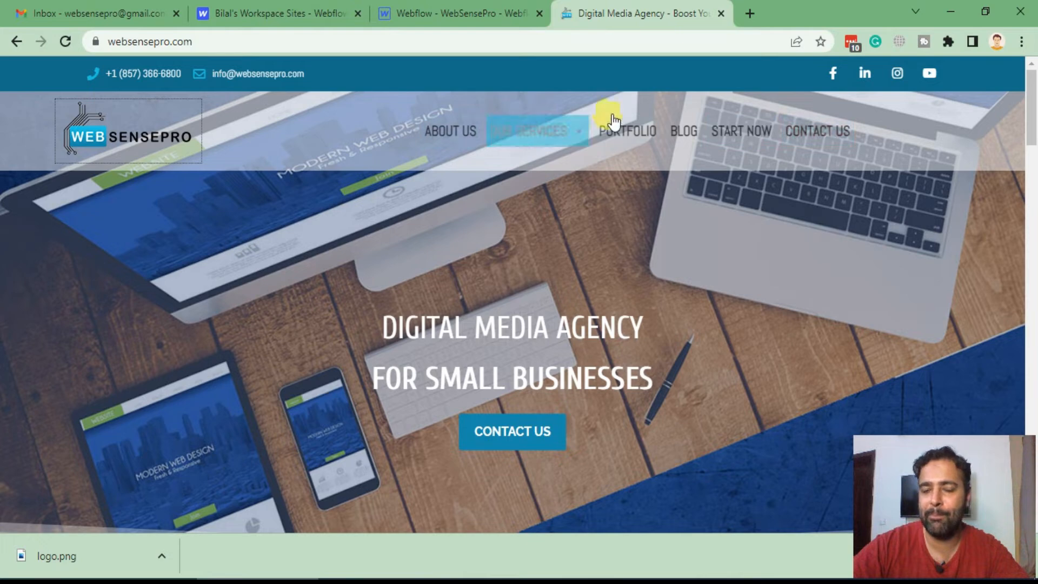
click(463, 17)
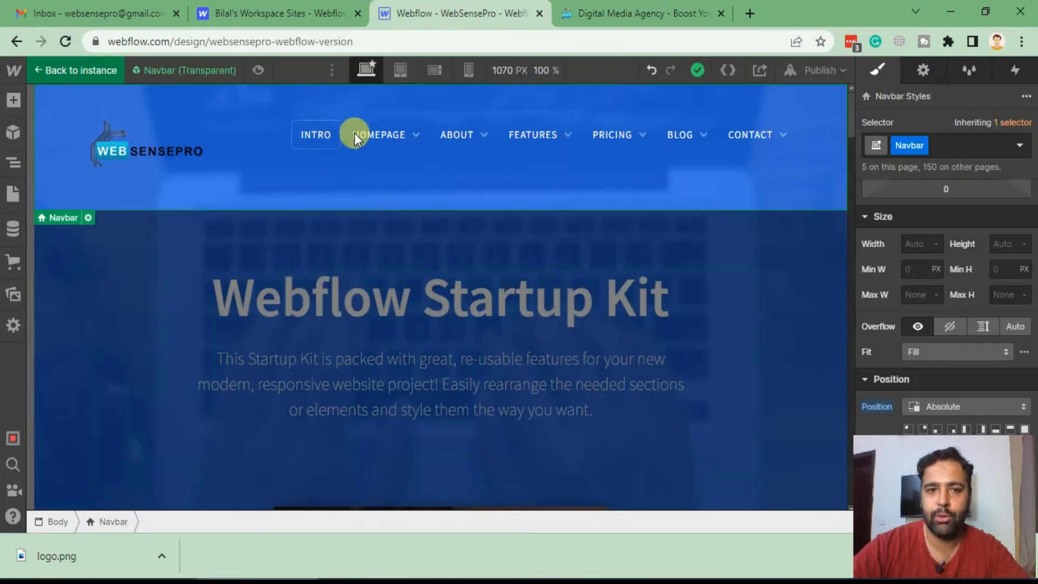
- Change the text of the Intro link in the navbar menu to "ABOUT US"
click(311, 138)
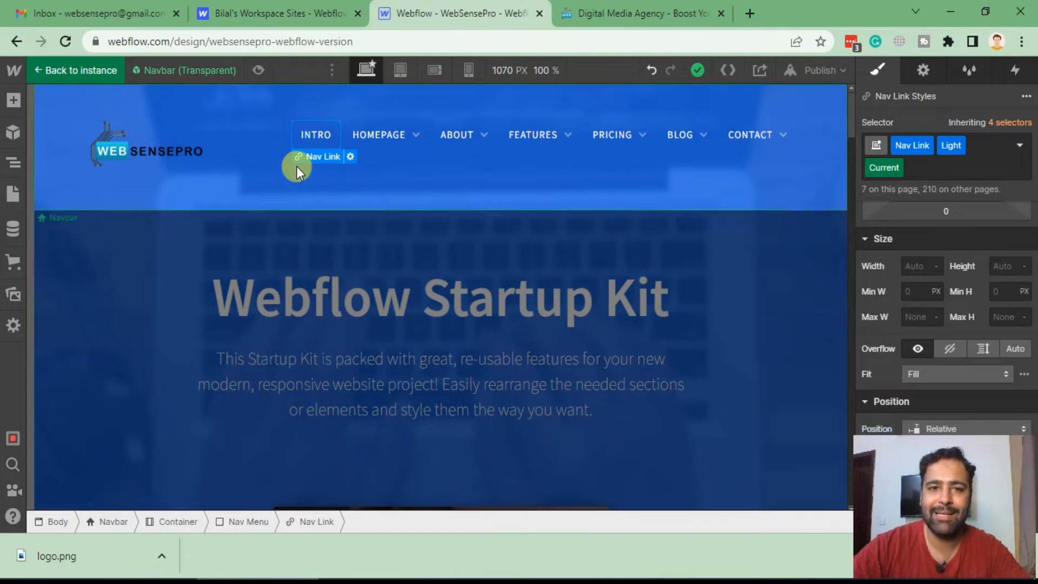
double_click(316, 134)
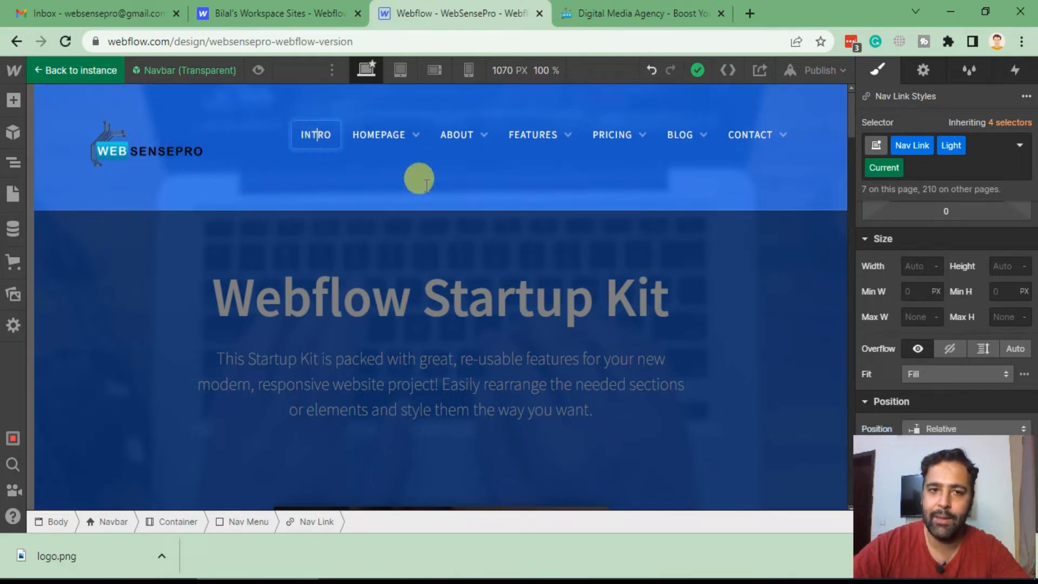
key(ctrl+a)
text(A)
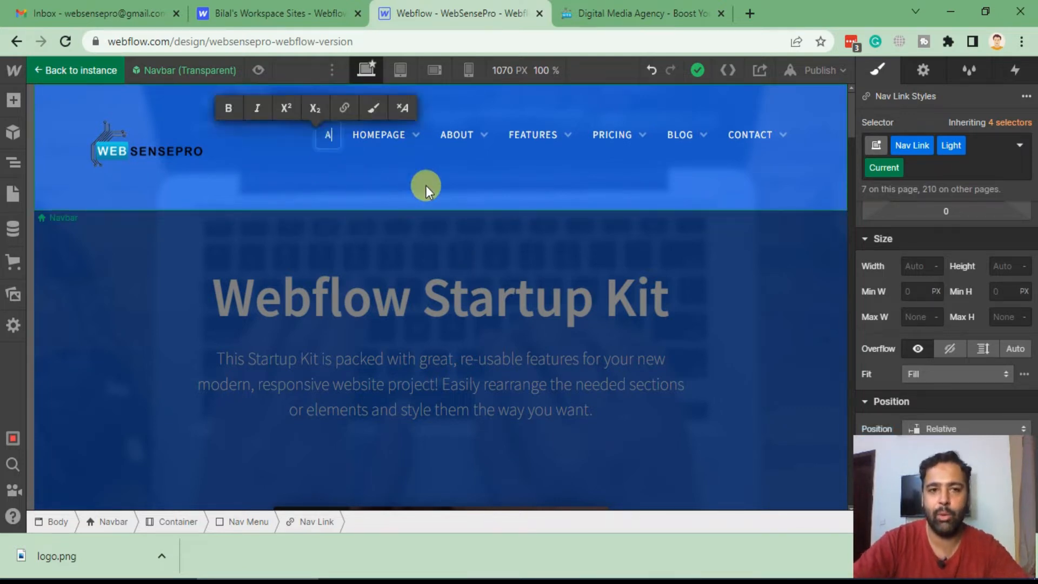
text(BOUT US)
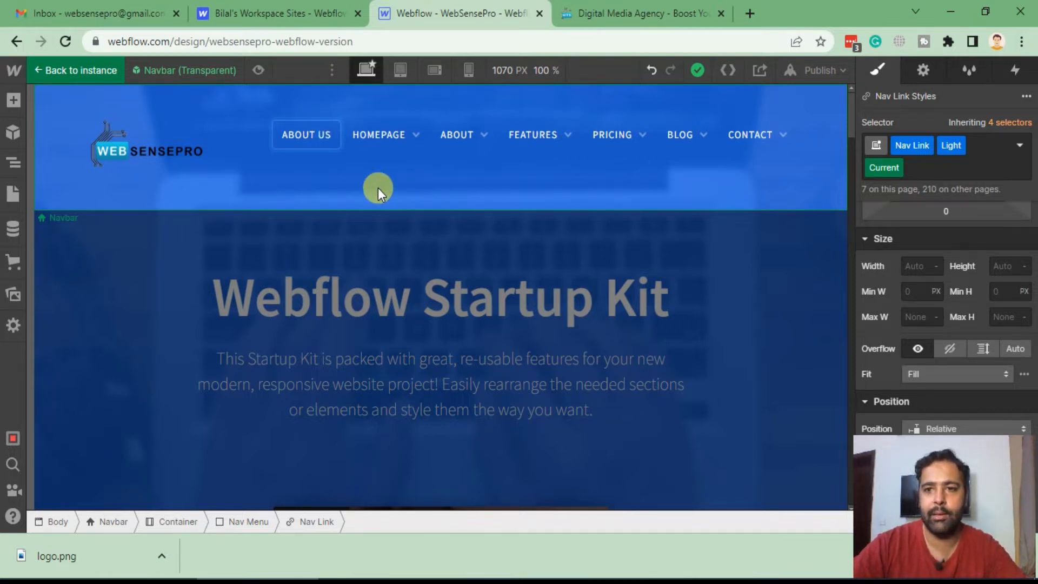
key(Escape)
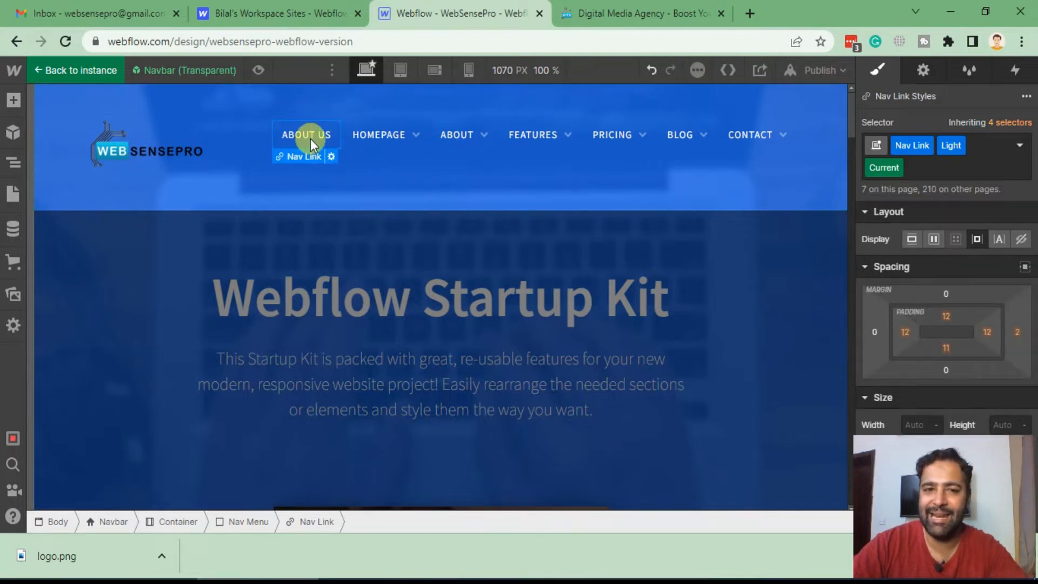
- Link the About Us nav link to the About 1 page and leave the navbar component
click(923, 73)
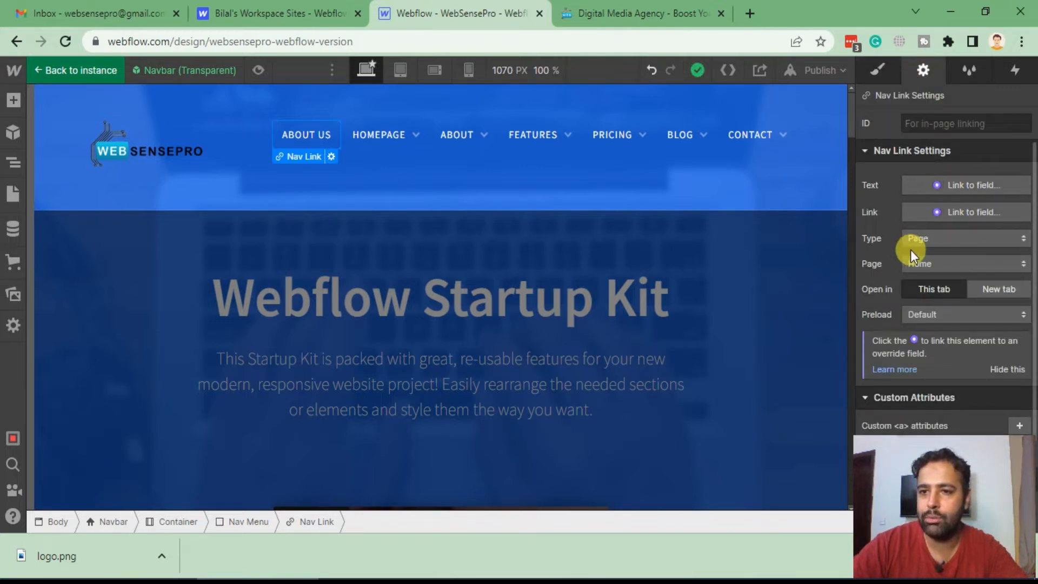
click(993, 241)
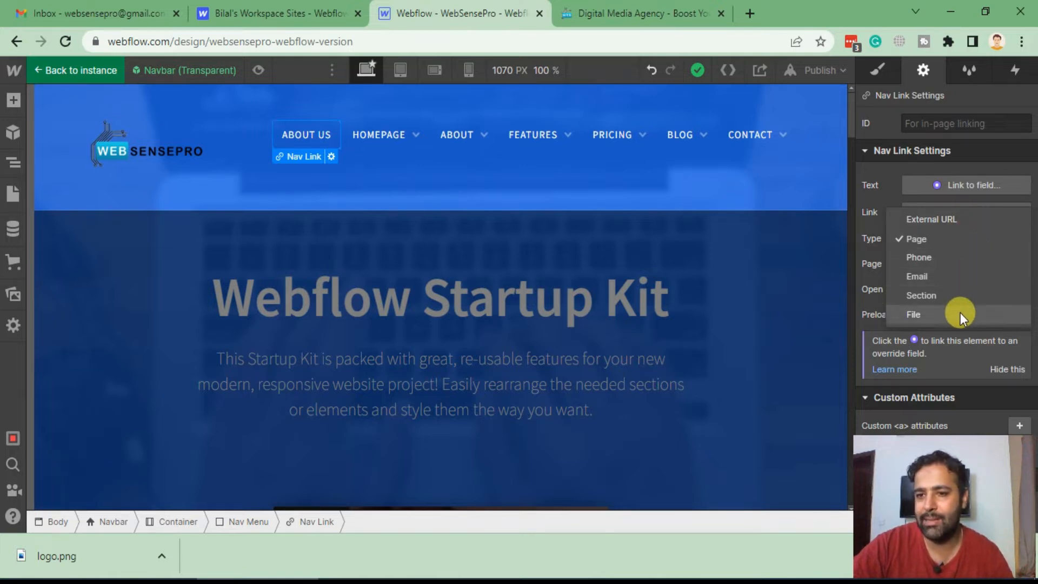
click(871, 272)
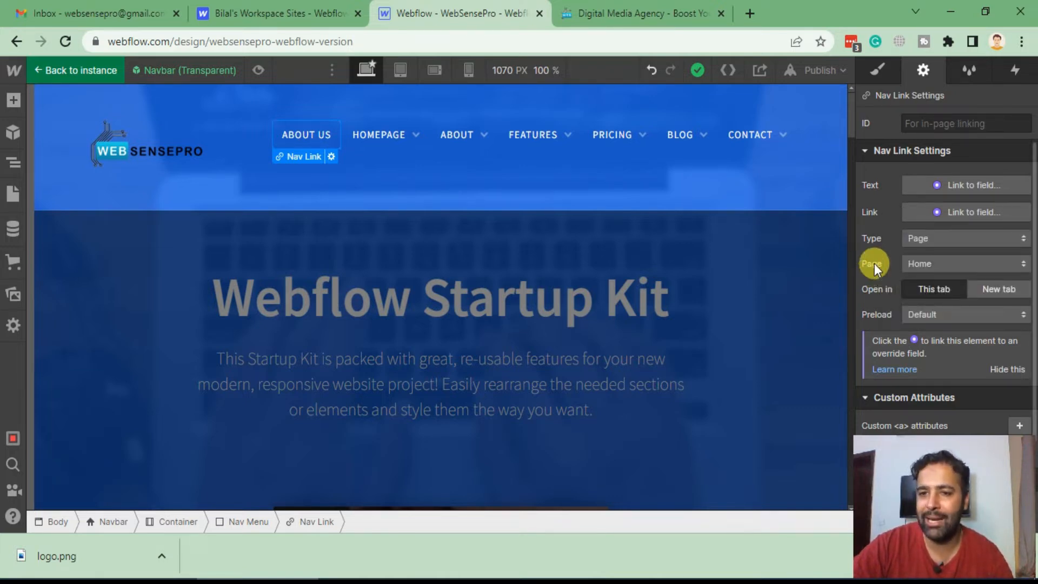
click(975, 265)
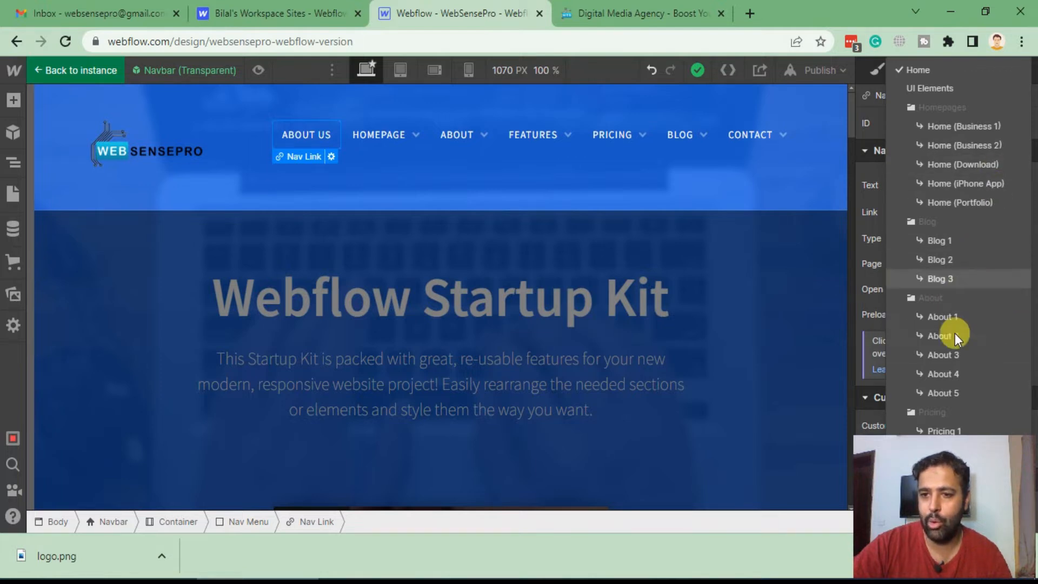
click(951, 315)
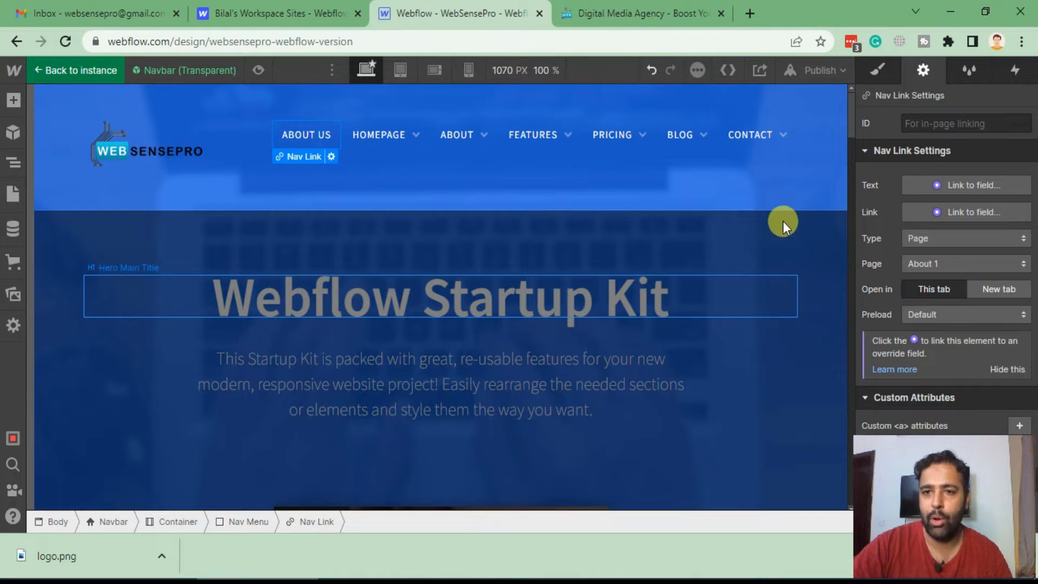
click(802, 251)
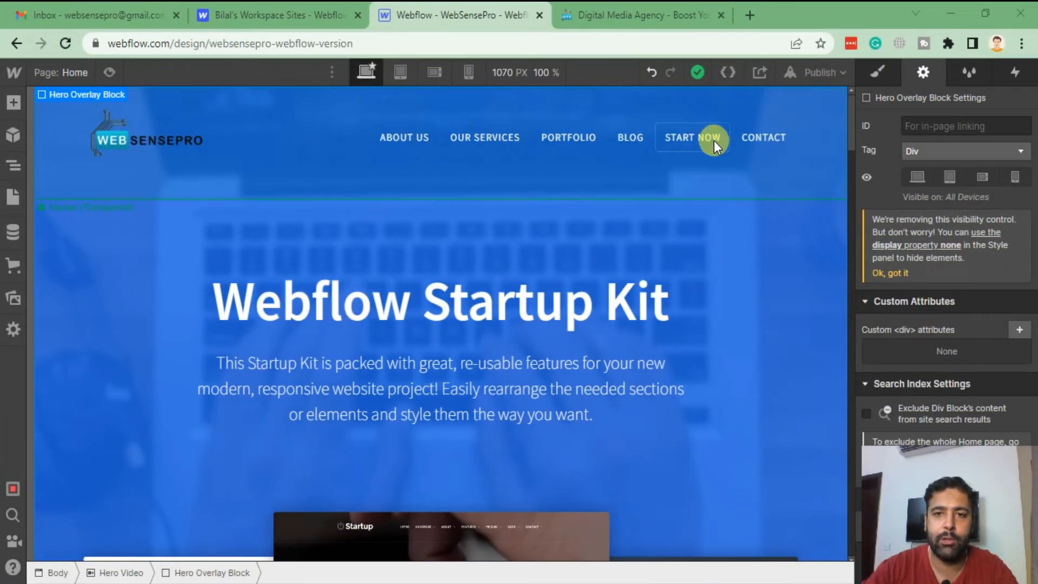
- Compare the navbar menu with the header on the live websensepro.com site, and preview the whole home page in the Webflow Designer
click(621, 16)
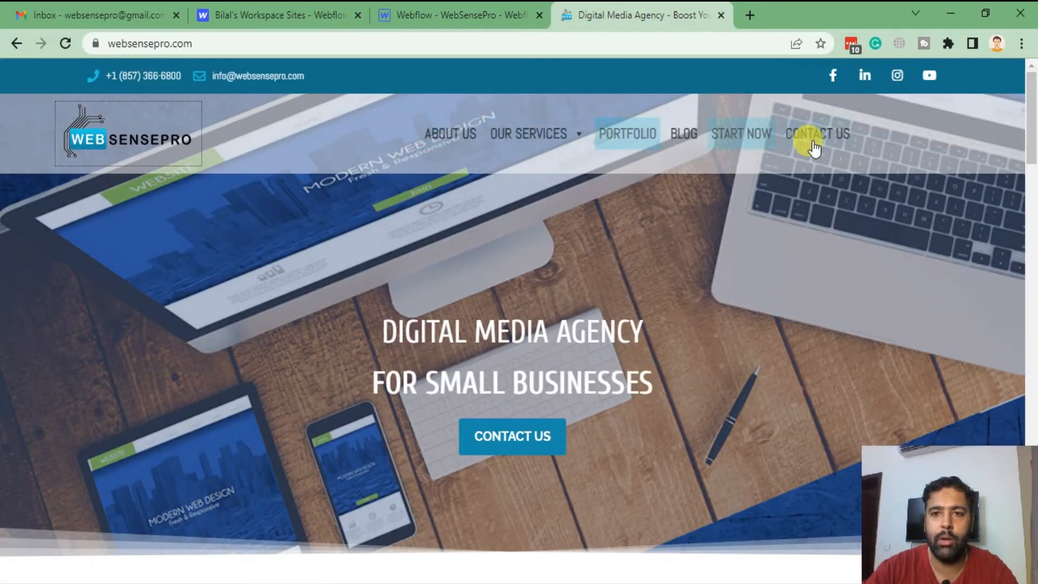
click(468, 16)
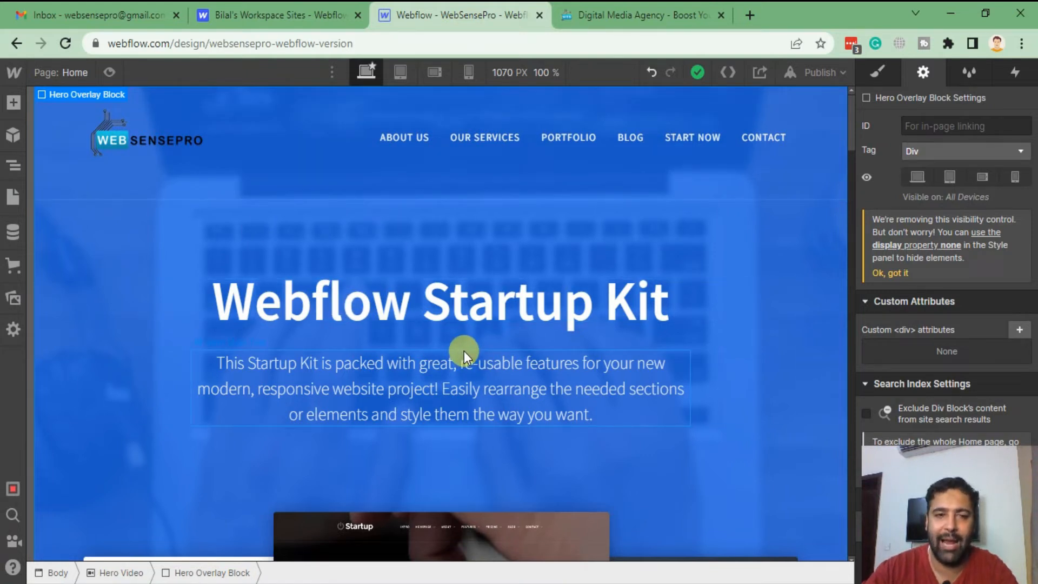
click(112, 76)
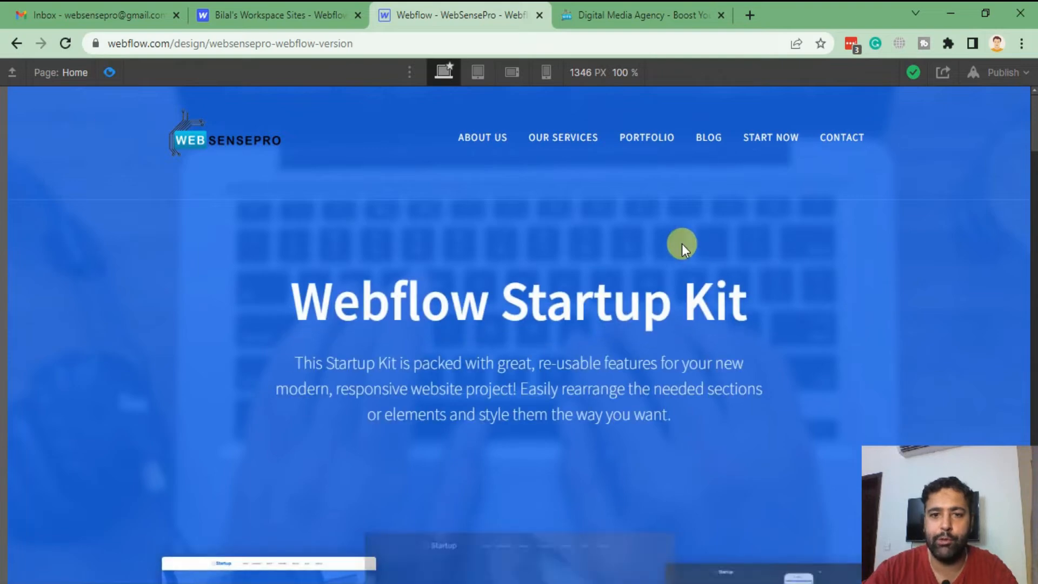
scroll(682, 245, down, 15)
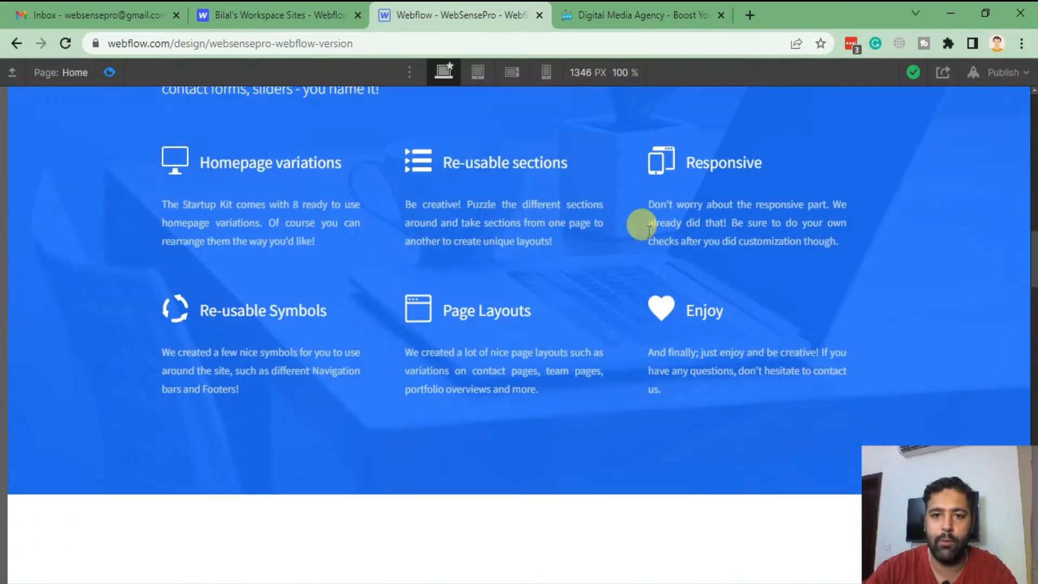
scroll(649, 226, down, 15)
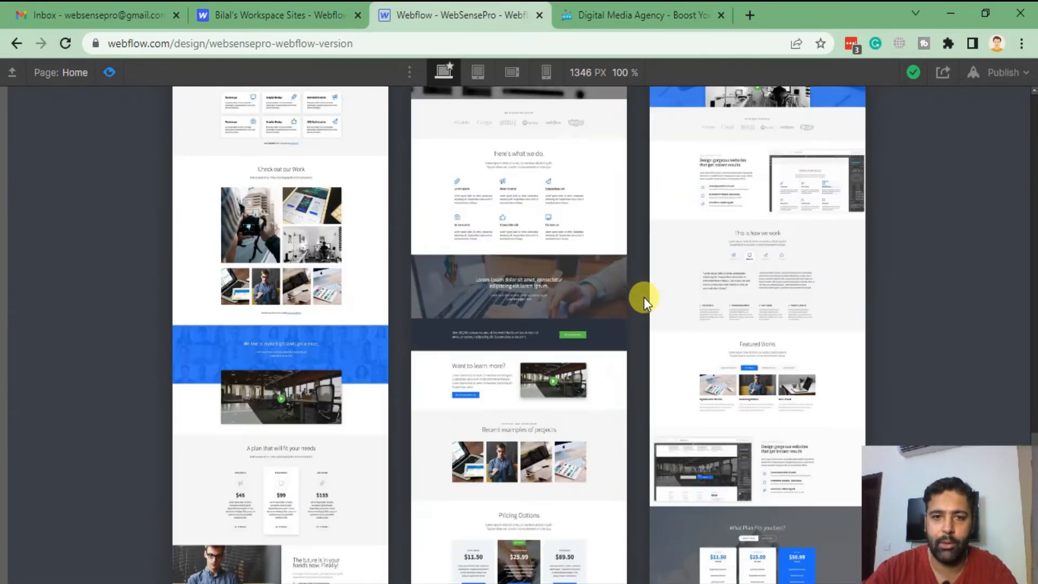
scroll(644, 298, up, 20)
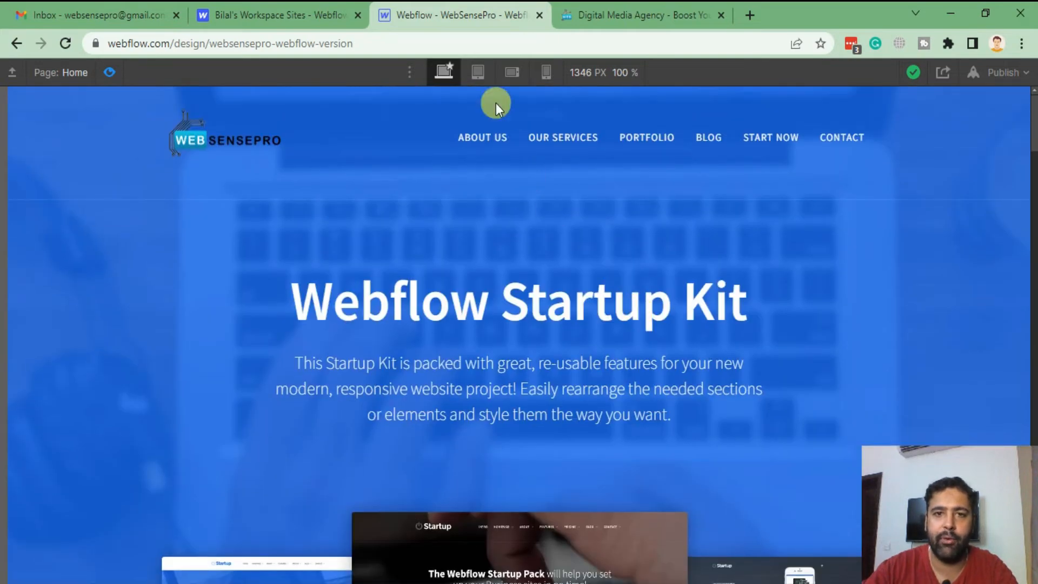
- Check the home page at the tablet, mobile landscape and mobile portrait breakpoints, and return to the desktop editing view
click(478, 73)
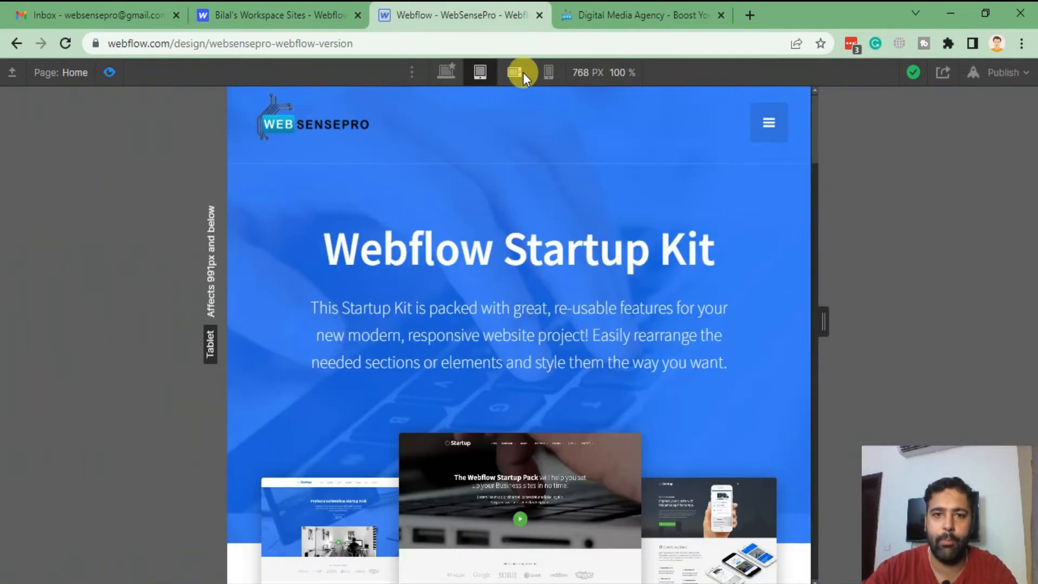
click(523, 73)
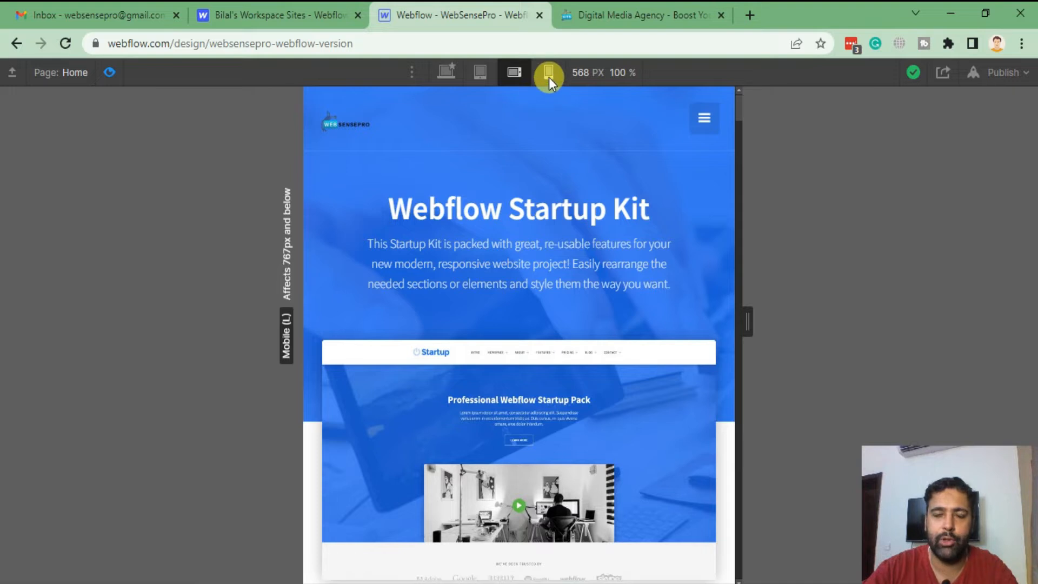
click(549, 76)
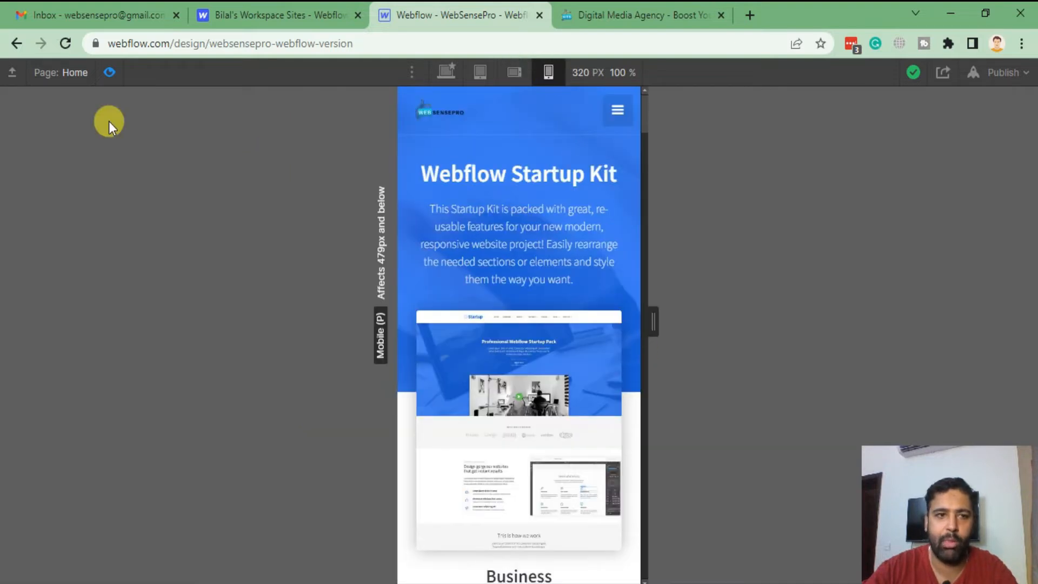
click(108, 71)
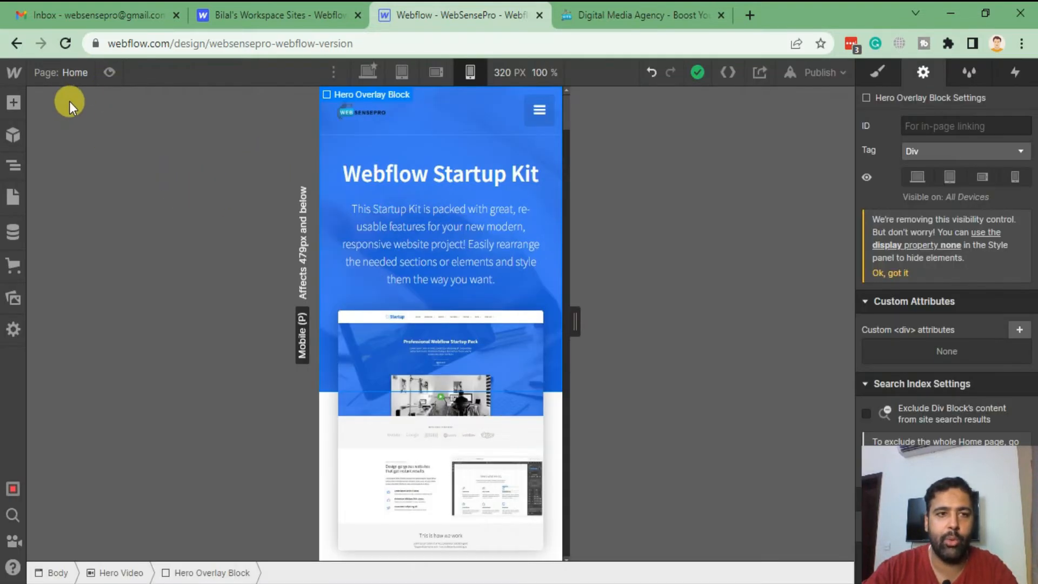
click(402, 73)
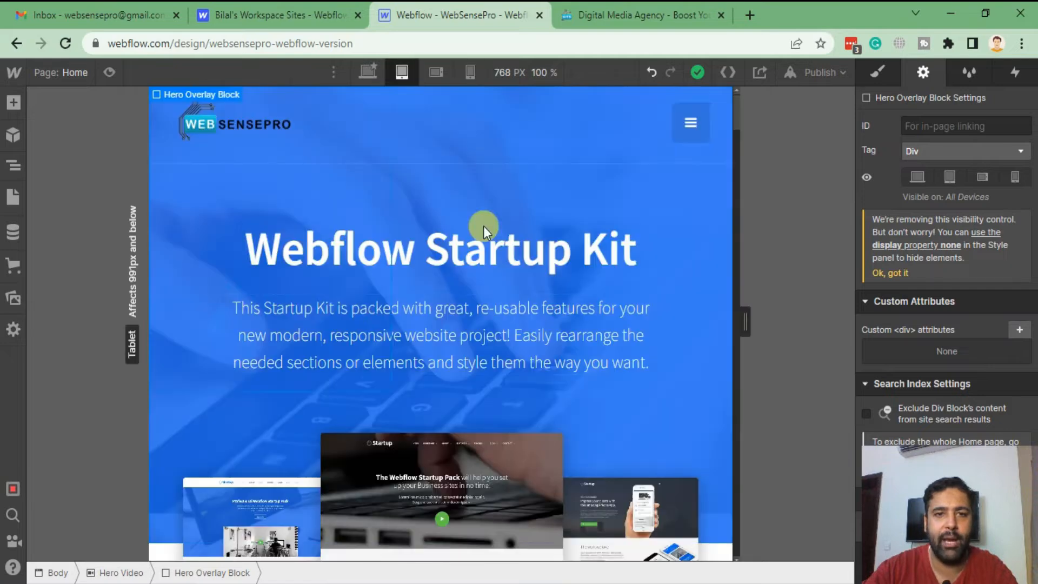
click(367, 73)
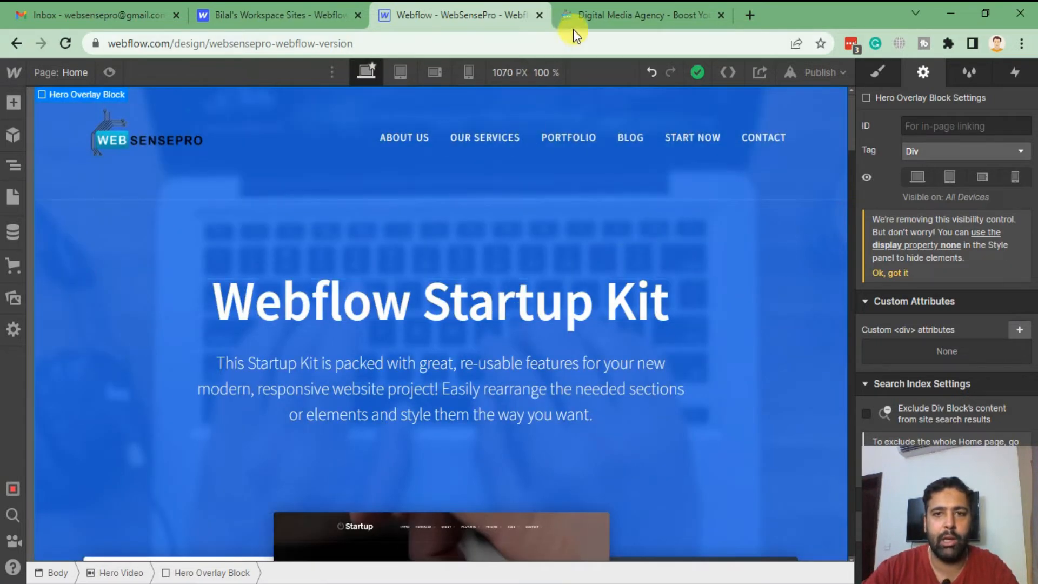
- Check the hero wording on the live websensepro.com site and replace the hero main title in Webflow with "Digital Media Agency"
click(573, 29)
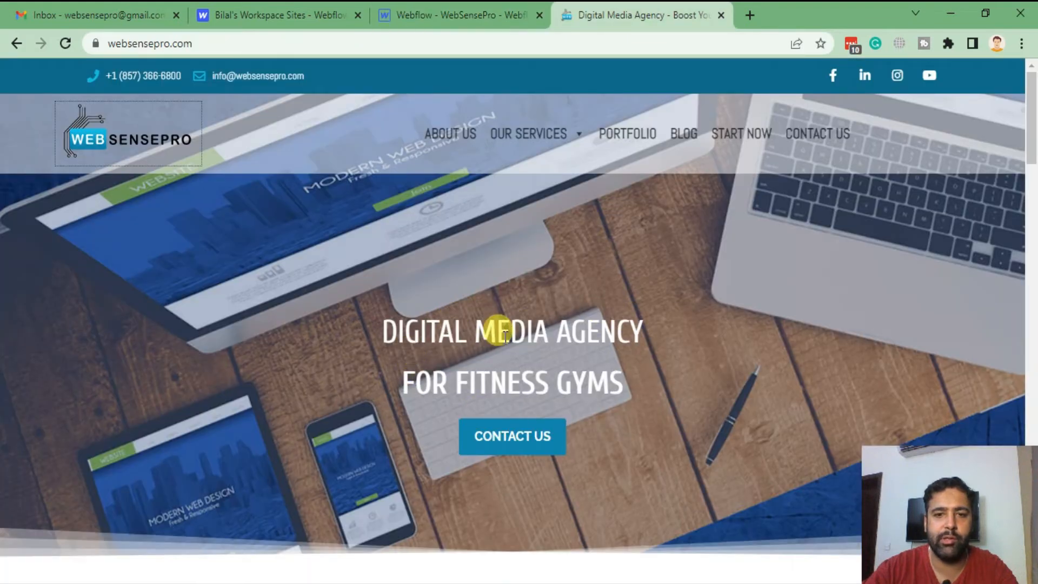
click(495, 23)
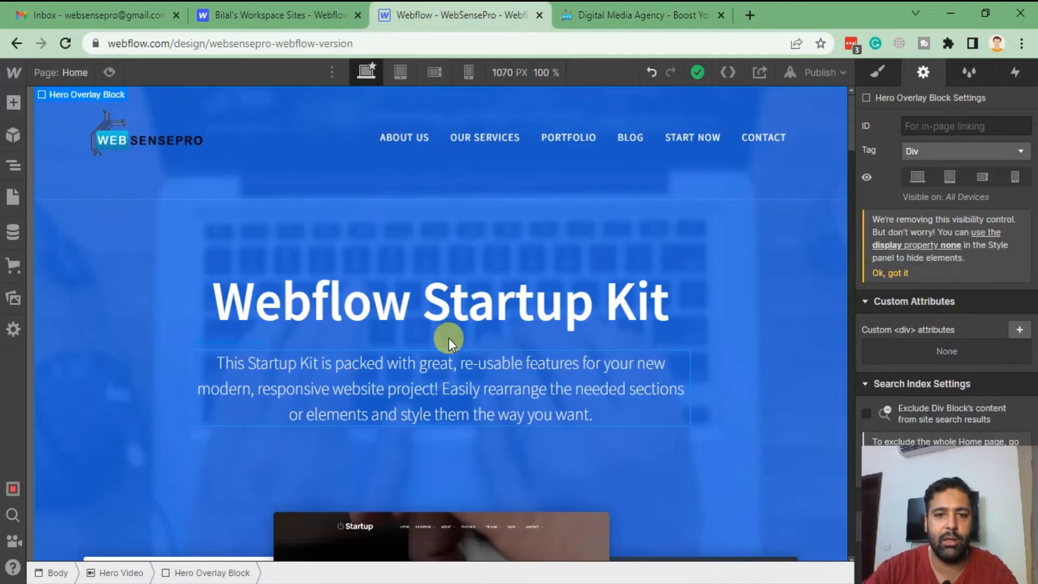
double_click(445, 307)
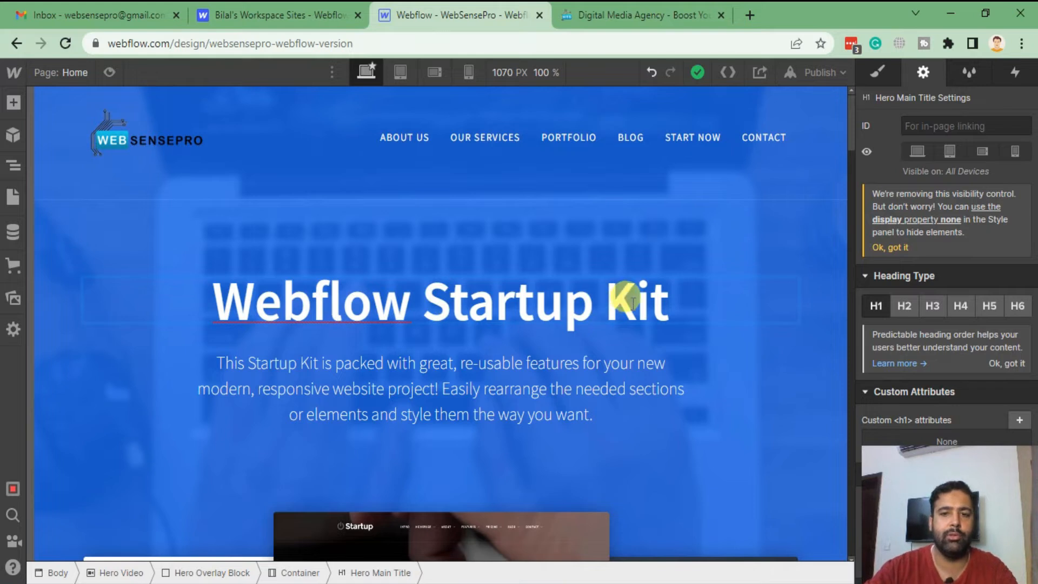
drag(684, 298, 212, 295)
text(Digital)
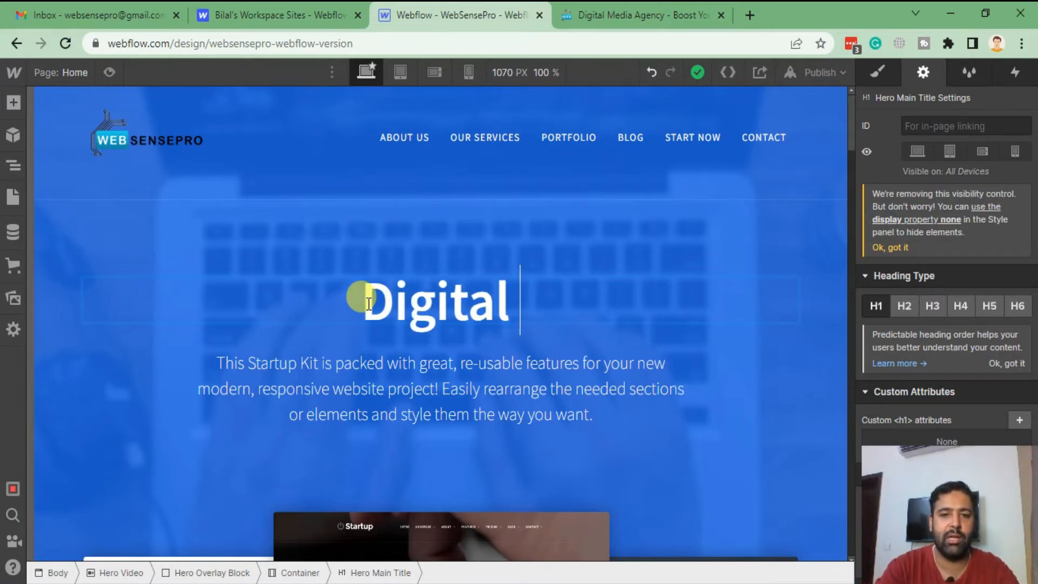
text( Media Ag)
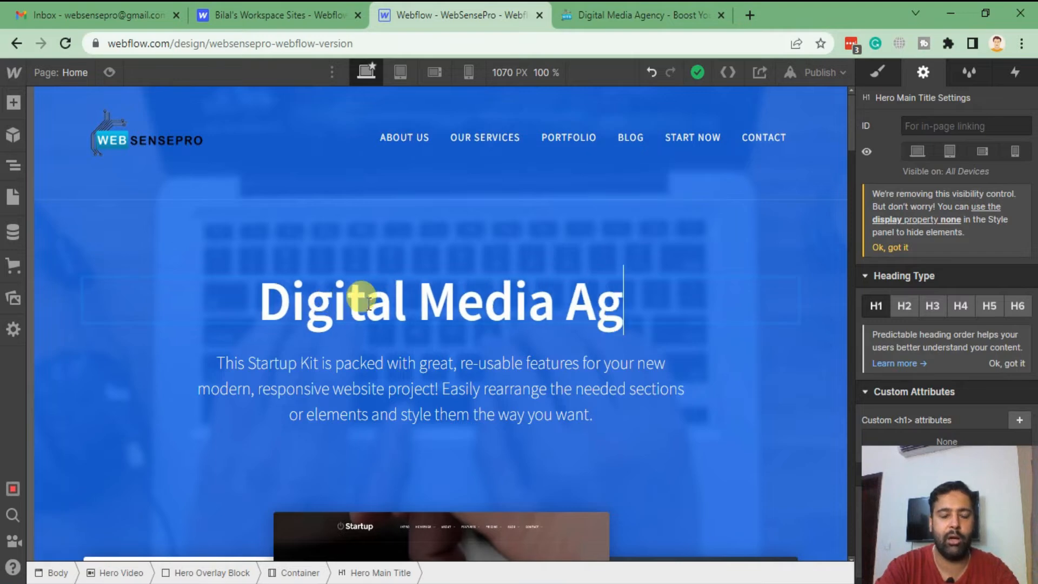
text(ency)
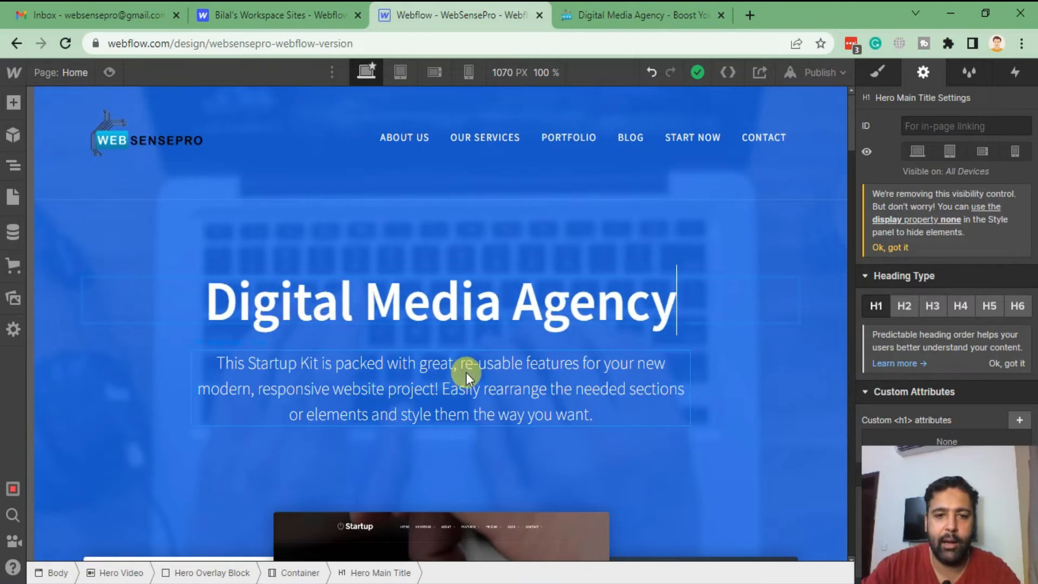
- Recheck the live site's hero text and replace the paragraph under the hero title in Webflow with "For Small Businesses"
click(619, 17)
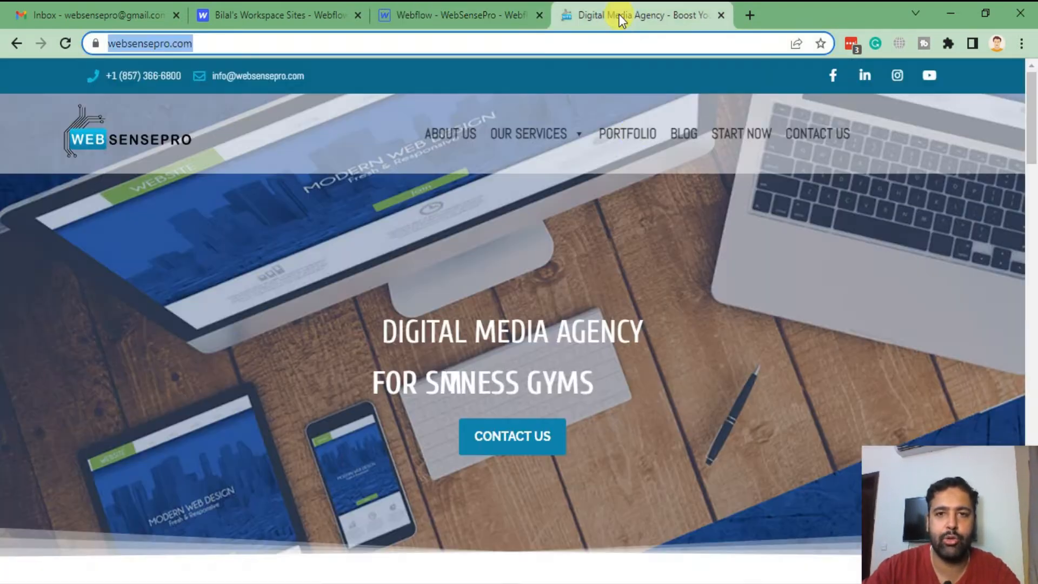
click(497, 13)
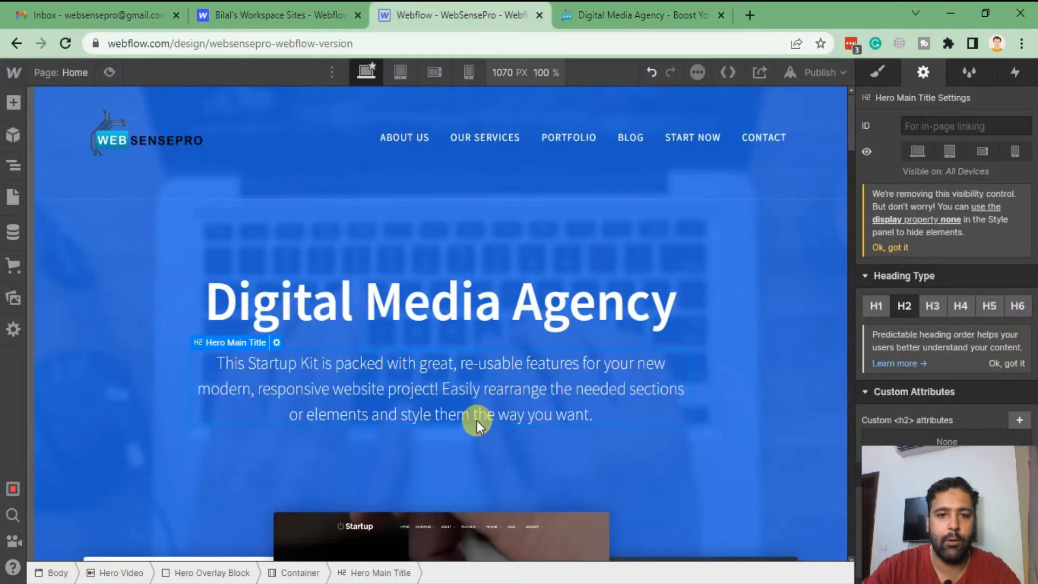
double_click(643, 417)
key(ctrl+a)
text(F)
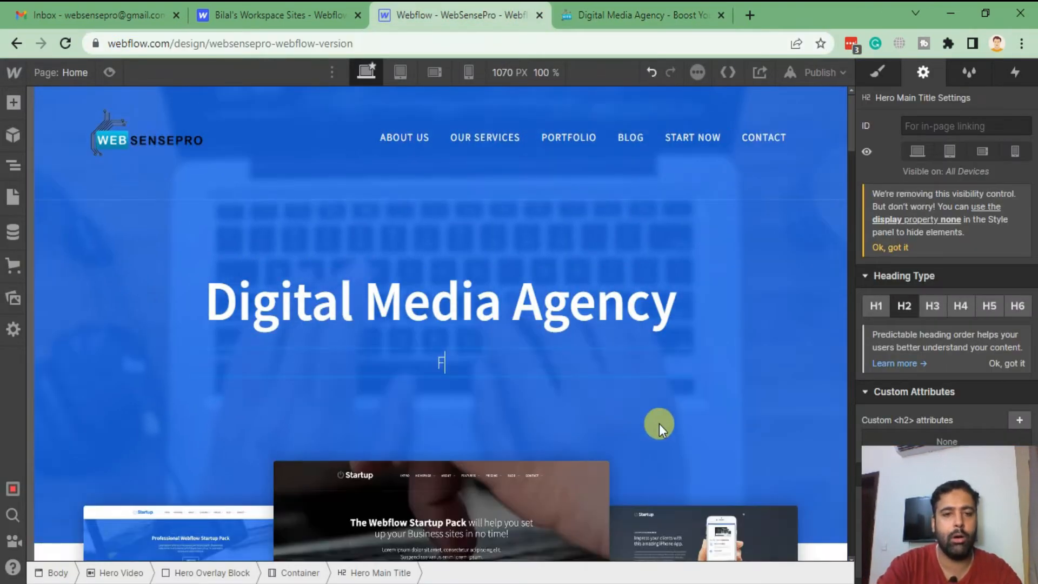
text(or Small B)
text(usinesses)
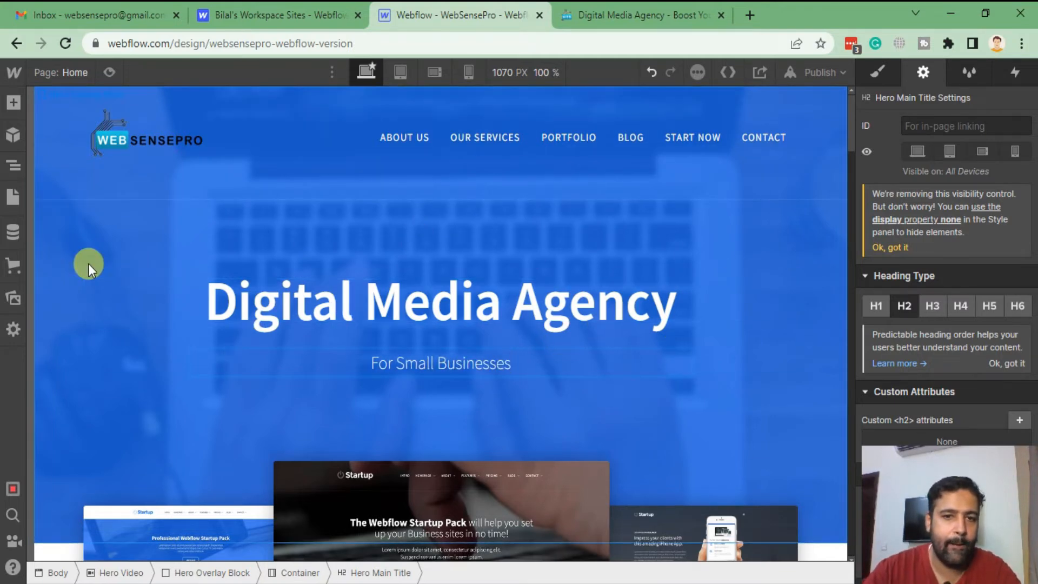
- Examine the template preview images and captions below the hero text on the home page
scroll(89, 264, down, 10)
scroll(88, 265, up, 7)
scroll(111, 216, down, 3)
scroll(116, 192, down, 3)
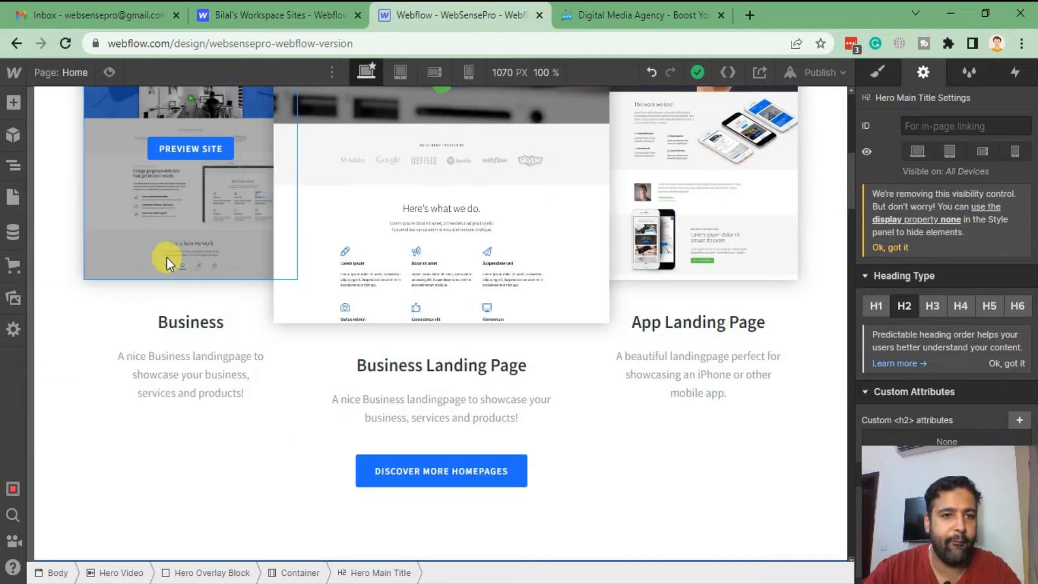
scroll(854, 320, up, 6)
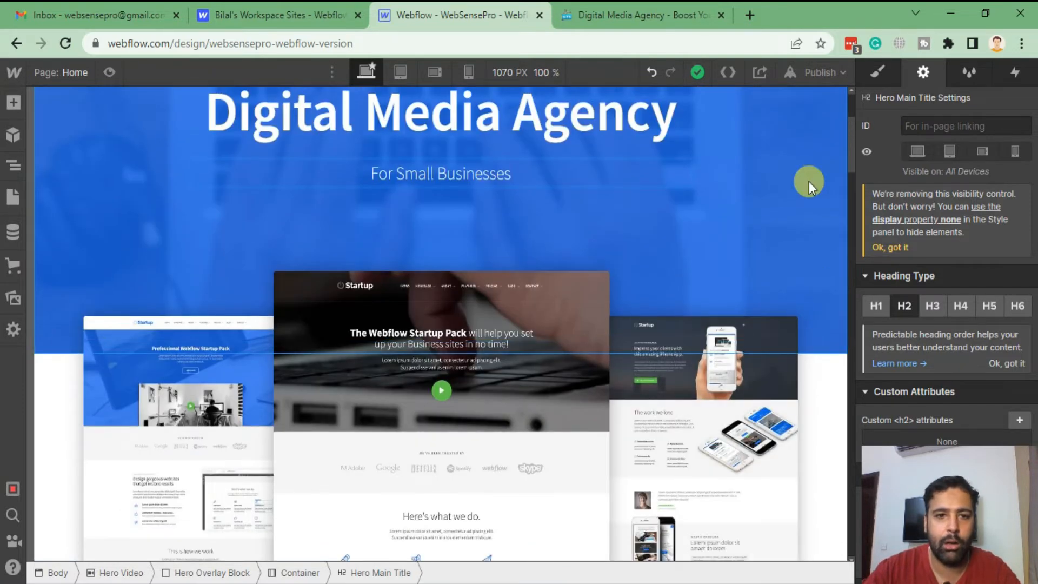
- Compare the home page's hero and template preview section in Webflow with the live websensepro.com site
scroll(811, 190, down, 6)
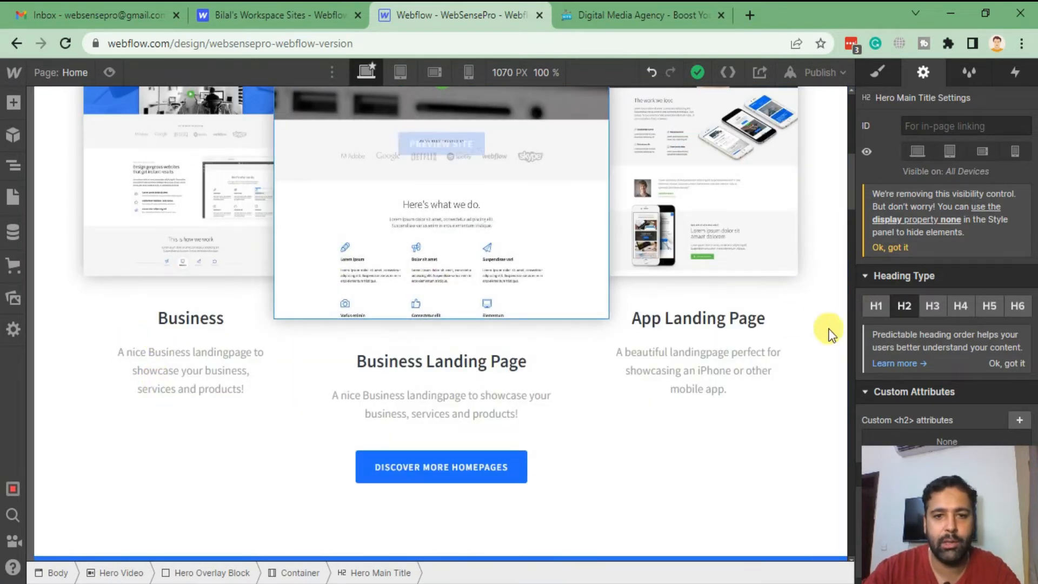
scroll(797, 327, up, 6)
scroll(786, 235, up, 3)
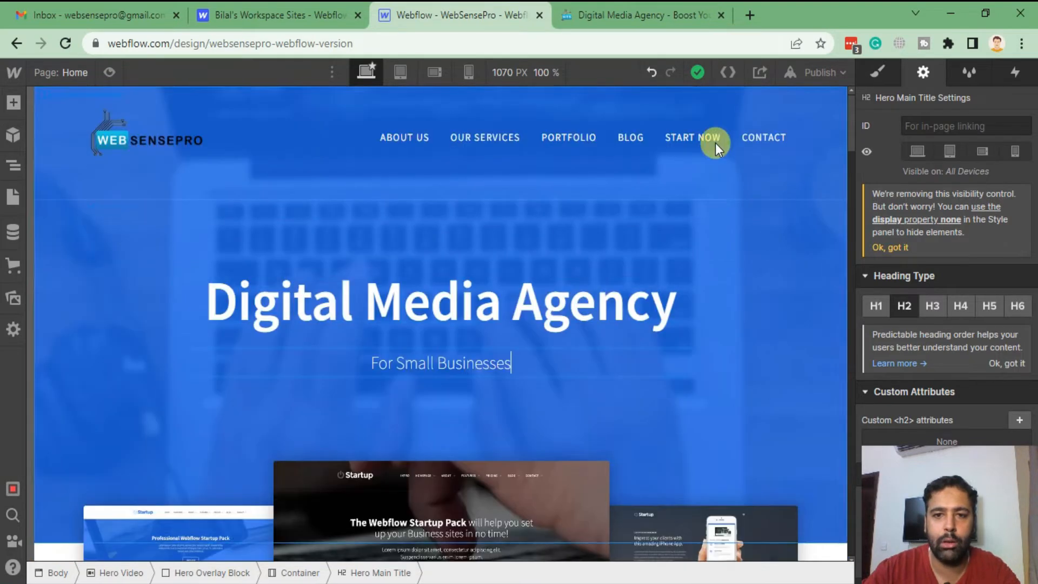
click(594, 11)
scroll(731, 246, down, 5)
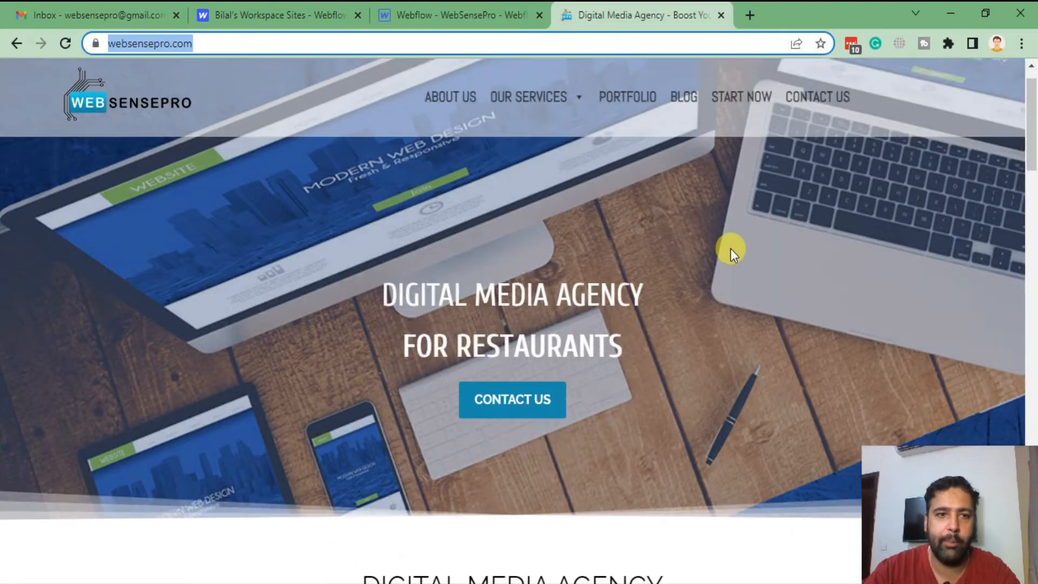
scroll(697, 260, up, 5)
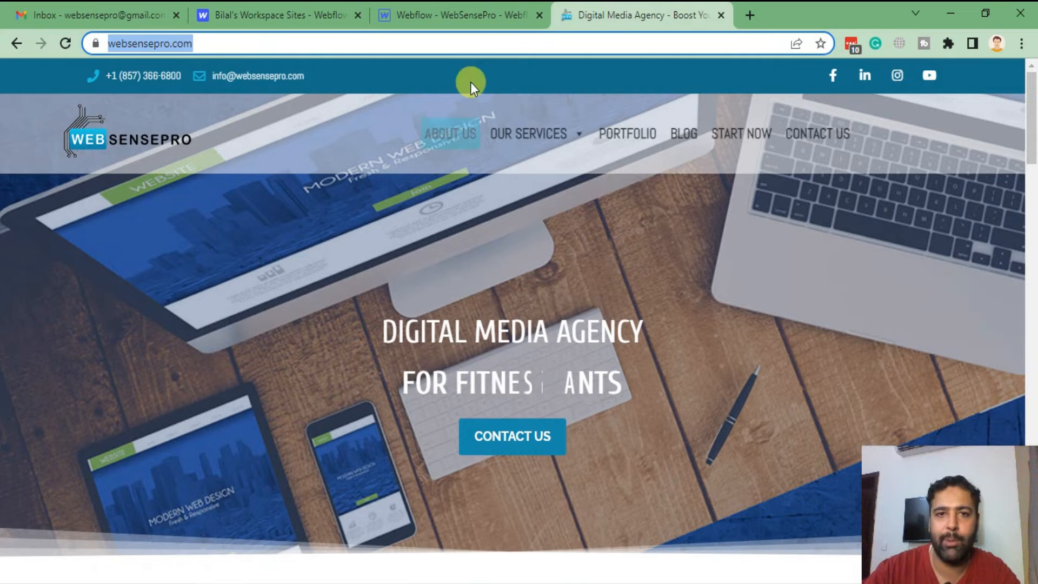
click(475, 14)
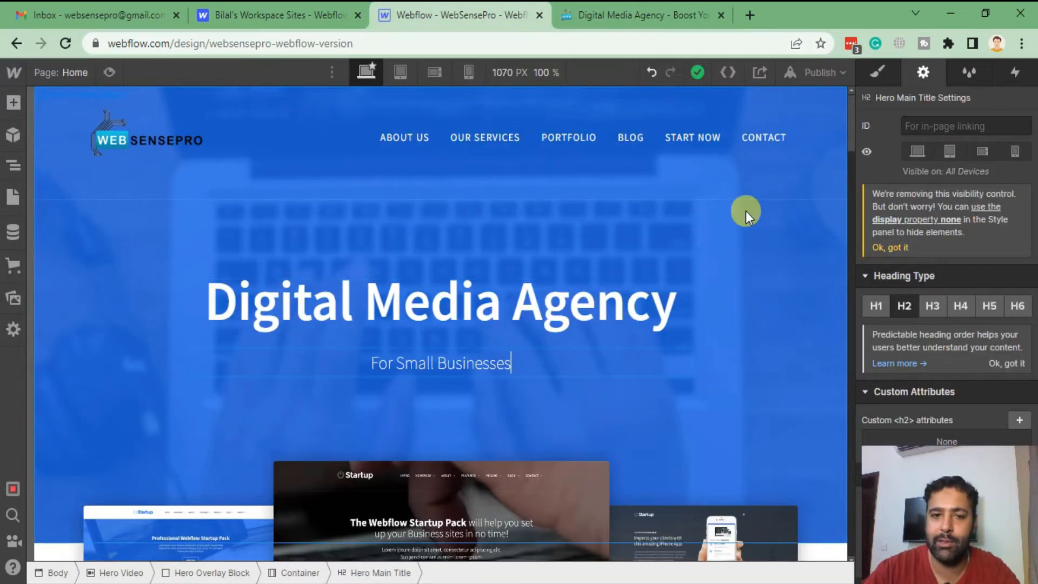
scroll(748, 254, down, 5)
scroll(748, 319, up, 4)
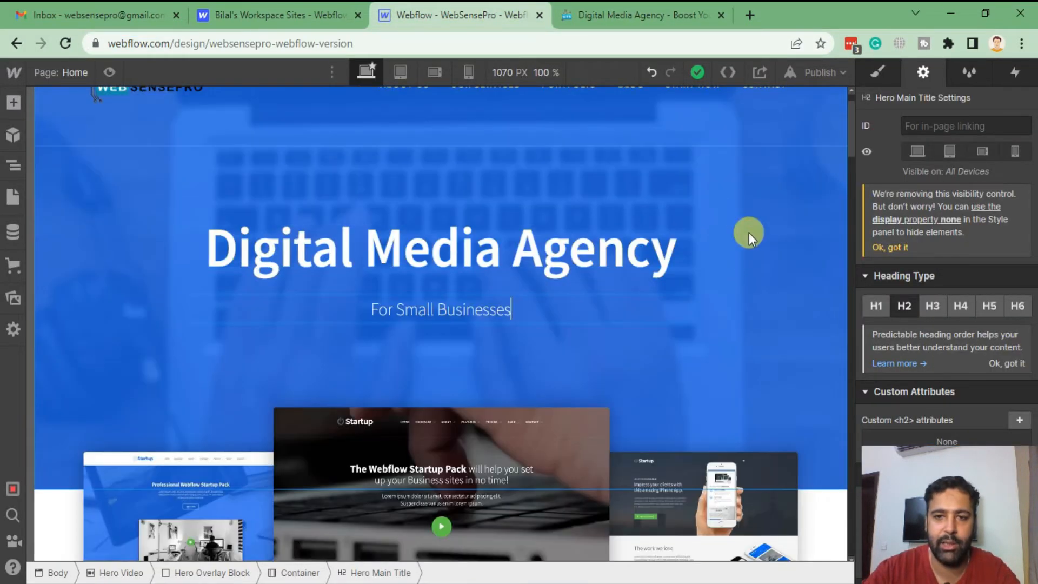
scroll(748, 233, down, 5)
scroll(784, 330, up, 3)
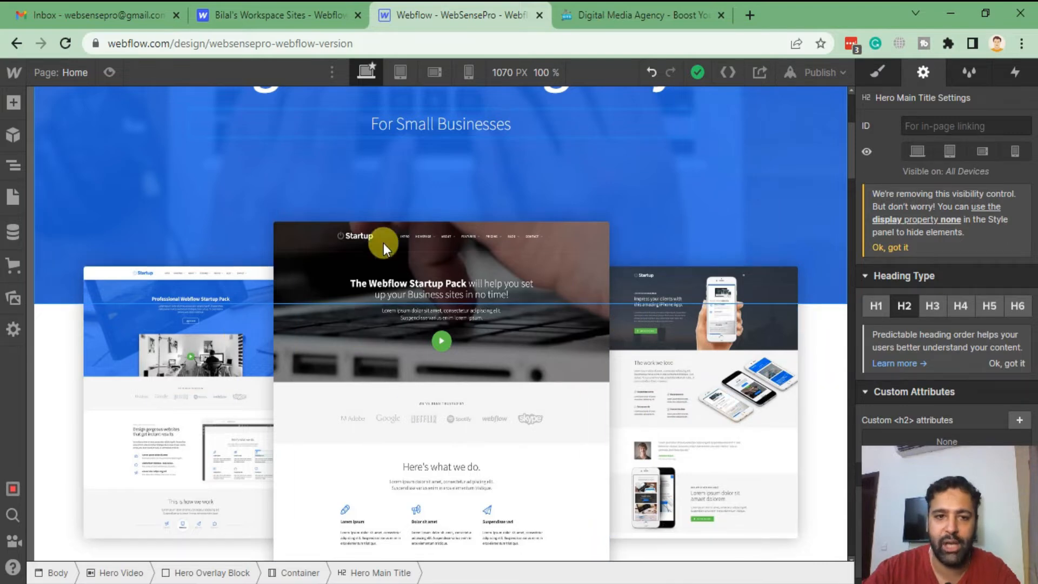
- Find the Home Intro Link Block of the middle template preview in the page structure and inspect its background image styles
click(286, 248)
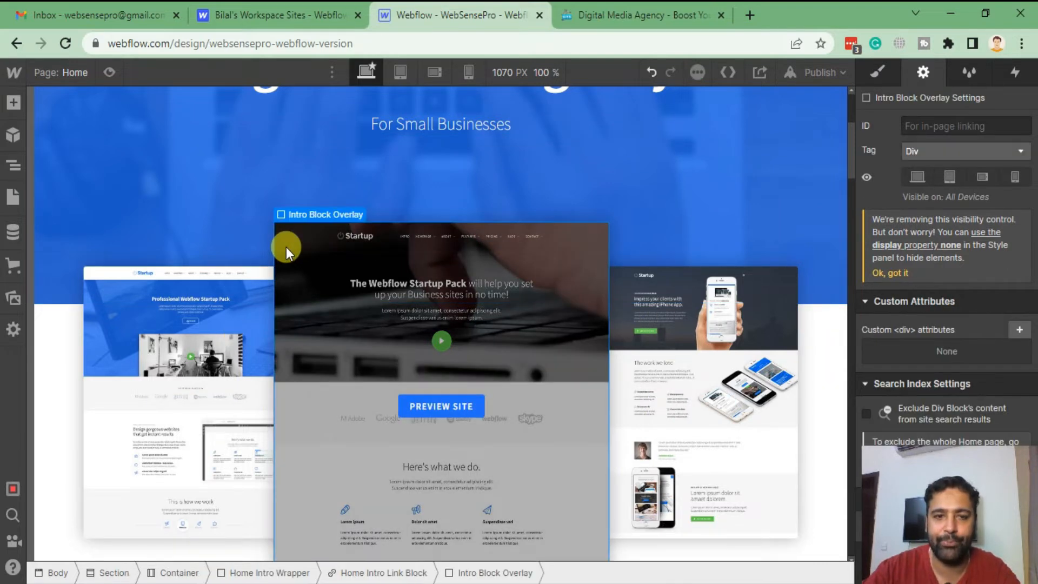
key(s)
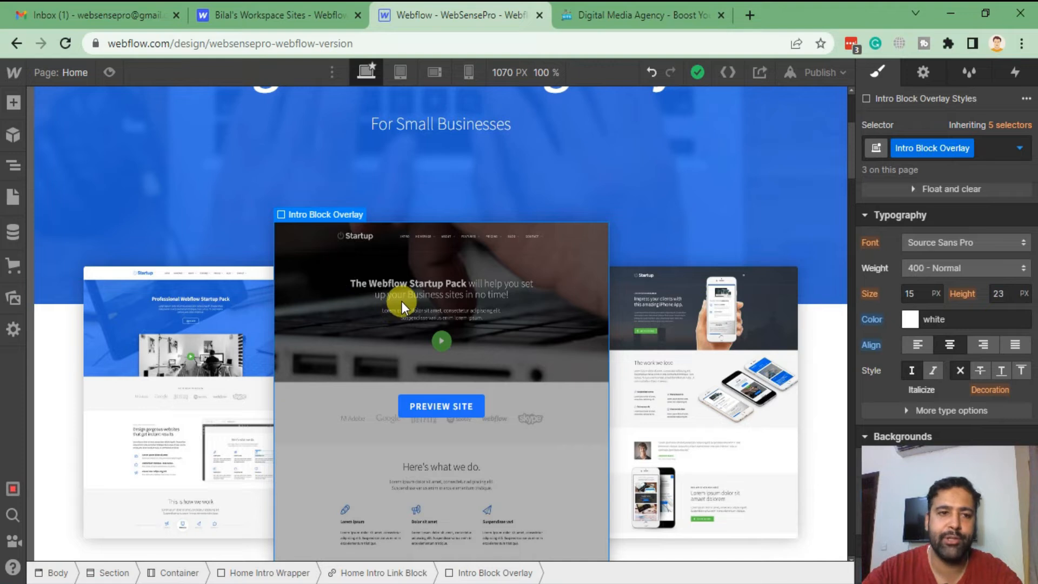
click(9, 171)
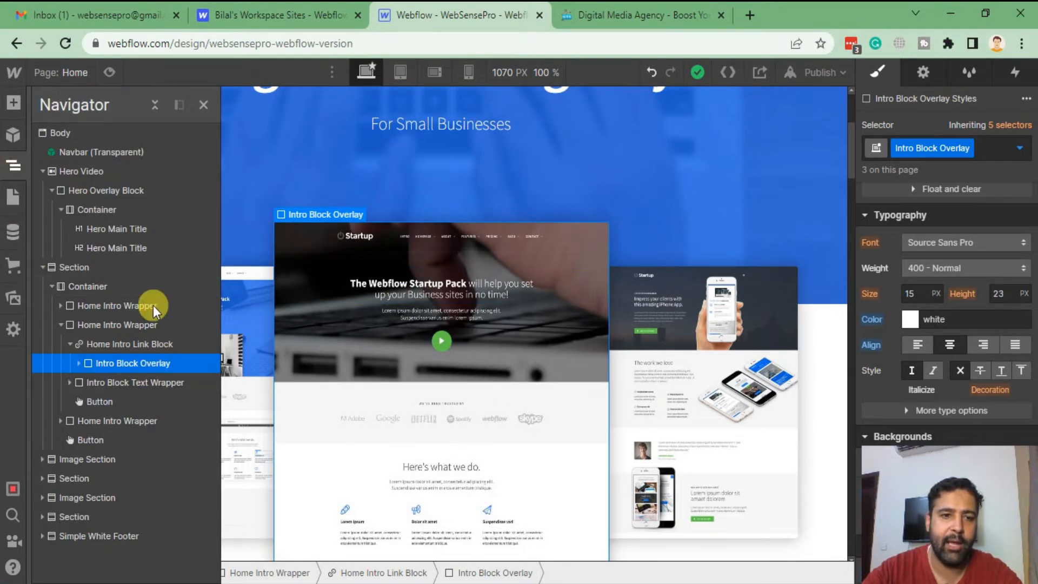
click(126, 344)
scroll(864, 411, down, 3)
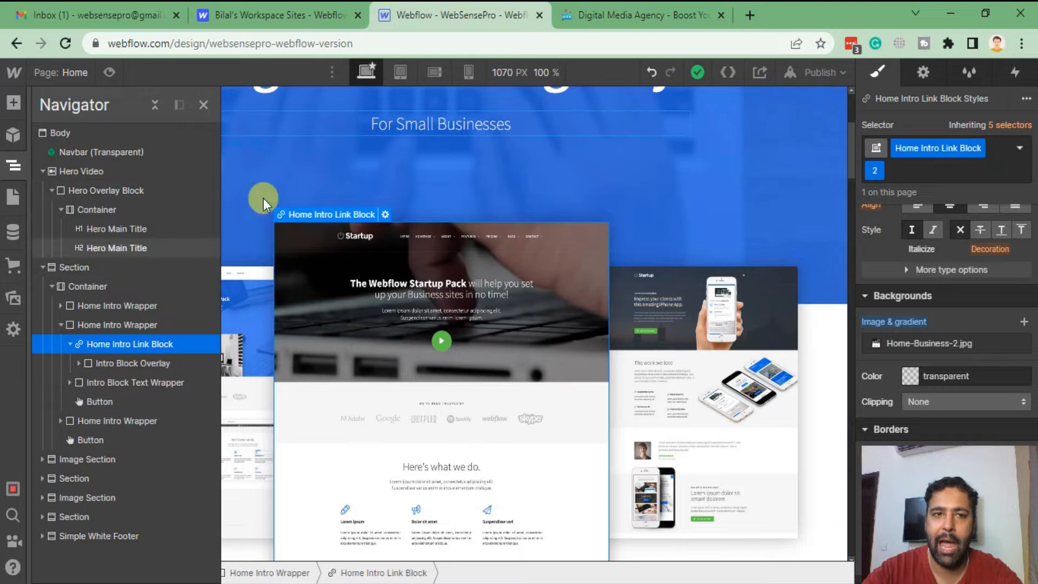
mouse_move(463, 420)
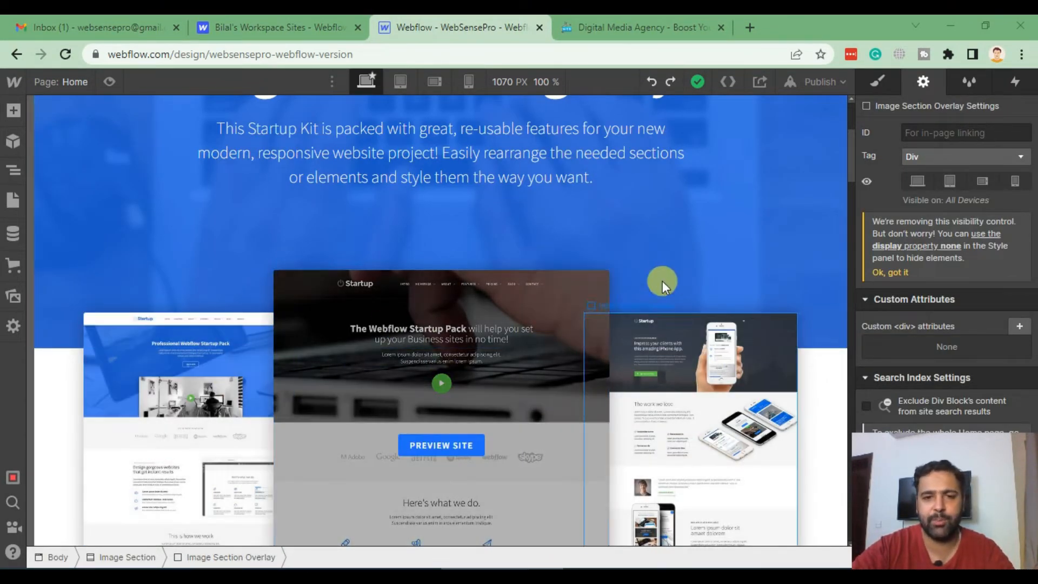
- Replace "Startup Kit" with "Digital" in the title of the blue features section
scroll(504, 197, up, 4)
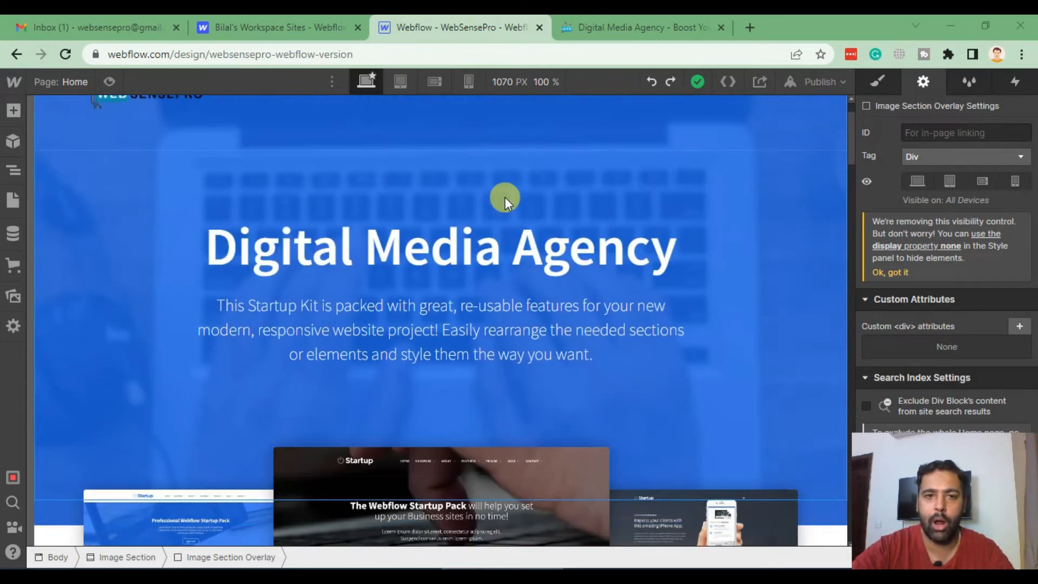
scroll(505, 197, down, 12)
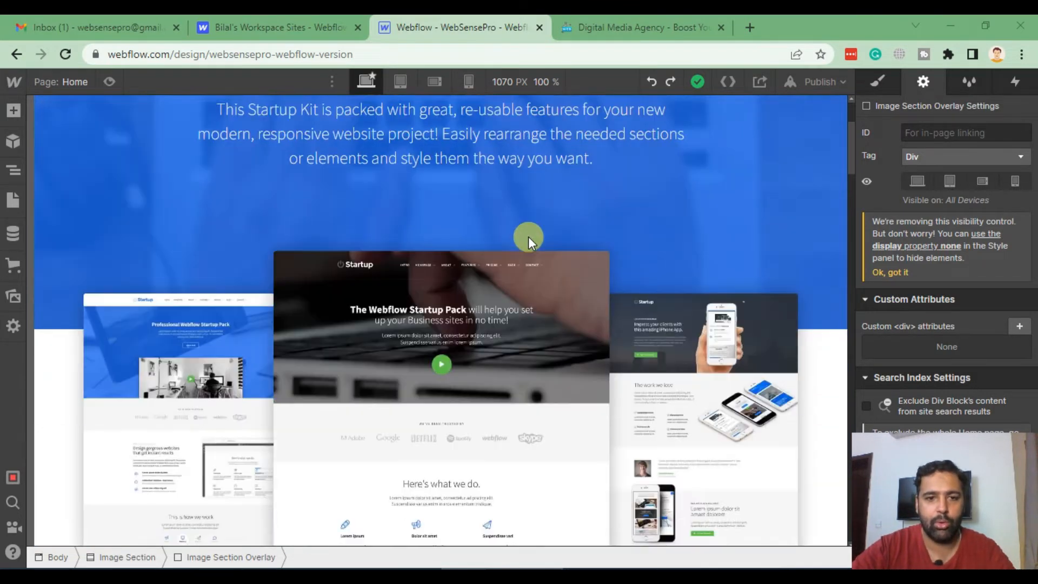
scroll(560, 191, down, 5)
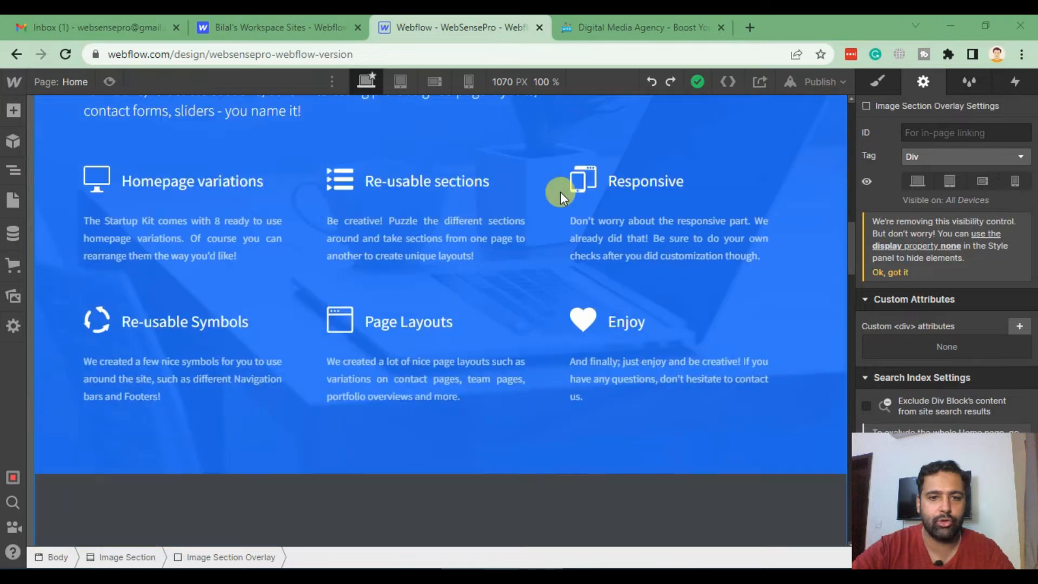
scroll(632, 269, up, 5)
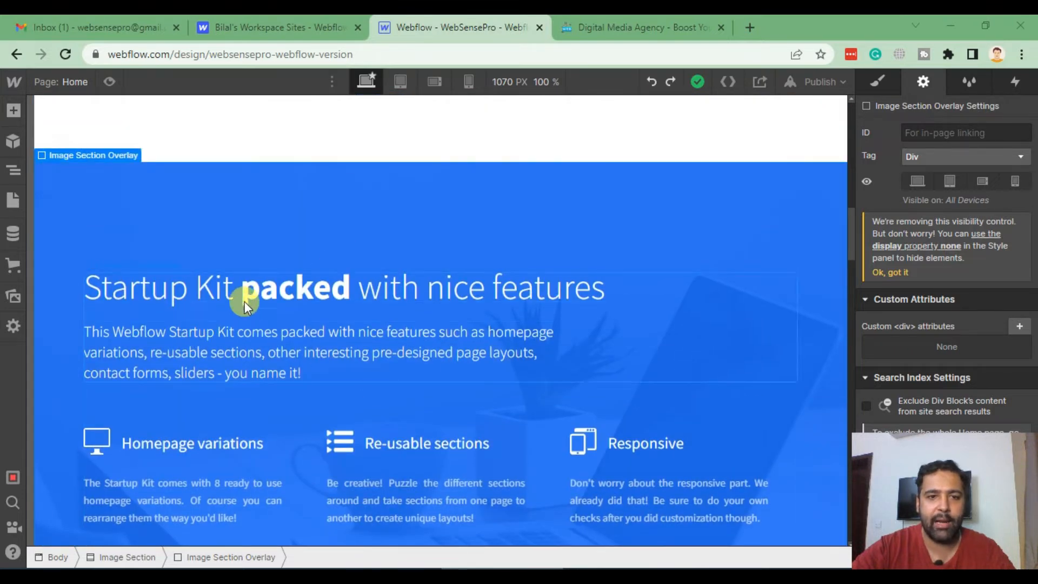
double_click(219, 292)
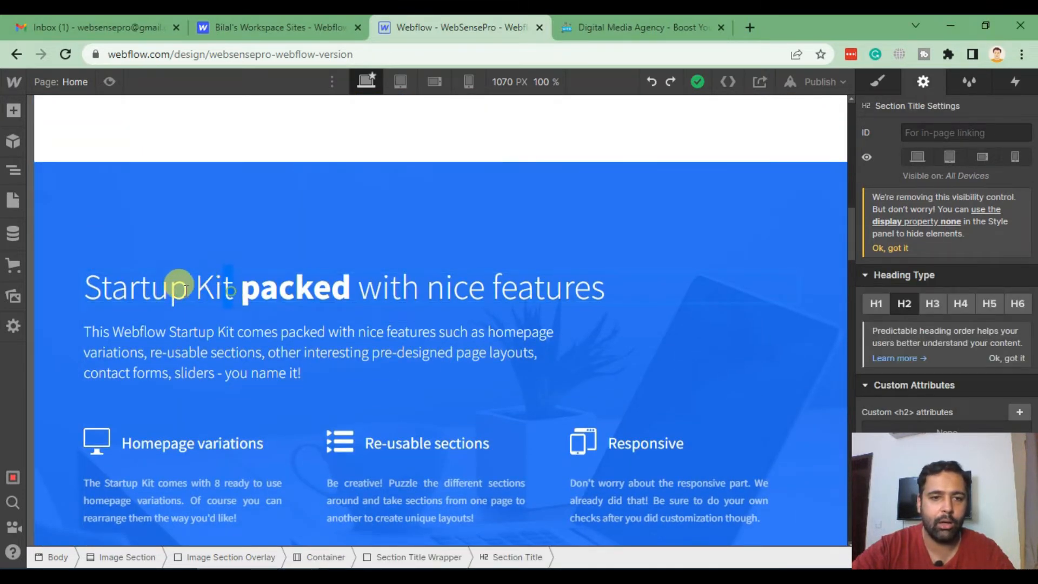
drag(185, 290, 95, 285)
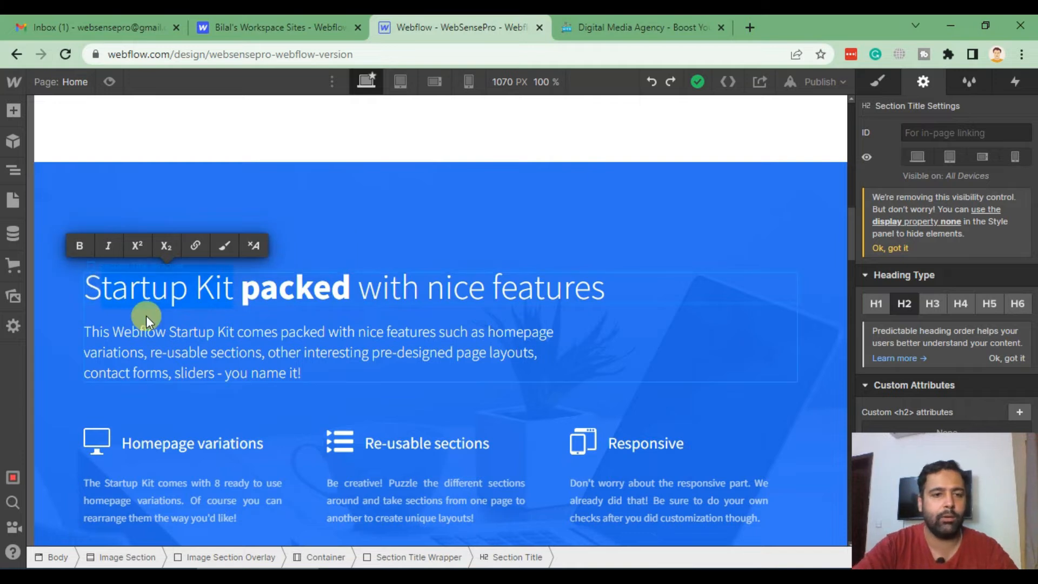
text(Digital)
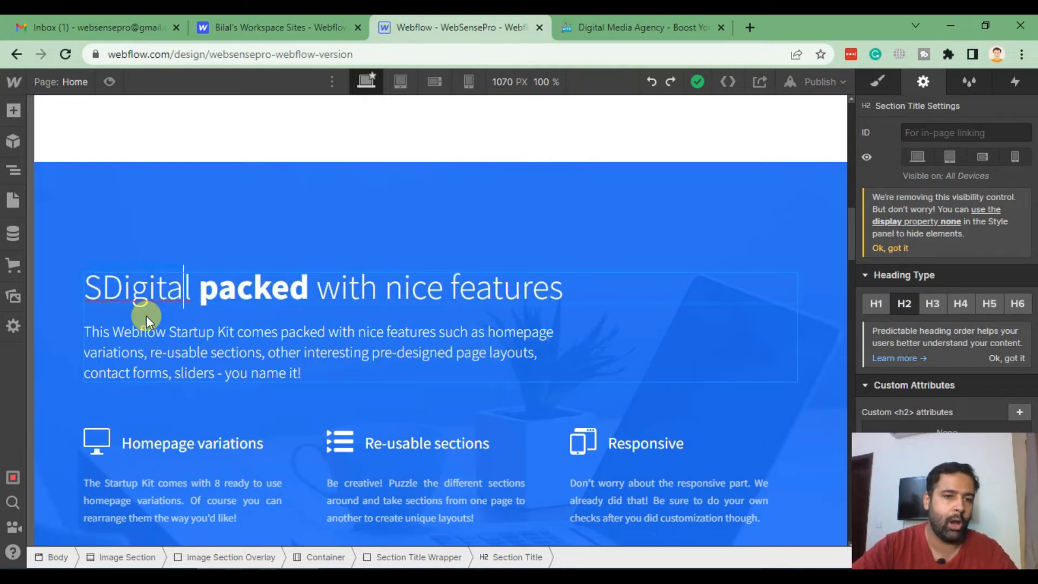
key(Left)
key(Left)
key(Left)
key(Left)
key(Left)
key(Left)
key(Left)
key(BackSpace)
key(Right)
key(Right)
key(Right)
key(Right)
key(Right)
key(Right)
key(Right)
key(Right)
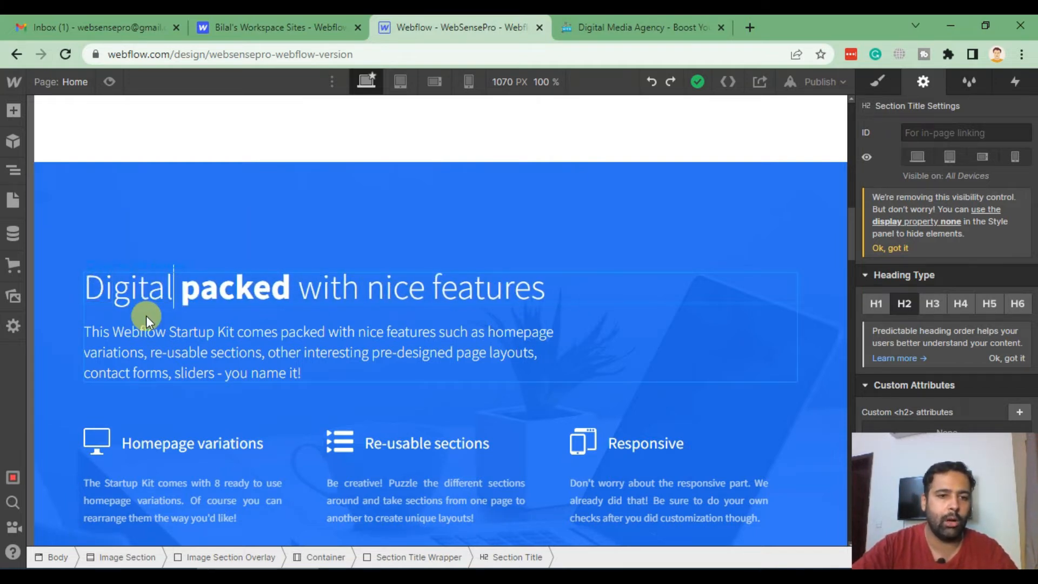
- Replace "packed with" in the features section title with "Media" in bold
key(shift+Right)
key(shift+Right)
key(shift+Right)
key(shift+Right)
key(shift+Right)
key(shift+Right)
key(shift+Right)
key(shift+Right)
key(shift+Right)
key(shift+Right)
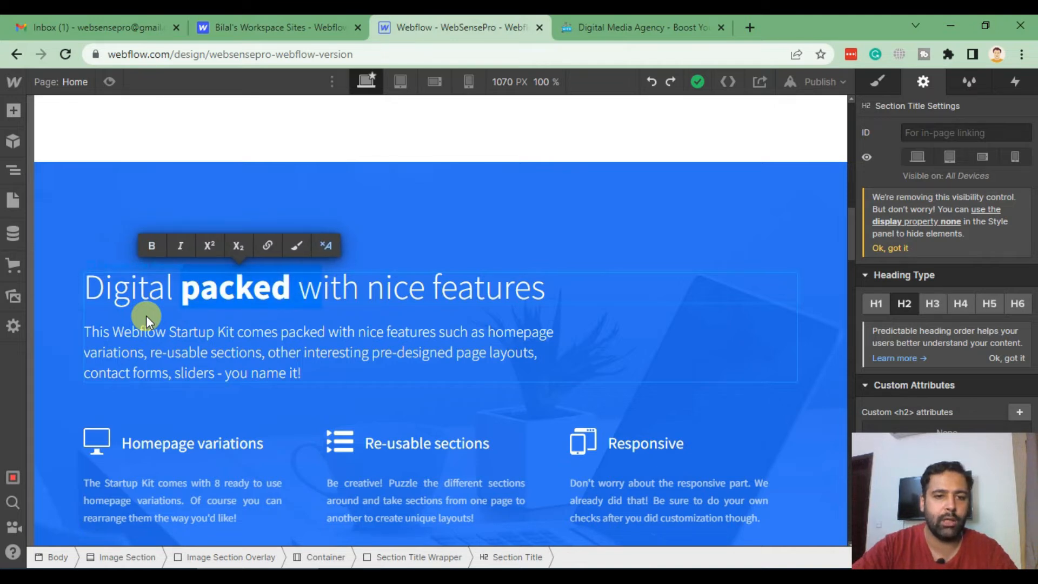
text(Meh)
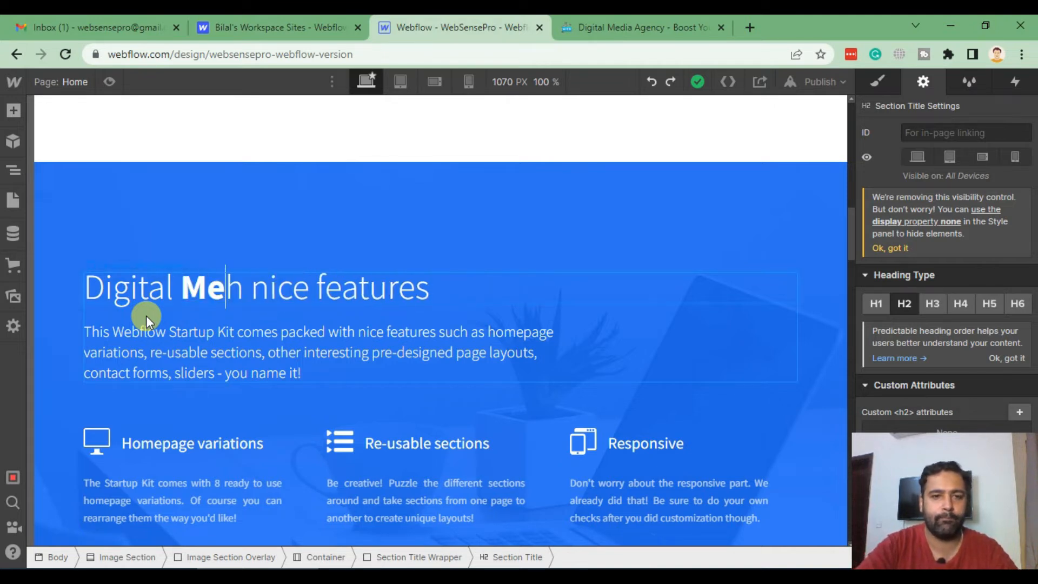
key(BackSpace)
text(d)
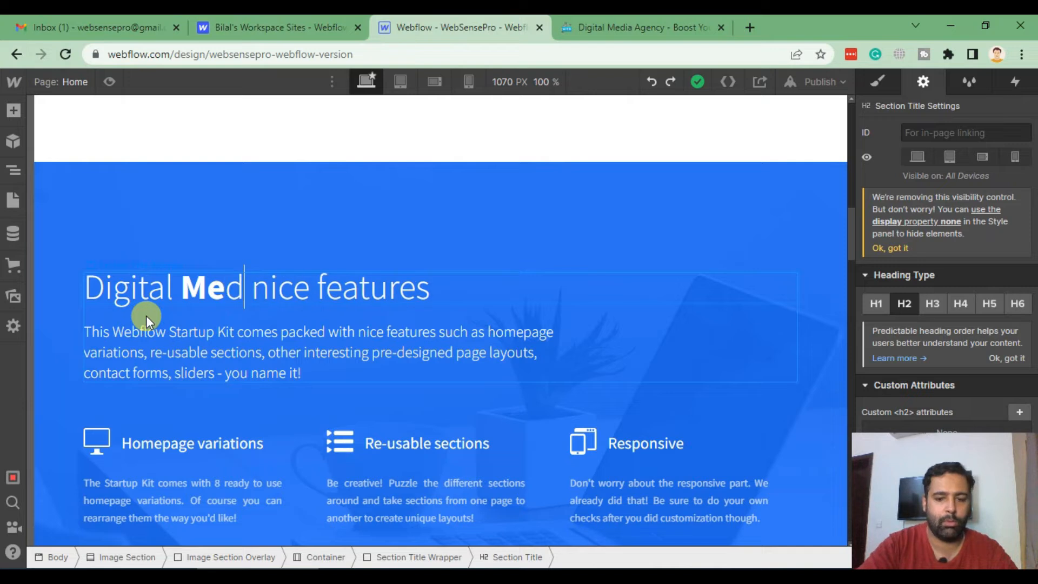
key(BackSpace)
key(BackSpace)
text(edia)
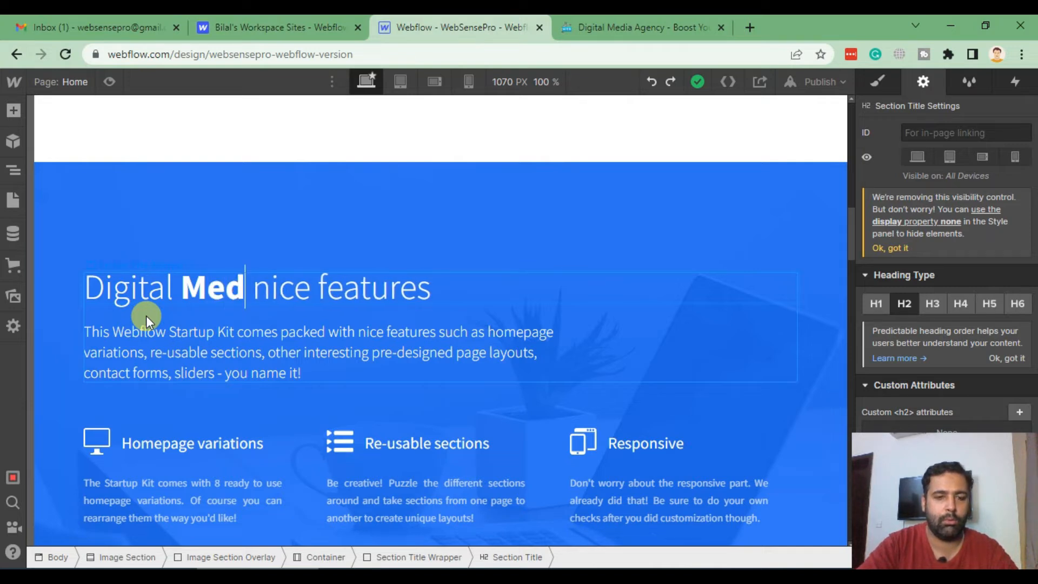
- Replace "nice features" at the end of the section title with "Agency"
key(Right)
key(shift+Right)
key(shift+Right)
key(shift+Right)
key(shift+Right)
key(shift+Right)
key(shift+Right)
key(shift+Right)
key(shift+Right)
key(shift+Right)
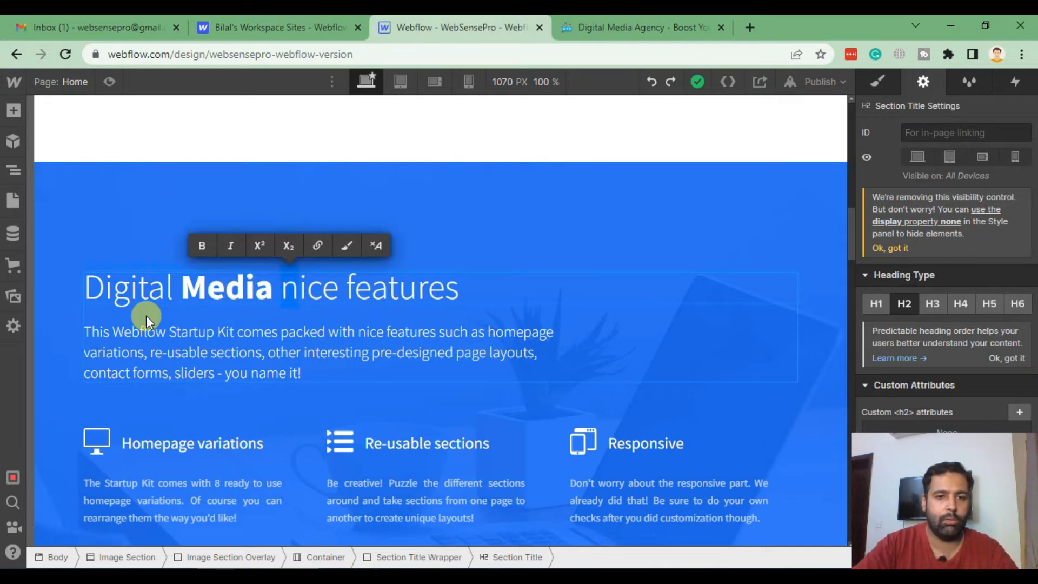
key(shift+Right)
key(shift+Right)
key(shift+Right)
key(shift+Right)
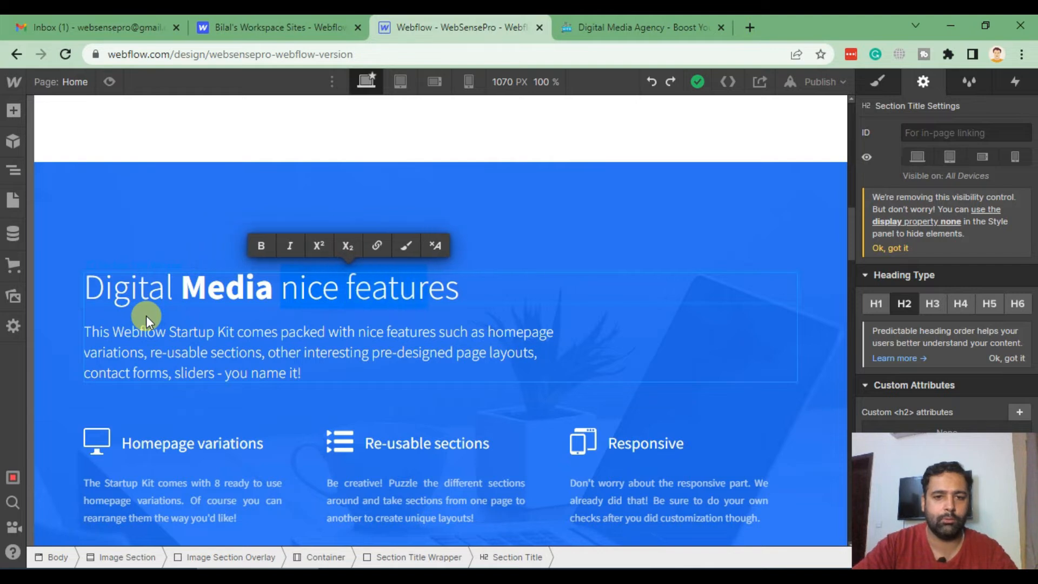
text(Agency)
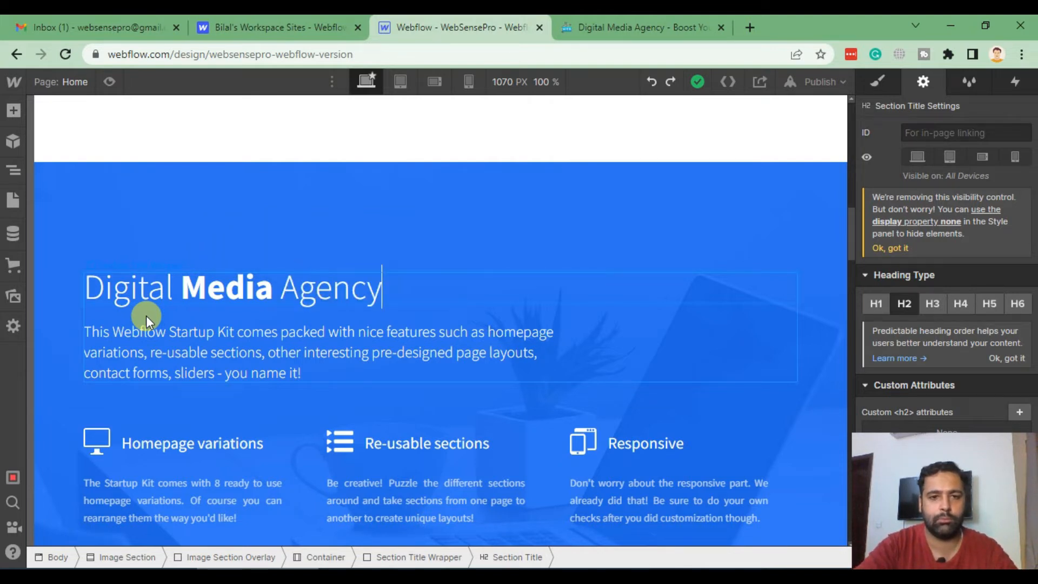
- Copy the opening sentence under the "Digital Media Agency" heading on the live websensepro.com site, from "WebSensePro is a leading" to "Google Adwords."
click(269, 330)
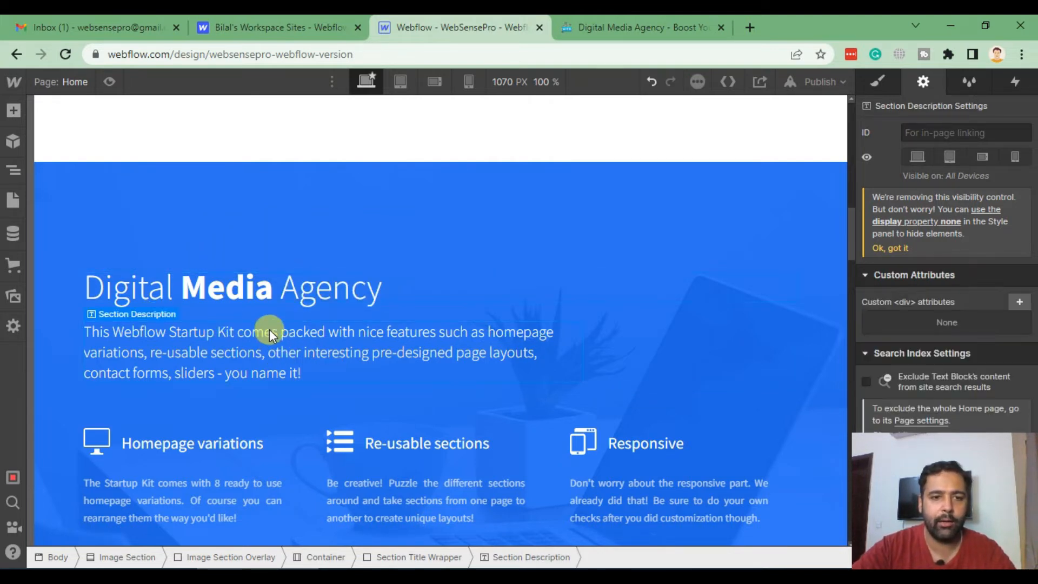
click(611, 27)
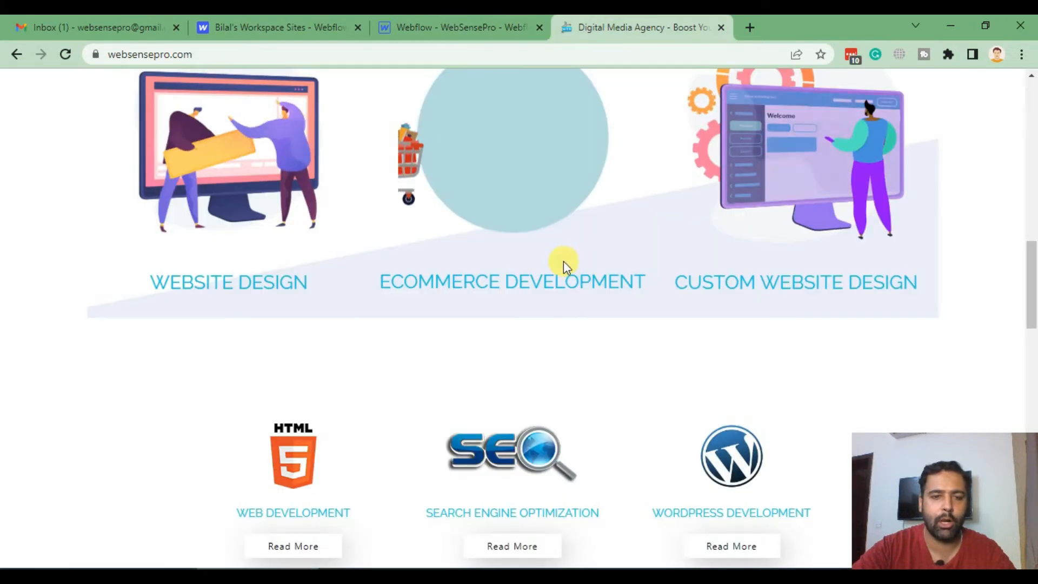
scroll(572, 302, down, 2)
scroll(588, 345, down, 5)
scroll(554, 448, up, 10)
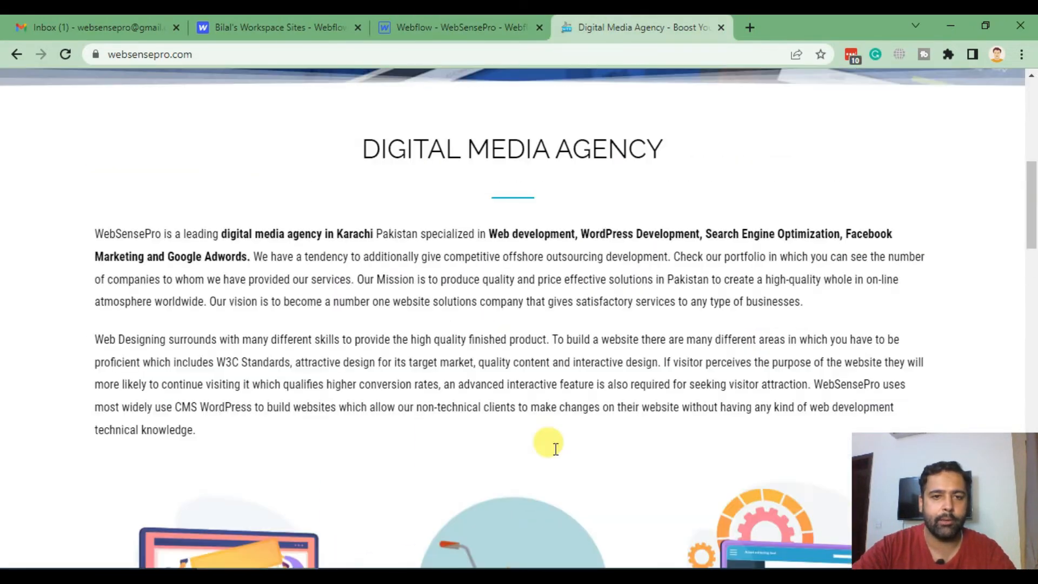
scroll(300, 332, down, 3)
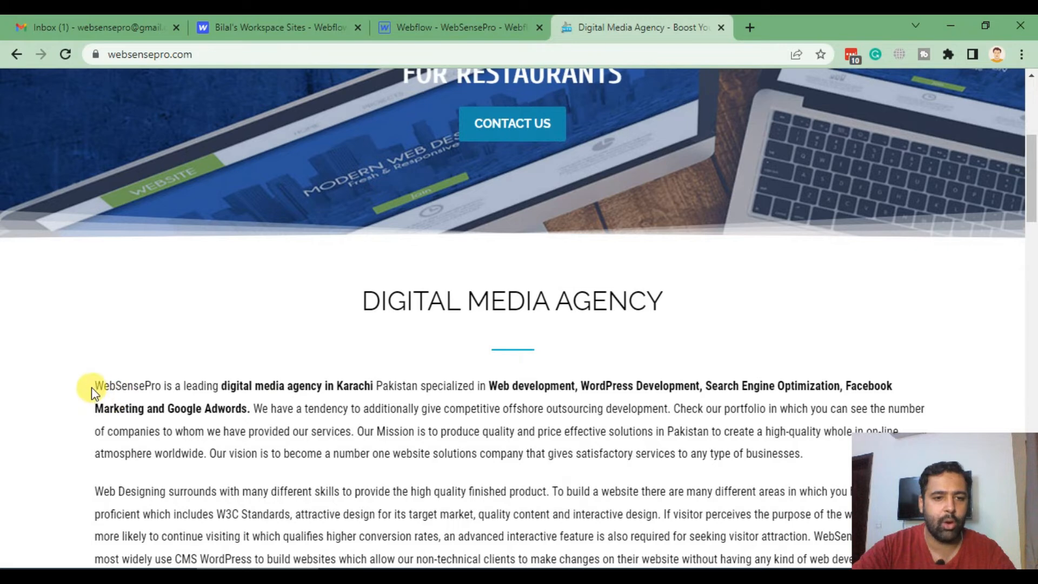
drag(91, 386, 243, 398)
key(ctrl+c)
- Back in Webflow, replace the whole section description under the "Digital Media Agency" title with the copied sentence
click(459, 27)
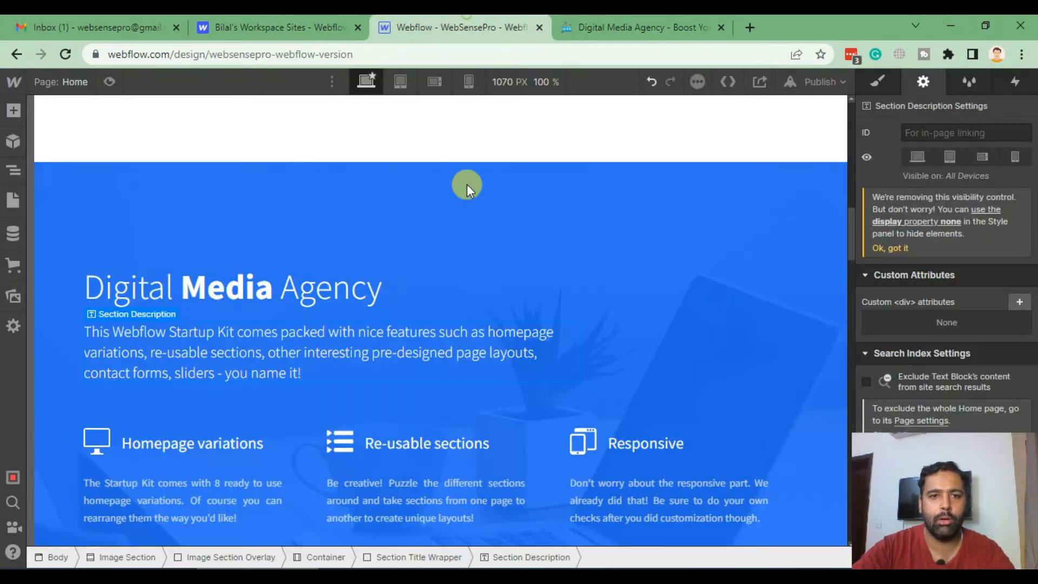
double_click(242, 373)
key(ctrl+v)
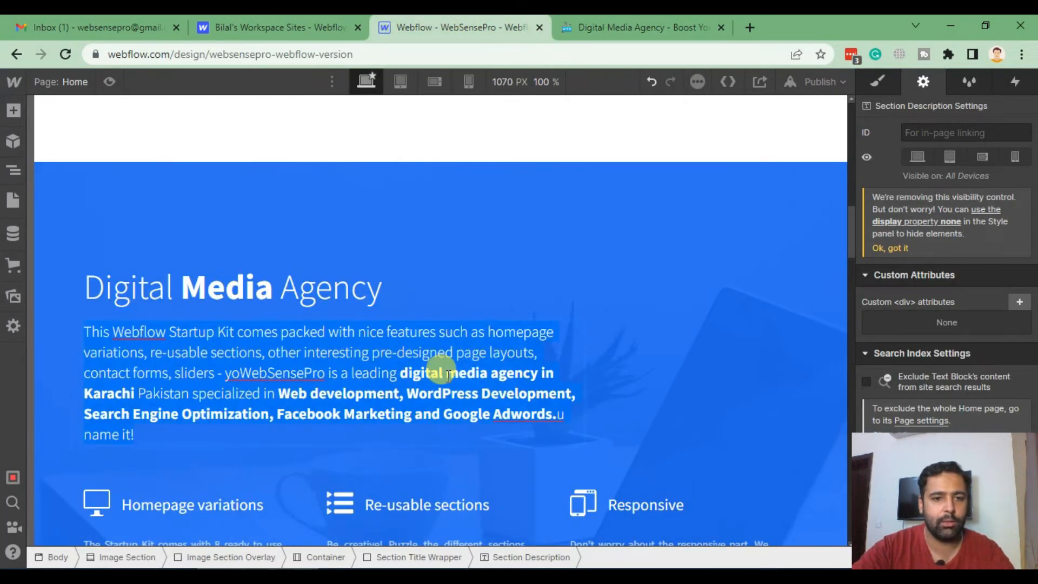
key(ctrl+v)
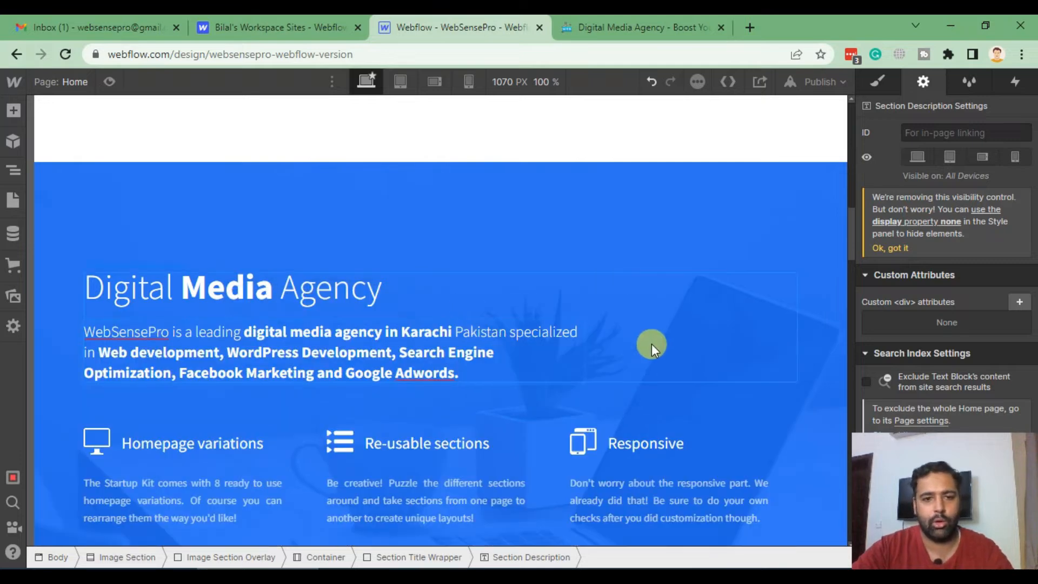
key(Escape)
click(611, 314)
scroll(638, 216, down, 5)
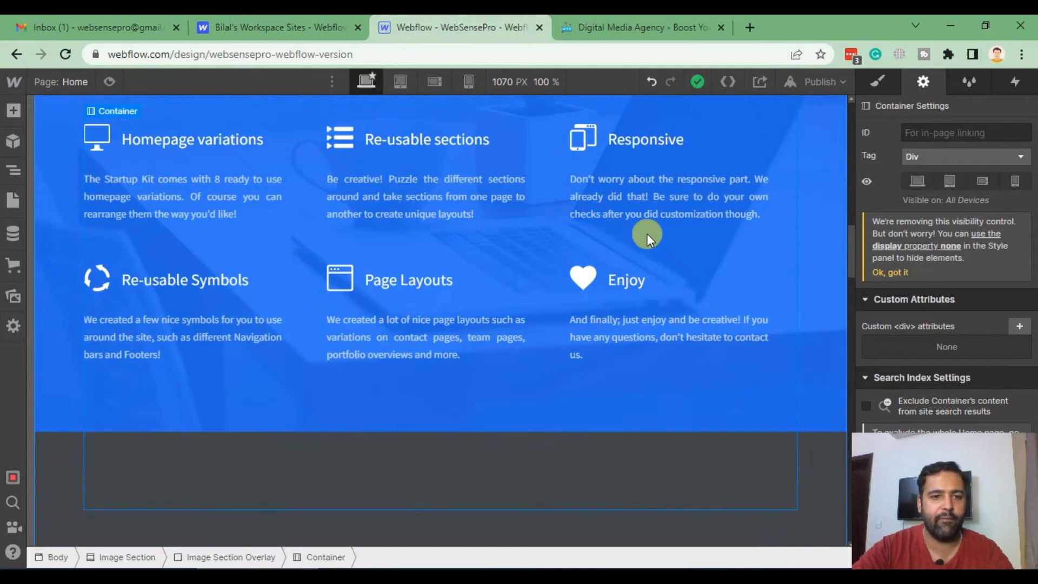
- Check the first service name on the live websensepro.com site and retitle the "Homepage variations" feature as "Web Development" in Webflow
scroll(640, 246, up, 7)
scroll(626, 253, down, 2)
scroll(625, 251, down, 3)
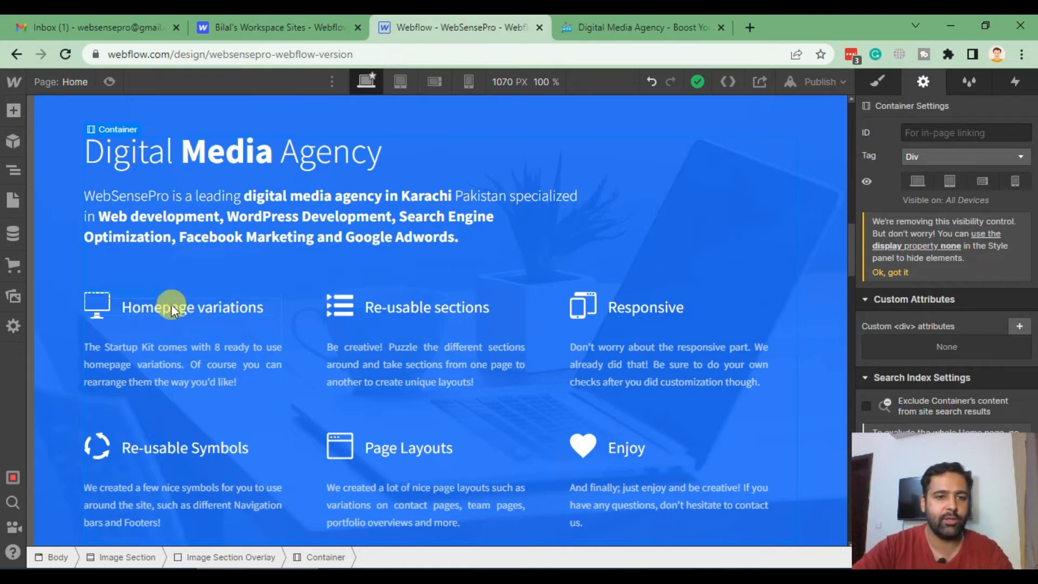
double_click(170, 305)
triple_click(260, 316)
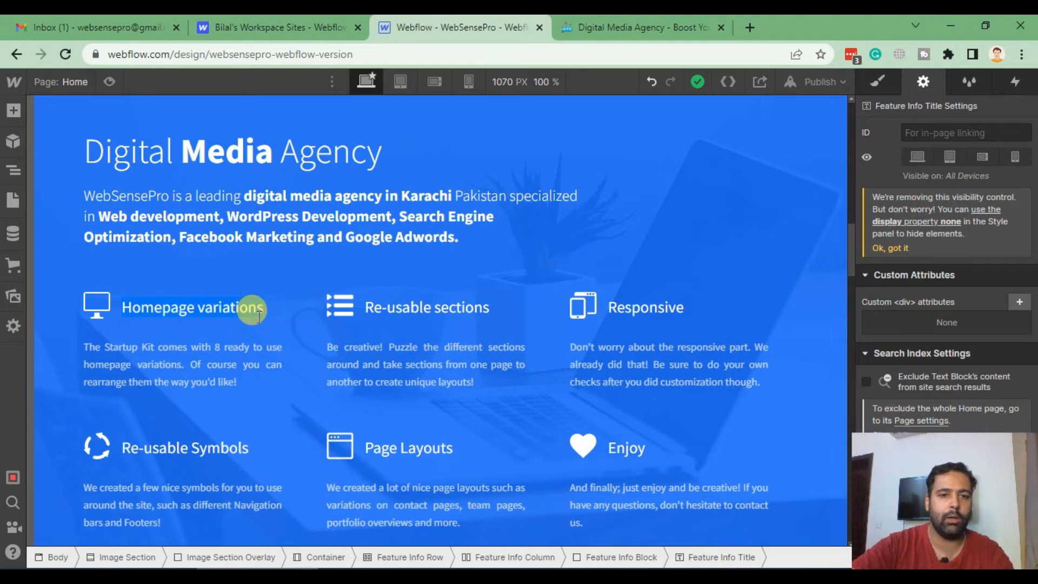
click(638, 27)
scroll(782, 227, down, 7)
scroll(782, 221, down, 9)
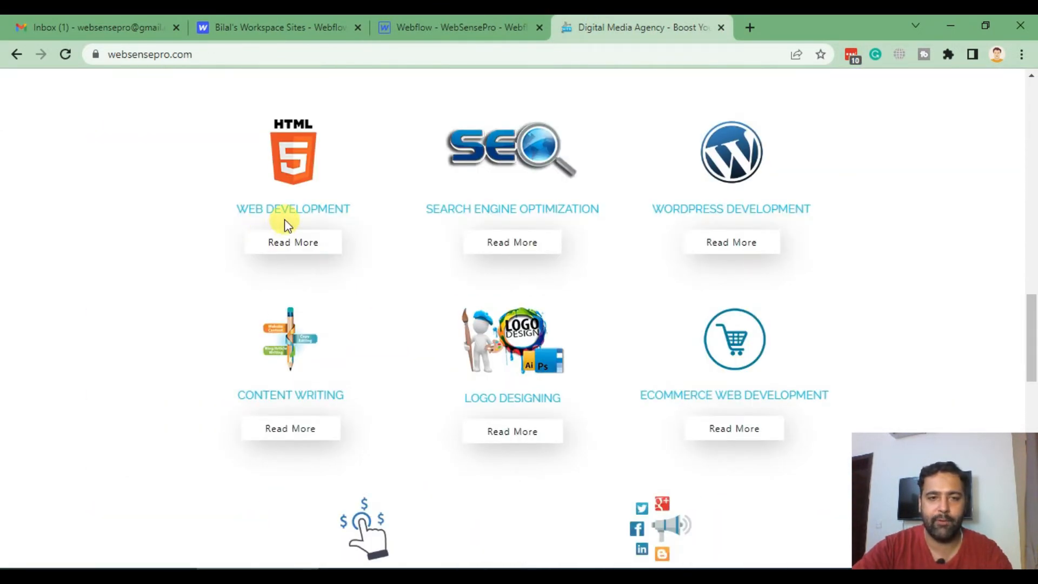
click(463, 28)
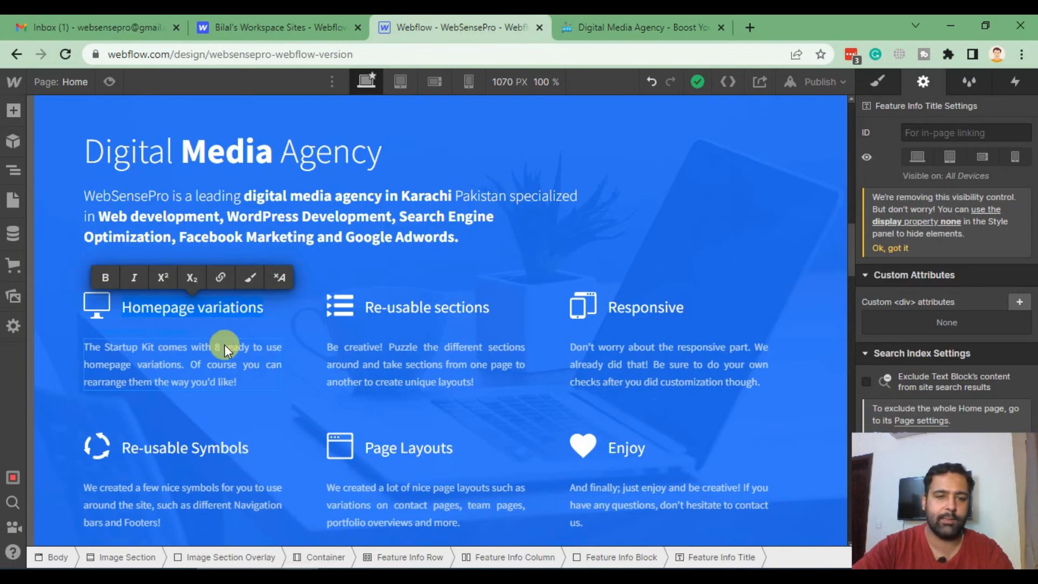
text(Web De)
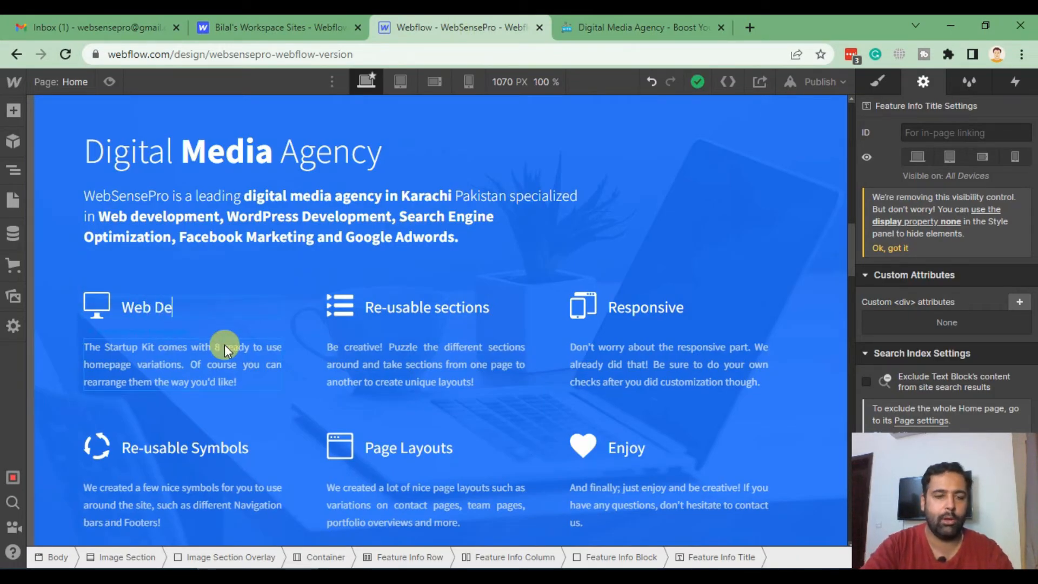
text(velopment)
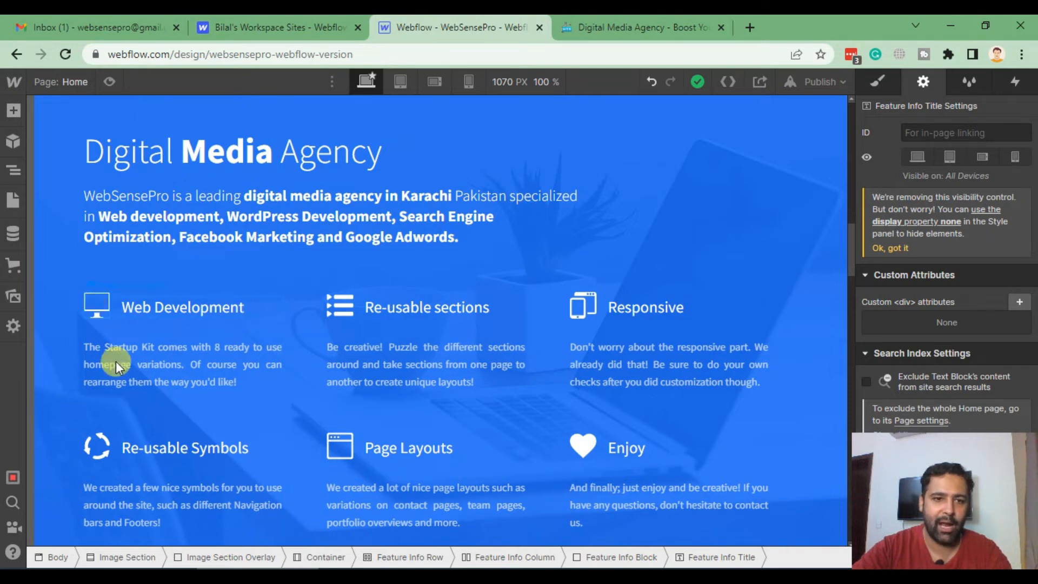
- Delete the description paragraphs under all six feature titles in the "Digital Media Agency" section
click(174, 373)
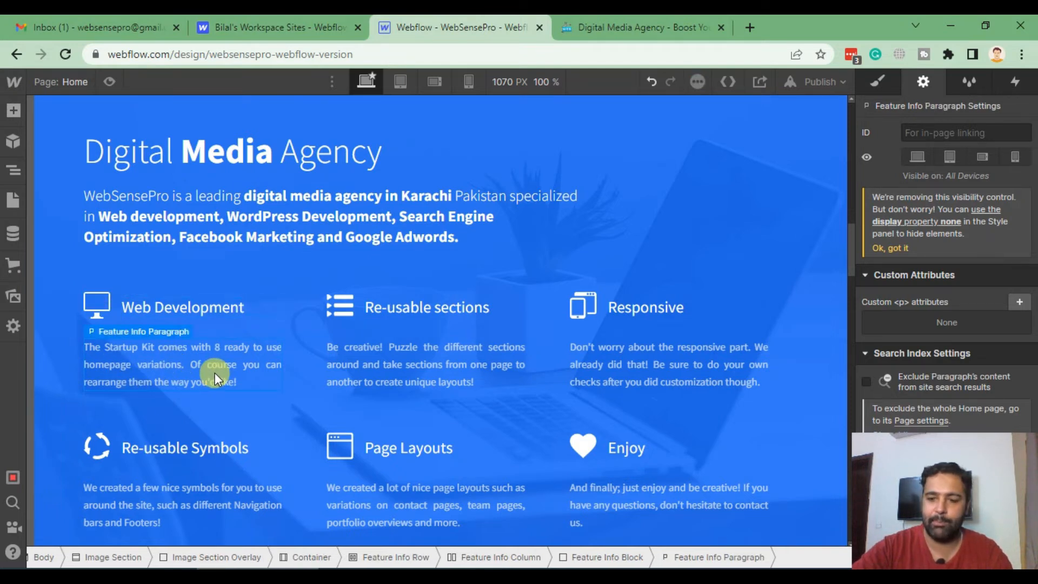
key(Delete)
click(397, 353)
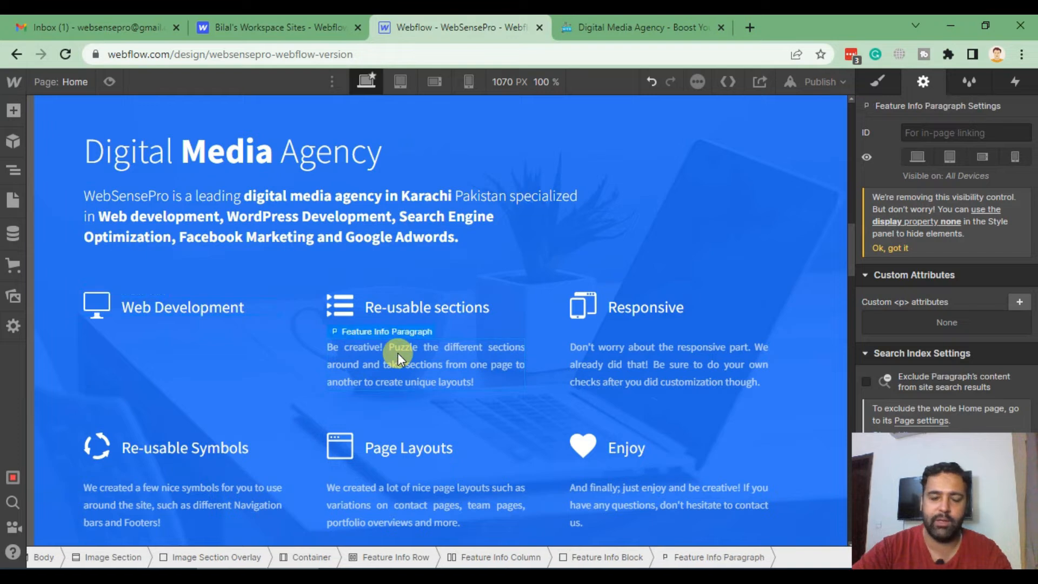
key(Delete)
click(605, 375)
key(Delete)
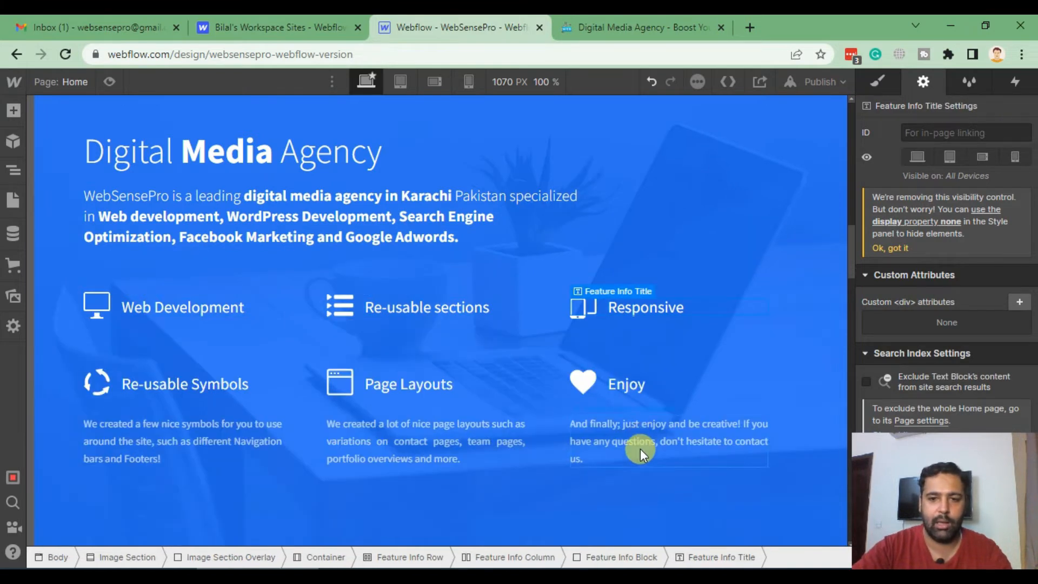
click(614, 443)
key(Delete)
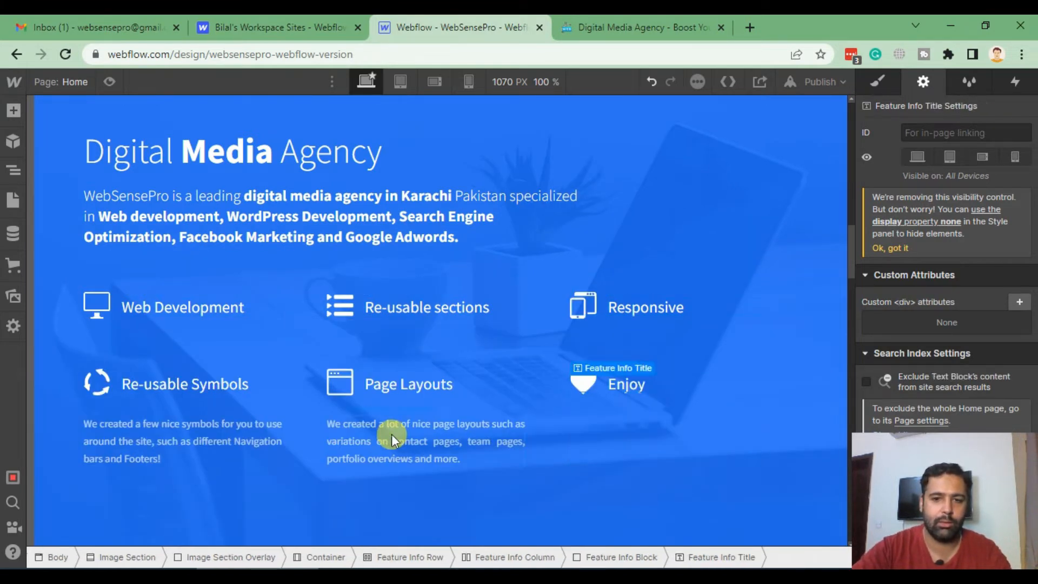
click(392, 433)
key(Delete)
click(238, 440)
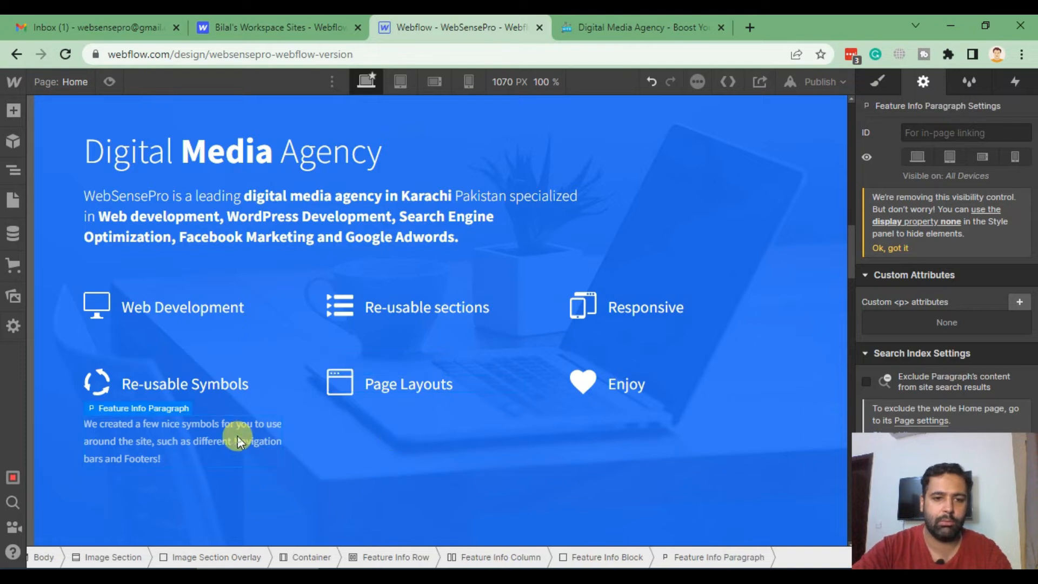
key(Delete)
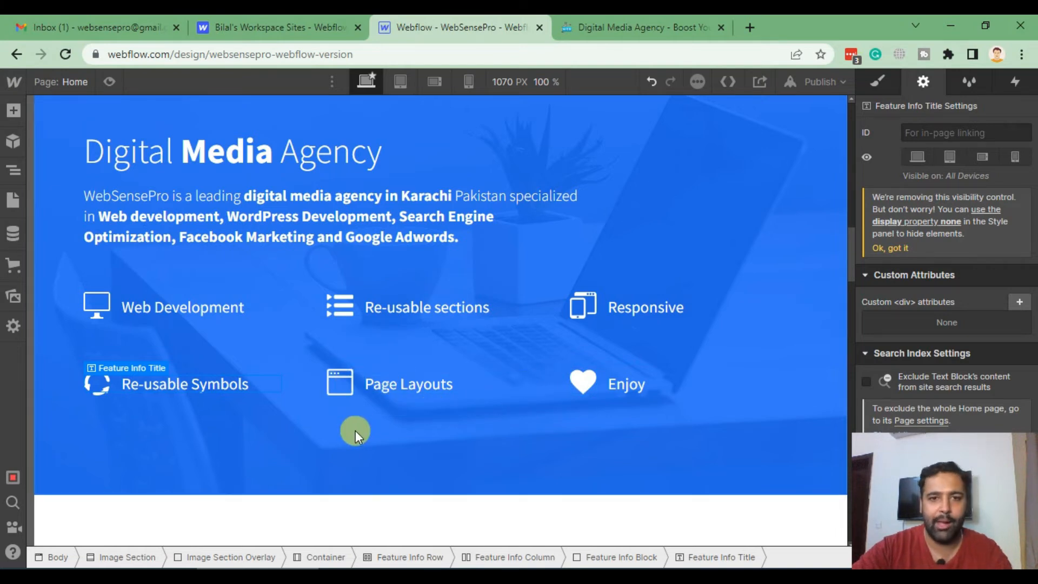
- Select the monitor icon beside "Web Development" for replacement and open flaticon.com in a new browser tab
click(102, 309)
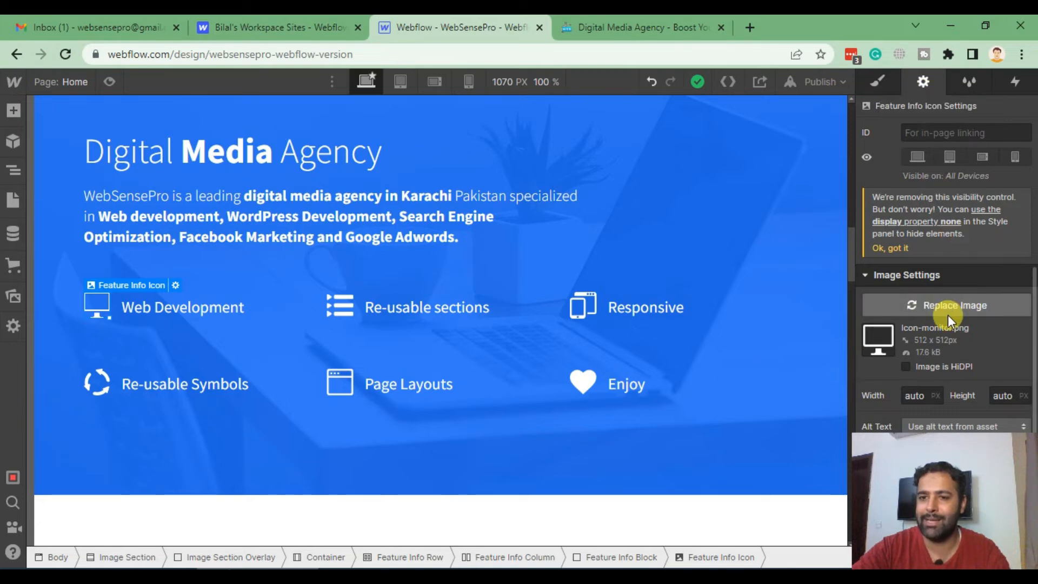
click(752, 29)
text(fla)
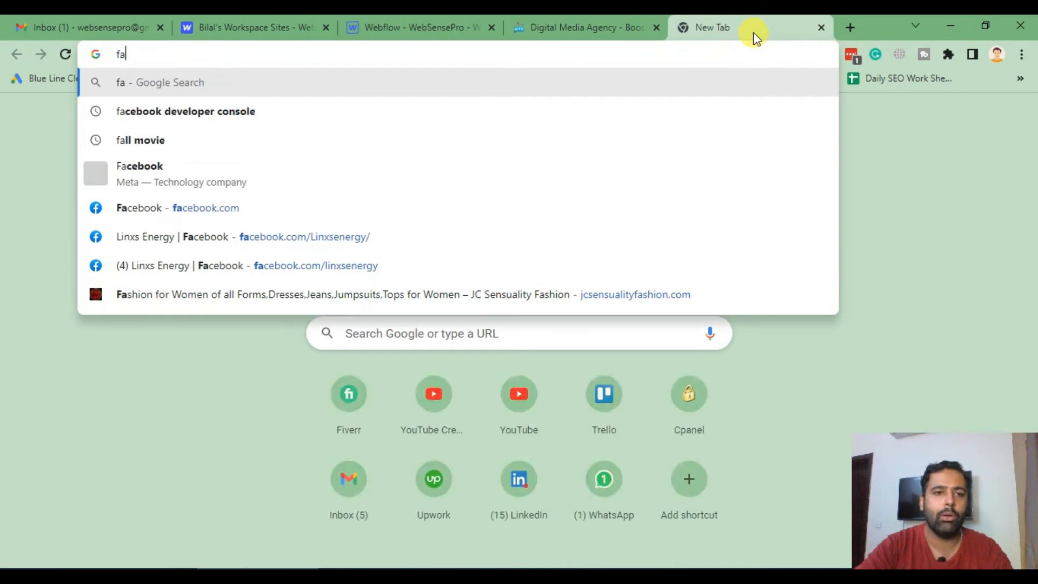
key(BackSpace)
text(lat)
key(Up)
key(Up)
key(Up)
key(Up)
key(Up)
key(Up)
key(Up)
key(Up)
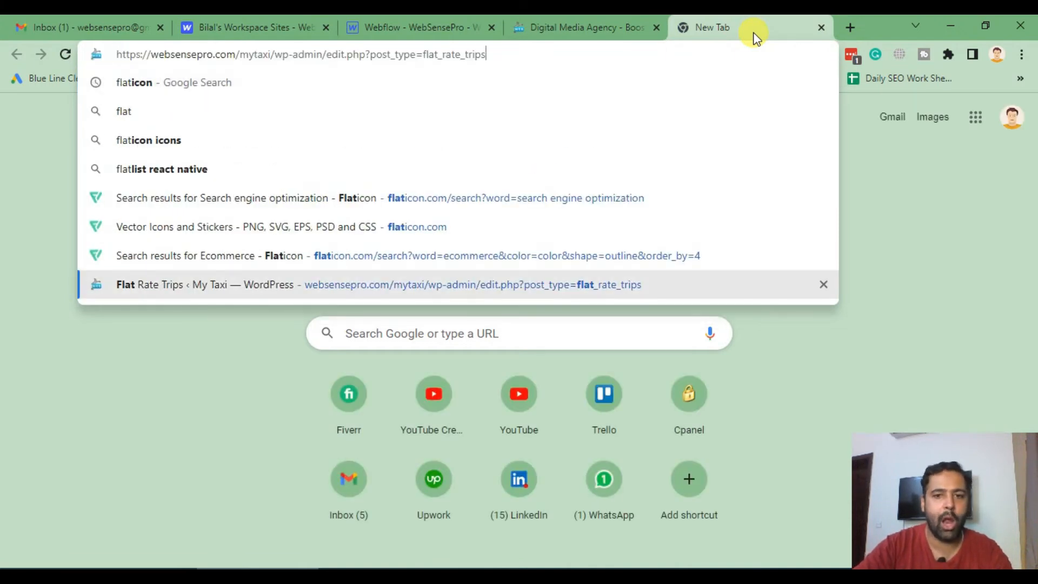
text(icon.)
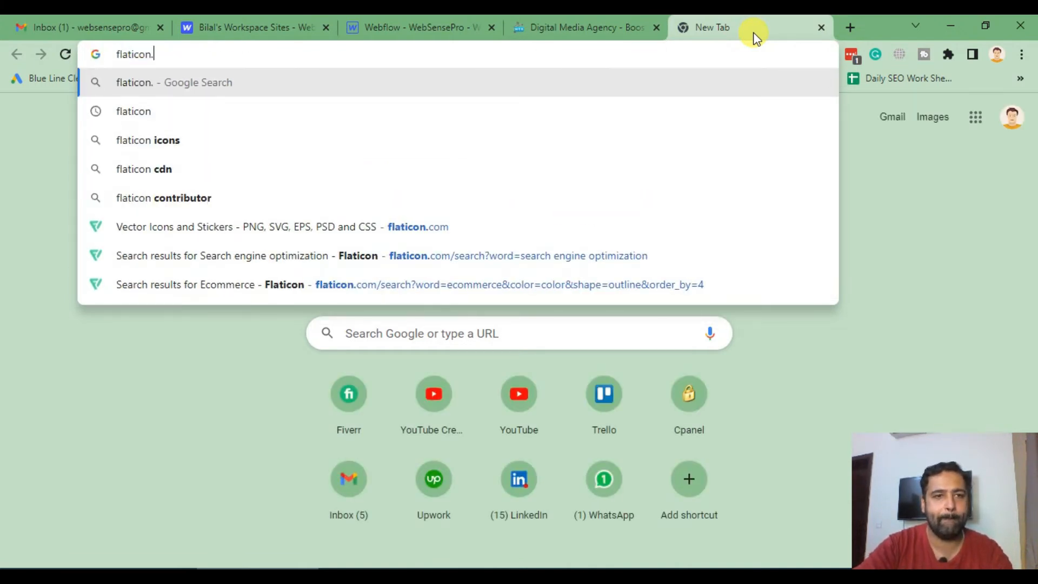
key(Return)
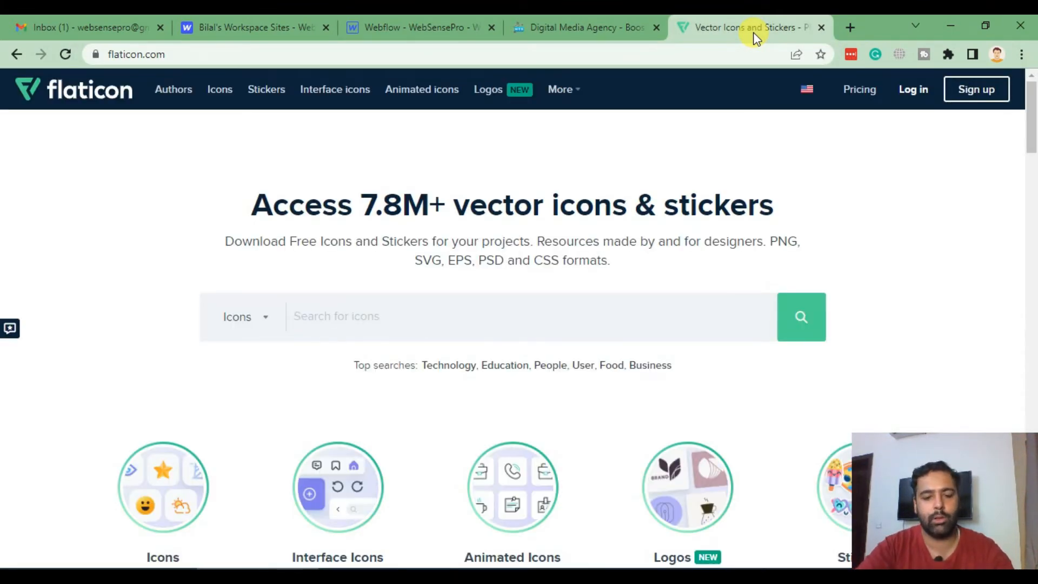
- Search Flaticon for "web development" icons
key(space)
scroll(186, 262, up, 6)
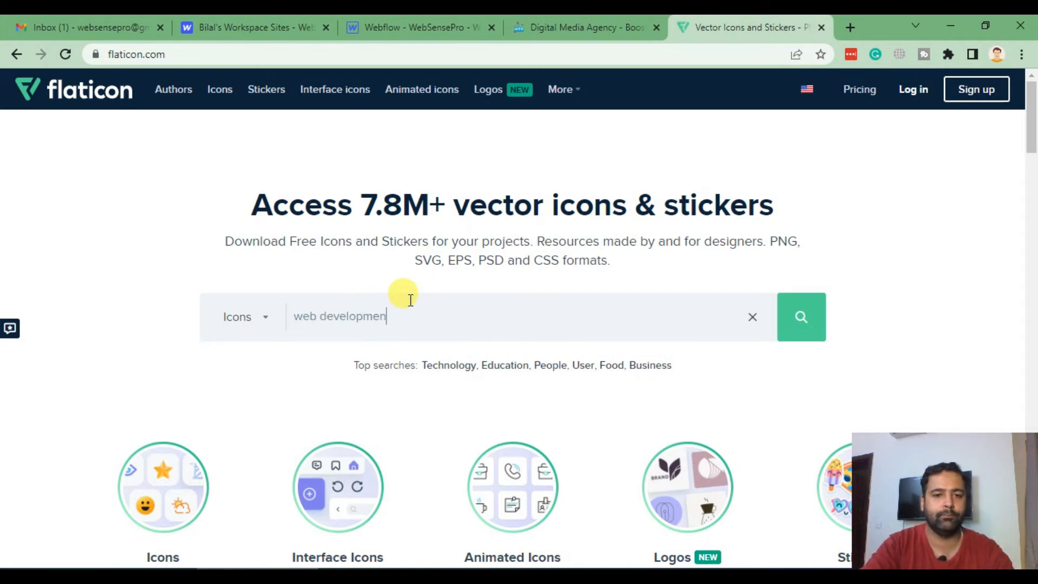
key(Return)
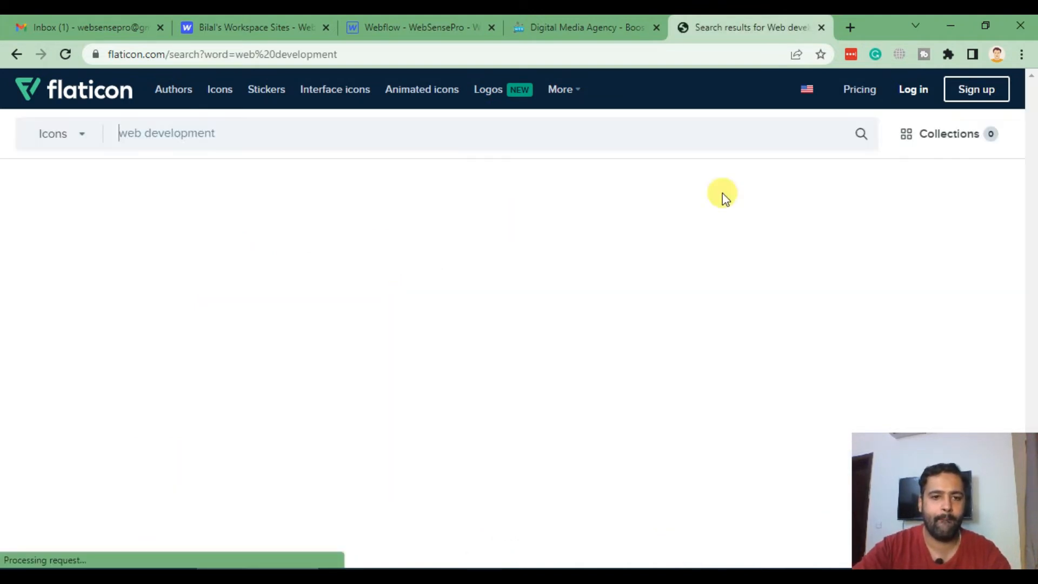
- Download the free version of the round blue Coding icon by Freepik from the search results
scroll(646, 237, down, 3)
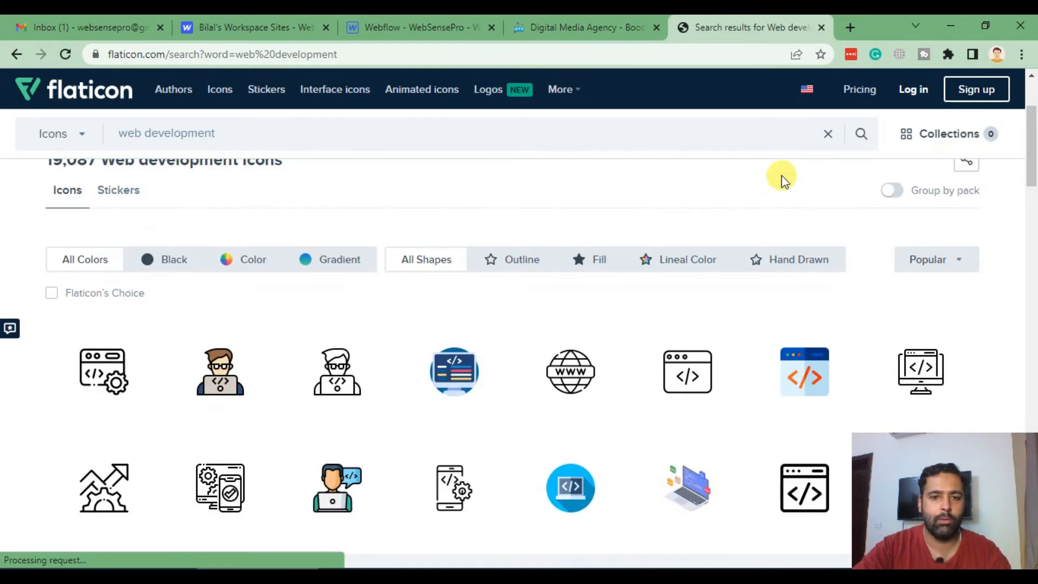
scroll(783, 183, down, 3)
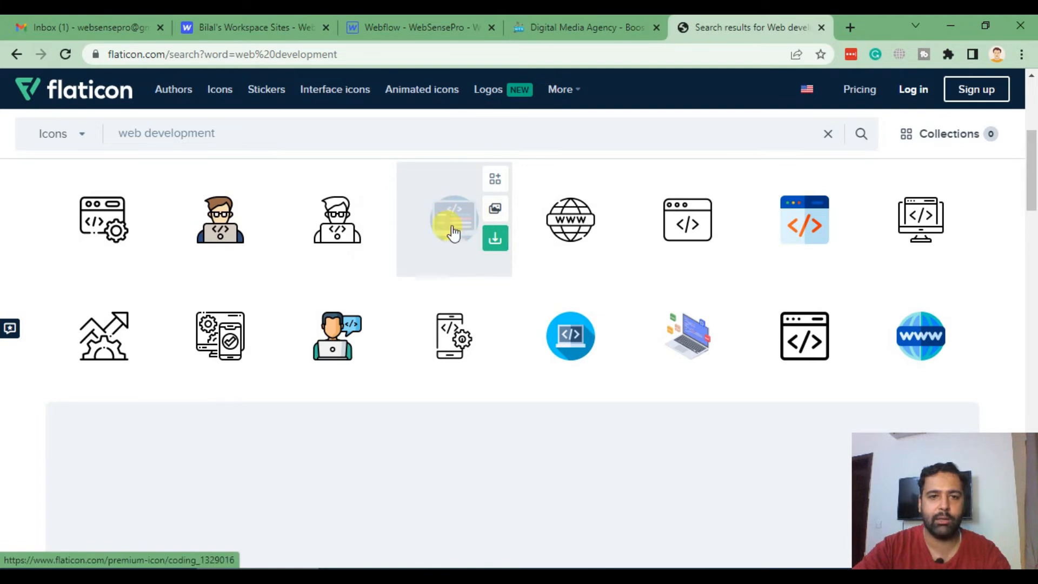
click(494, 241)
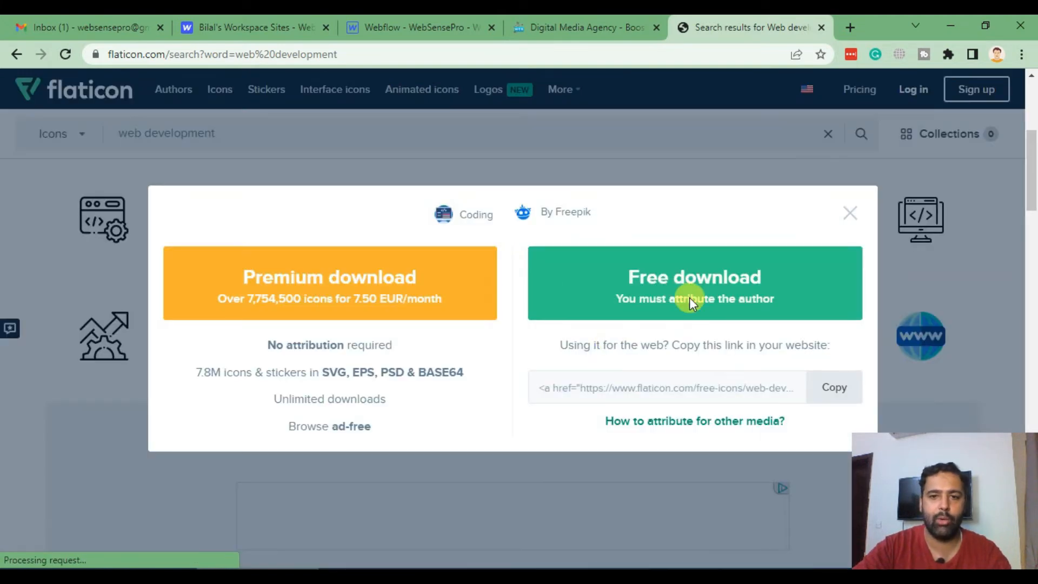
click(689, 298)
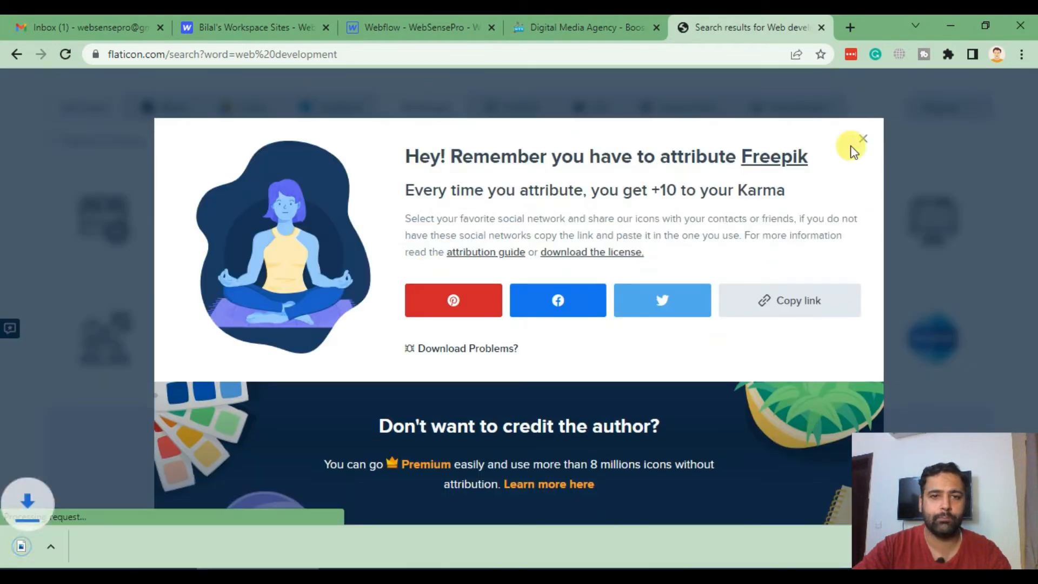
click(445, 89)
- Back in Webflow, replace the Web Development feature's icon with the downloaded coding (1).png, uploading it to the site assets
click(419, 30)
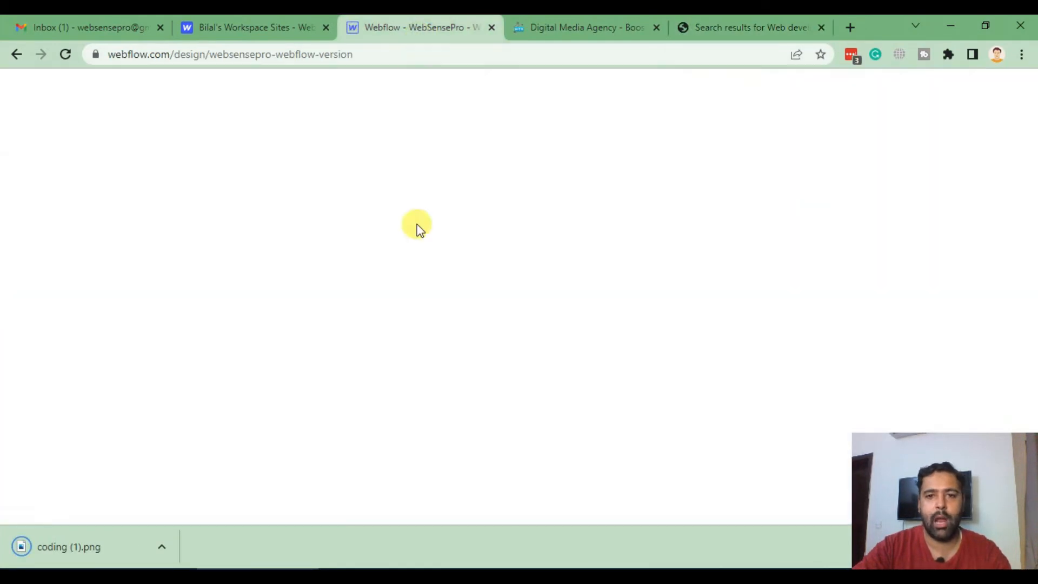
click(962, 306)
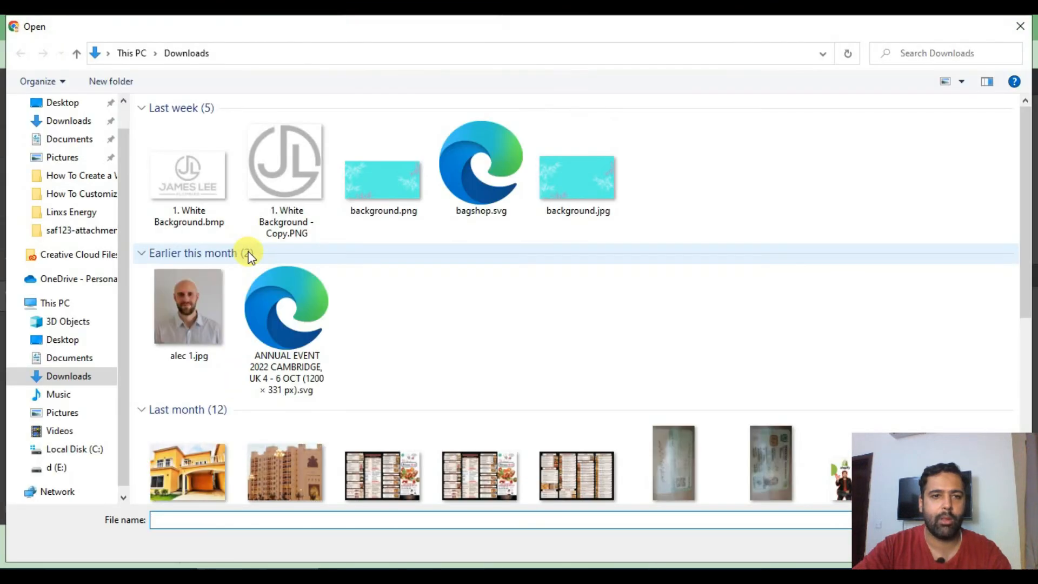
double_click(189, 189)
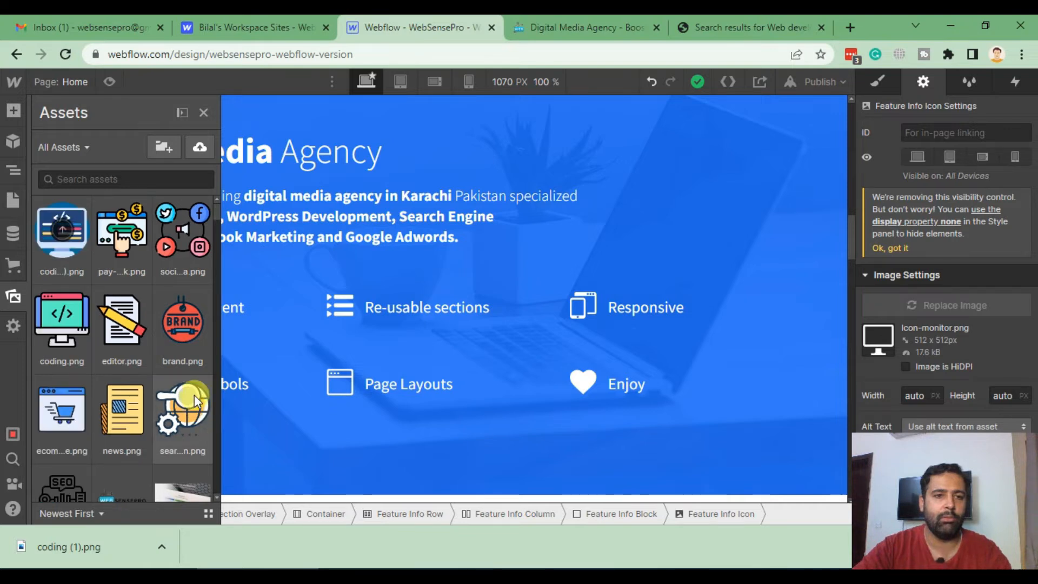
click(64, 253)
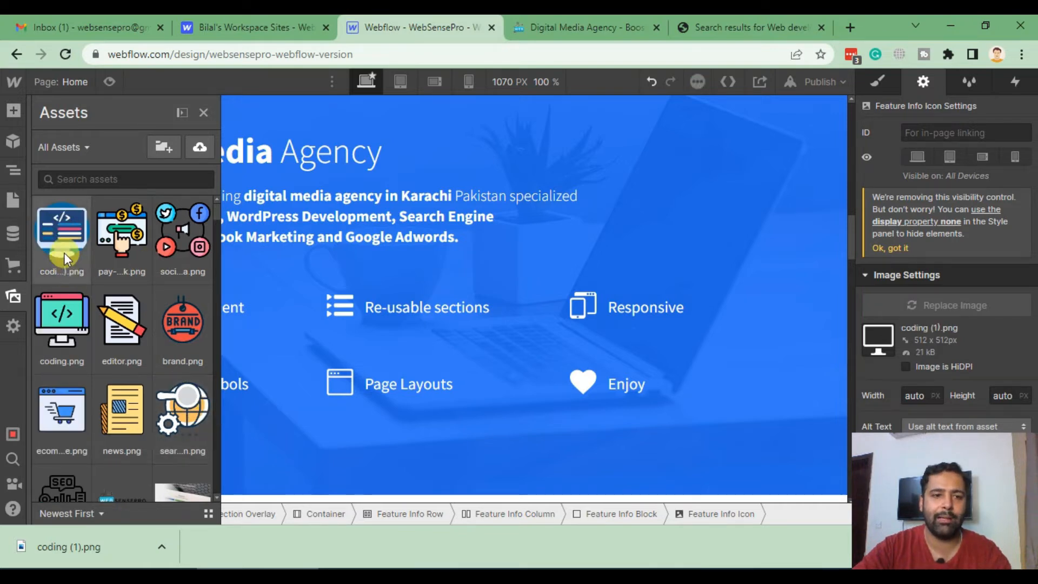
click(64, 251)
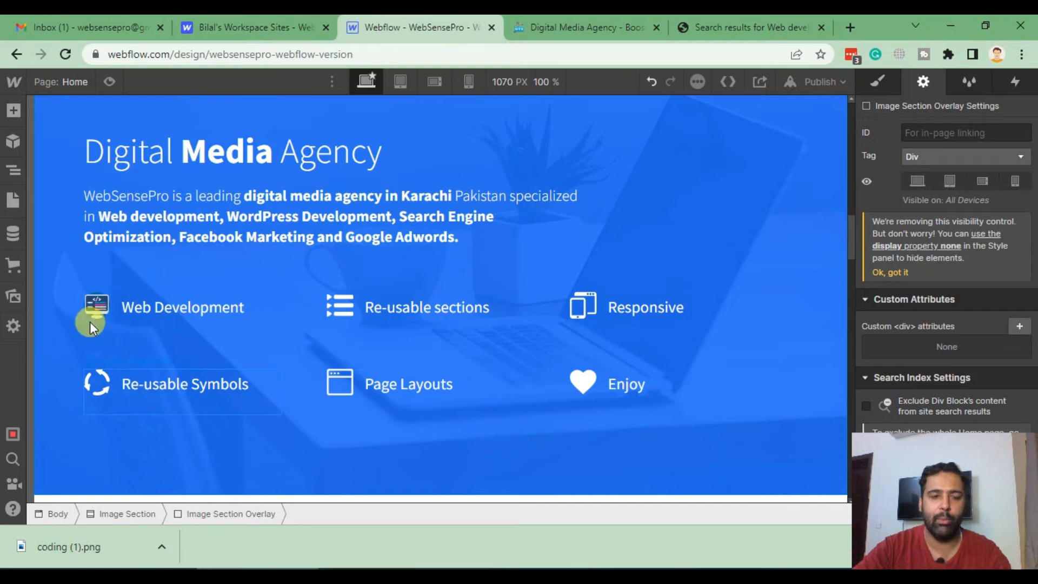
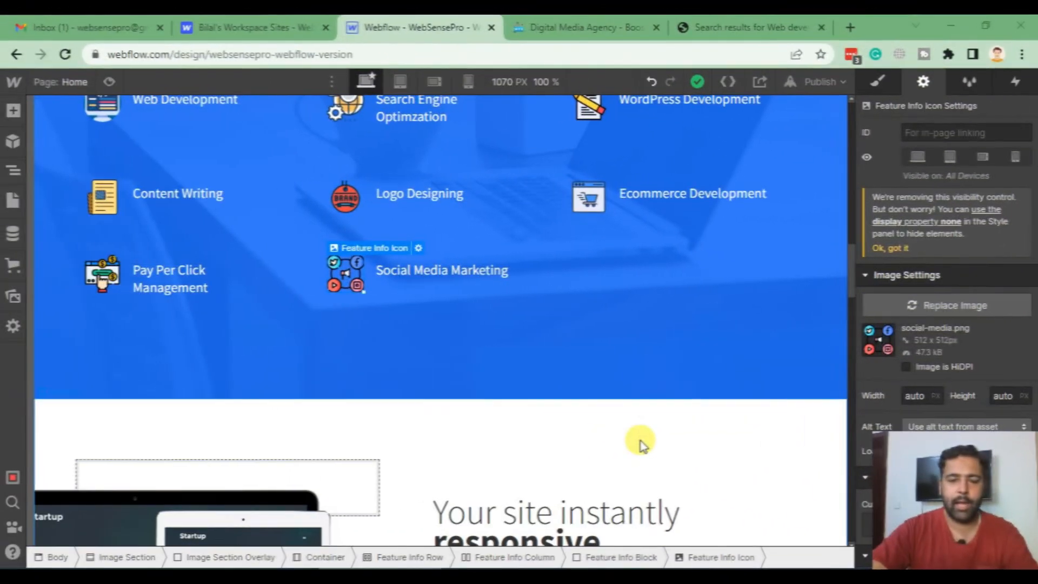
- Review the completed "Digital Media Agency" services section and preview the home page at desktop width up to the hero
scroll(758, 335, up, 5)
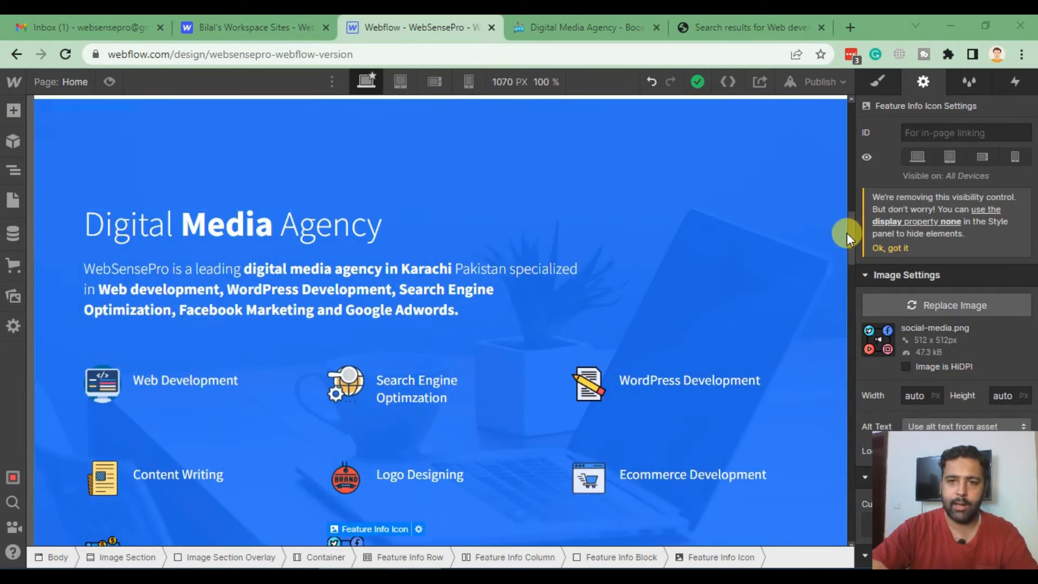
scroll(848, 260, down, 3)
scroll(849, 248, up, 2)
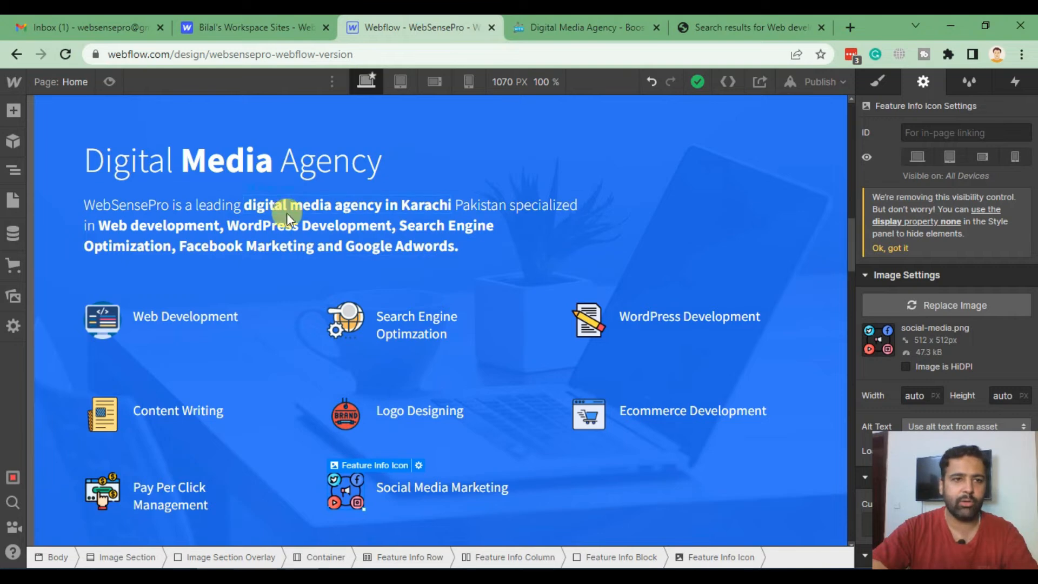
click(108, 82)
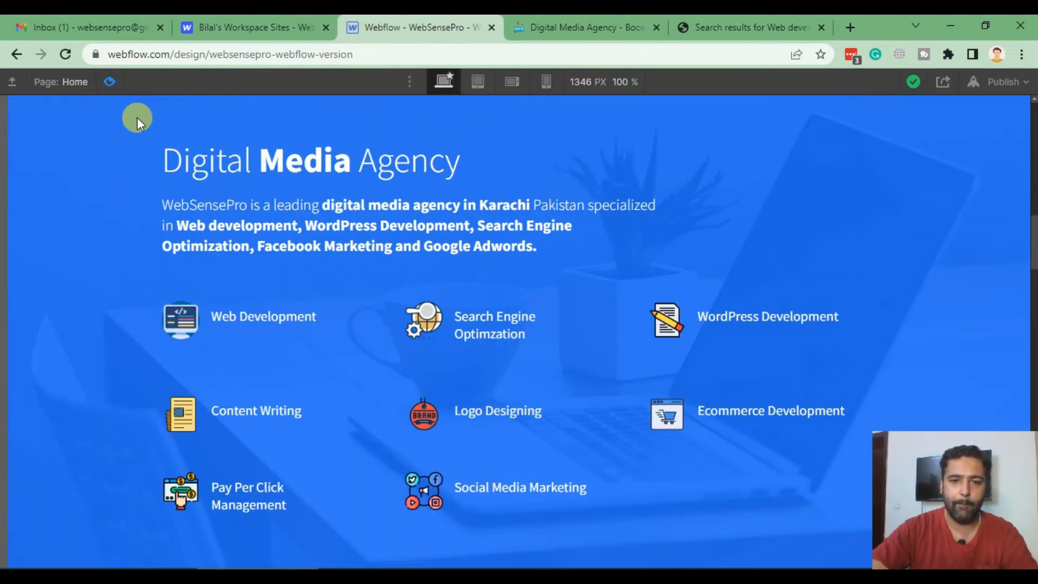
scroll(164, 235, down, 10)
scroll(163, 235, up, 10)
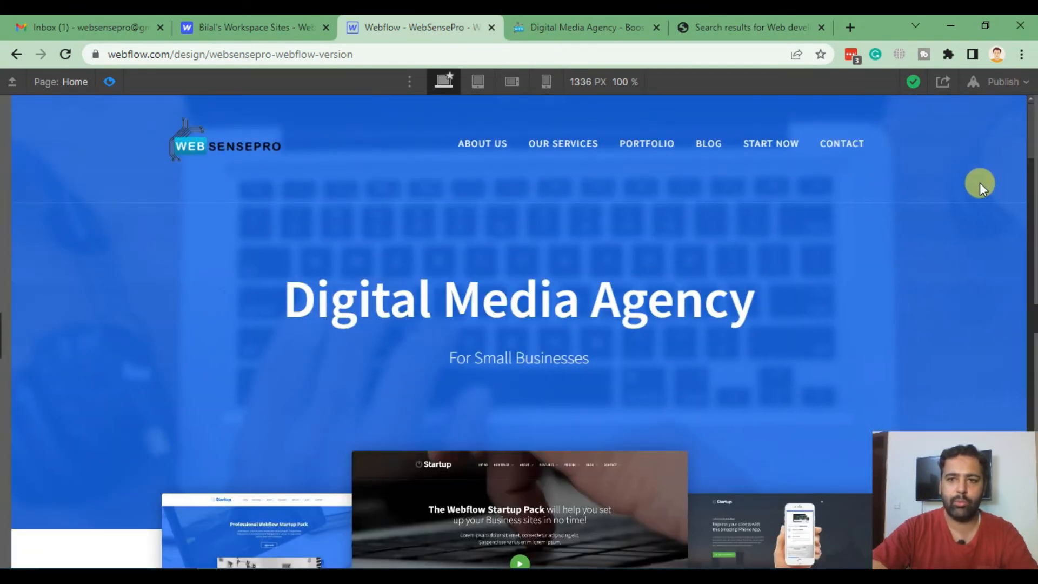
drag(1030, 141, 1019, 97)
- Preview the home page at portrait mobile width and again at desktop width, checking the hero and the sections below it
click(545, 83)
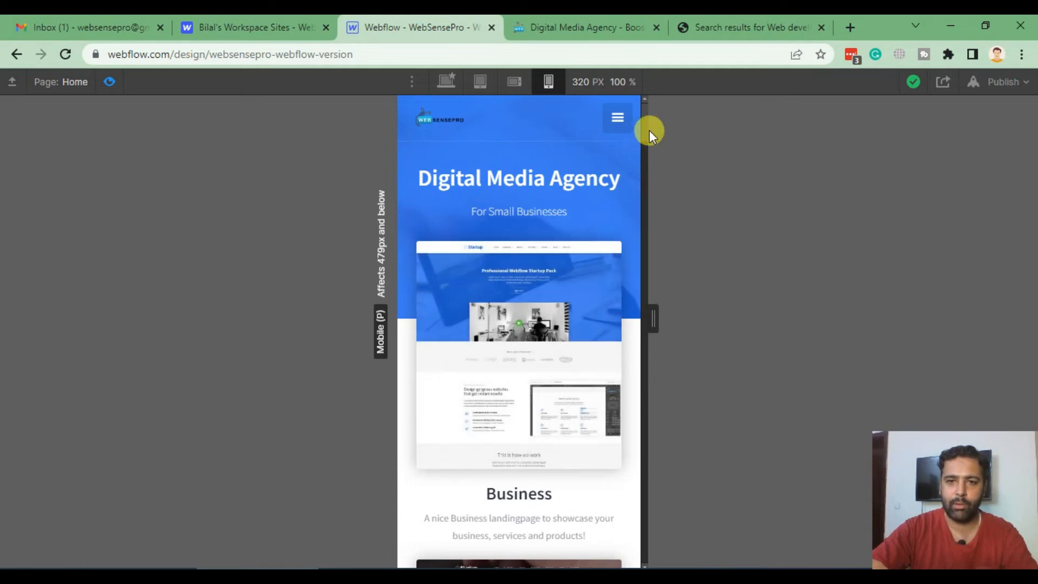
drag(645, 128, 643, 95)
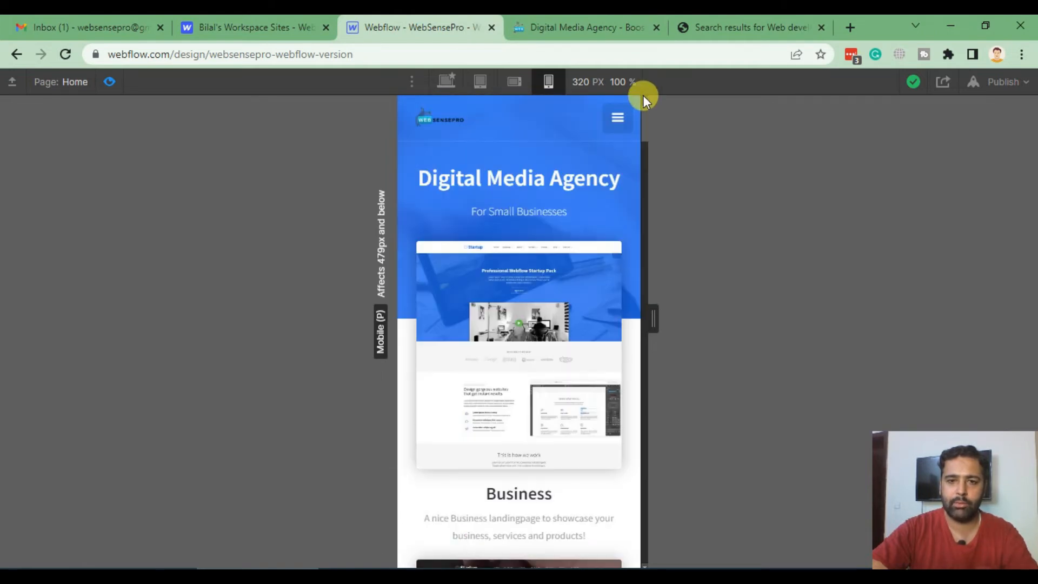
click(609, 128)
click(614, 126)
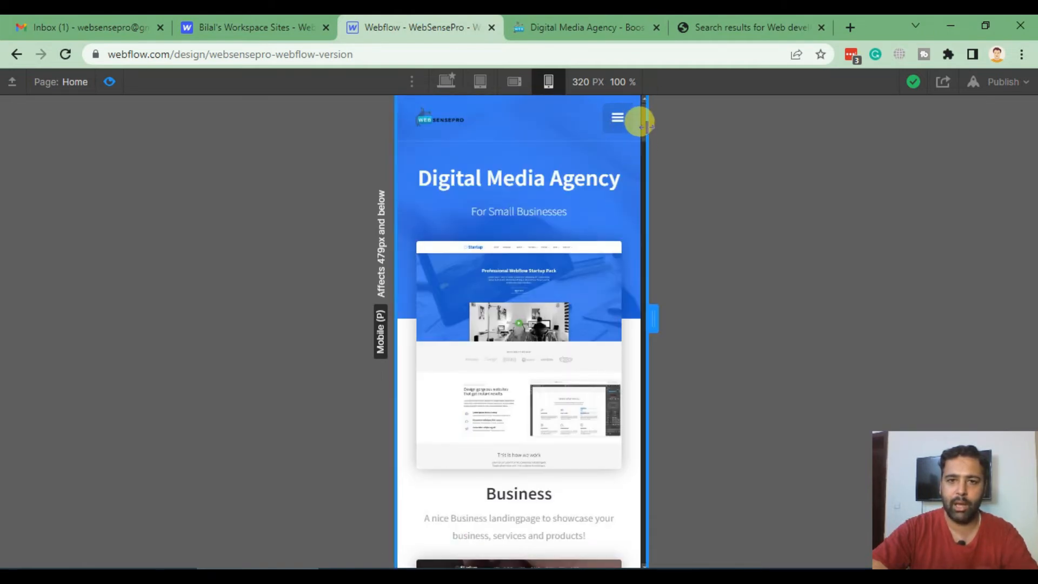
drag(644, 124, 635, 103)
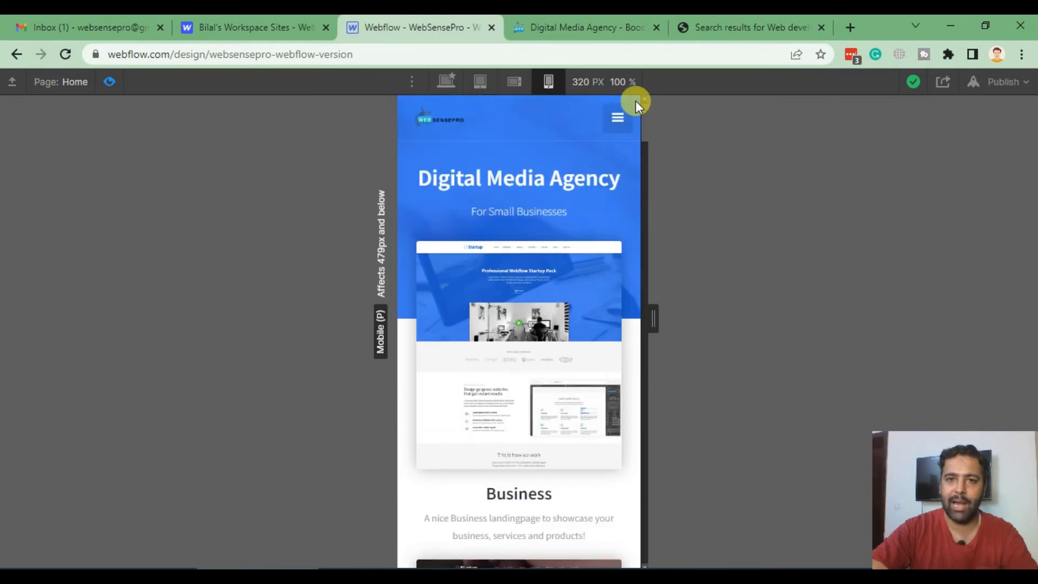
click(443, 84)
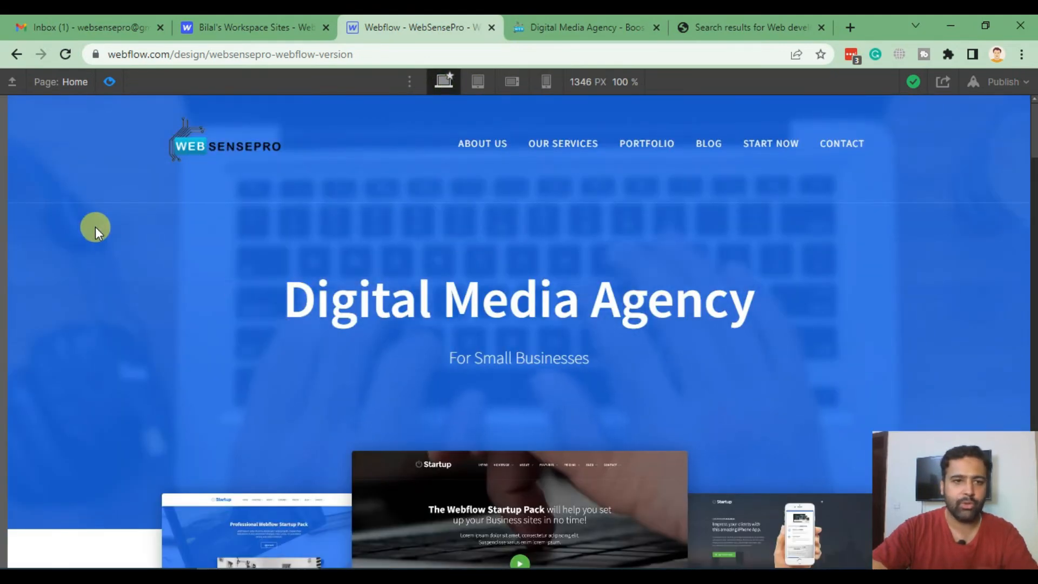
scroll(81, 249, down, 10)
scroll(65, 270, up, 10)
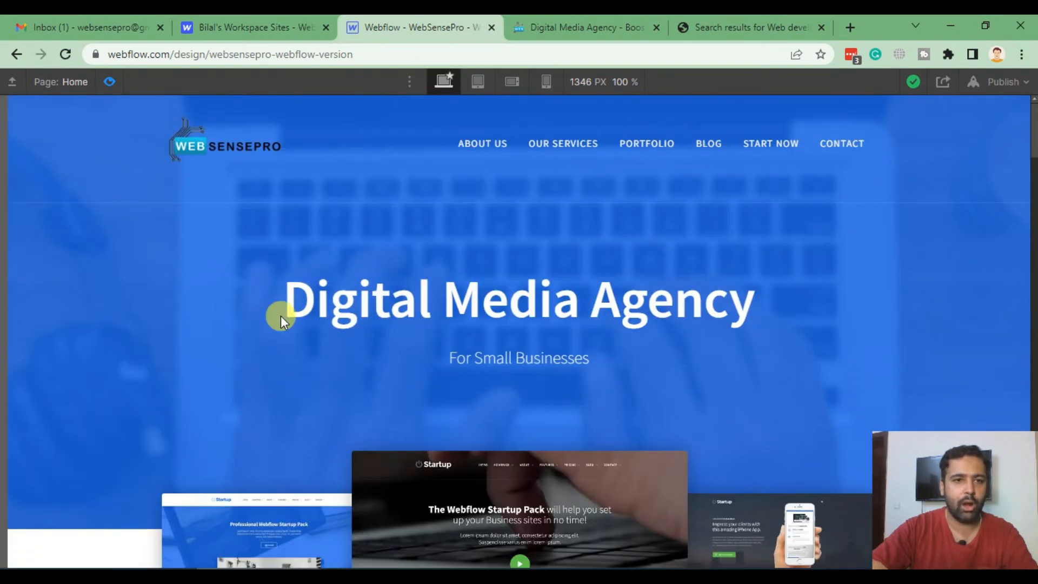
- Exit the preview, select the Hero Overlay Block inside Hero Video, and bring up its background style settings
click(104, 84)
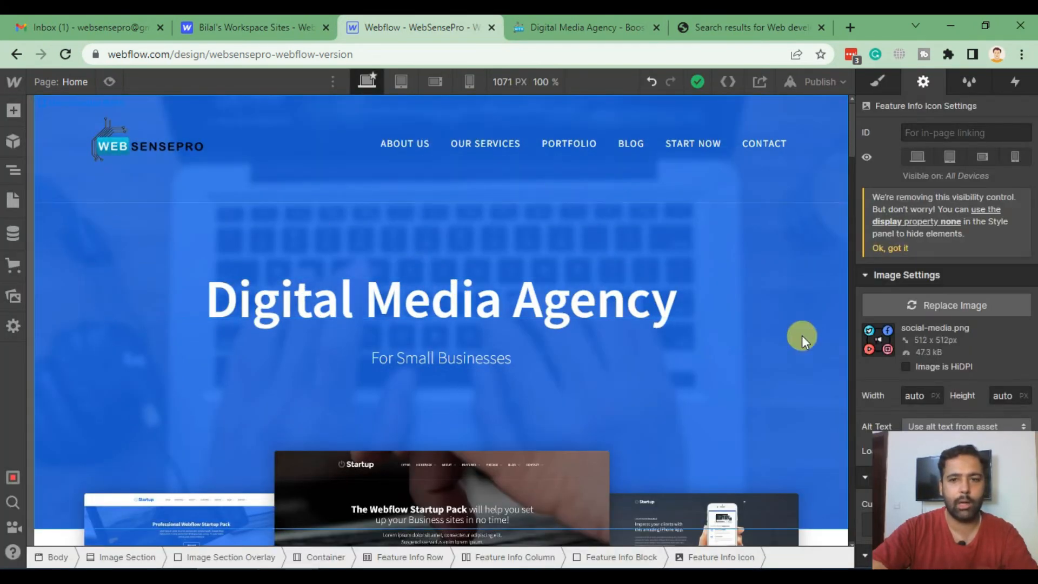
click(6, 172)
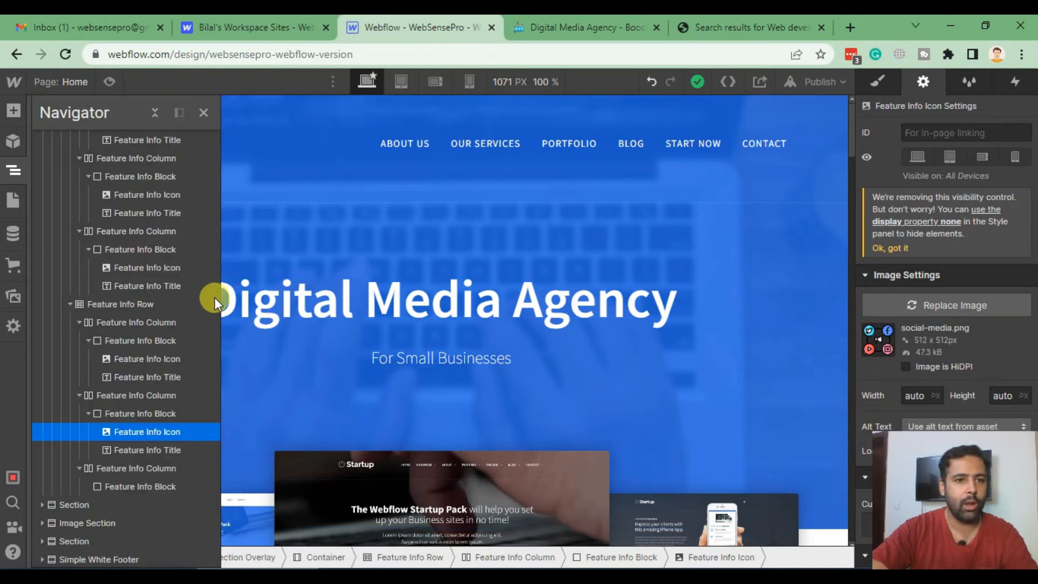
scroll(178, 162, up, 15)
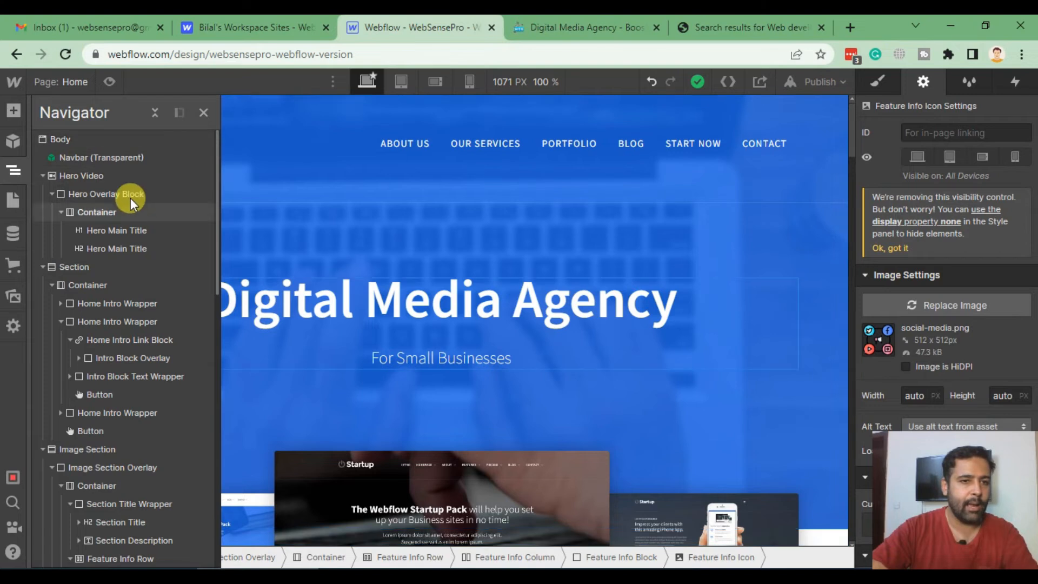
click(105, 193)
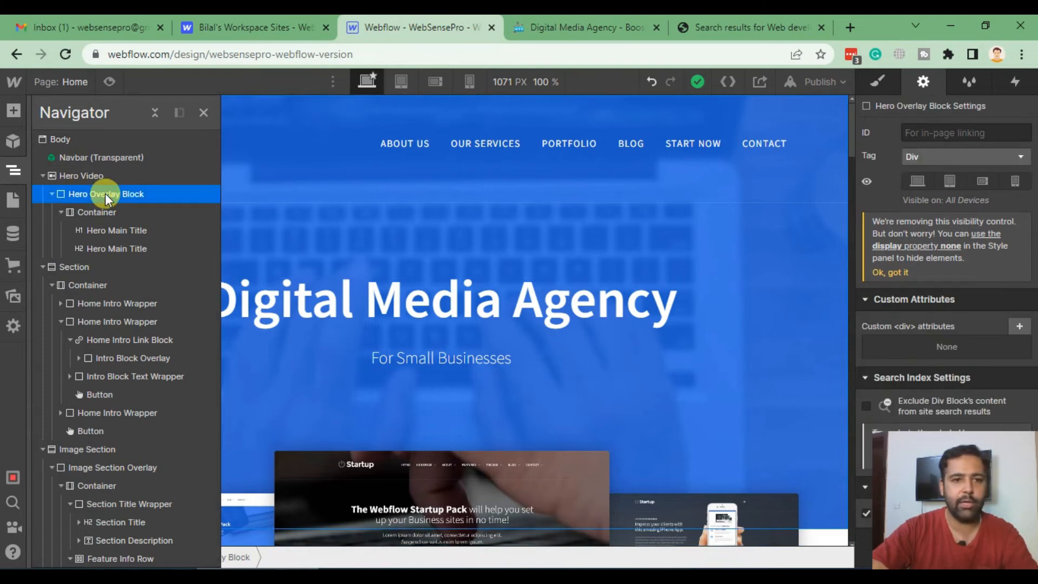
drag(964, 492, 742, 482)
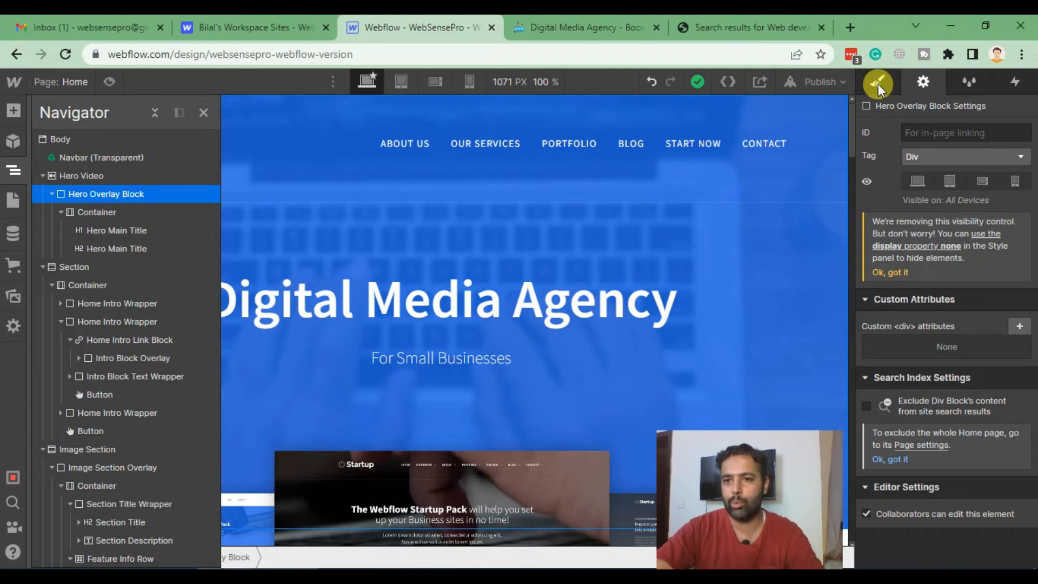
key(s)
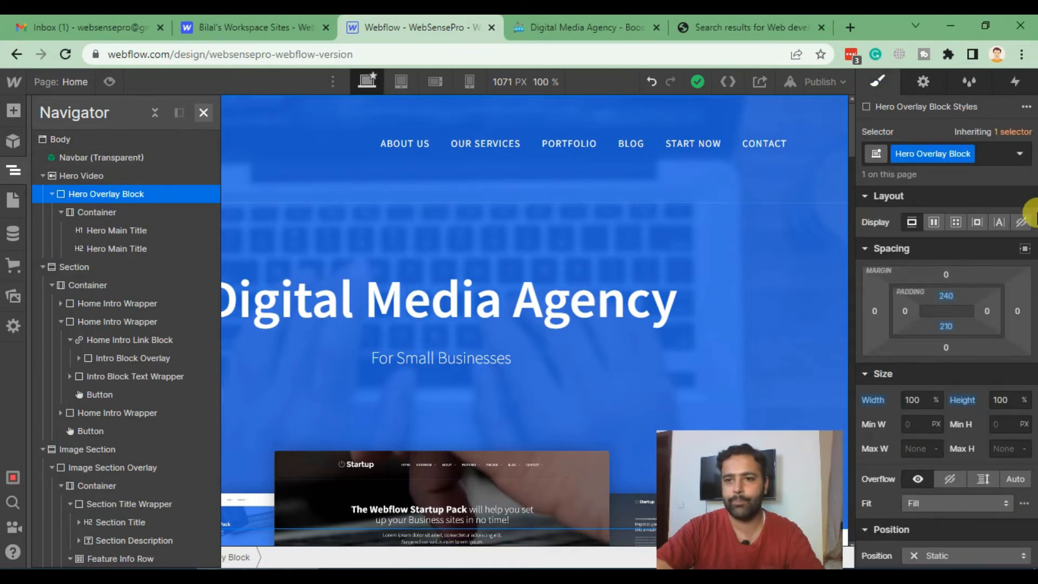
scroll(1004, 205, down, 10)
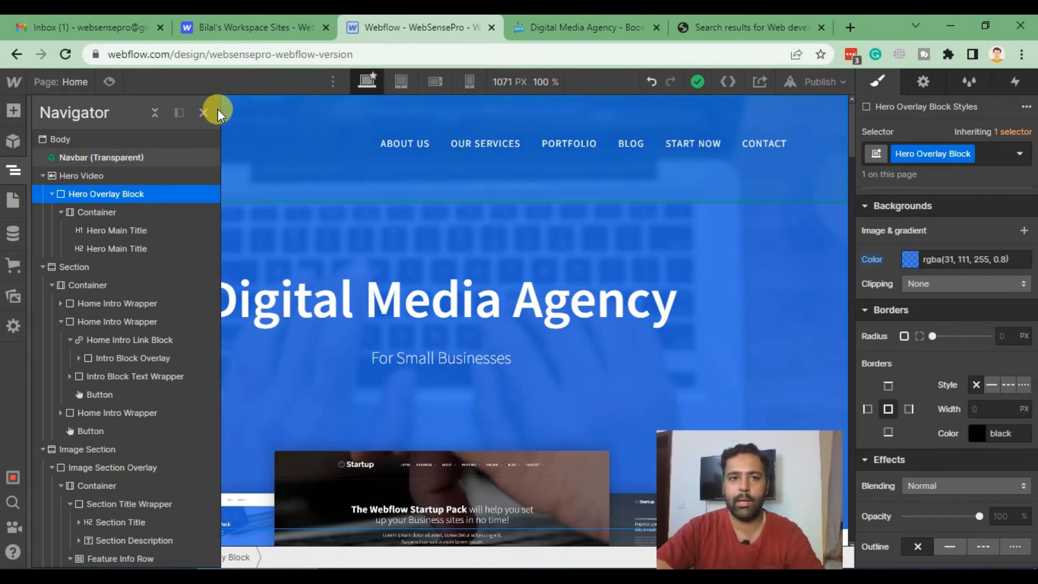
click(204, 113)
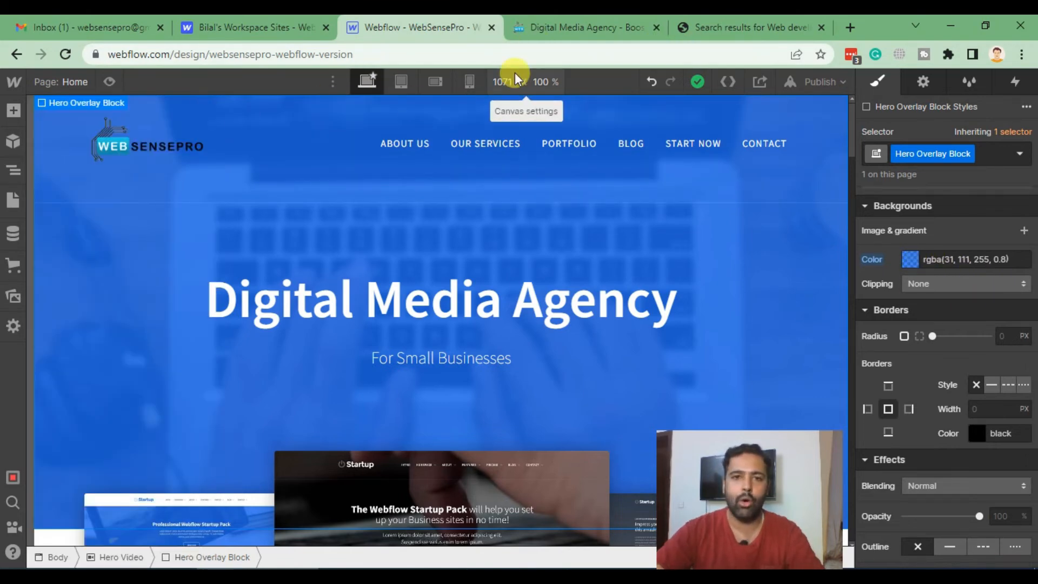
- Switch to the websensepro.com tab, open the developer tools without device emulation, and dock them below the page
click(532, 39)
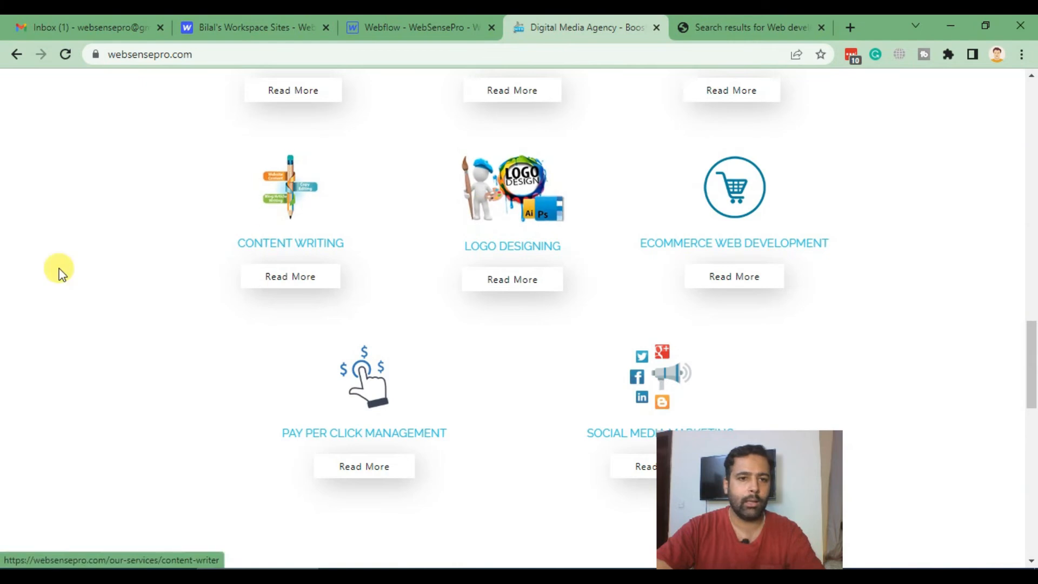
scroll(59, 271, up, 20)
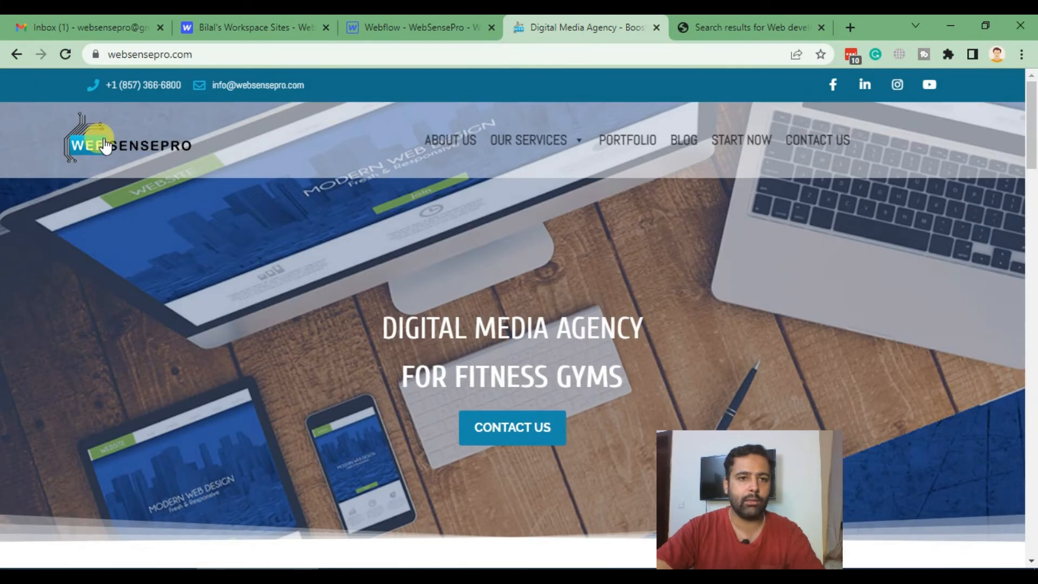
right_click(94, 88)
click(133, 259)
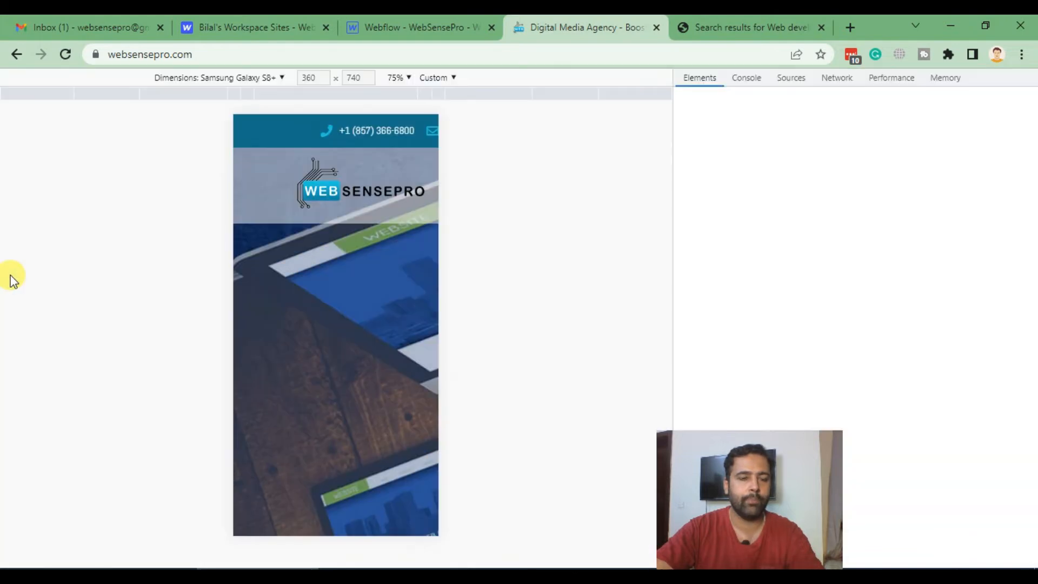
click(706, 82)
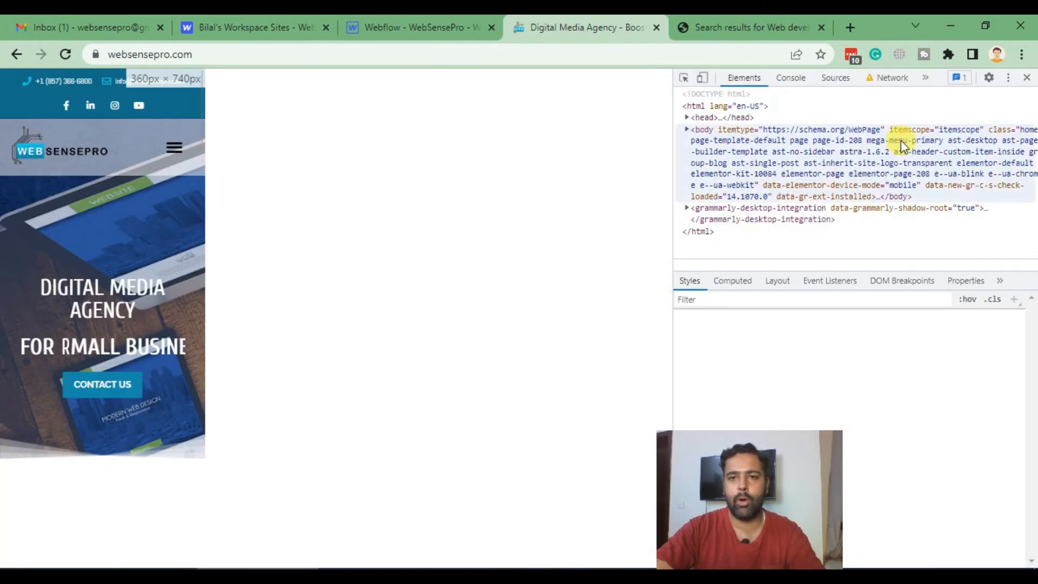
click(1010, 77)
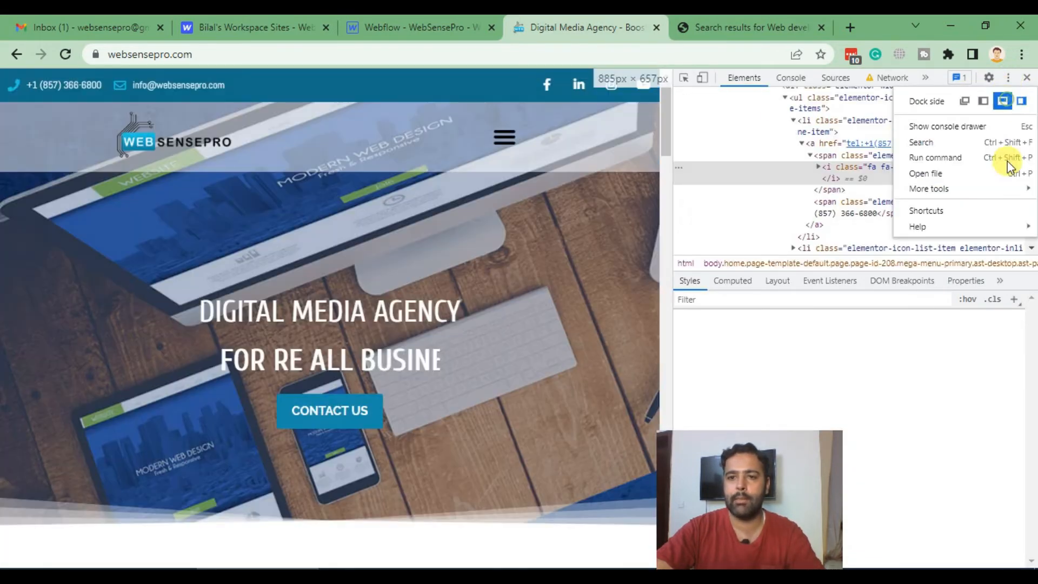
click(1002, 100)
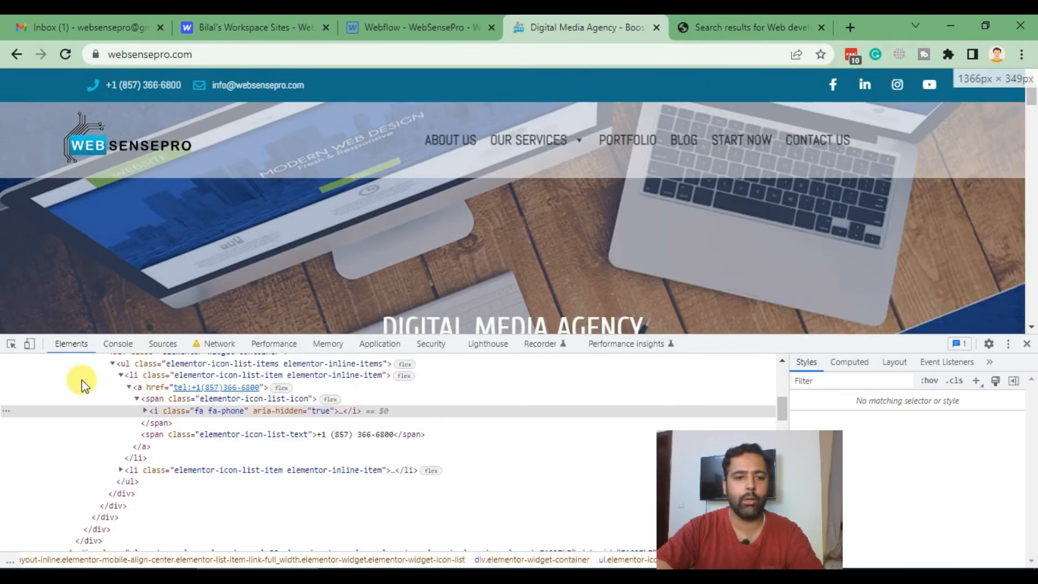
- Inspect the phone icon in the site's header bar to find its CSS color code, and close the developer tools
click(92, 85)
drag(802, 522, 762, 522)
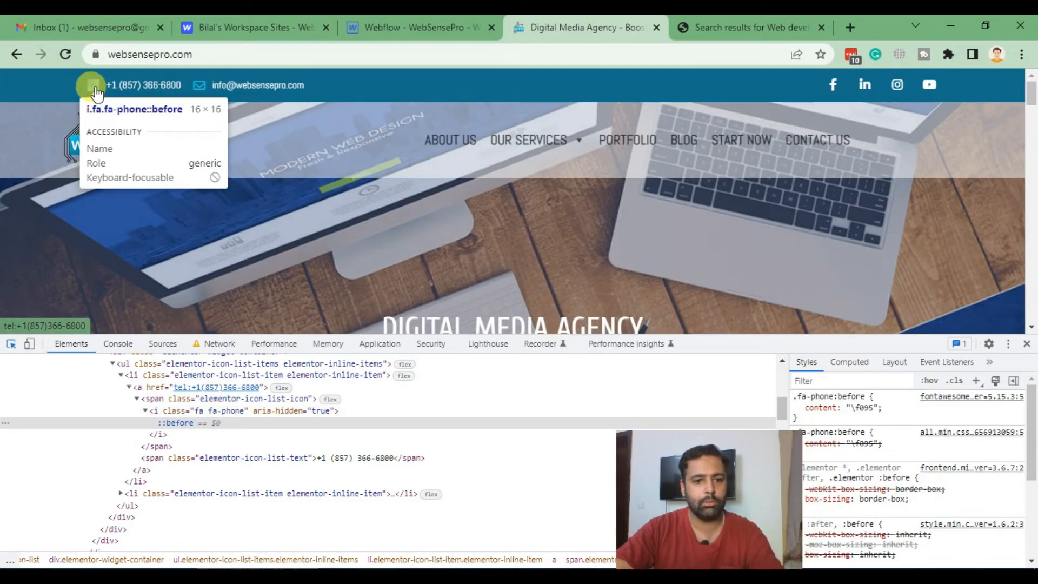
click(94, 87)
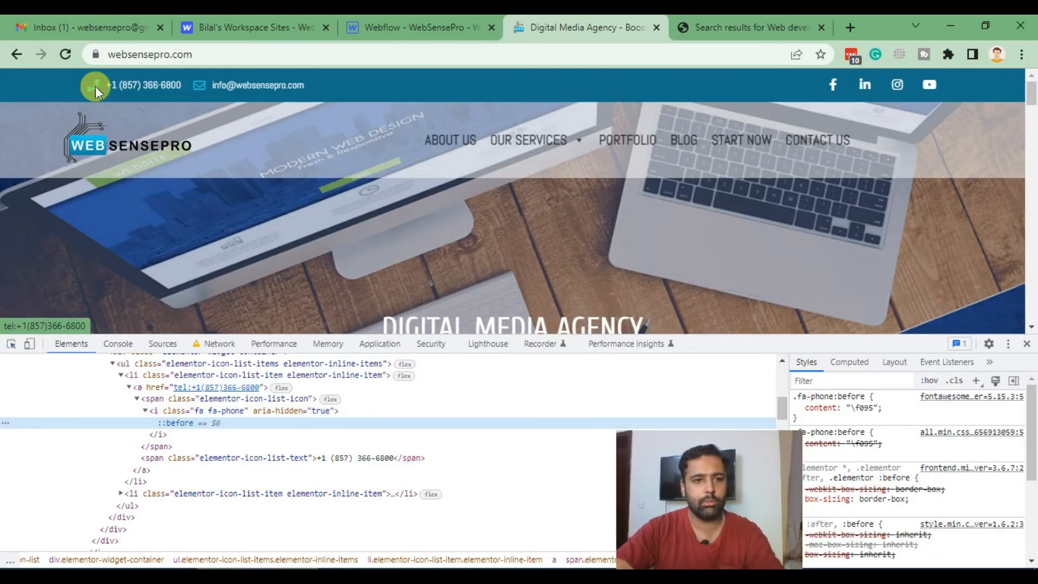
scroll(919, 449, down, 5)
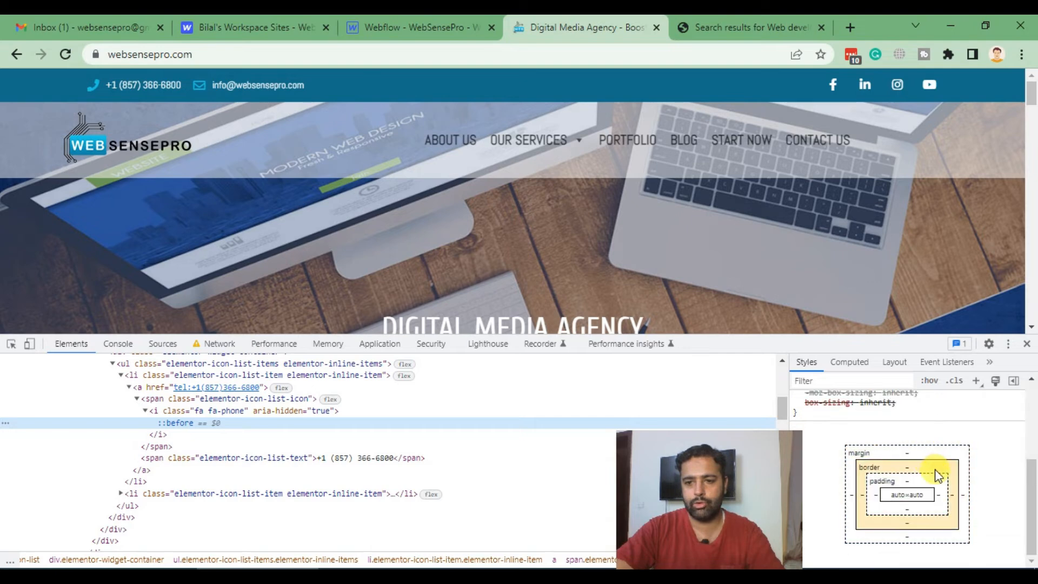
scroll(937, 476, up, 5)
click(314, 400)
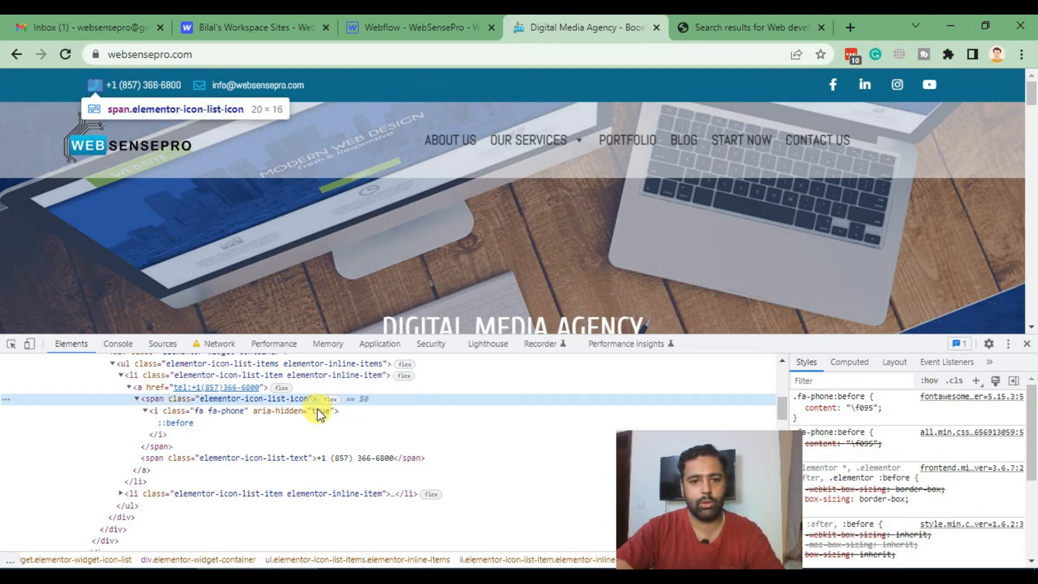
click(320, 414)
scroll(989, 487, down, 5)
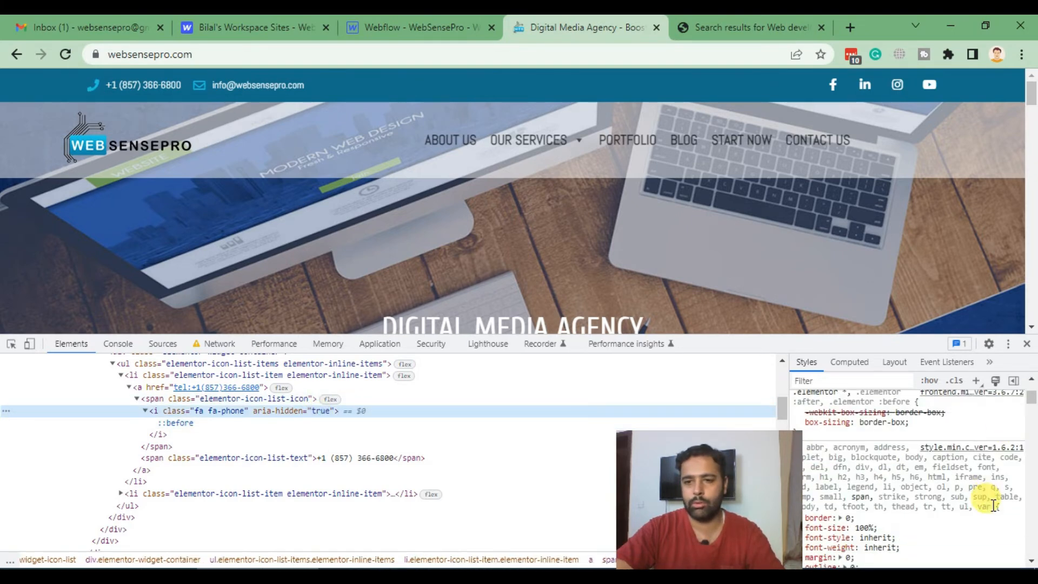
scroll(994, 502, up, 1)
scroll(992, 510, up, 4)
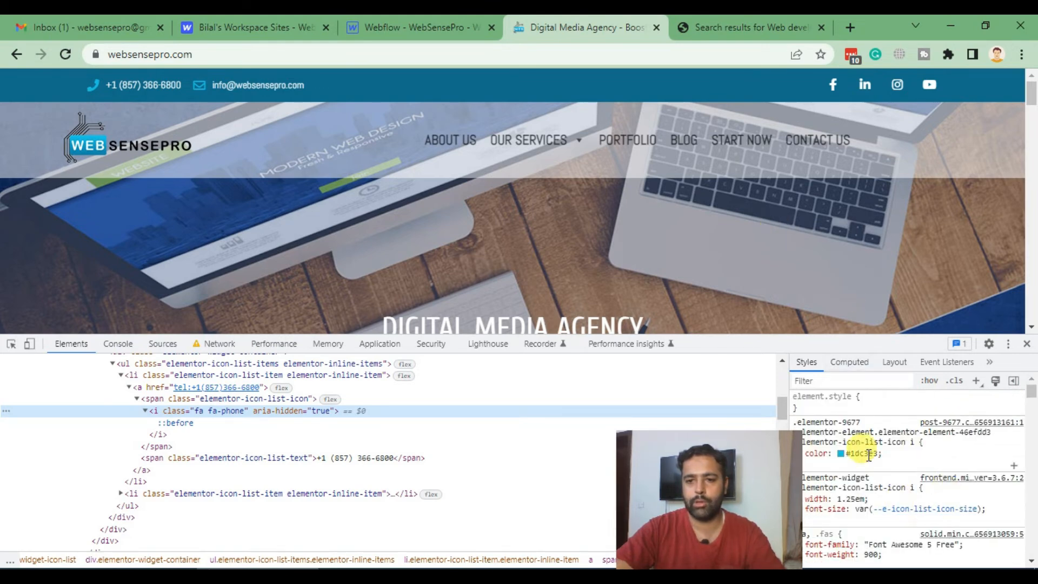
click(1026, 345)
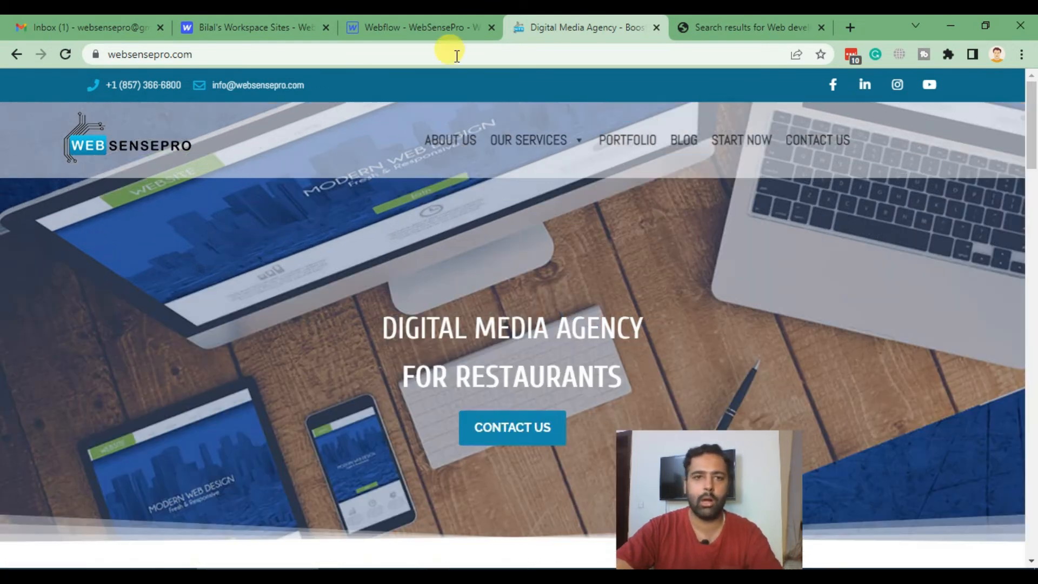
- Back in Webflow, set the Hero Overlay Block's background color to #1dc3e3 with 60% opacity
click(438, 28)
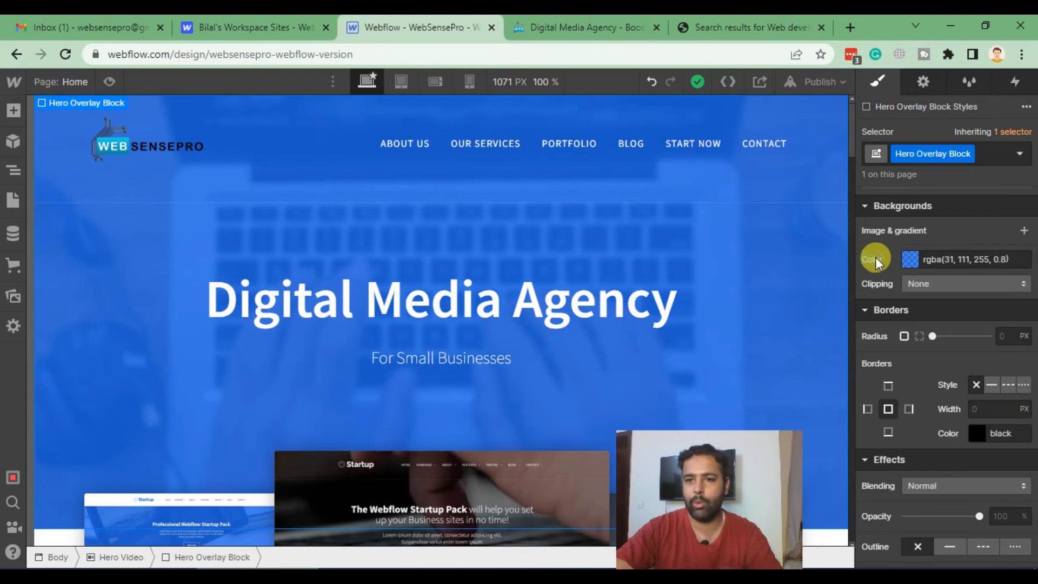
click(912, 261)
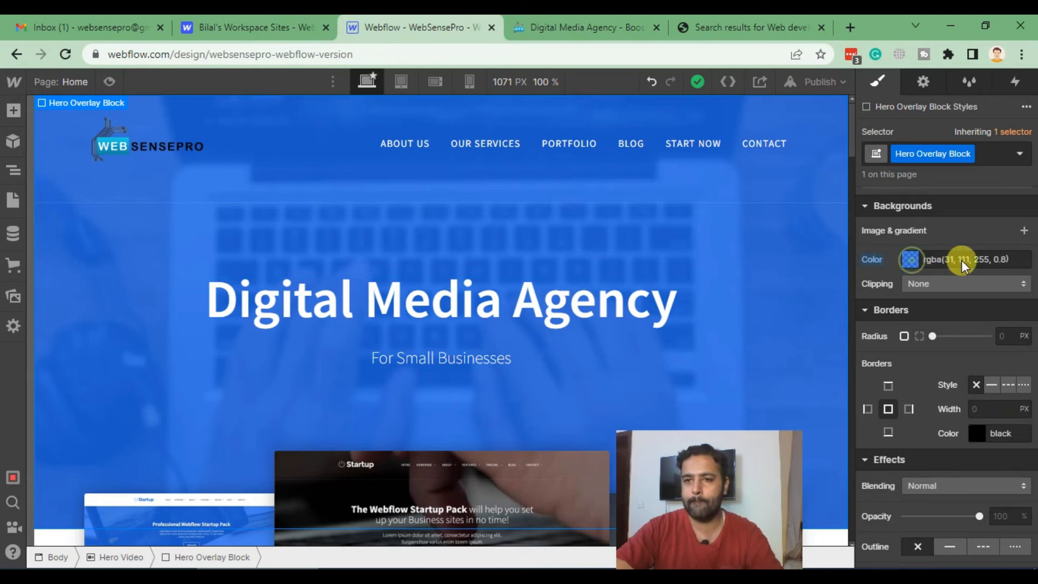
drag(897, 444, 842, 450)
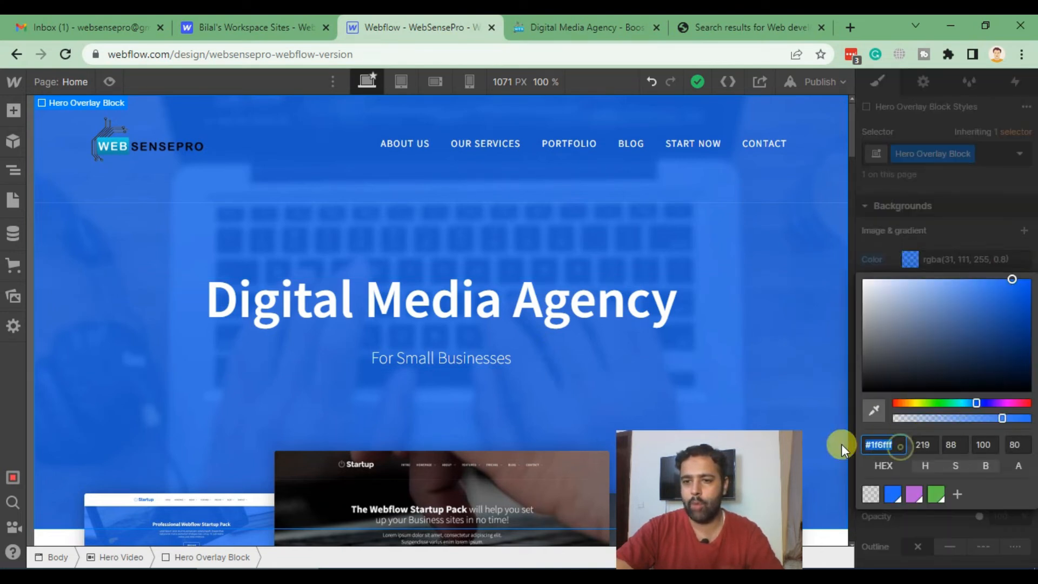
text(#1dc3e3)
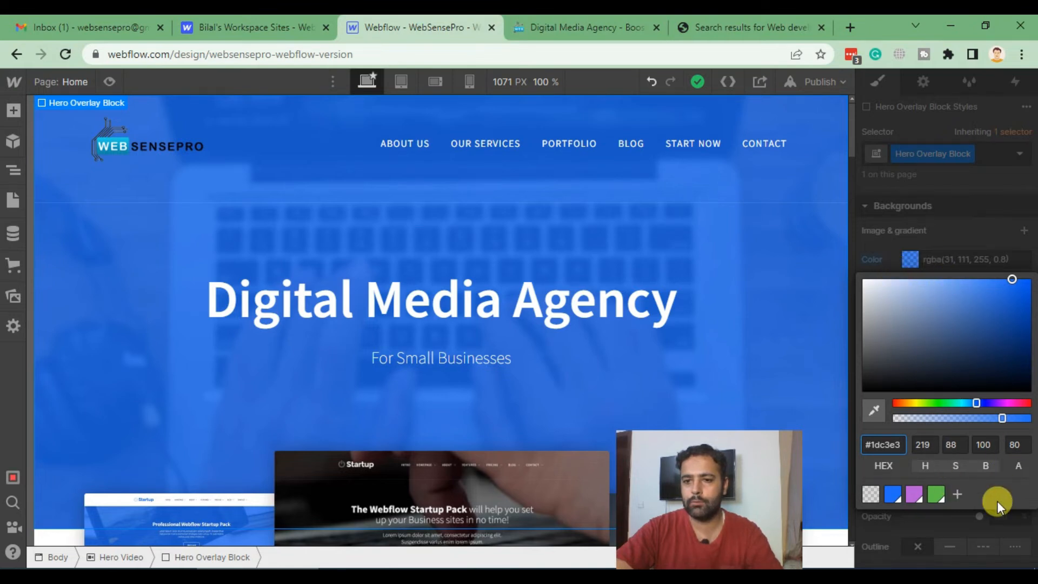
key(Return)
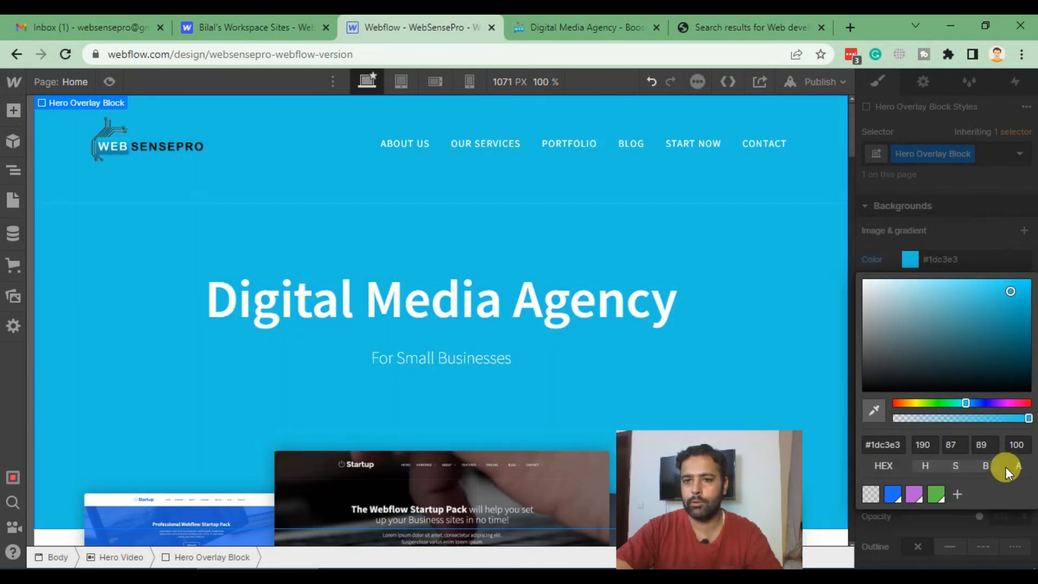
drag(1025, 419, 974, 419)
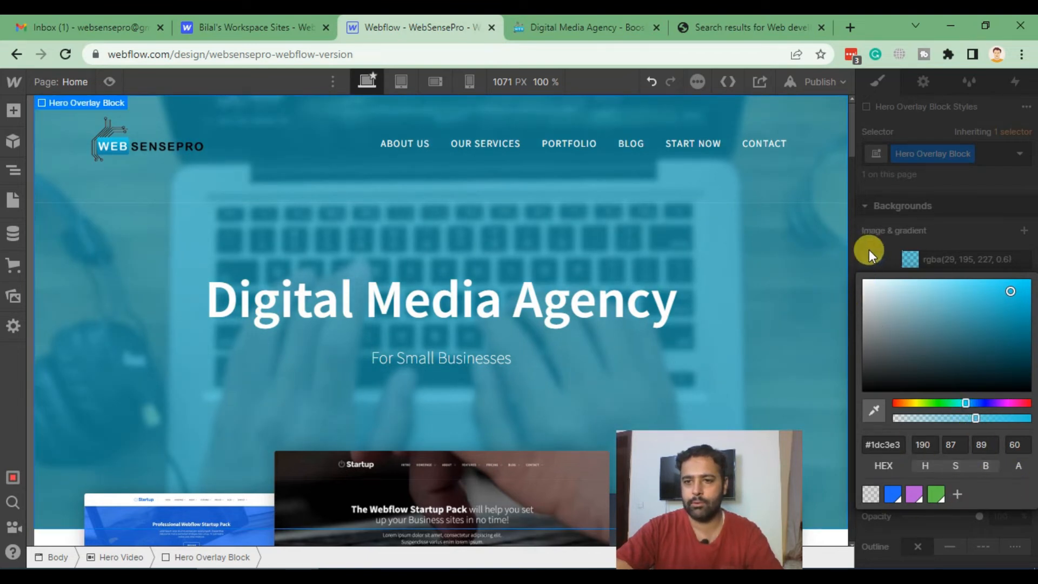
- Copy the Hero Overlay Block's background color value rgba(29, 195, 227, 0.6)
click(942, 232)
click(994, 260)
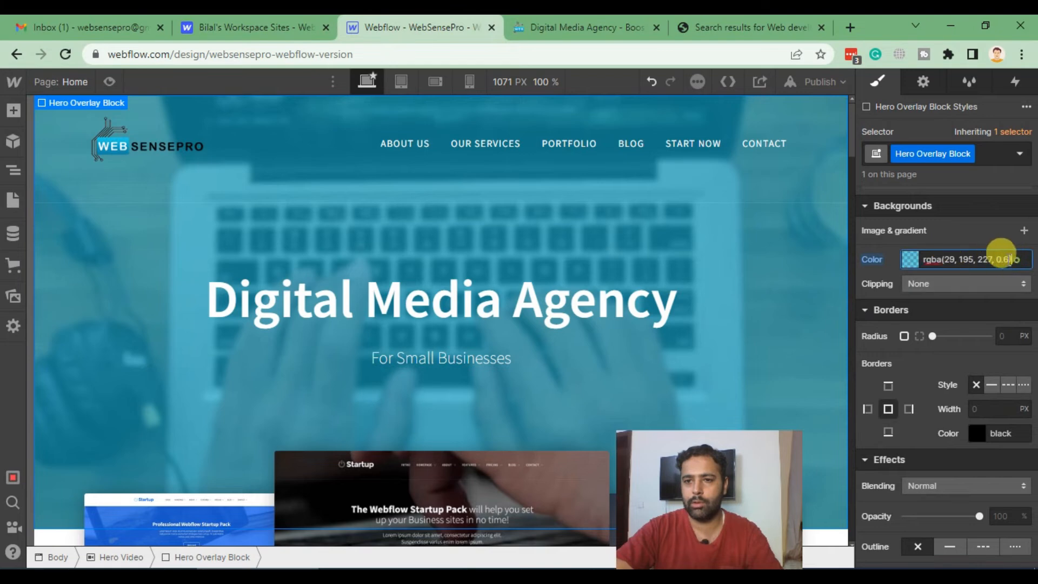
drag(1009, 260, 913, 259)
key(ctrl+c)
scroll(763, 197, down, 3)
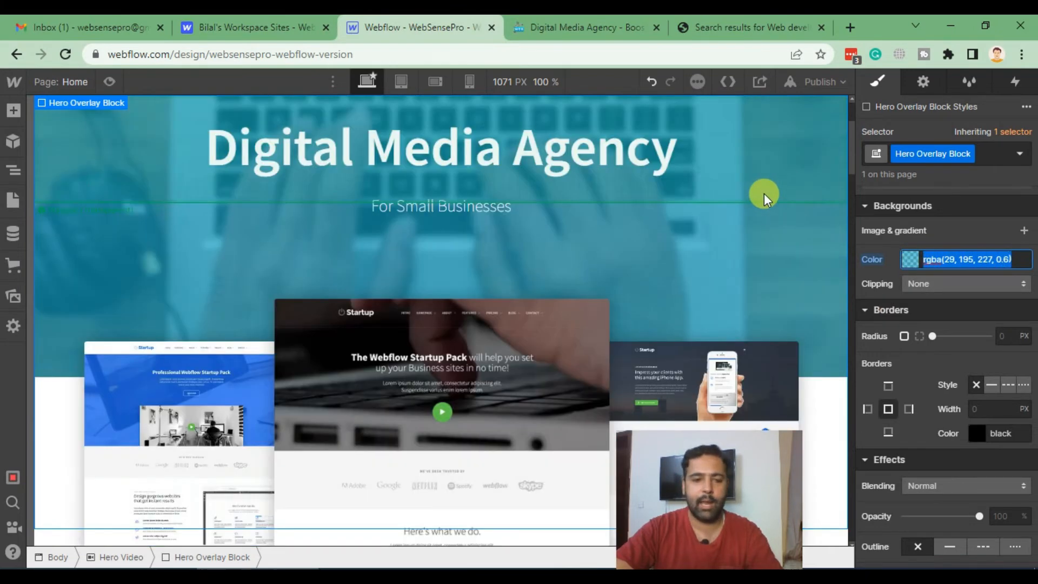
- Paste rgba(29, 195, 227, 0.6) as the background color of the Image Section Overlay behind the services list
scroll(763, 193, down, 15)
scroll(248, 253, up, 5)
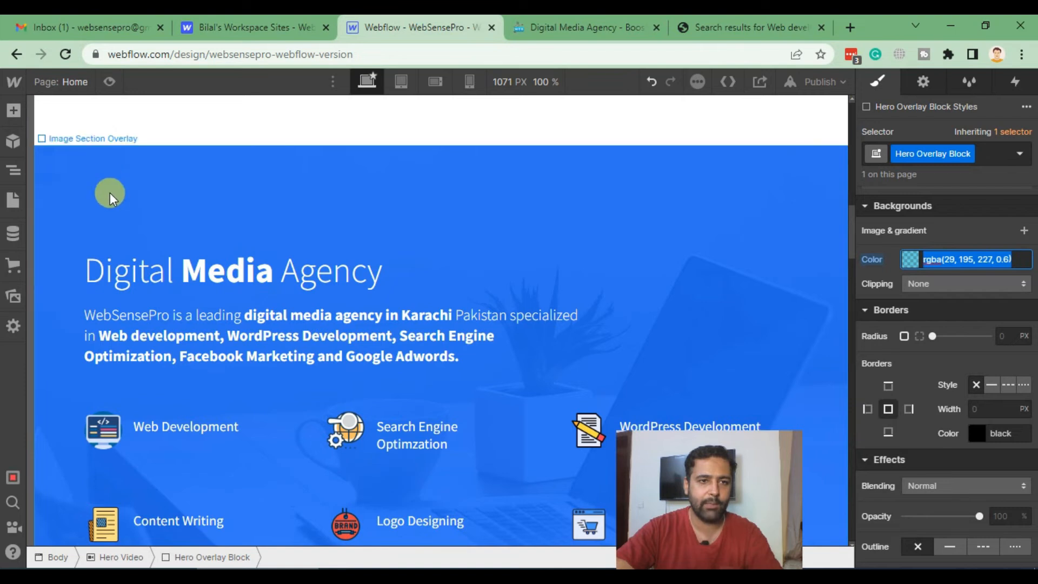
click(115, 156)
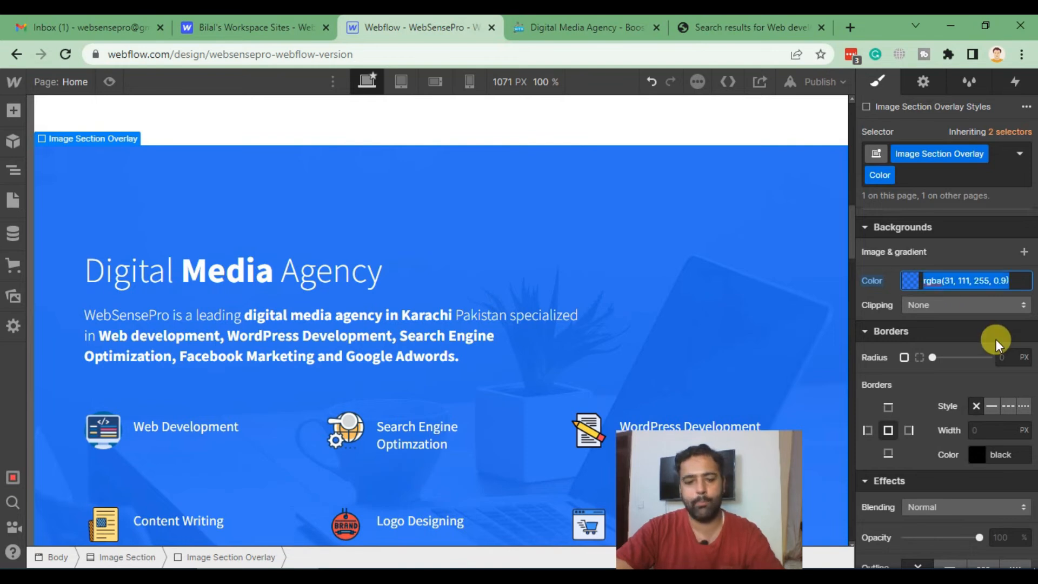
key(ctrl+v)
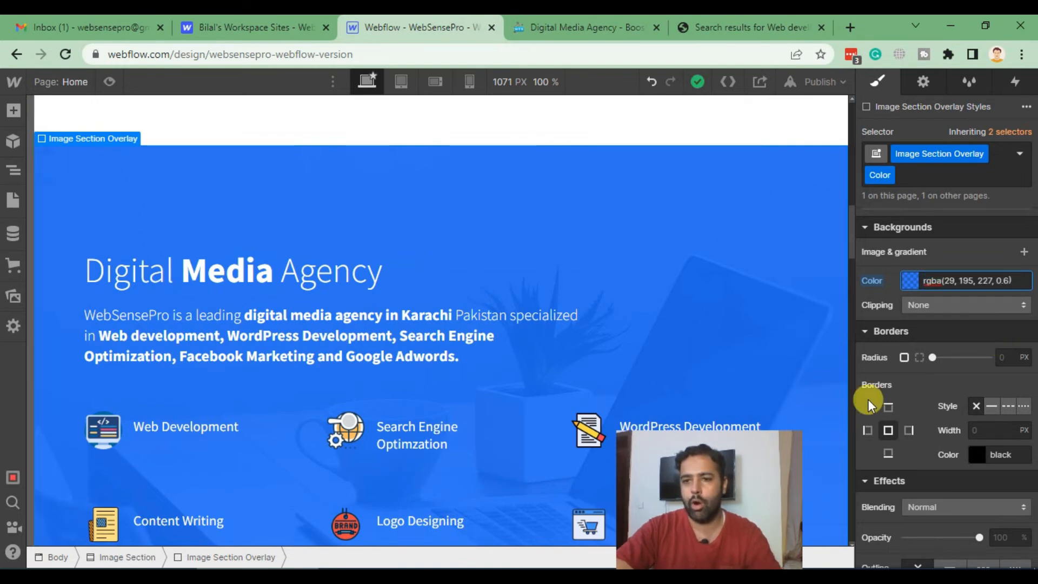
click(969, 333)
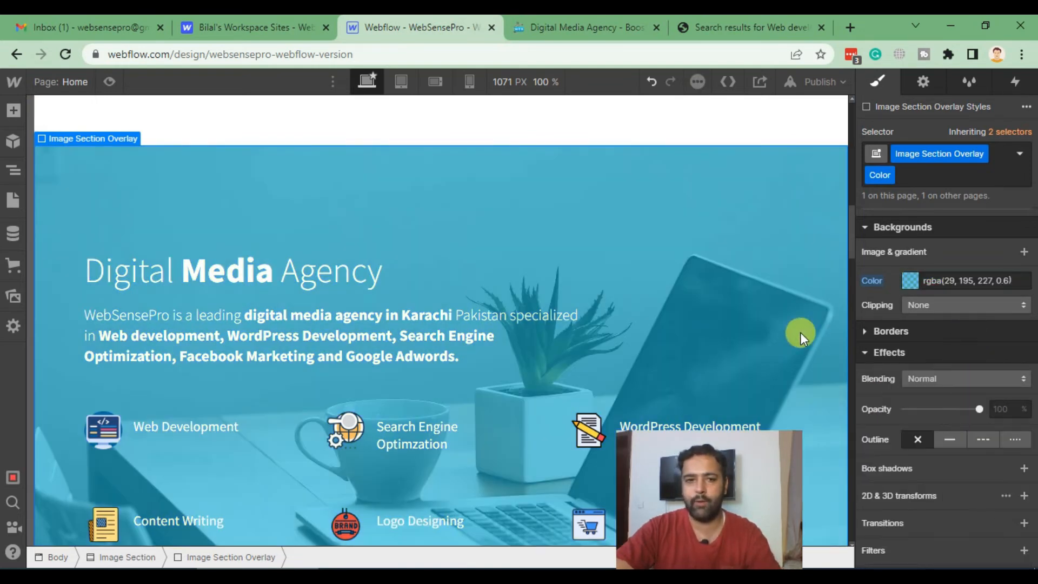
- Raise the opacity of the Image Section Overlay's background color to 86%
scroll(783, 254, down, 5)
scroll(778, 295, up, 5)
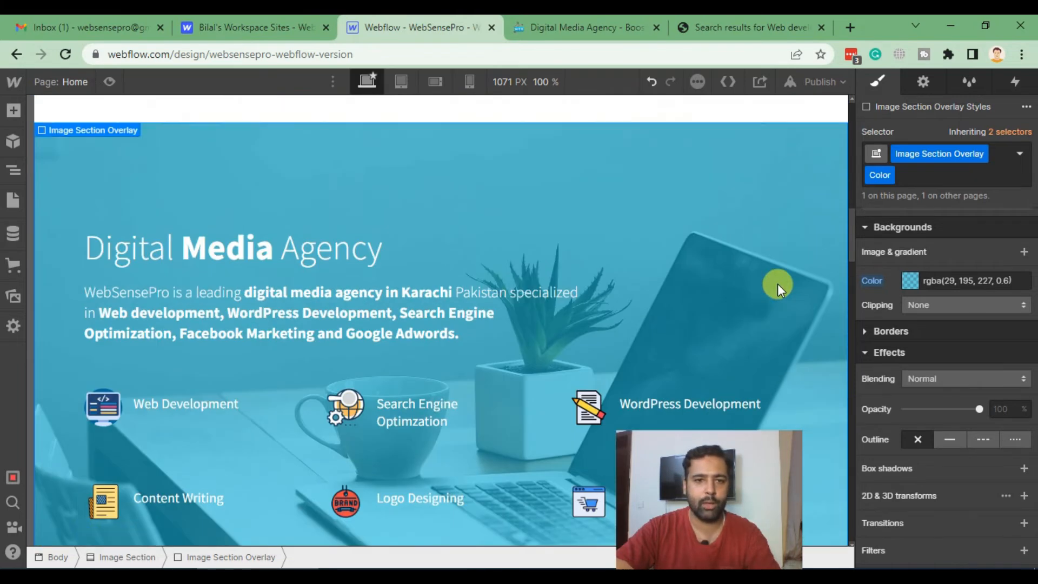
scroll(777, 283, up, 3)
scroll(766, 303, down, 3)
click(922, 280)
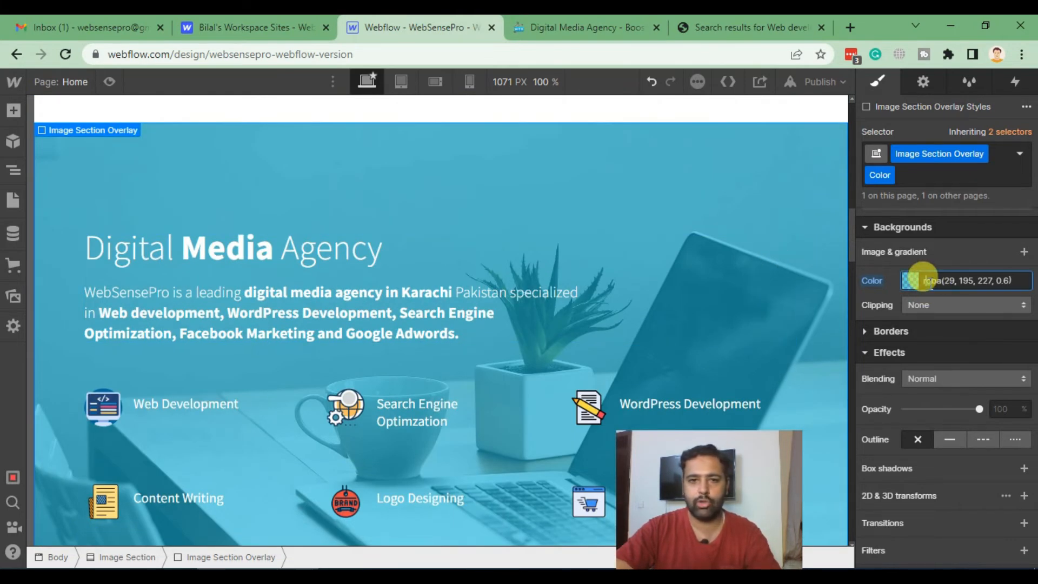
click(909, 281)
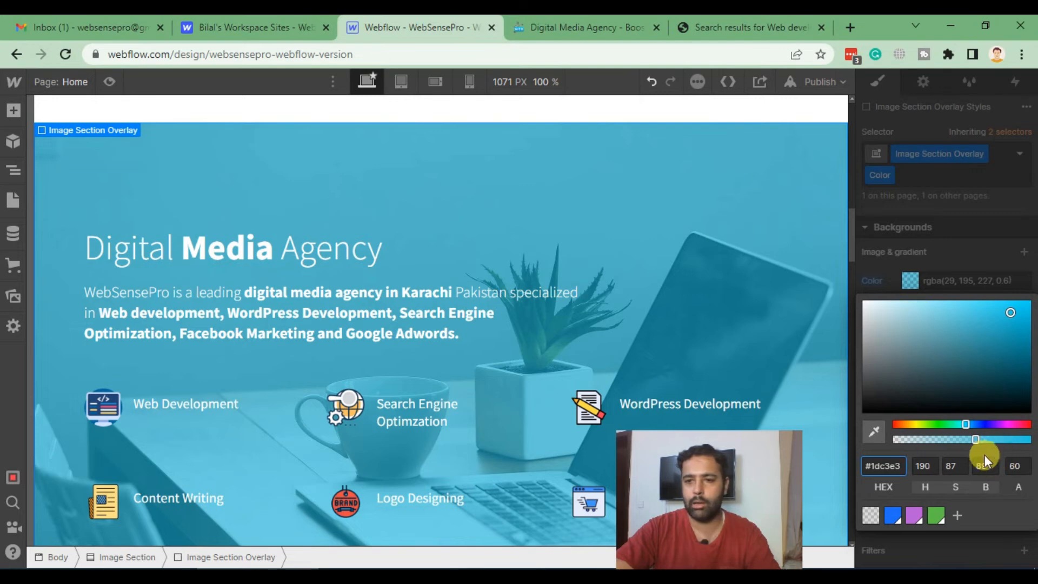
drag(976, 440, 993, 441)
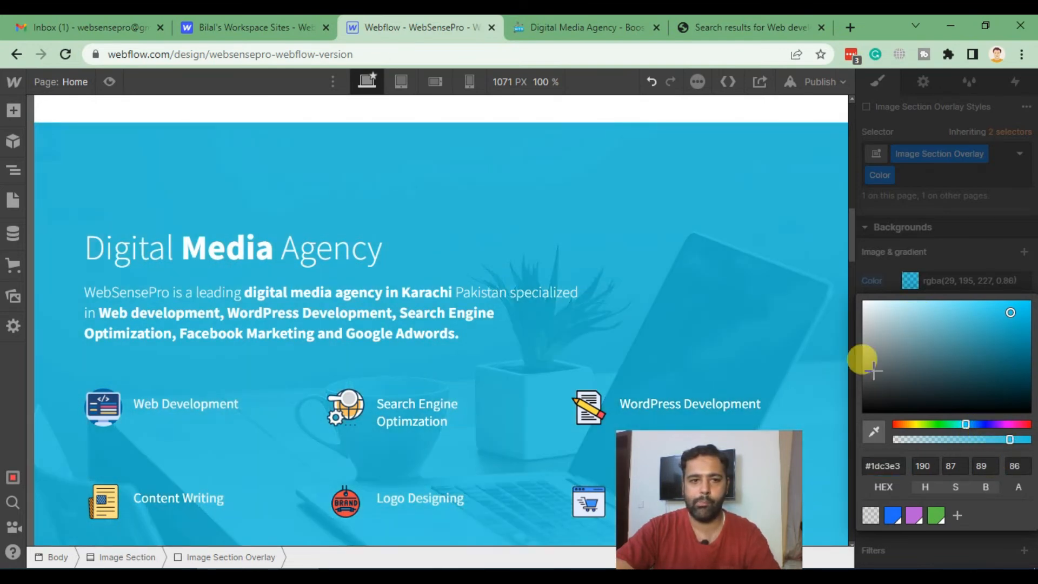
- Review the recolored hero and services sections and the remaining template sections further down the home page
scroll(760, 235, down, 10)
scroll(775, 251, down, 6)
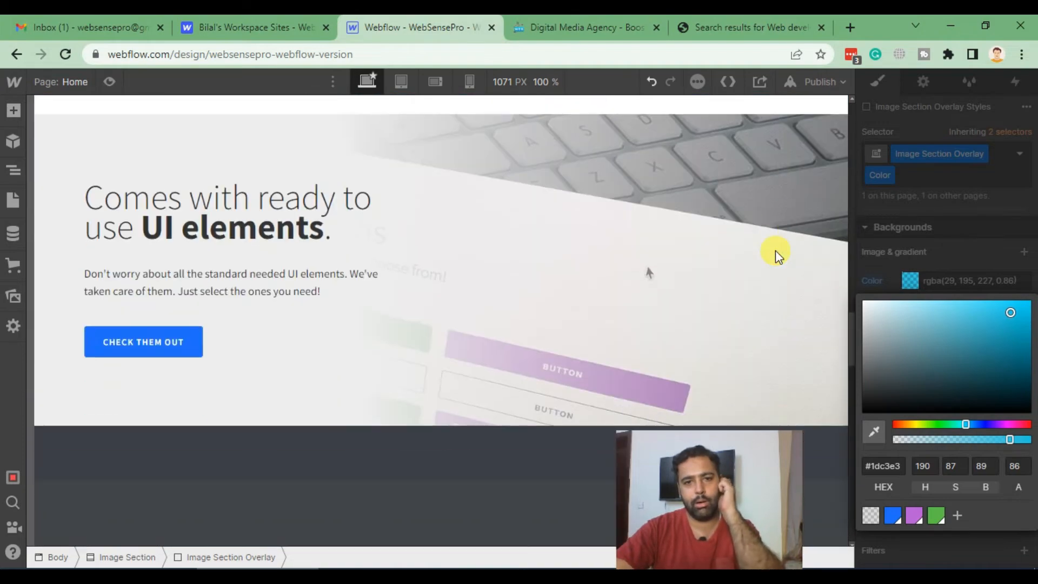
scroll(775, 251, up, 19)
scroll(775, 254, up, 5)
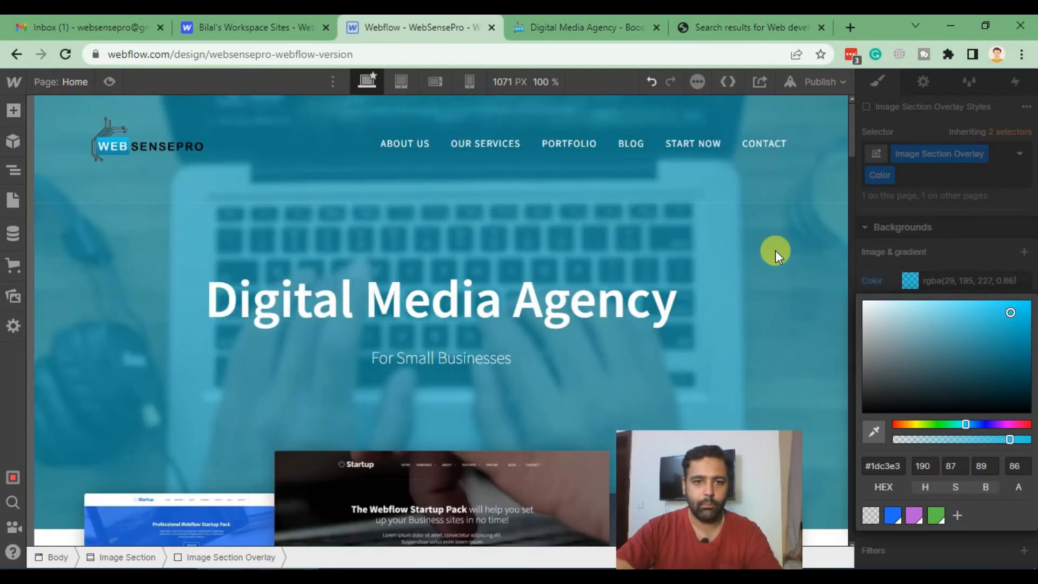
scroll(774, 200, down, 12)
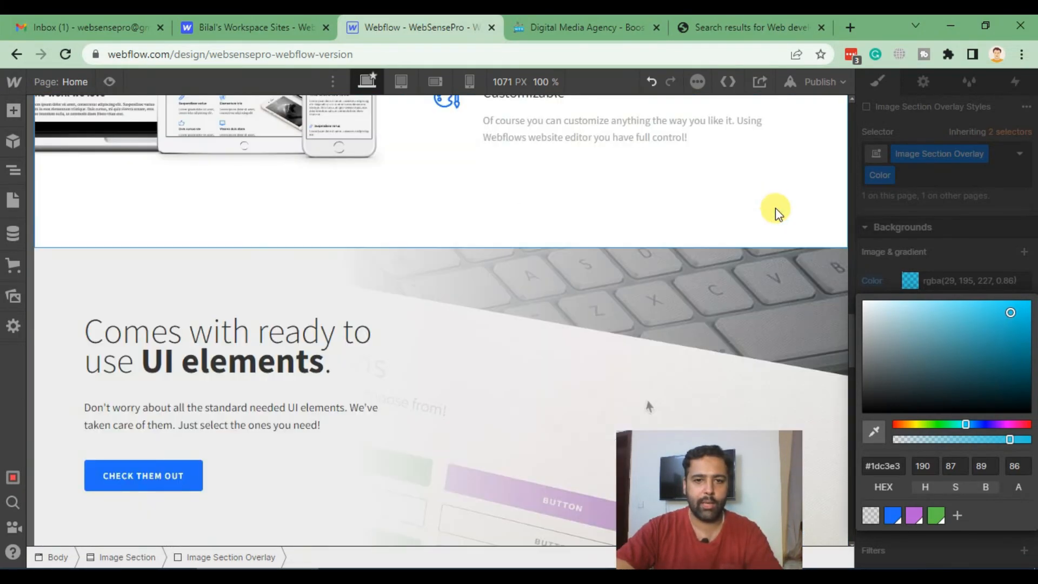
scroll(775, 207, up, 10)
scroll(787, 228, down, 9)
scroll(788, 228, up, 5)
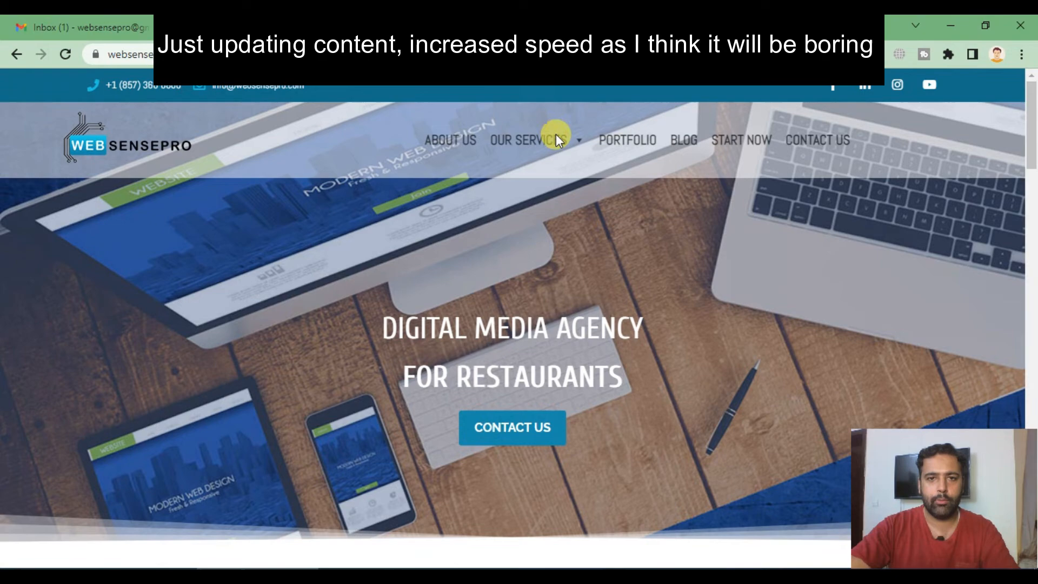
- After consulting the websensepro.com text, replace "responsive" in the "Your site instantly" heading with "is important for us"
scroll(463, 208, down, 20)
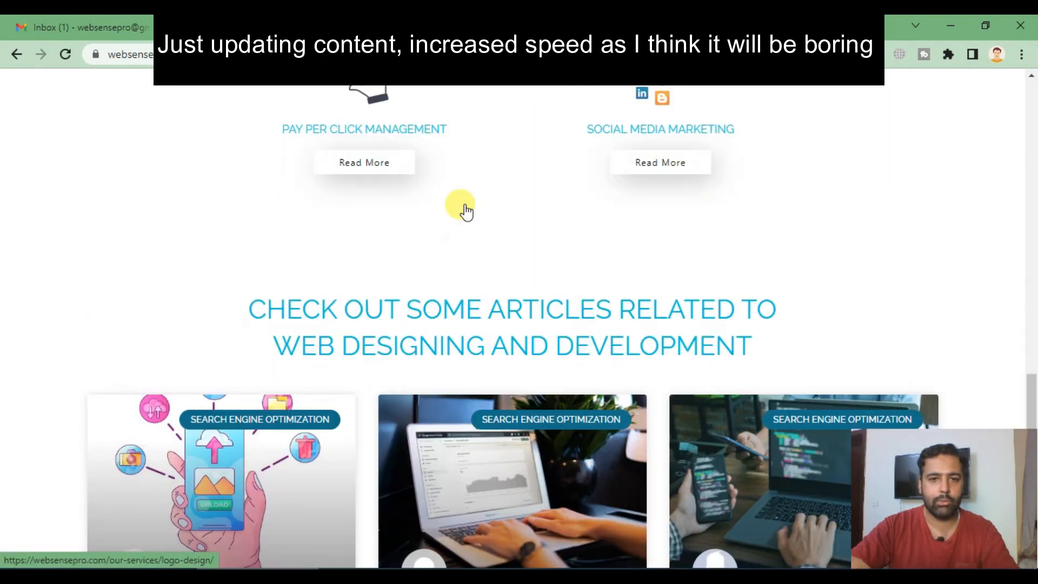
scroll(552, 222, up, 15)
drag(96, 156, 250, 179)
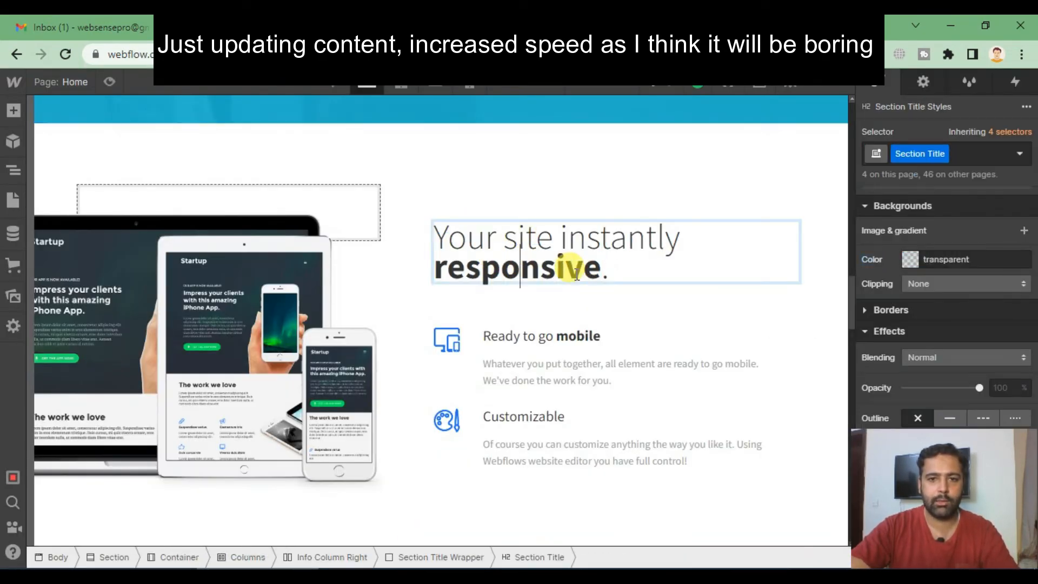
double_click(576, 273)
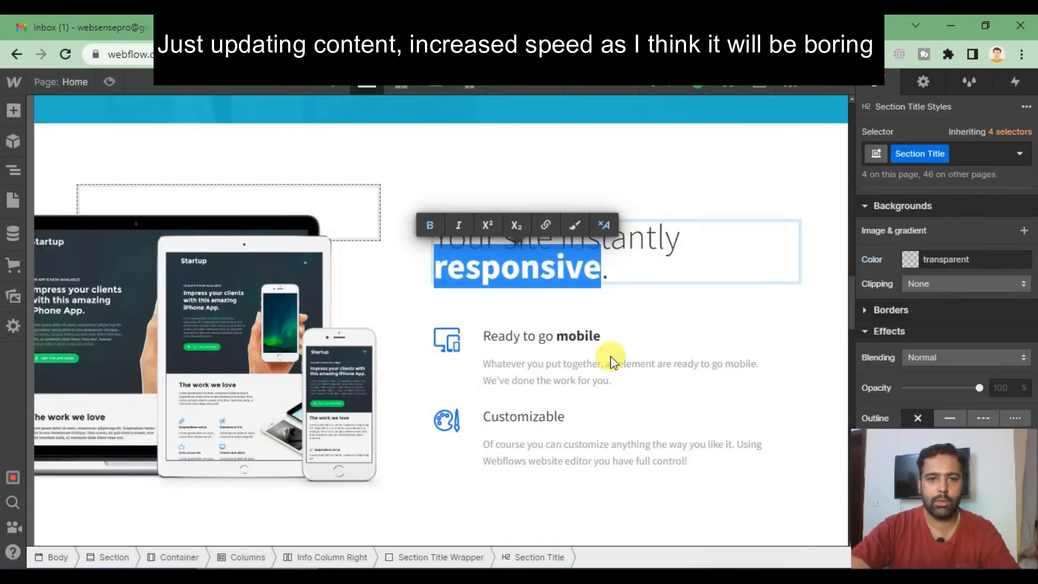
text(is important for us)
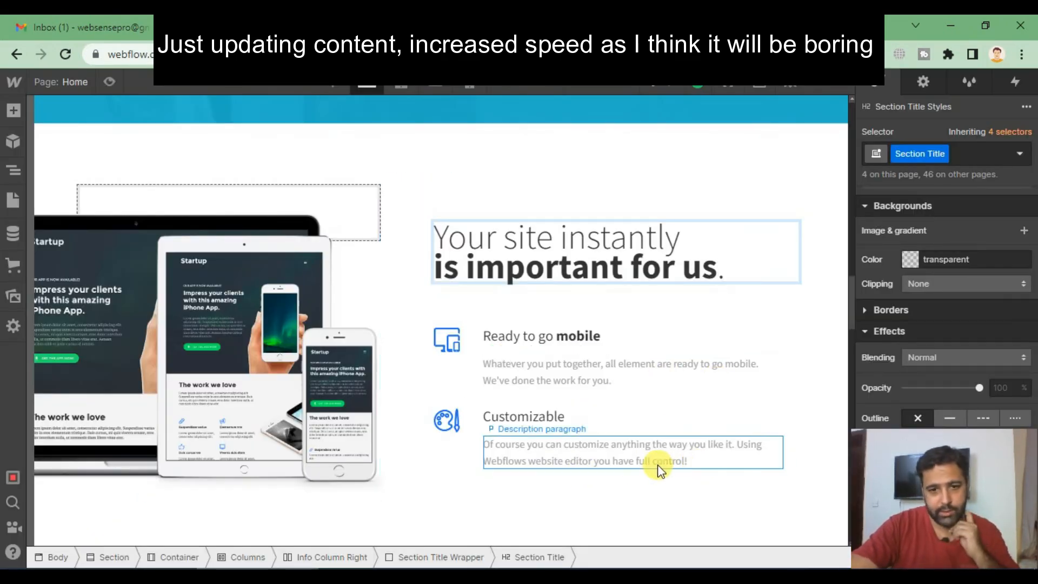
- Change the description under Customizable to "Of course we can customize your website for you."
double_click(624, 464)
drag(690, 462, 527, 445)
text(we can customi)
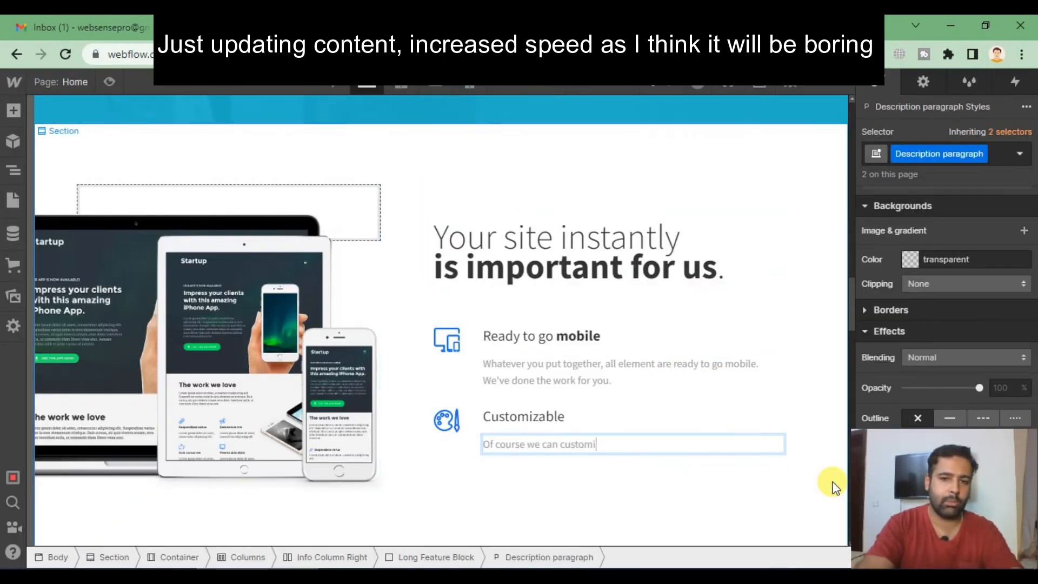
text(ze your website for you.)
click(779, 465)
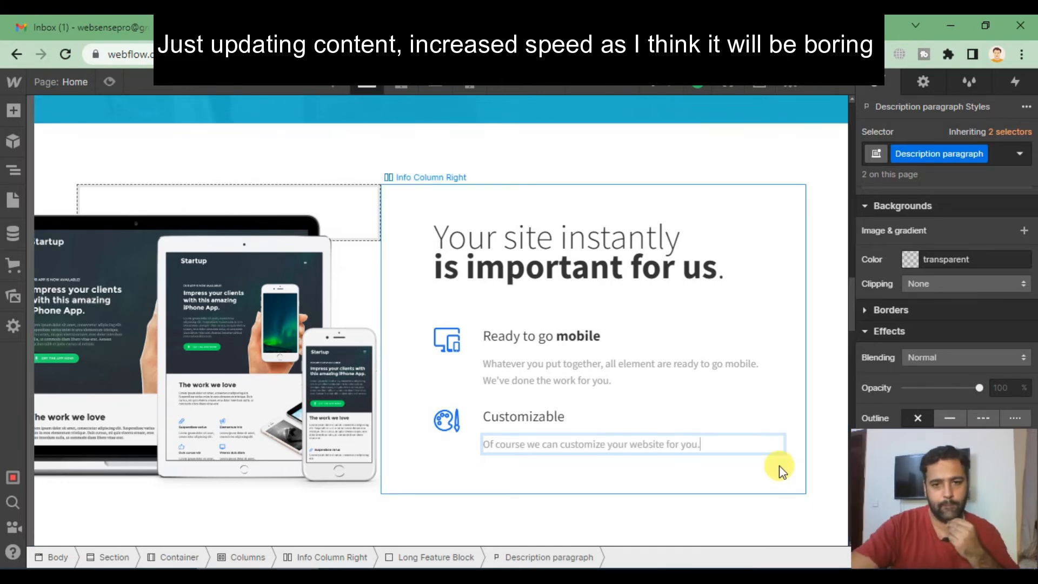
- Consult the websensepro.com page, and change the "Comes with ready to use UI elements" heading in Webflow to "Digital Media Agency."
scroll(776, 465, down, 10)
scroll(255, 274, up, 5)
click(605, 27)
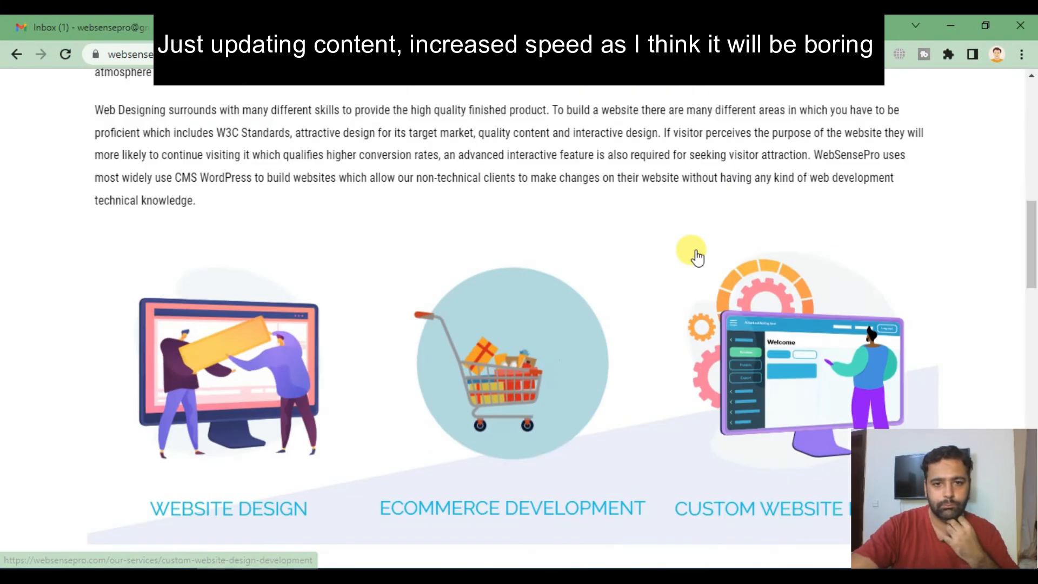
scroll(697, 257, up, 8)
click(432, 28)
click(605, 27)
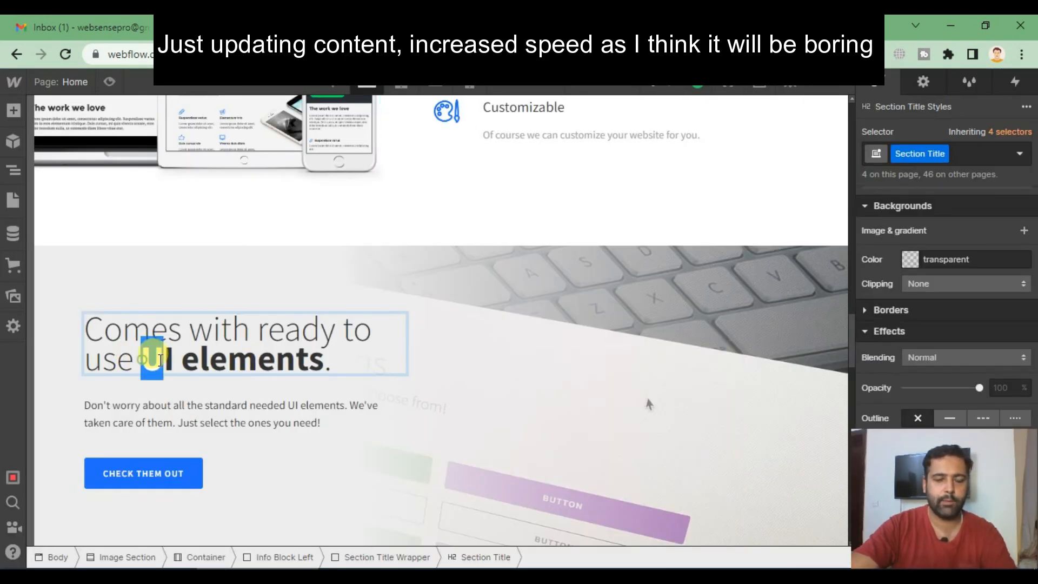
drag(160, 360, 323, 363)
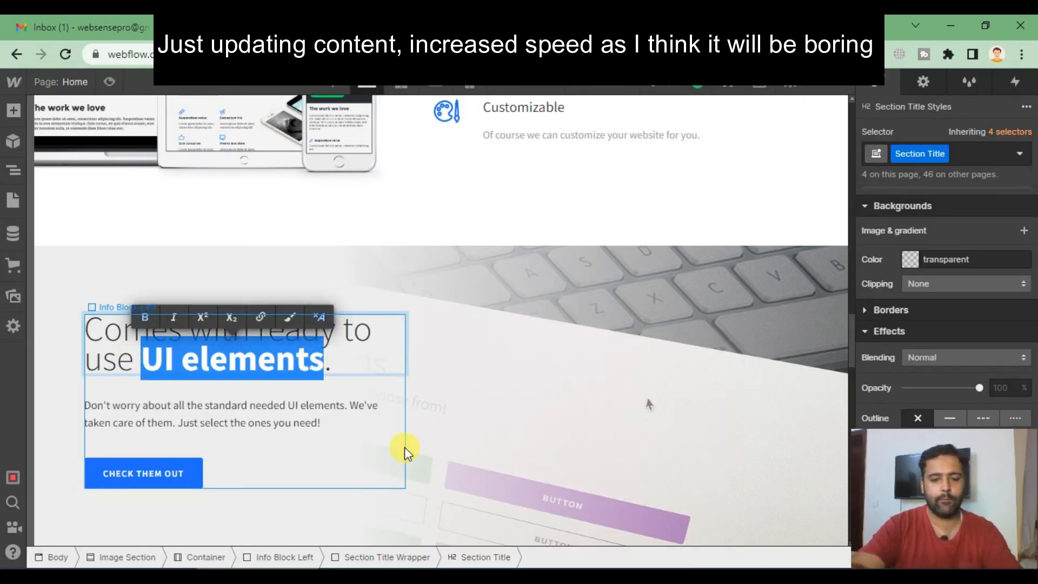
drag(116, 357, 91, 330)
text(Digital Media Agency.)
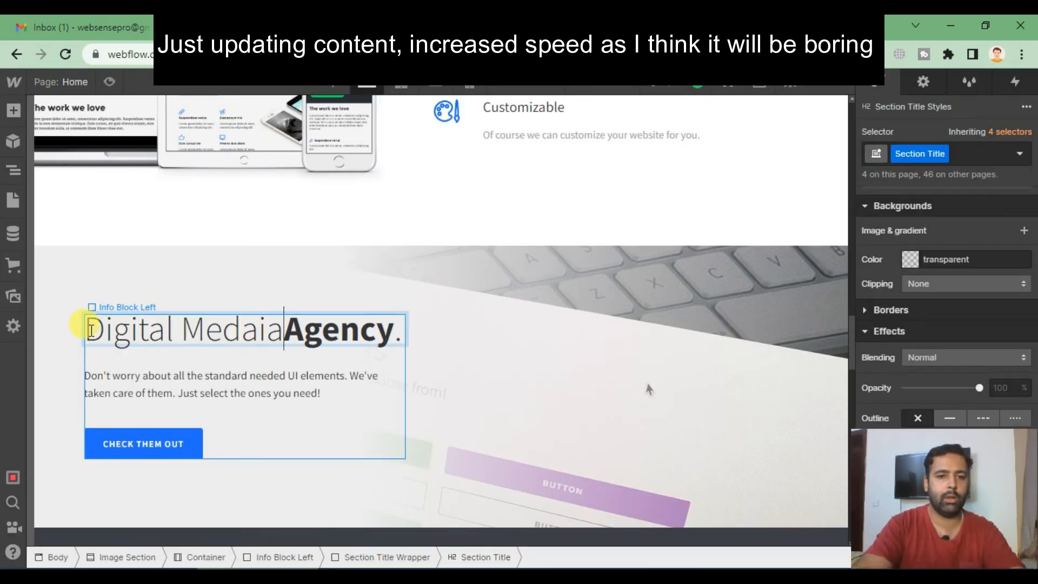
- Copy the mission and vision sentences from the Digital Media Agency paragraph on the websensepro.com tab
click(541, 27)
drag(358, 280, 802, 301)
key(ctrl+c)
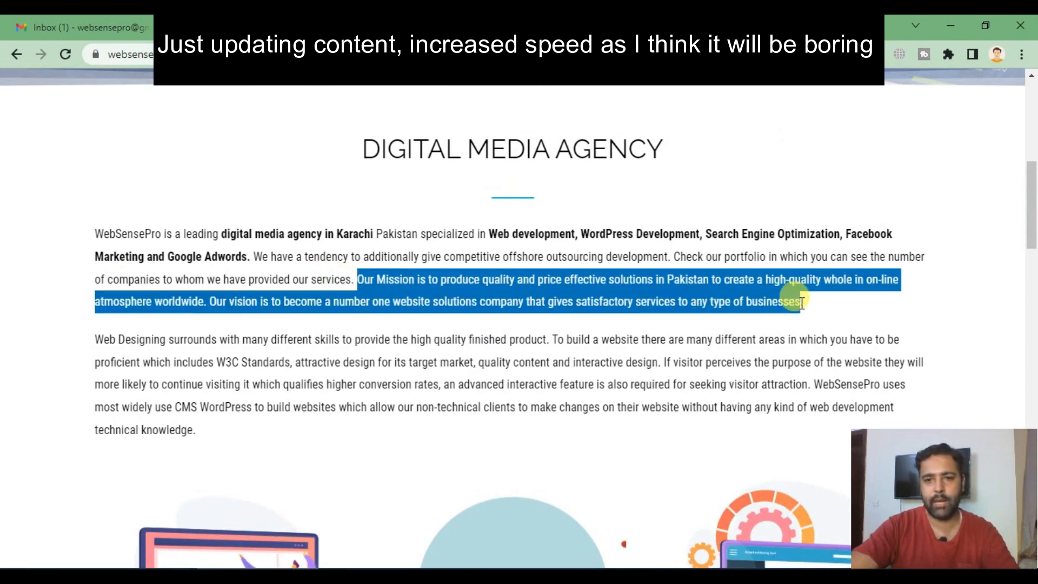
- Back in Webflow, replace the paragraph under the lower Digital Media Agency heading with the copied mission and vision text
click(432, 27)
double_click(149, 373)
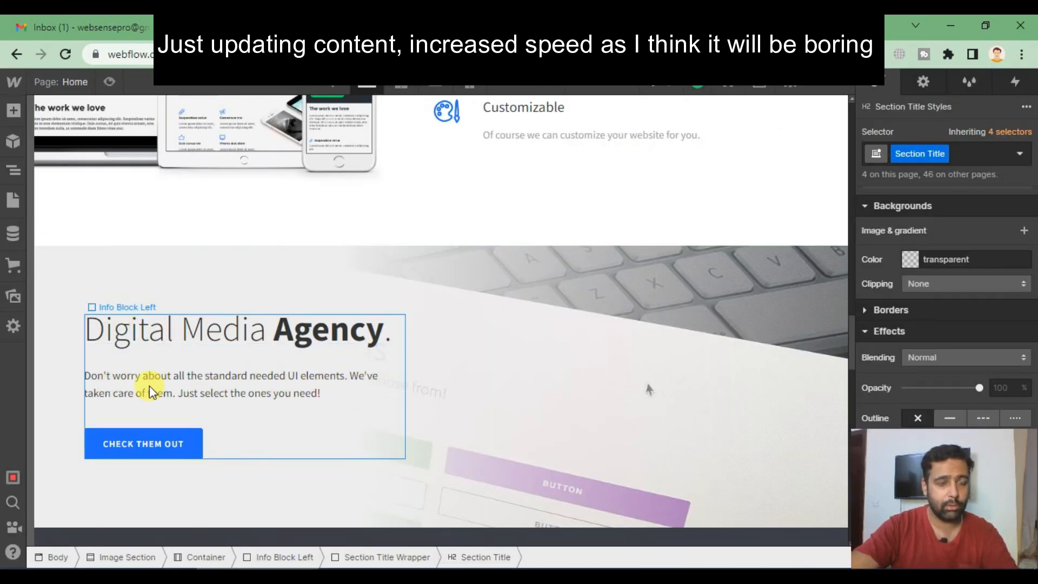
click(13, 170)
click(143, 503)
double_click(324, 377)
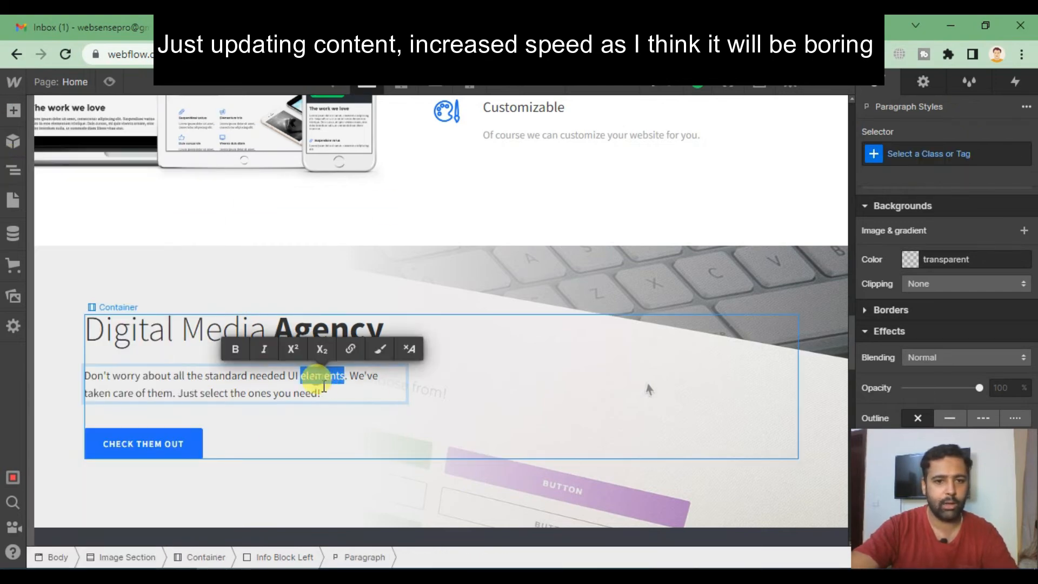
key(ctrl+a)
key(ctrl+v)
click(465, 430)
- Look through the whole home page, from the hero to the homepage samples, for remaining template content
scroll(677, 325, down, 15)
scroll(734, 362, up, 19)
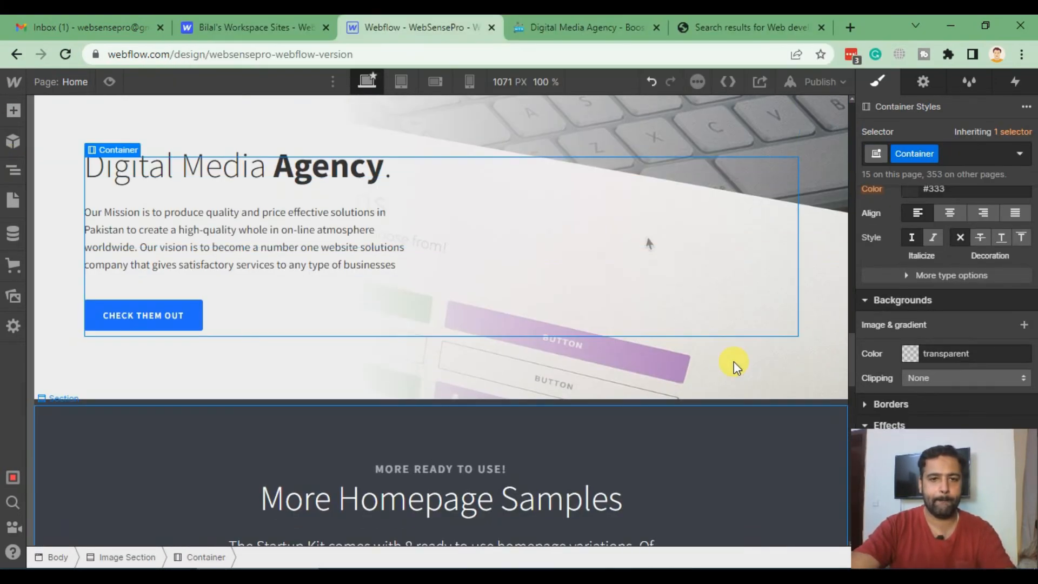
scroll(700, 296, down, 10)
scroll(699, 300, up, 12)
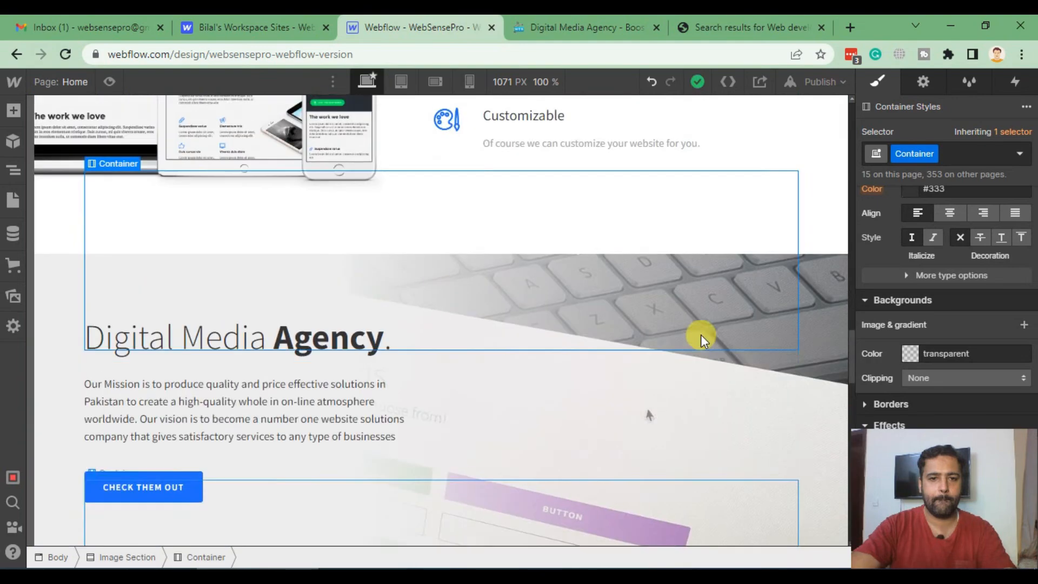
scroll(699, 336, up, 12)
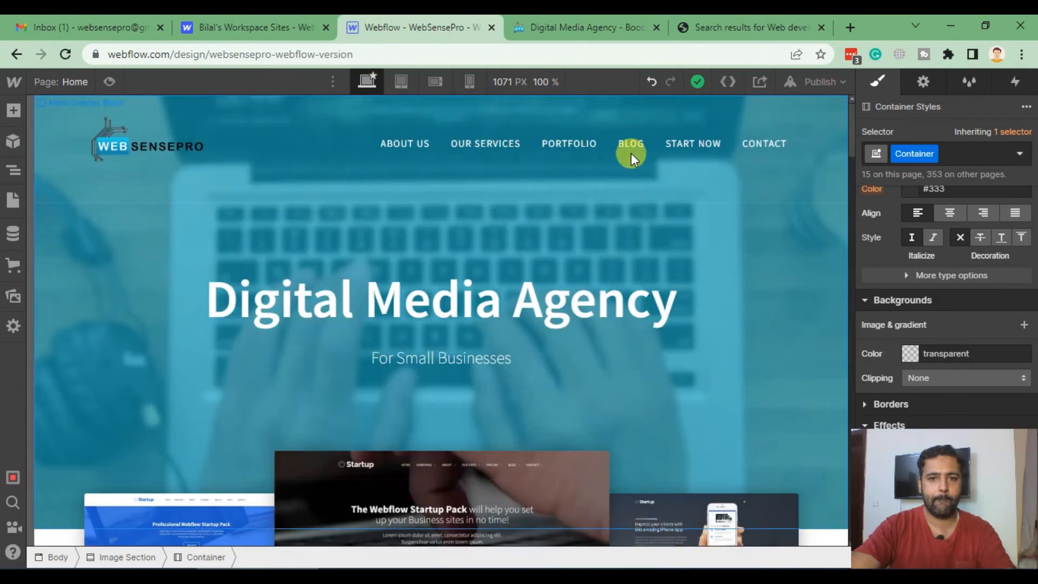
scroll(715, 316, down, 3)
scroll(714, 312, down, 20)
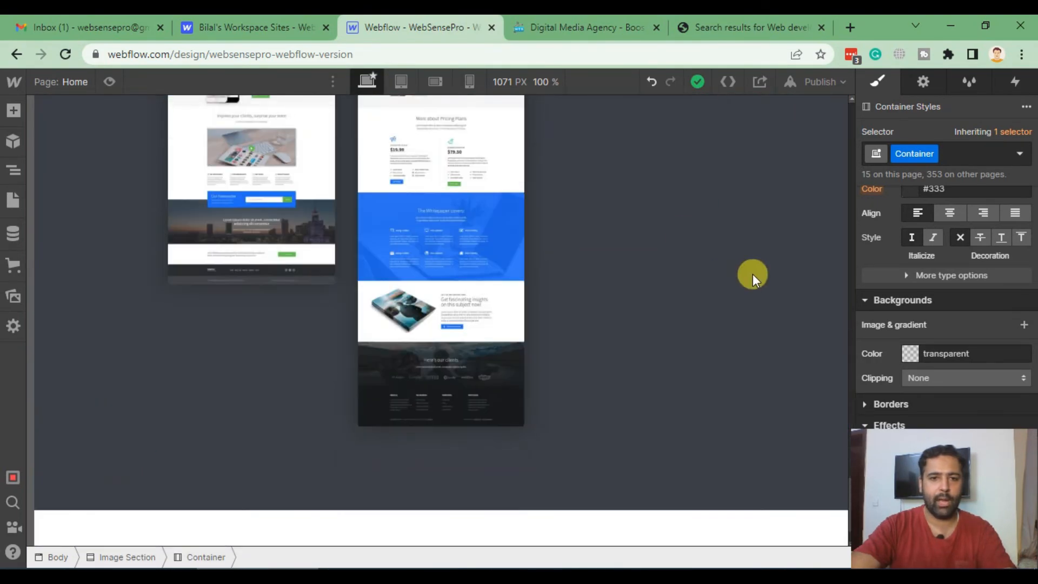
scroll(681, 340, up, 8)
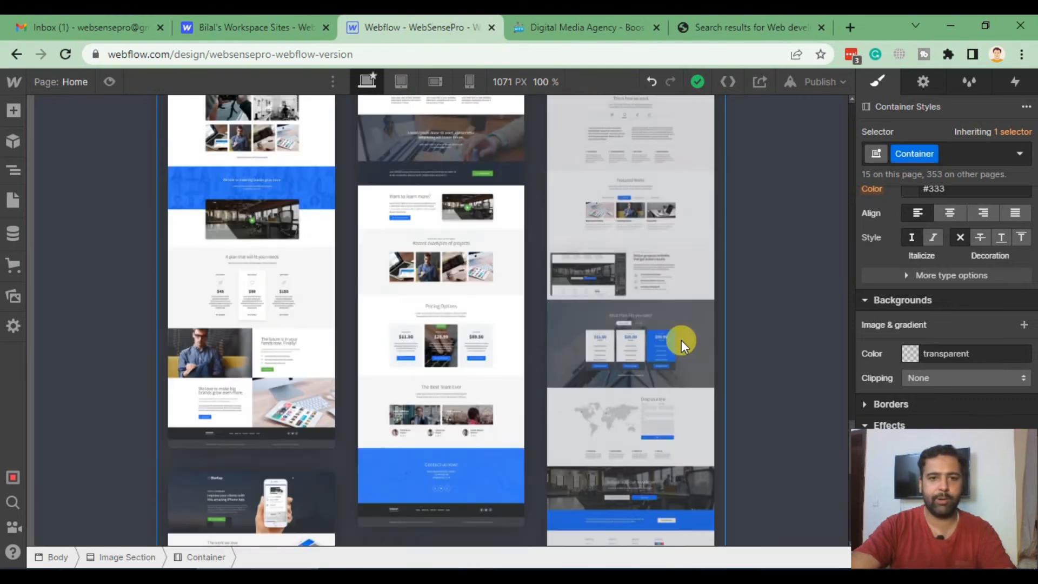
scroll(681, 339, up, 5)
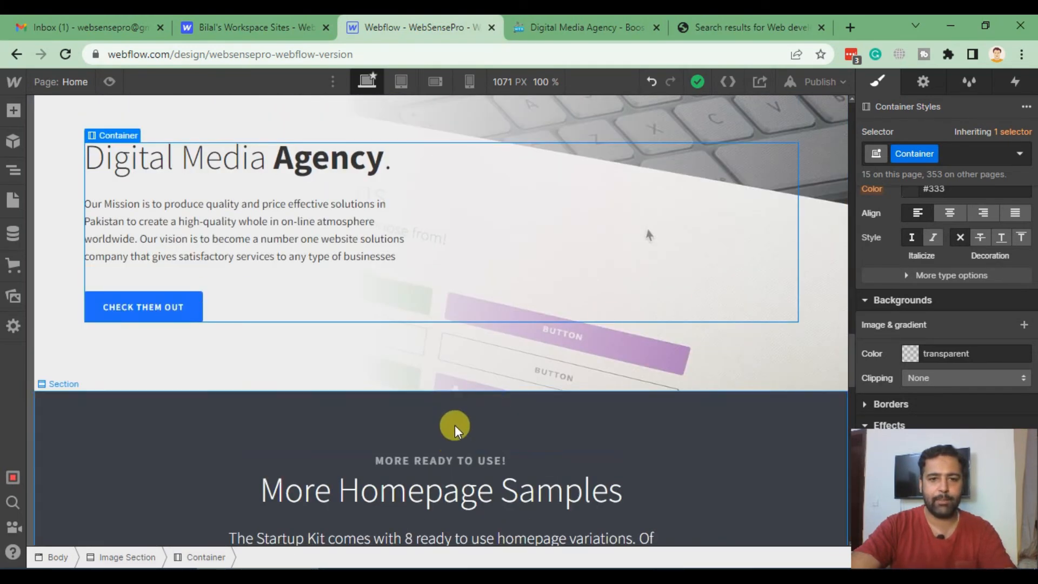
- Delete the dark More Homepage Samples section below the Digital Media Agency image section
scroll(570, 261, down, 4)
scroll(494, 348, up, 3)
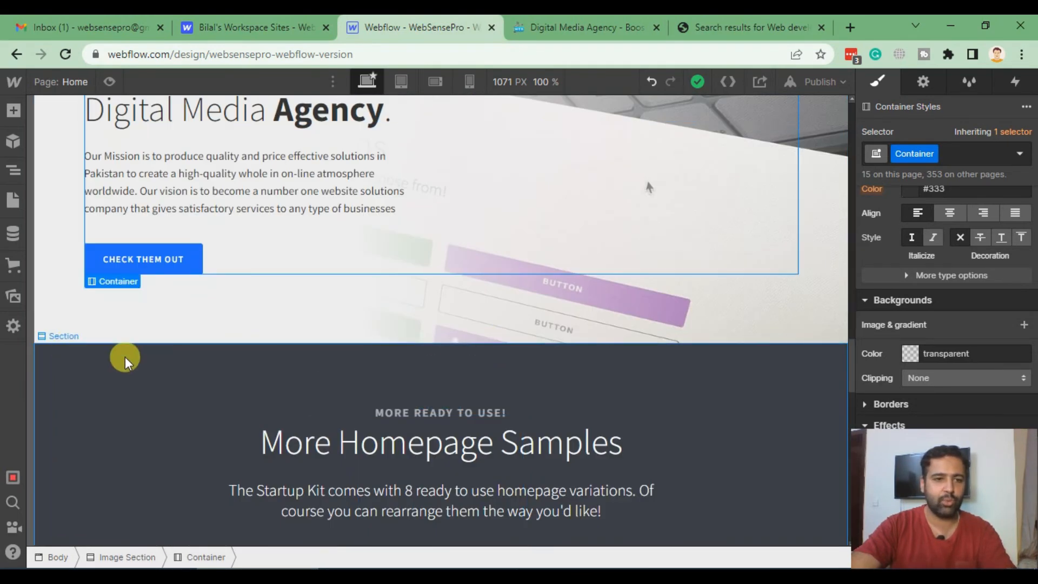
click(64, 345)
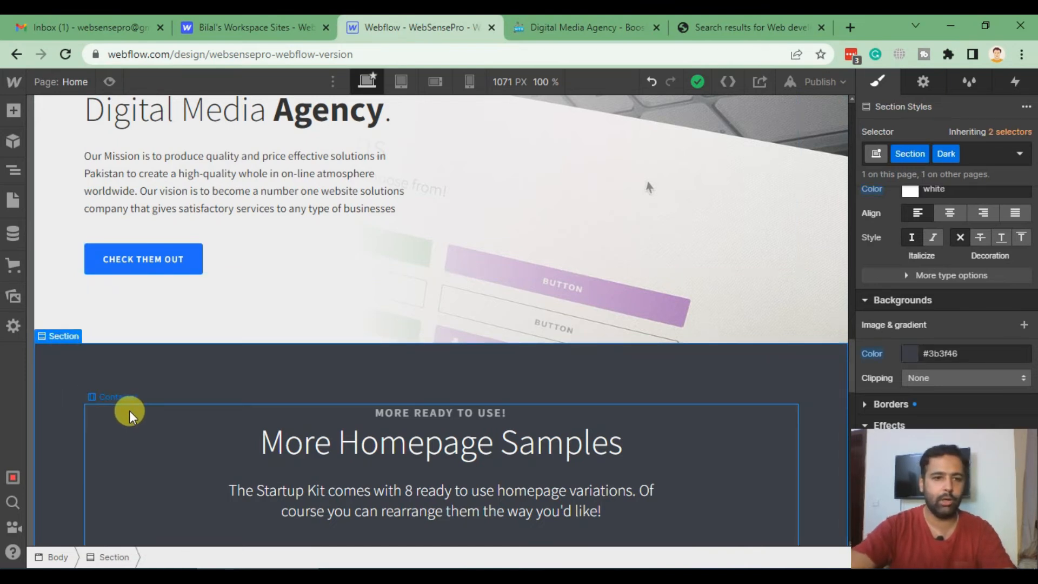
key(Delete)
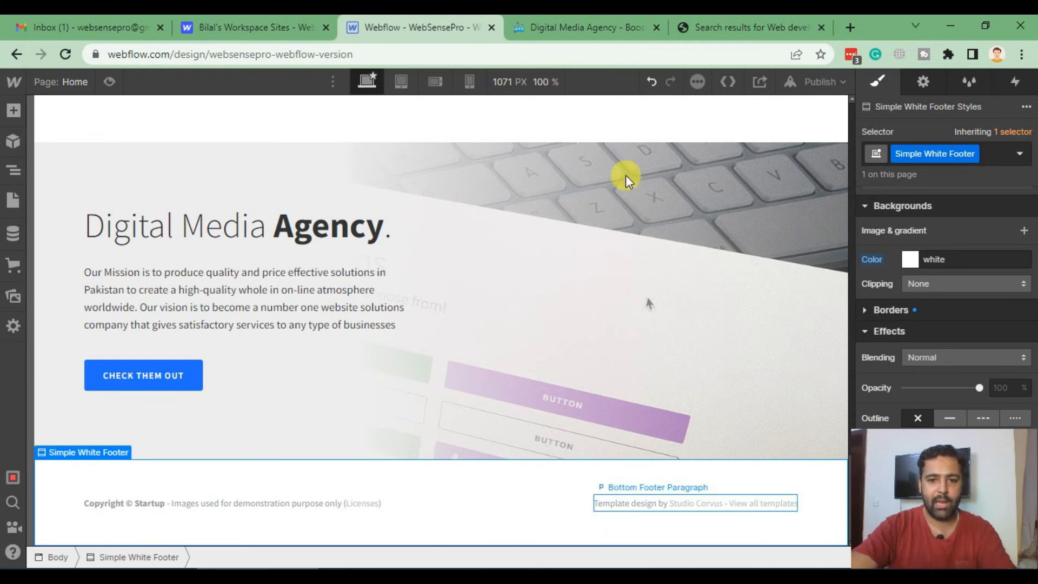
- Switch to the websensepro.com tab and view the footer with its services, contact info and social links
click(614, 28)
scroll(728, 323, down, 10)
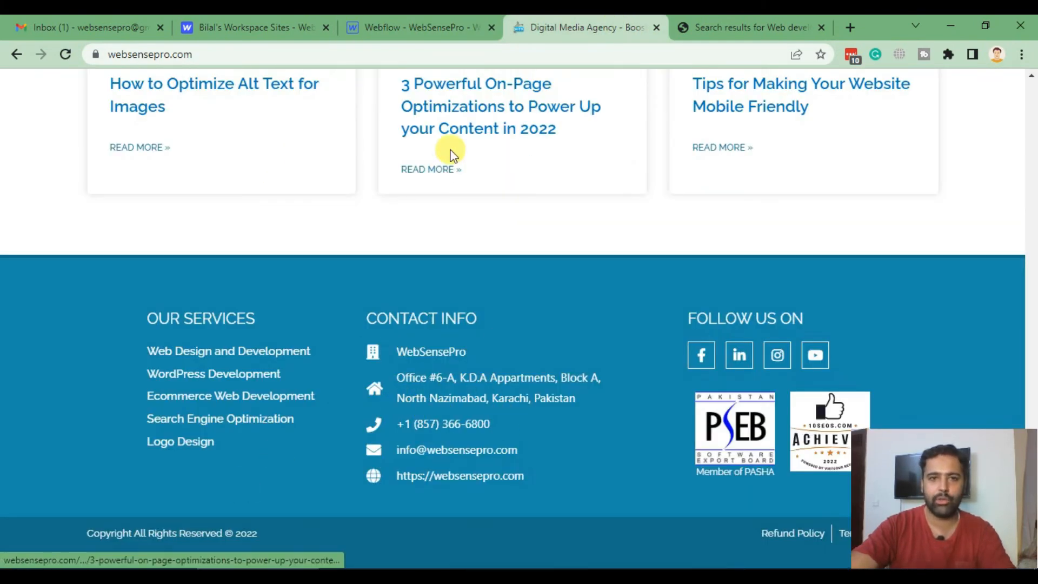
- Back in the Webflow designer, insert the prebuilt Footer Dark layout between the Digital Media Agency image section and the Simple White Footer
click(413, 22)
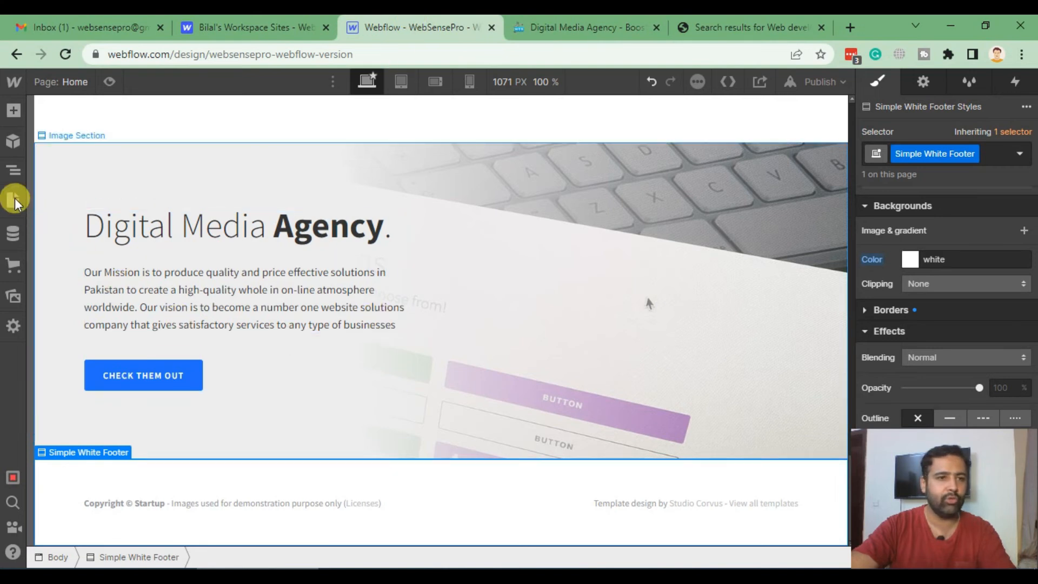
click(15, 114)
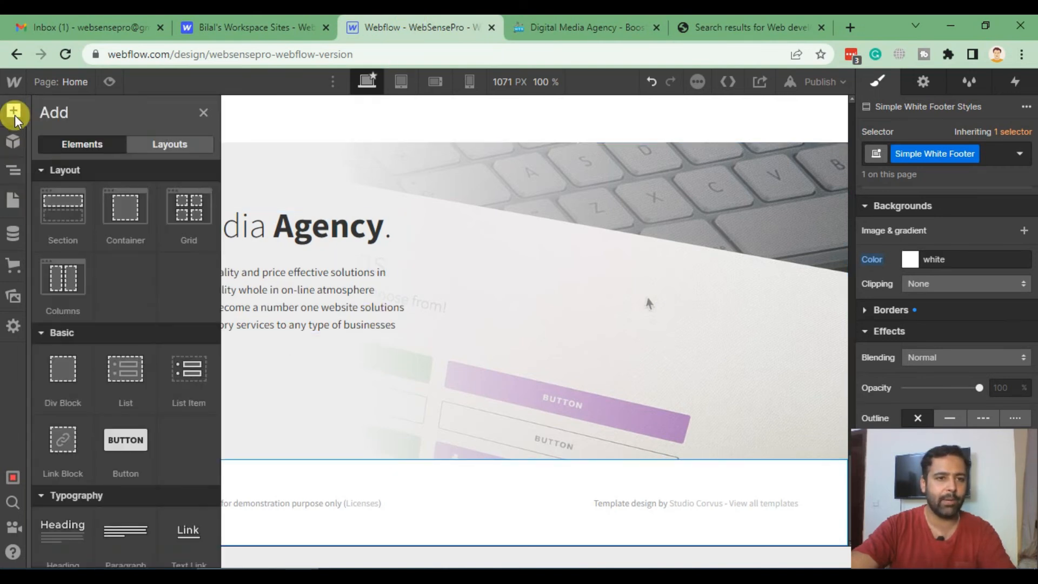
click(172, 147)
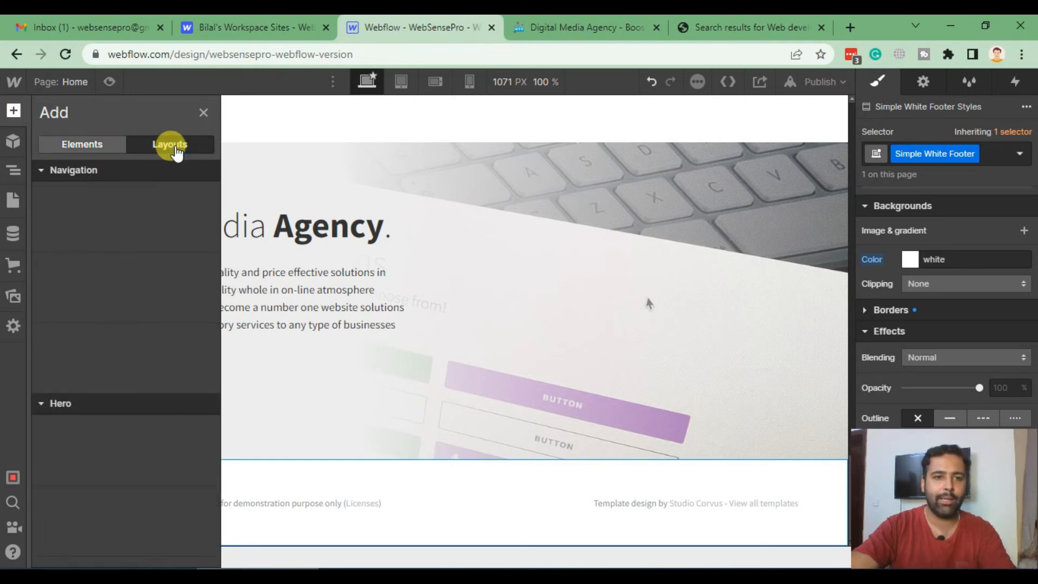
scroll(179, 319, down, 15)
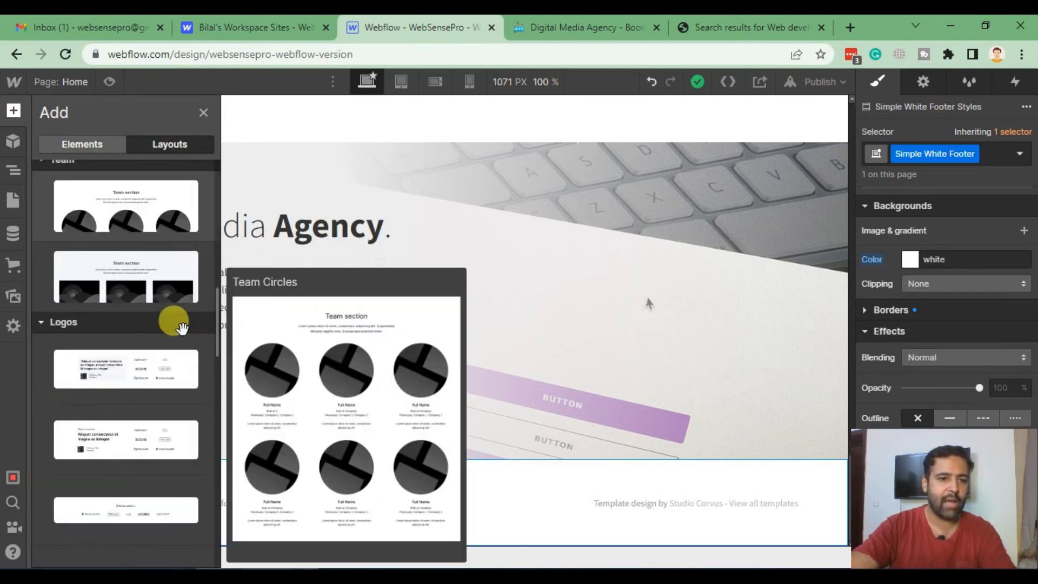
scroll(162, 271, down, 10)
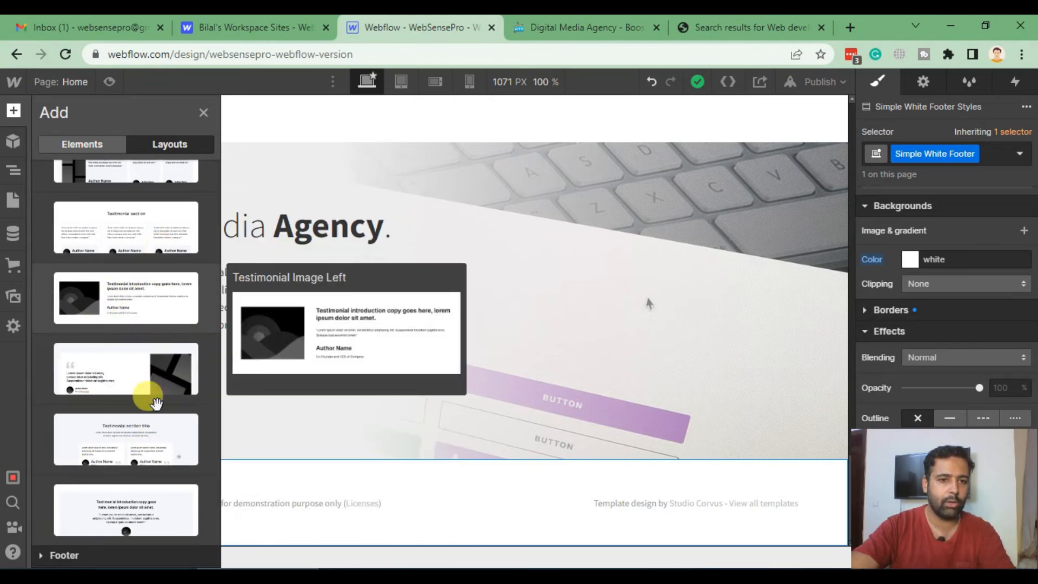
click(43, 557)
scroll(119, 216, down, 4)
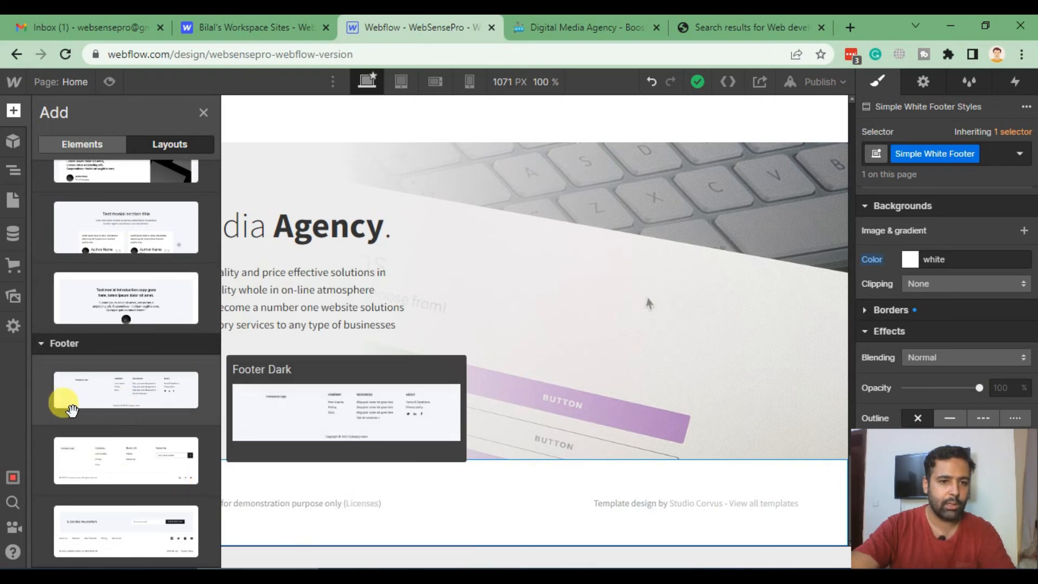
drag(96, 394, 450, 460)
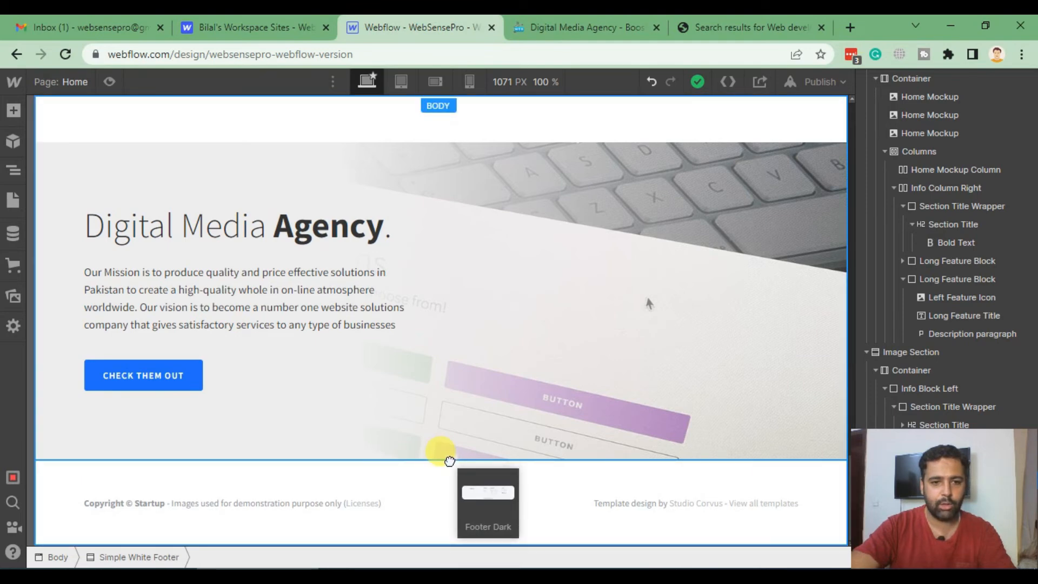
drag(675, 459, 674, 456)
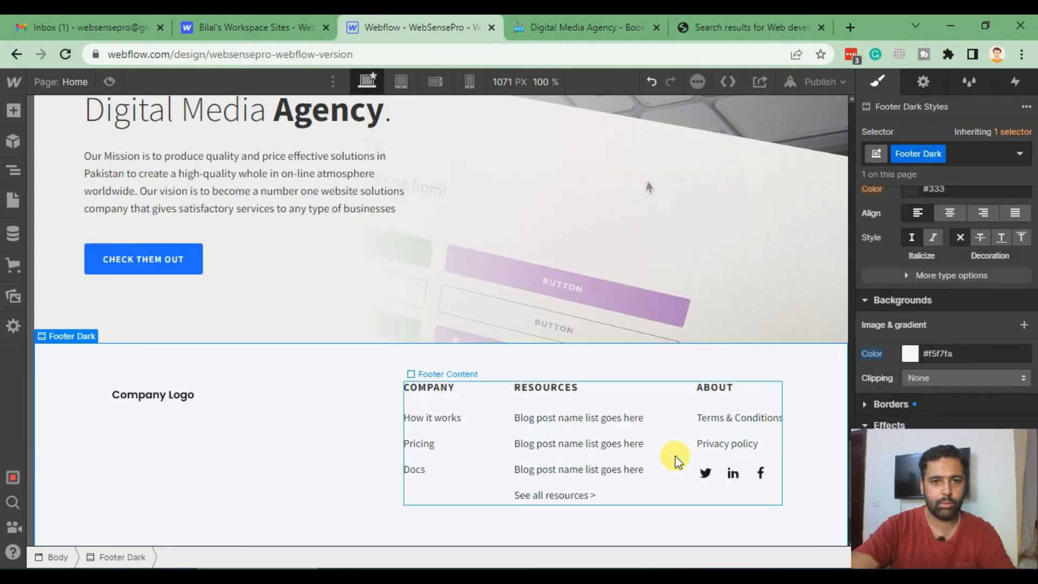
- Delete the old Simple White Footer section with the Startup copyright line below the new footer
scroll(556, 326, down, 3)
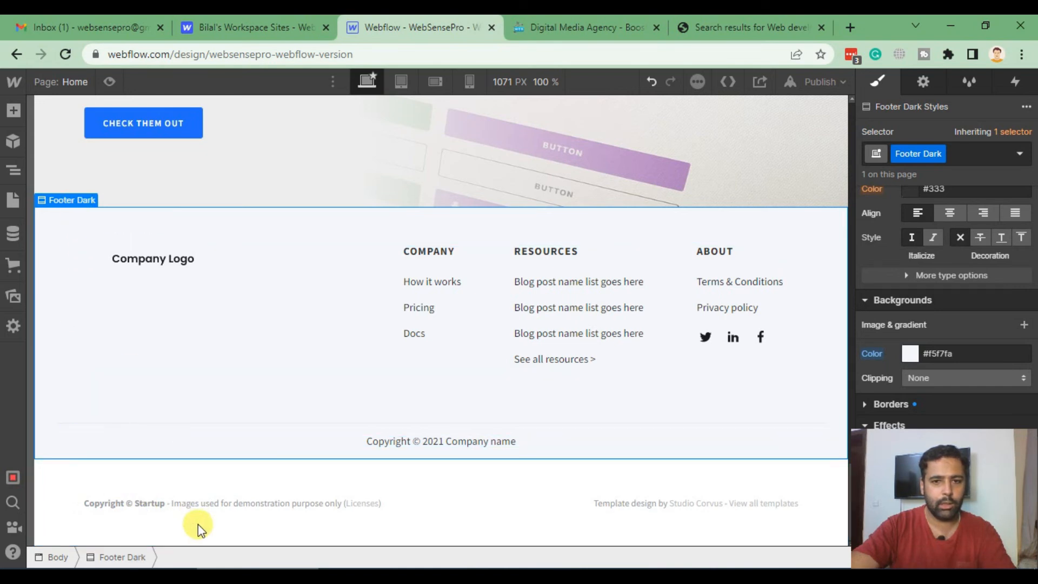
click(94, 465)
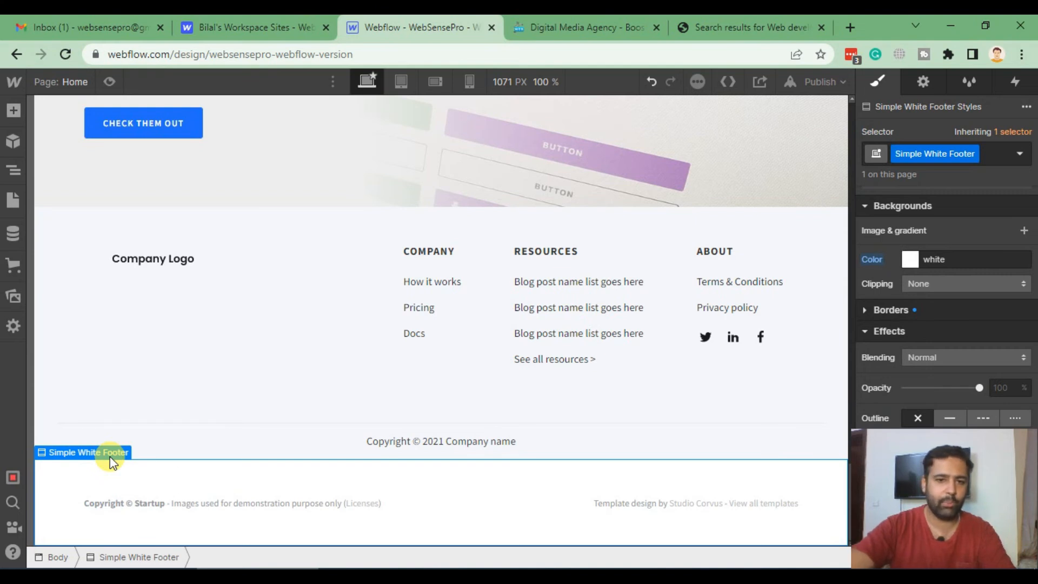
key(Delete)
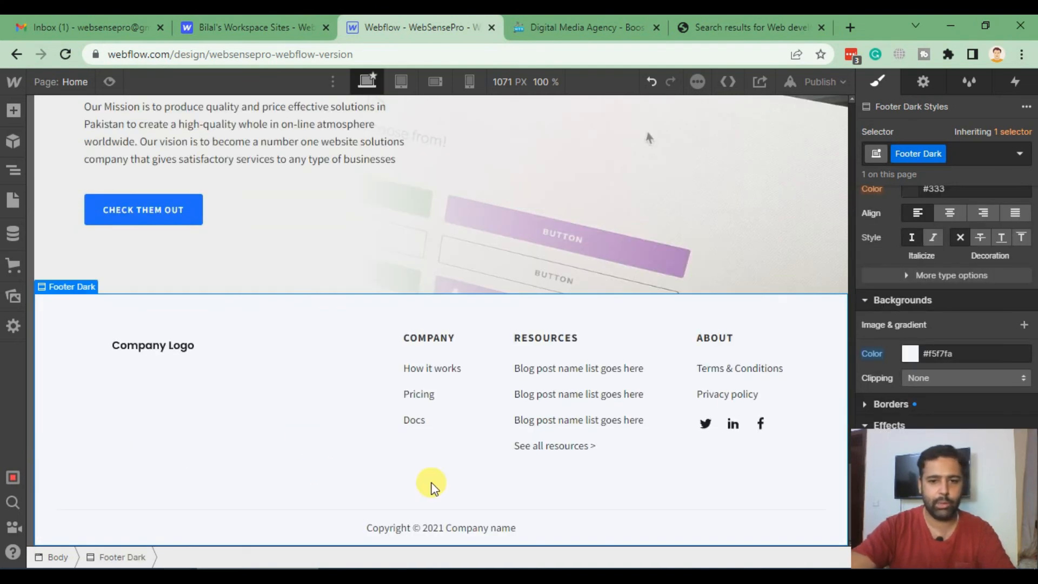
- Change the footer's copyright line to "Copyright © 2022 WebSensePro"
double_click(441, 528)
key(shift+Left)
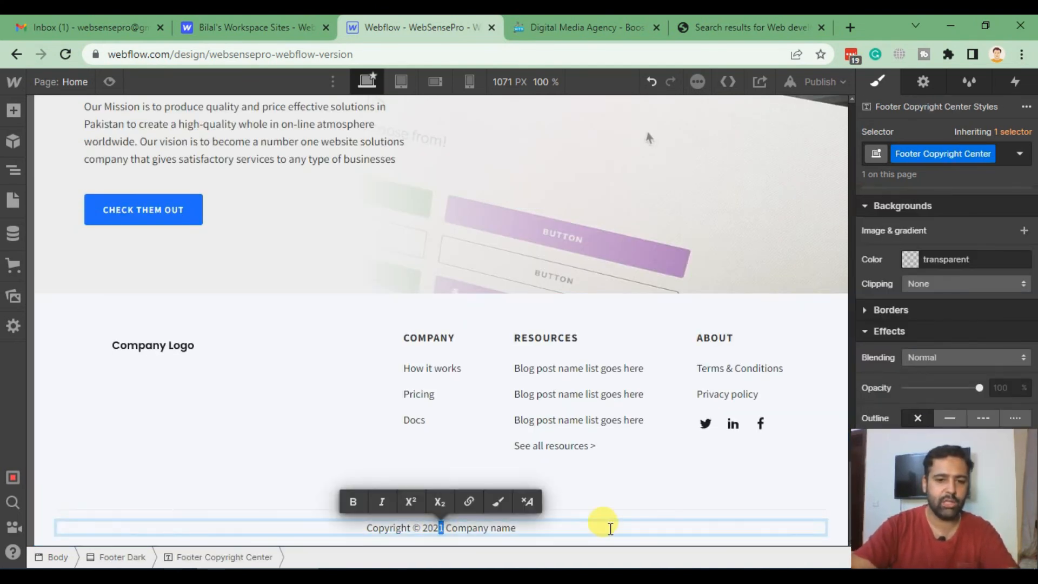
text(2)
key(Right)
key(shift+End)
text(W)
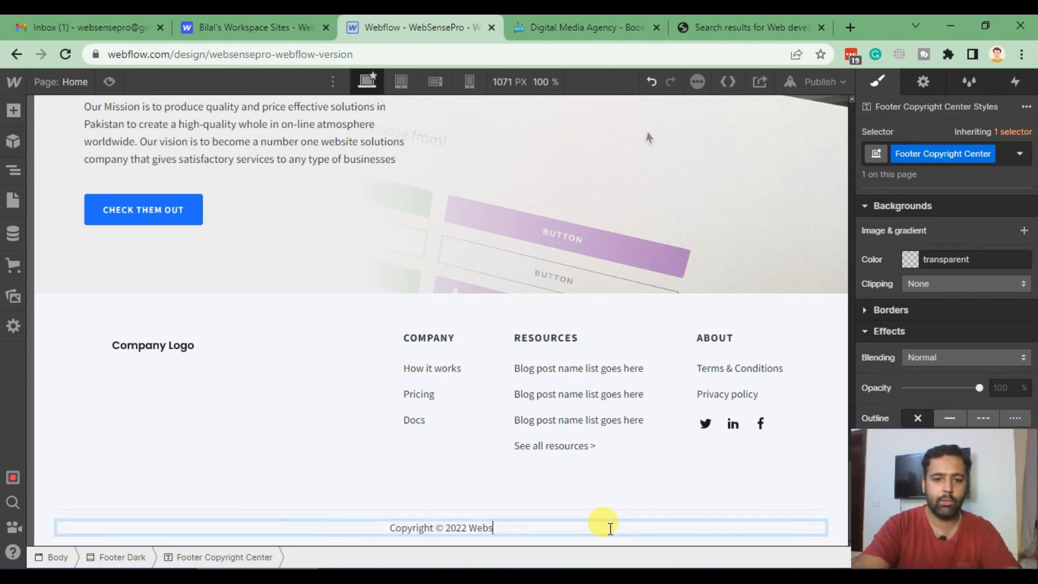
text(ebSensePro)
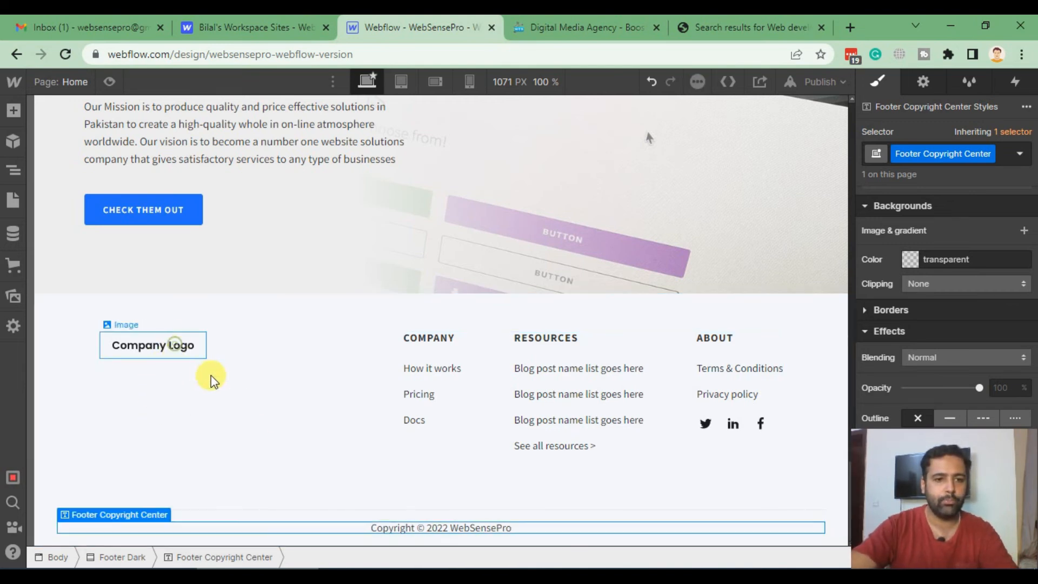
- Replace the Company Logo placeholder image in the footer with logo.png from the site's assets
click(176, 351)
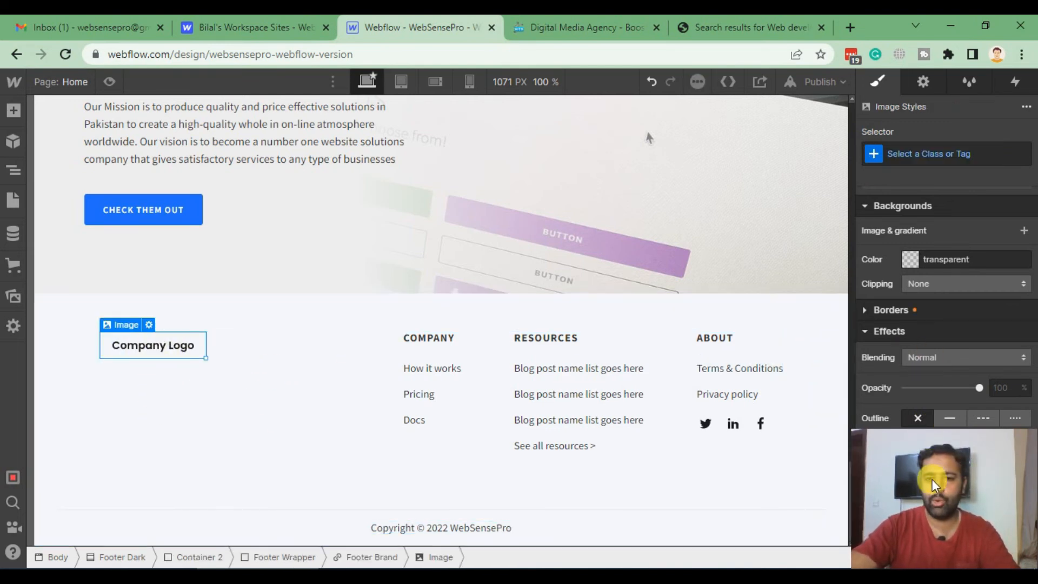
drag(924, 484, 739, 482)
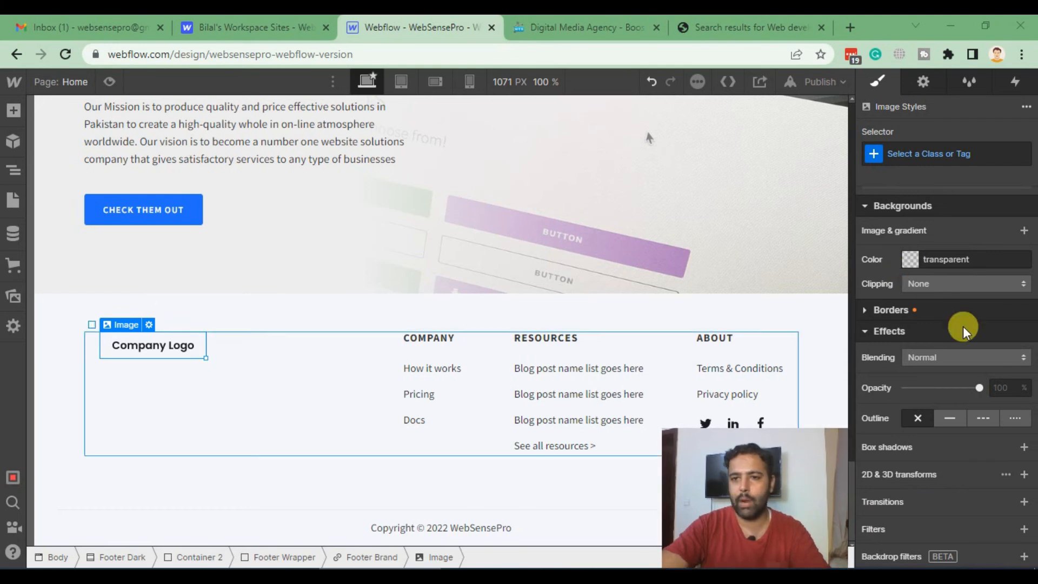
scroll(964, 328, up, 5)
click(924, 87)
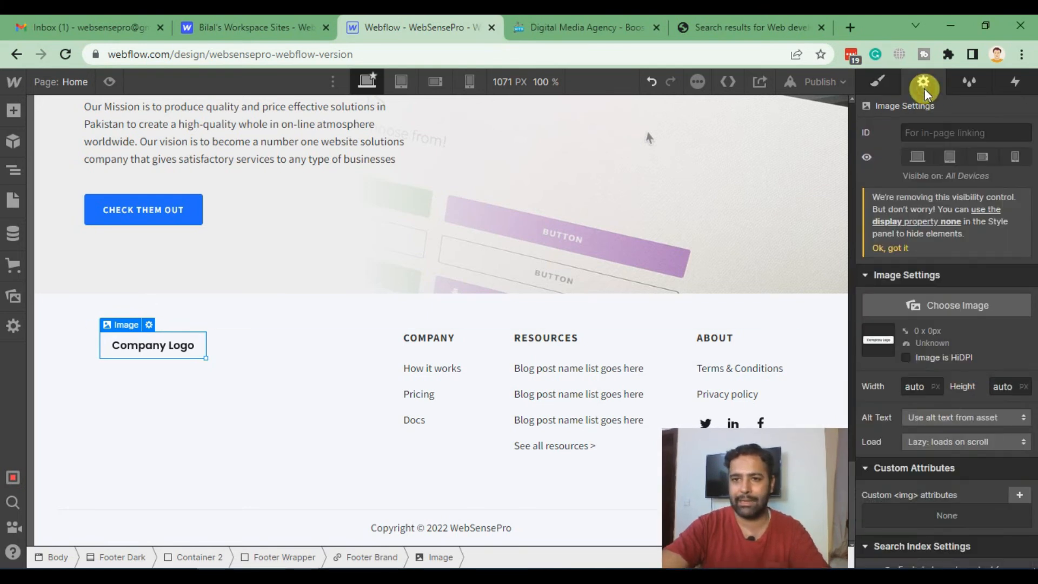
click(926, 305)
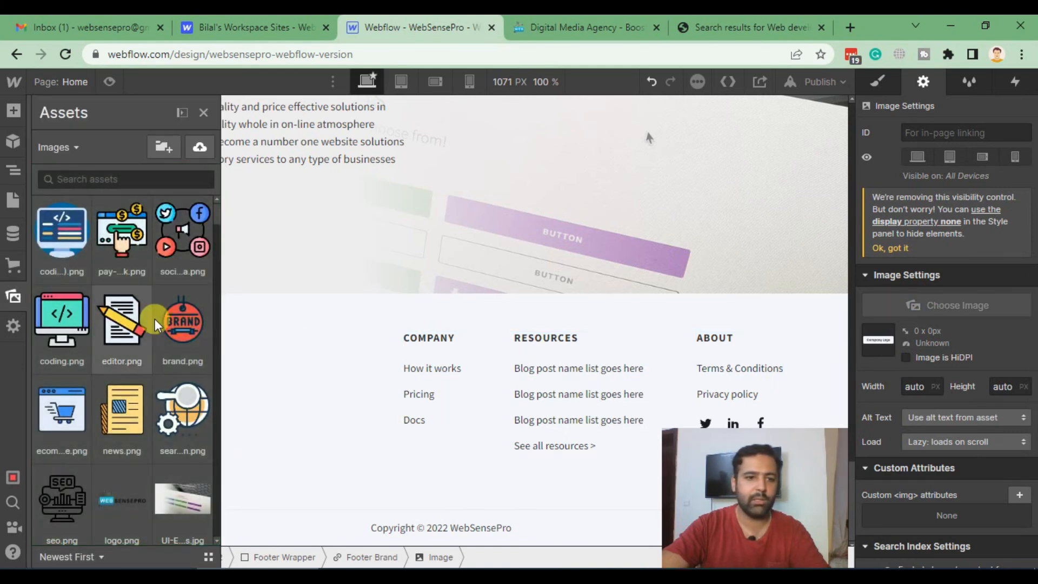
click(122, 500)
click(335, 409)
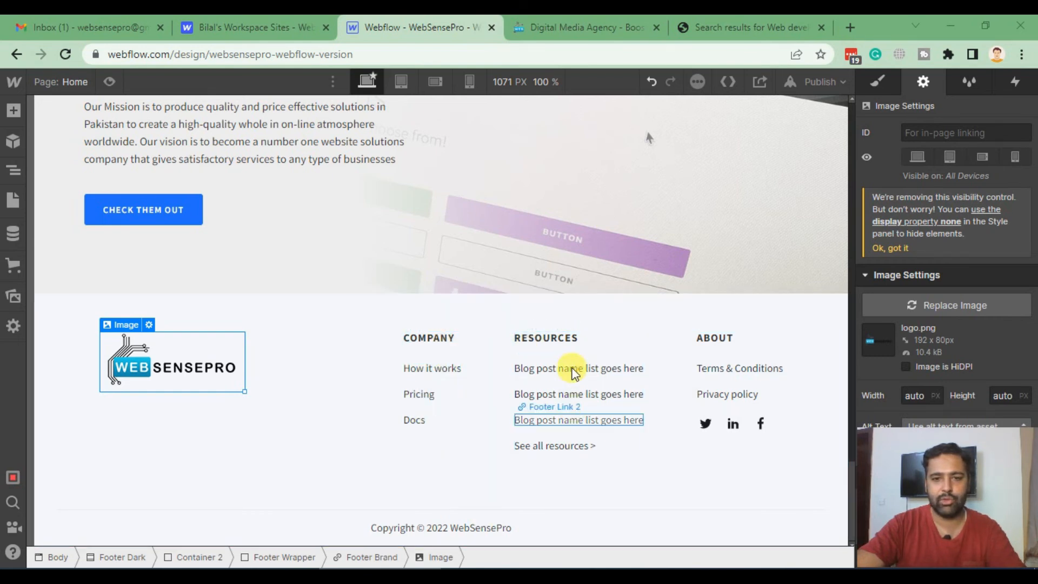
- Delete the Resources block from the footer and set the footer grid's column and row gap to 50 px
click(515, 356)
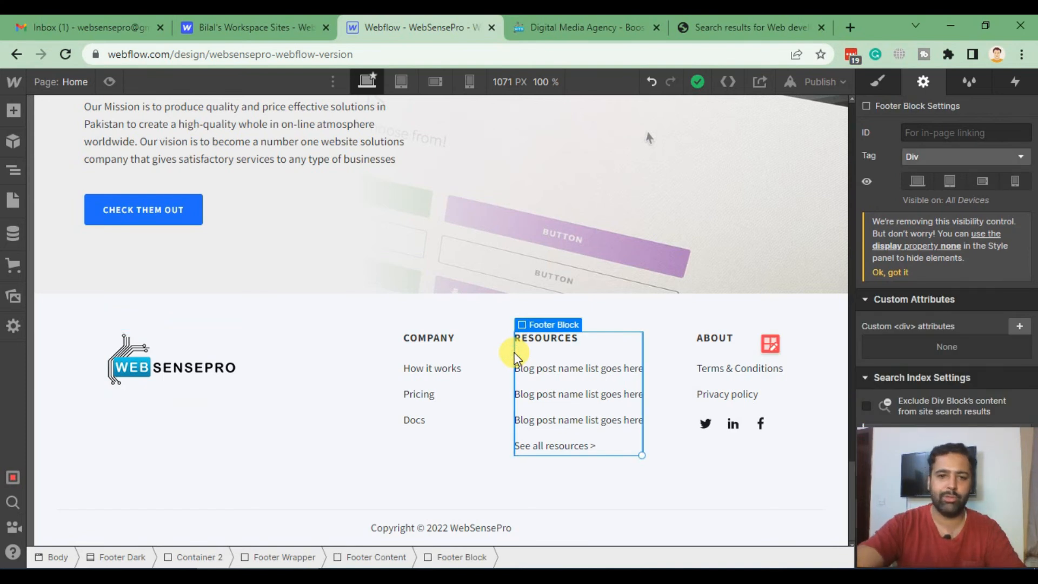
key(Delete)
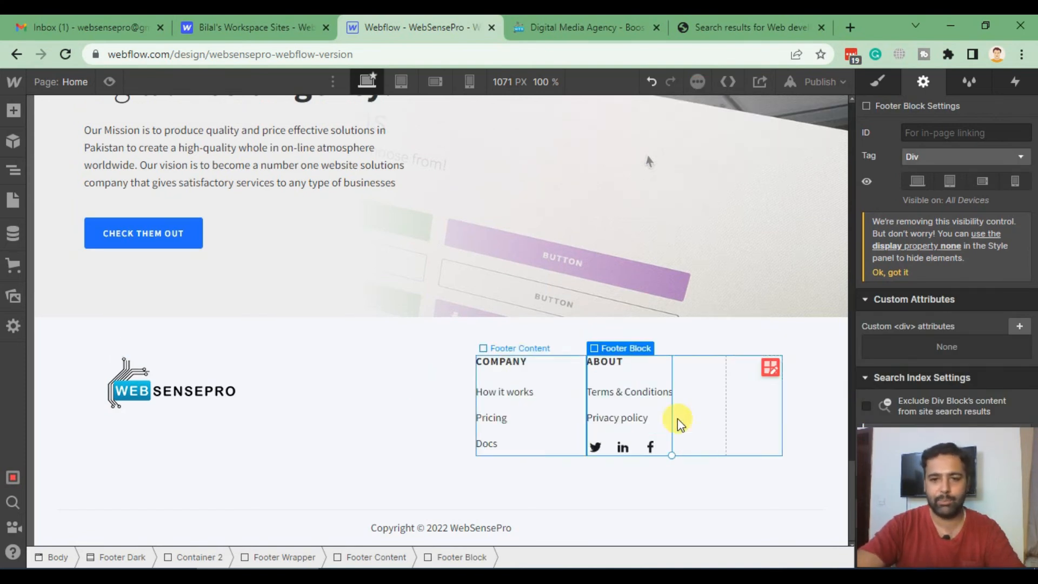
click(771, 367)
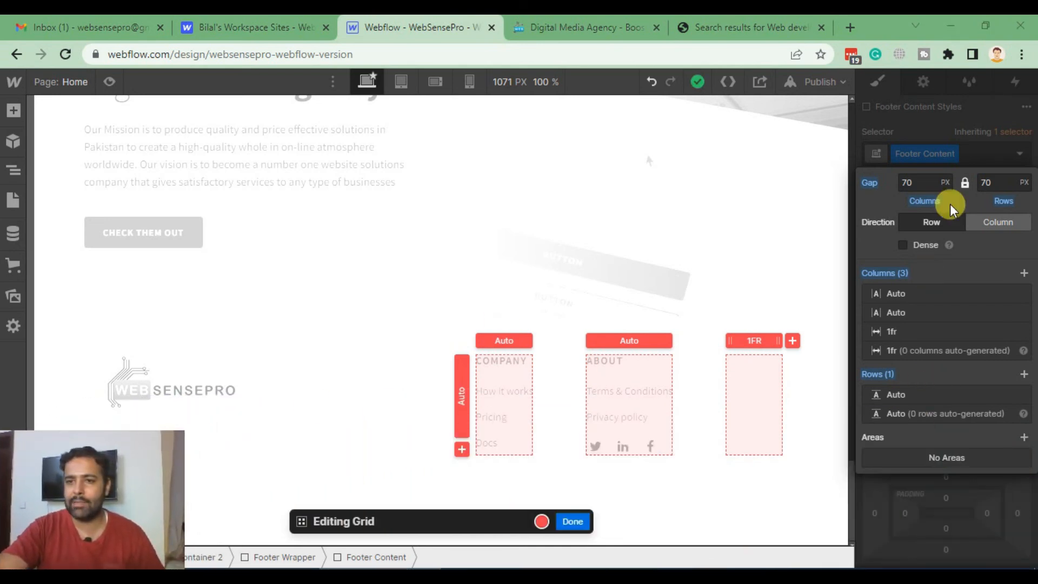
click(921, 183)
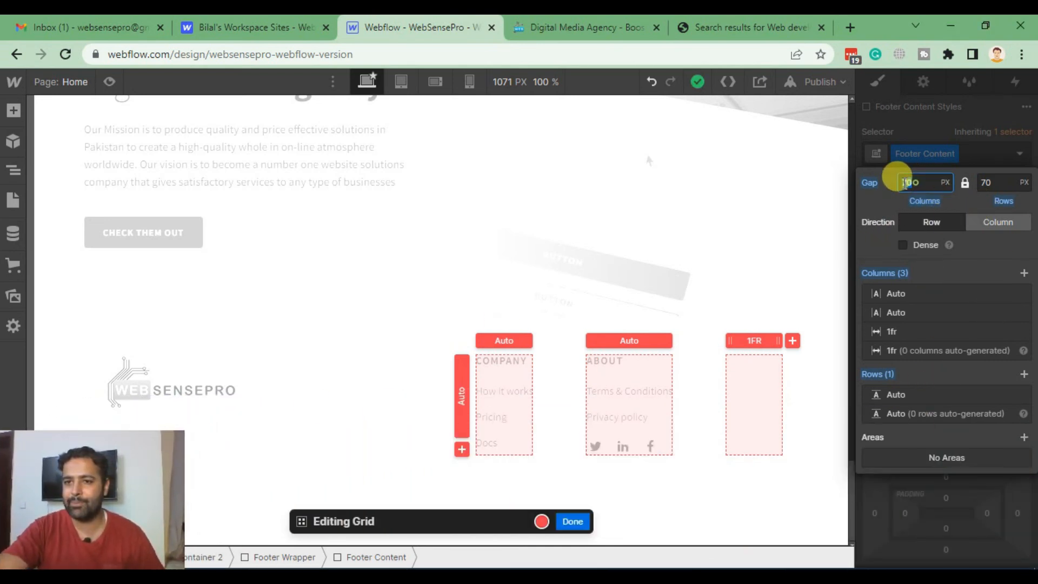
key(BackSpace)
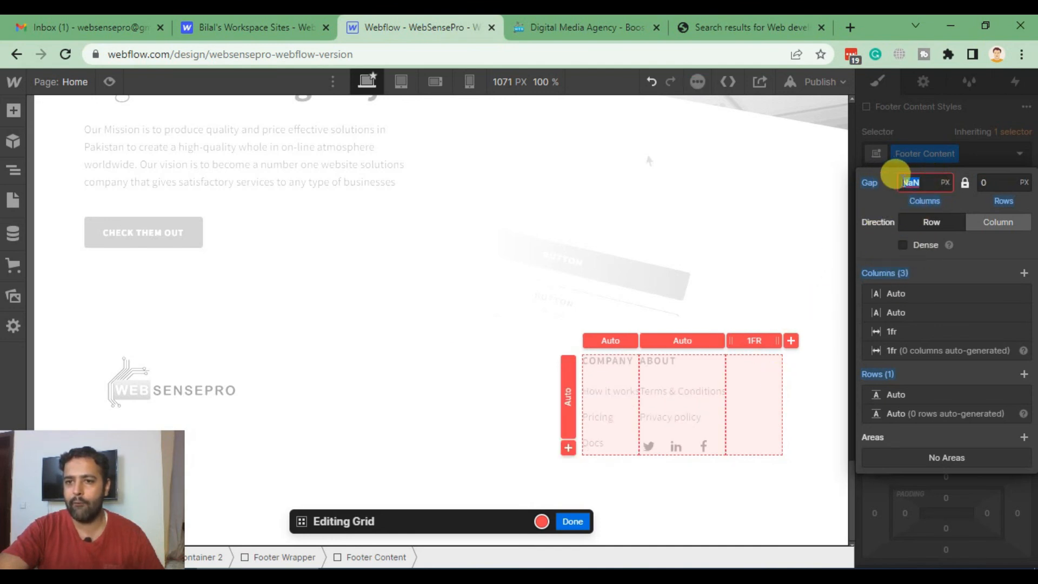
text(50)
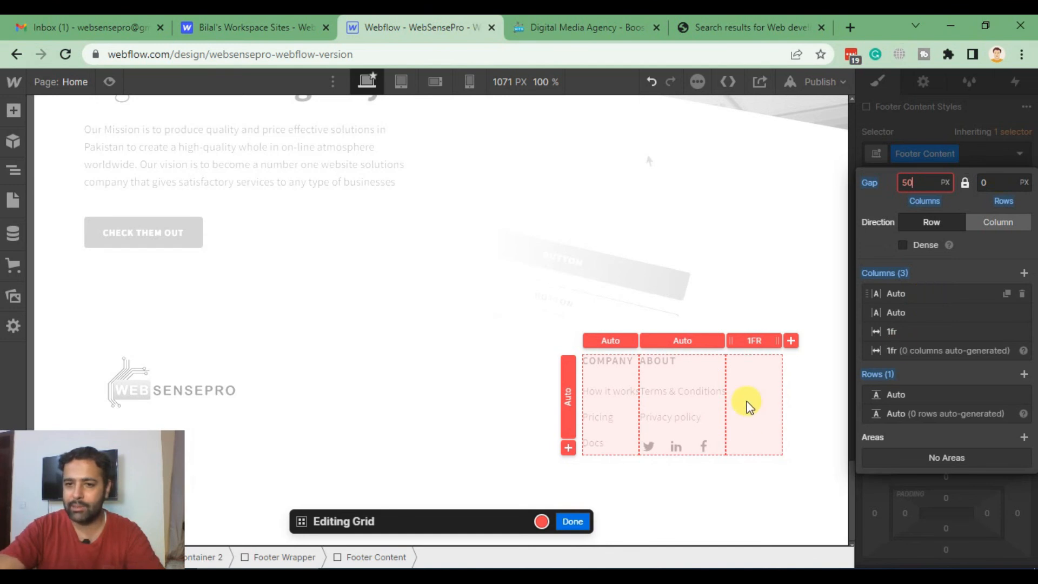
- Remove the empty 1fr column from the footer content grid and finish editing the grid
click(971, 332)
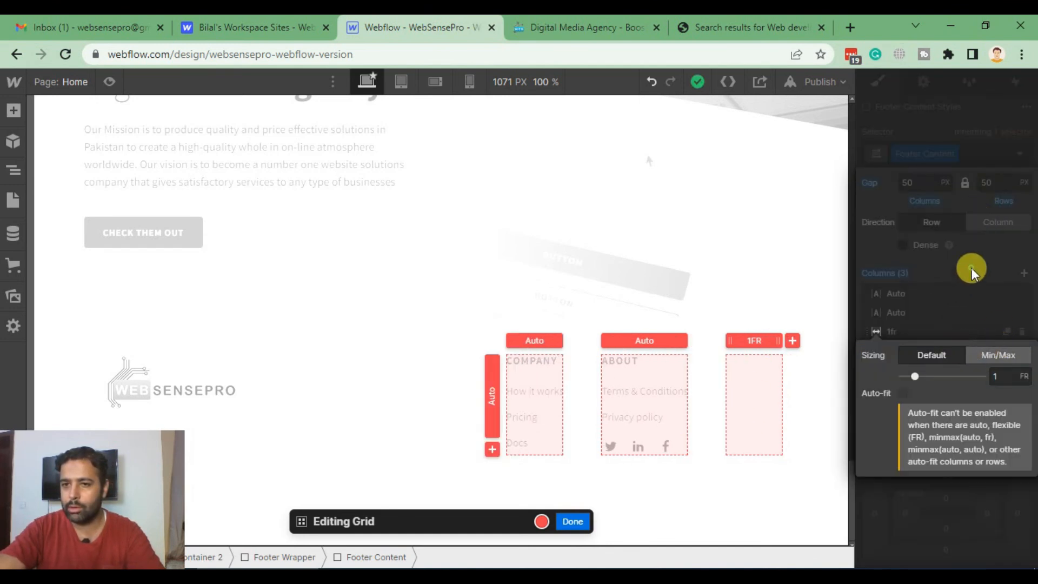
click(971, 267)
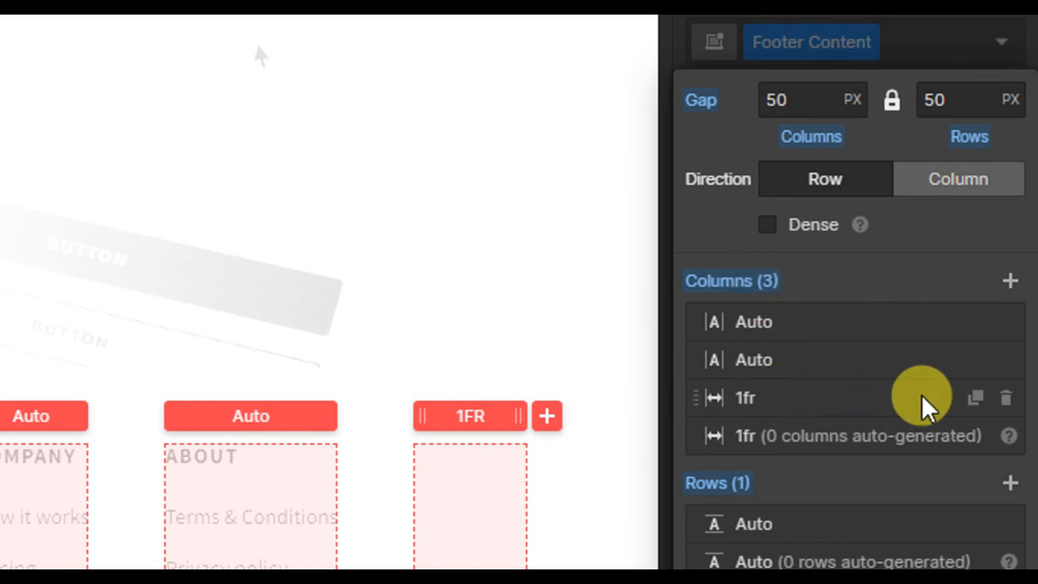
click(1005, 407)
scroll(887, 549, down, 3)
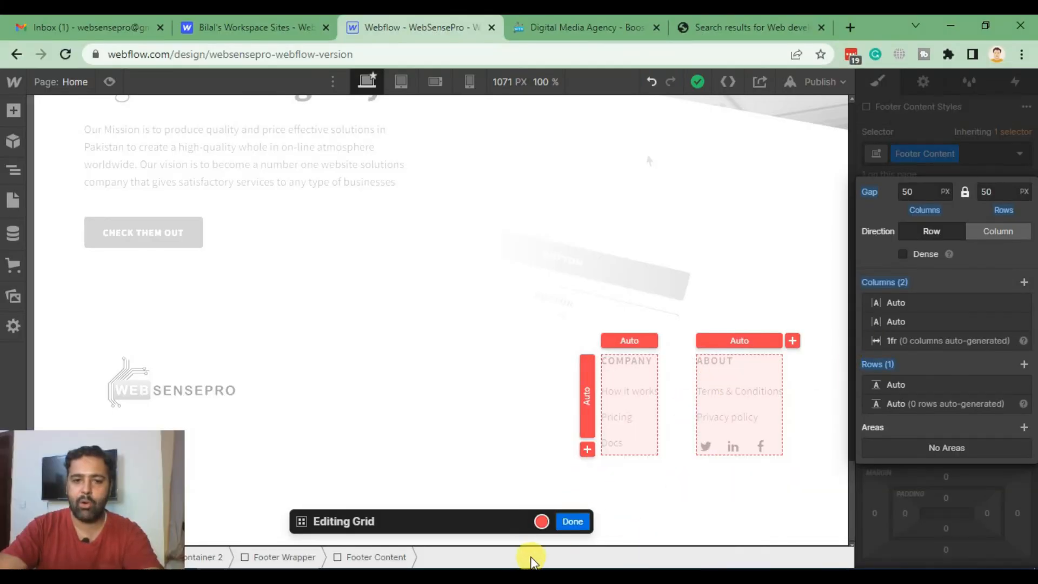
click(573, 521)
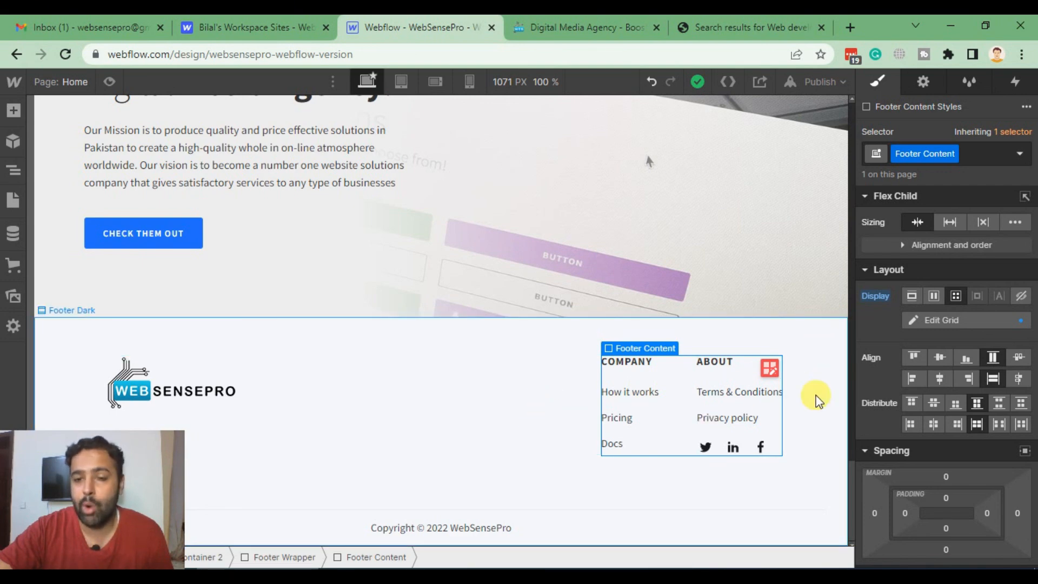
- Preview the home page and look through it from the hero down to the new footer
scroll(816, 399, up, 20)
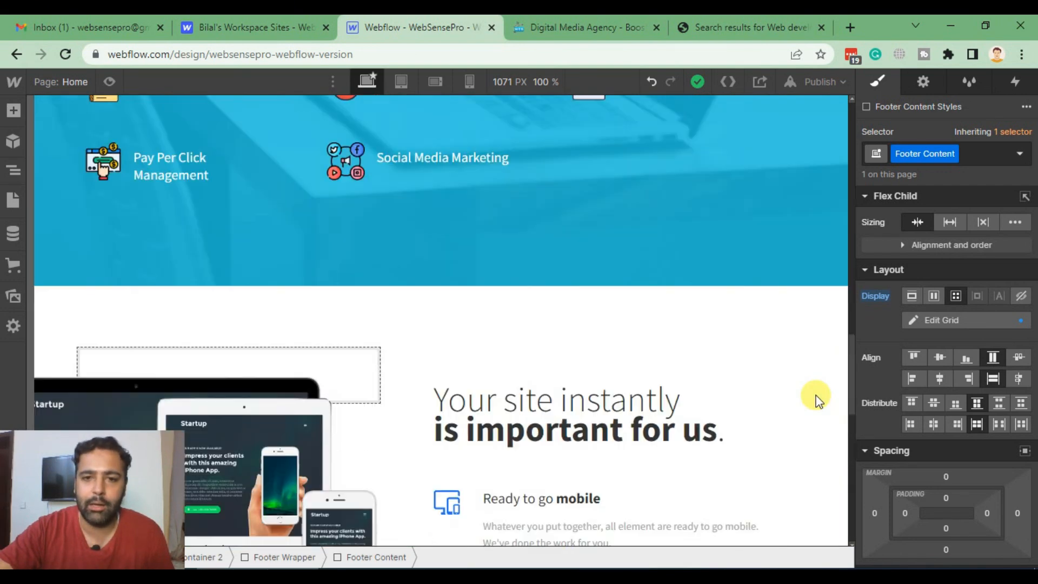
scroll(778, 286, down, 20)
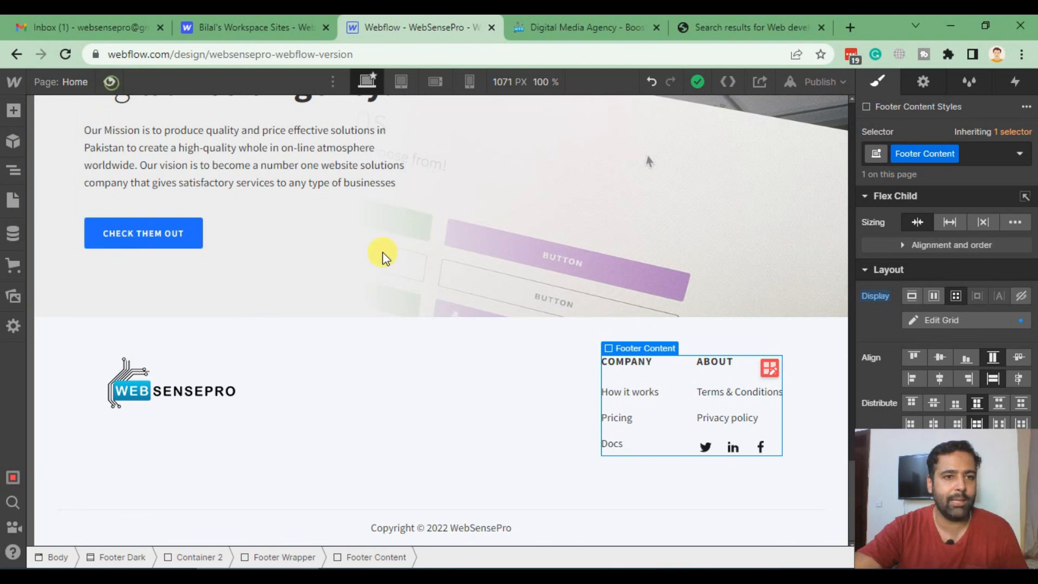
key(ctrl+shift+p)
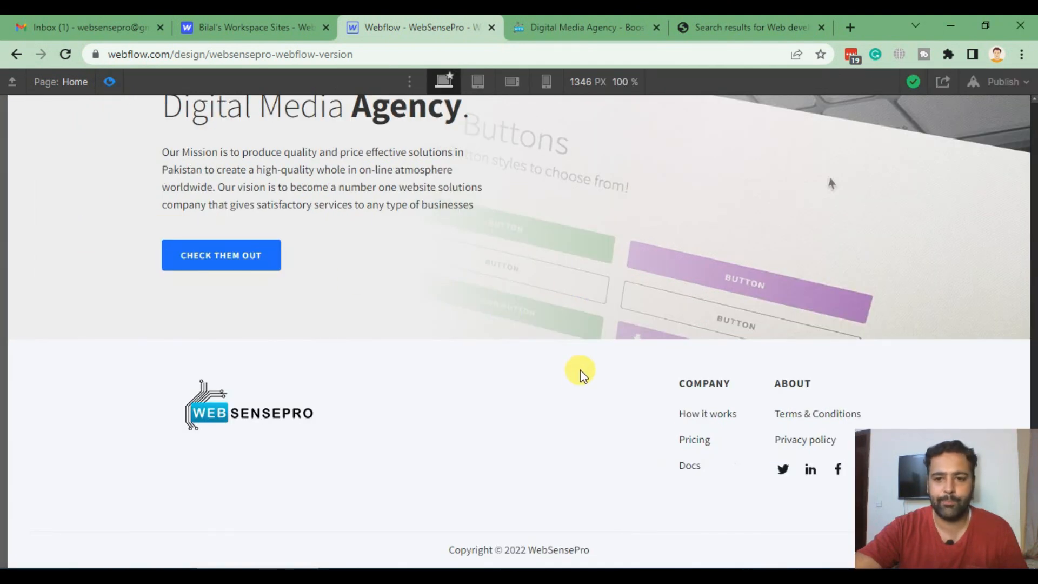
scroll(466, 438, up, 15)
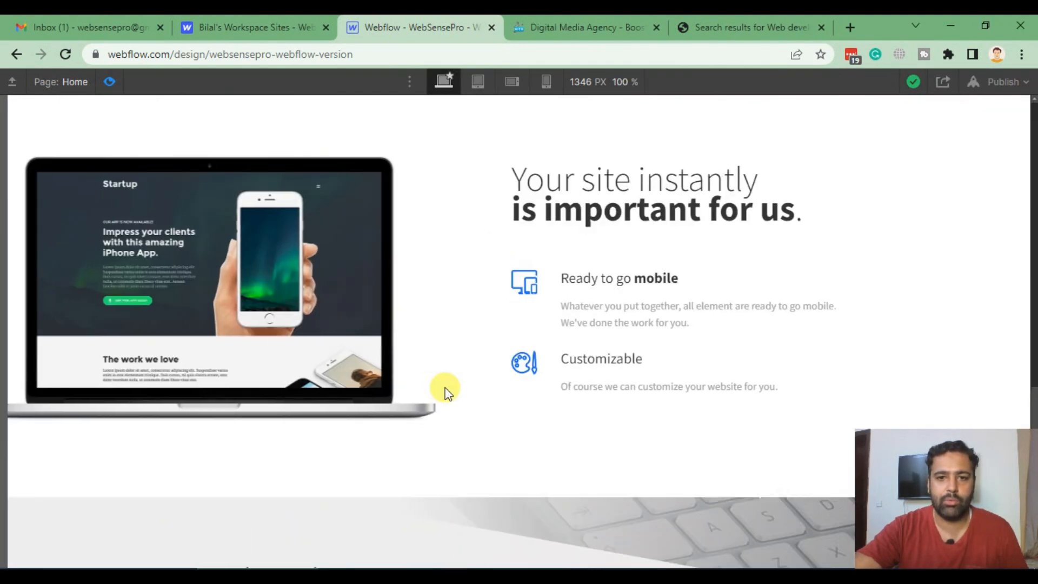
scroll(438, 372, up, 7)
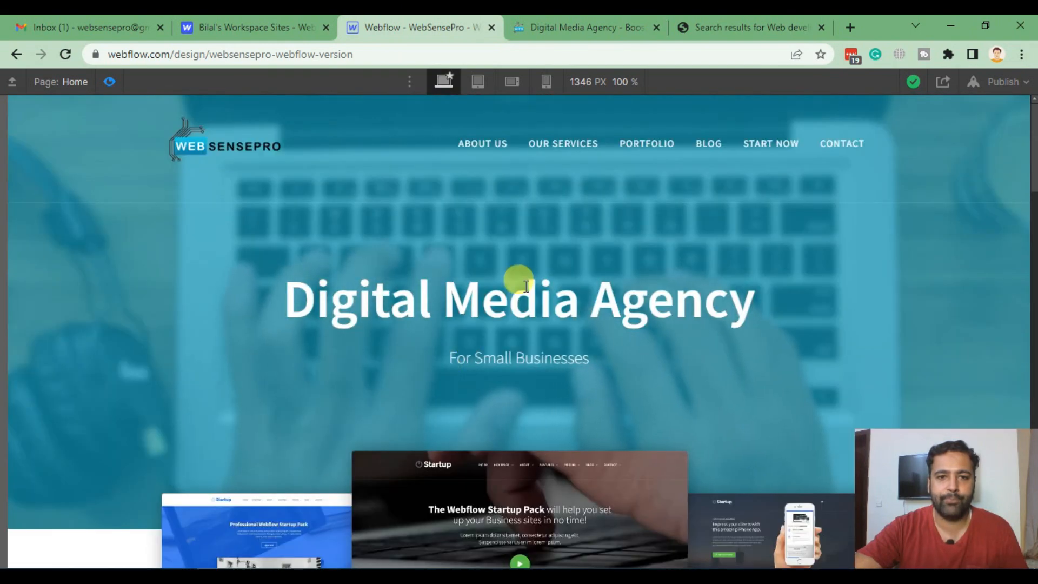
scroll(519, 281, down, 18)
scroll(551, 349, down, 10)
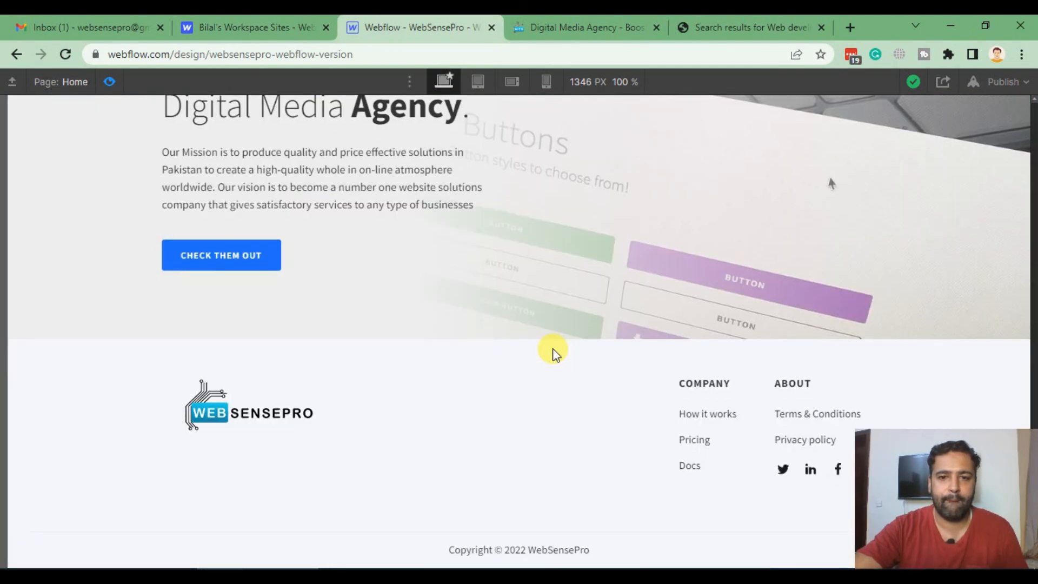
scroll(551, 351, up, 15)
scroll(555, 387, up, 8)
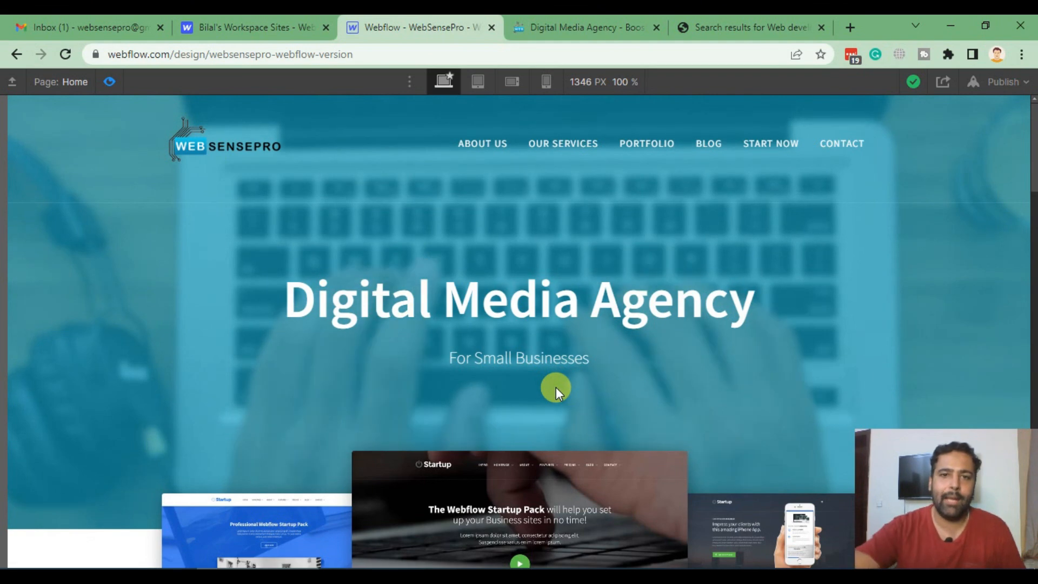
- View the workspace dashboard tab, return to the site preview and review the home page's sections and footer once more
click(265, 23)
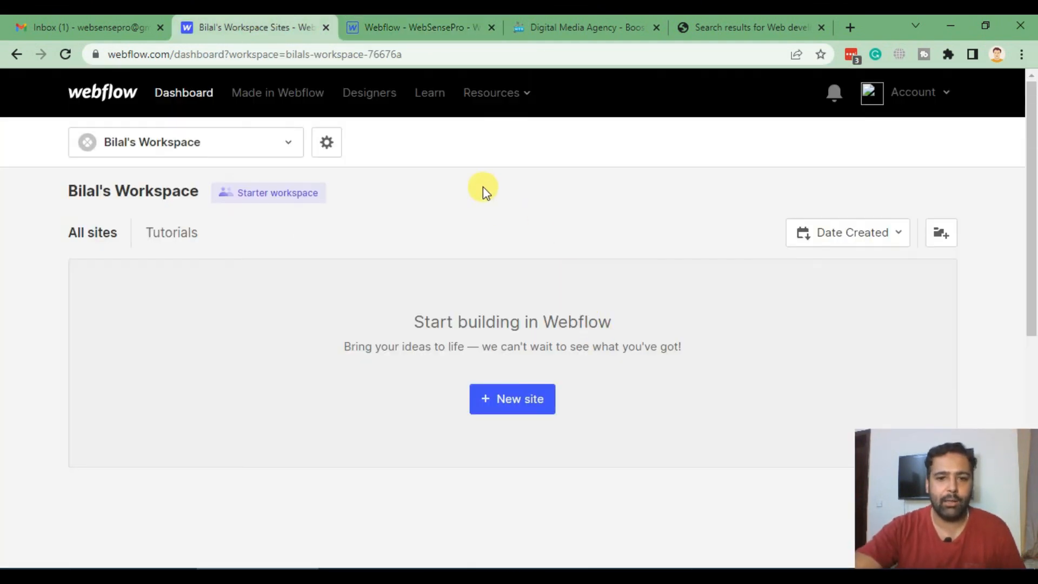
click(455, 28)
scroll(652, 292, down, 3)
scroll(652, 292, down, 15)
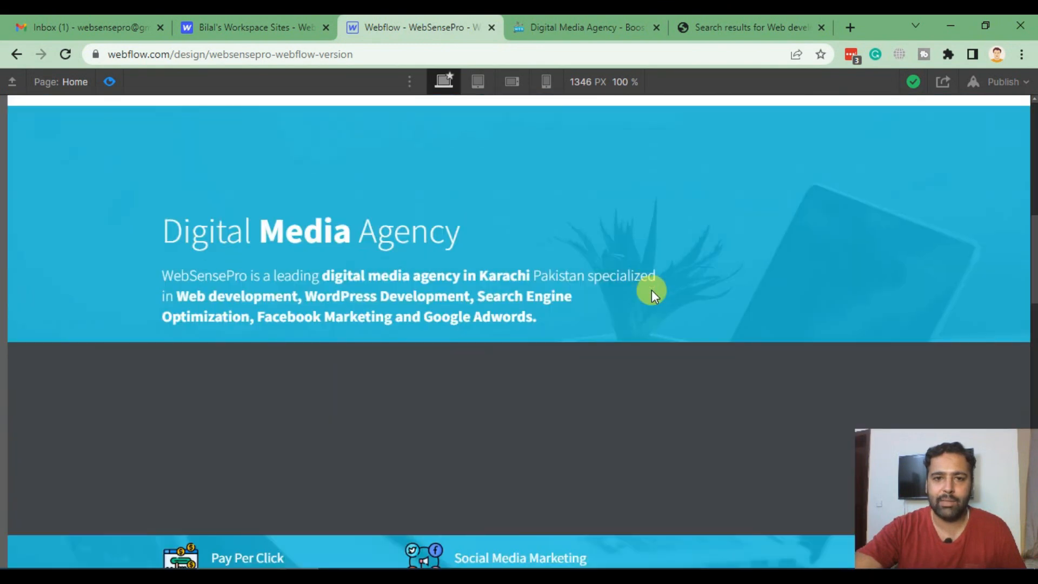
scroll(646, 351, down, 5)
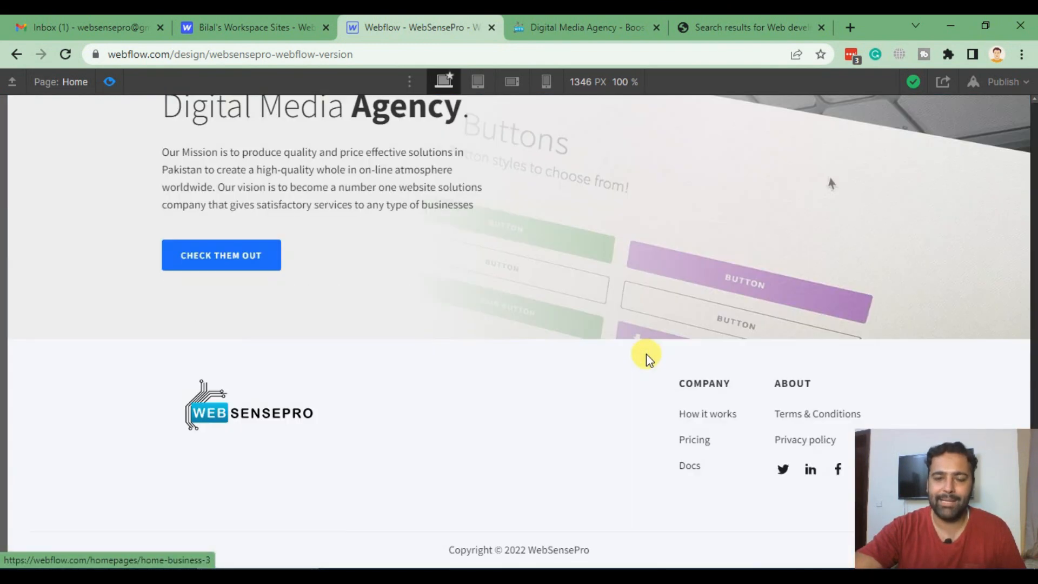
scroll(643, 378, up, 20)
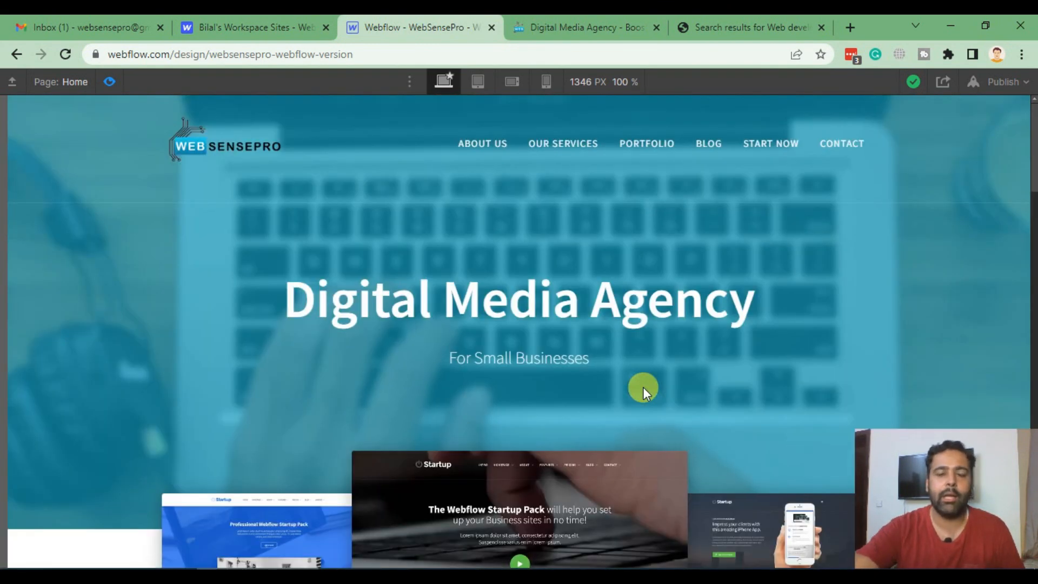